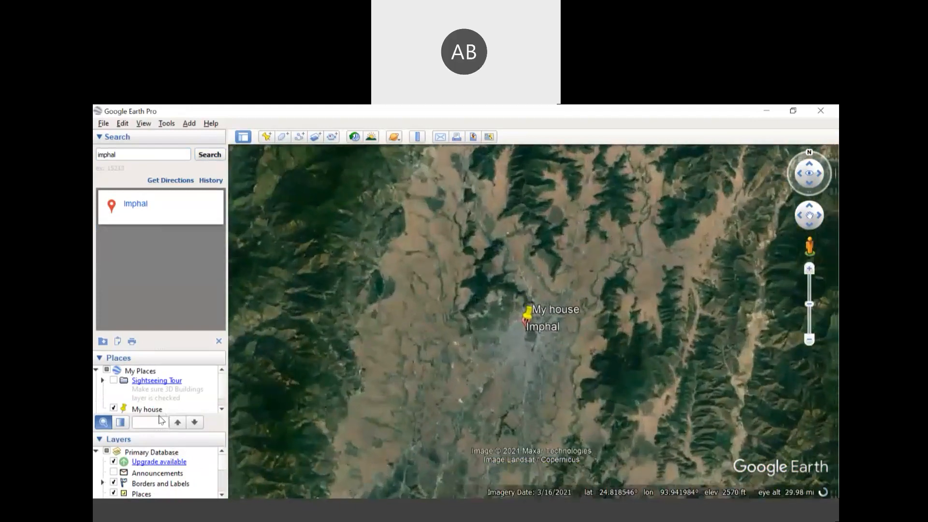
- Delete the My house placemark from My Places and close the Imphal information balloon
{"action": "left_click", "coordinate": [155, 409]}
{"action": "right_click", "coordinate": [158, 409]}
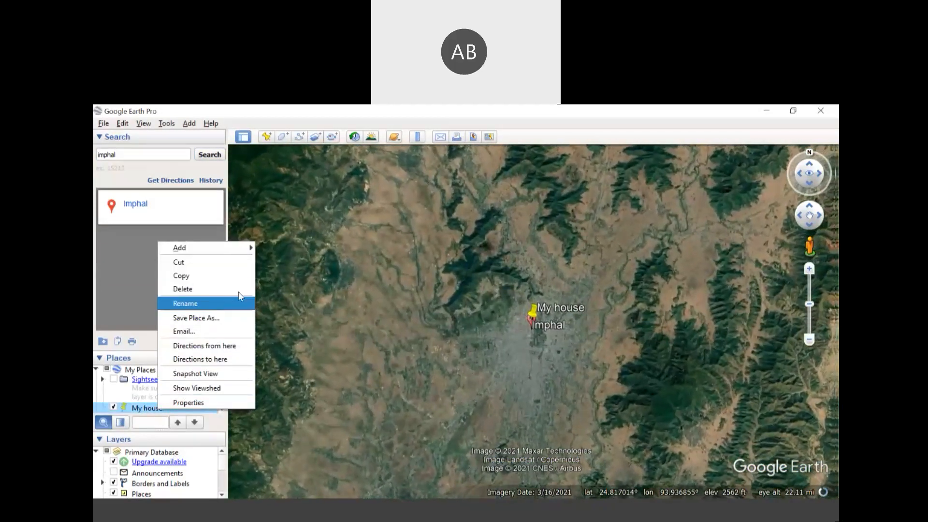
{"action": "left_click", "coordinate": [183, 289]}
{"action": "left_click", "coordinate": [474, 318]}
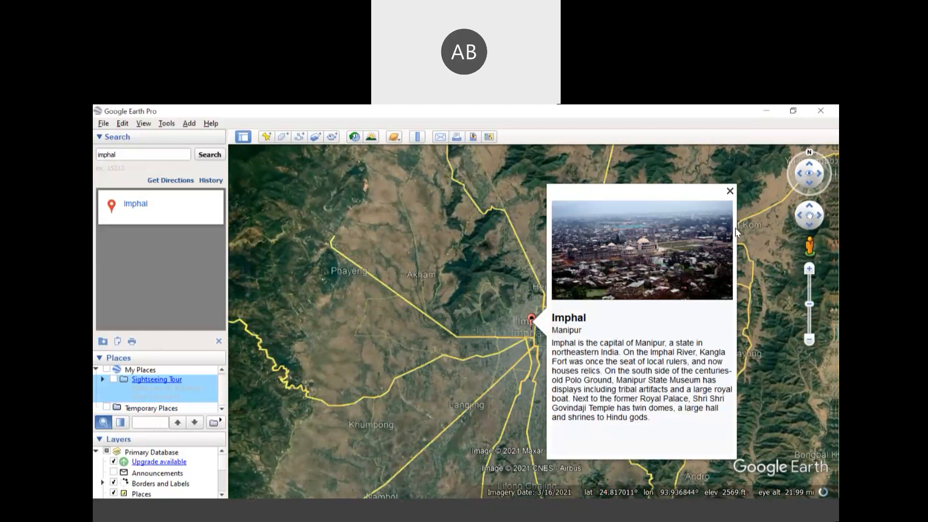
{"action": "left_click", "coordinate": [730, 192]}
- Examine the streets and buildings around the Imphal marker at close range
{"action": "left_click_drag", "start_coordinate": [574, 364], "coordinate": [555, 369]}
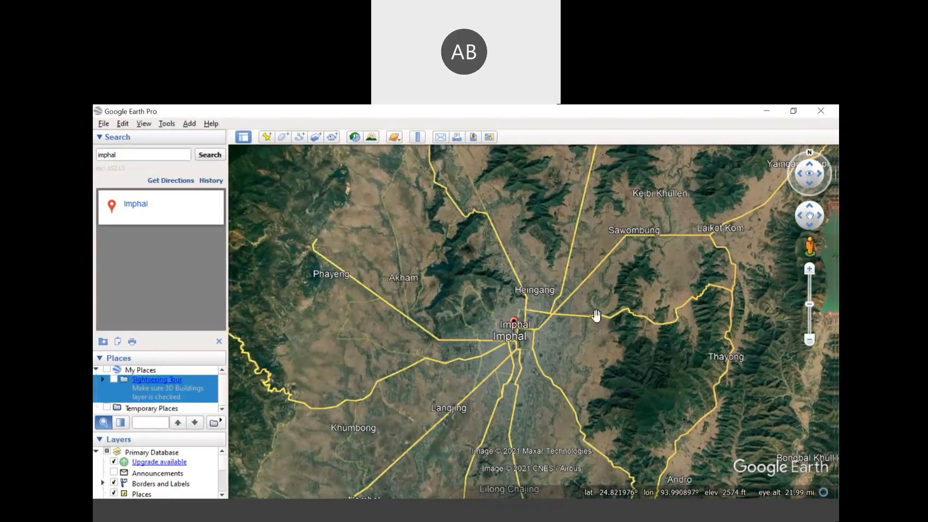
{"action": "scroll", "coordinate": [596, 315], "scroll_direction": "up", "scroll_amount": 5}
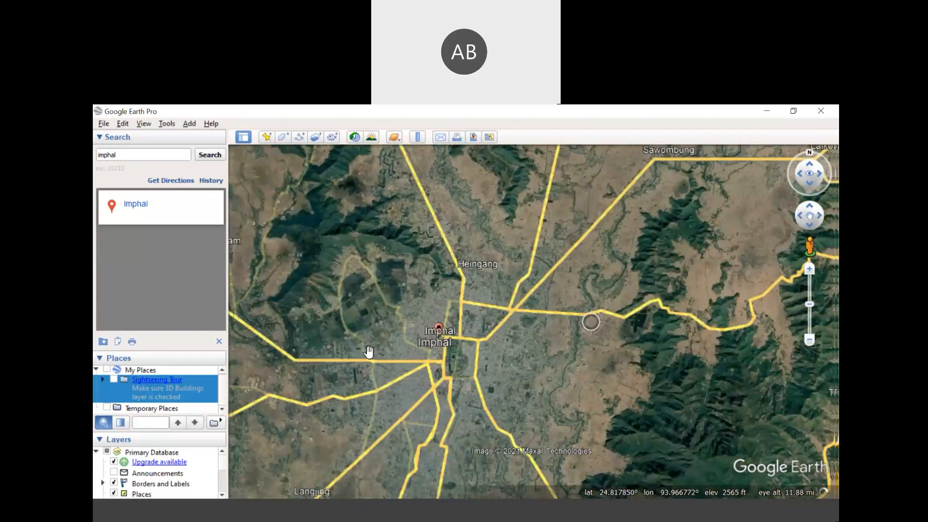
{"action": "scroll", "coordinate": [490, 337], "scroll_direction": "up", "scroll_amount": 2}
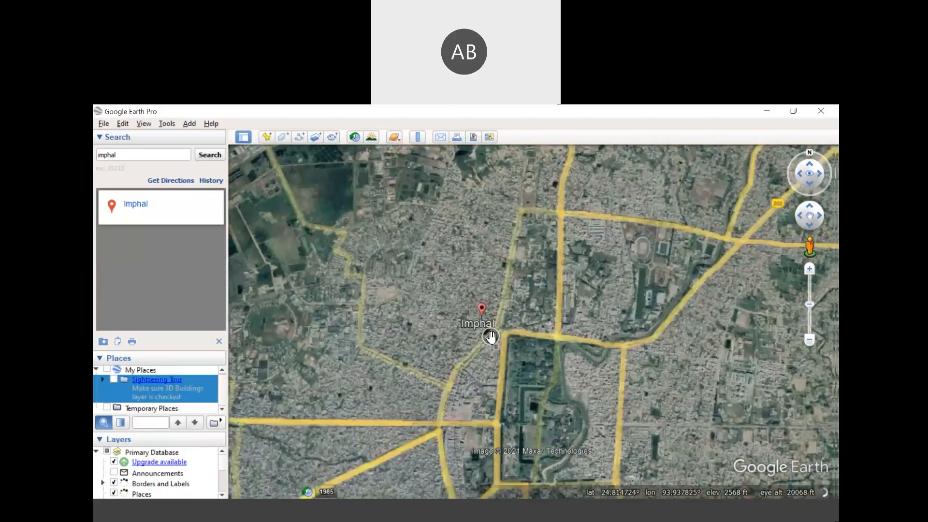
{"action": "scroll", "coordinate": [491, 337], "scroll_direction": "up", "scroll_amount": 2}
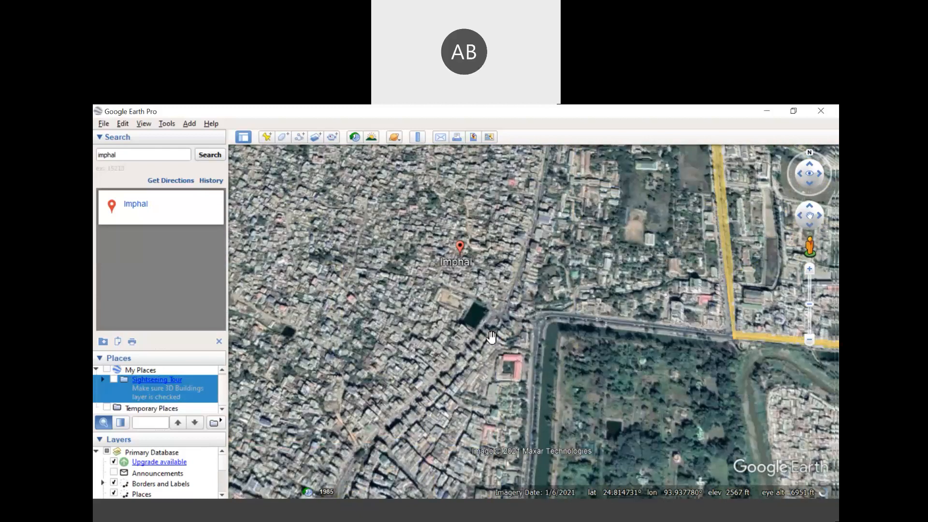
{"action": "scroll", "coordinate": [491, 322], "scroll_direction": "up", "scroll_amount": 2}
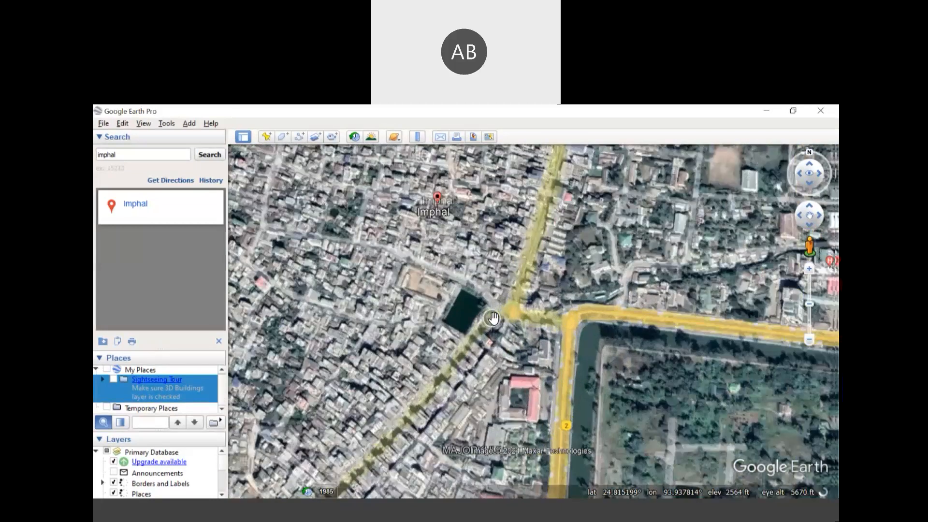
{"action": "left_click_drag", "start_coordinate": [417, 181], "coordinate": [507, 283]}
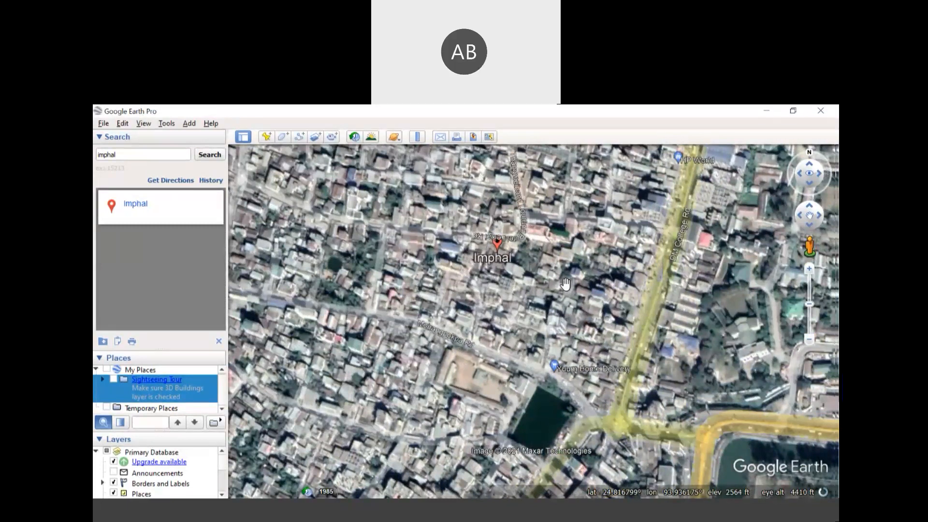
{"action": "left_click_drag", "start_coordinate": [421, 292], "coordinate": [506, 408]}
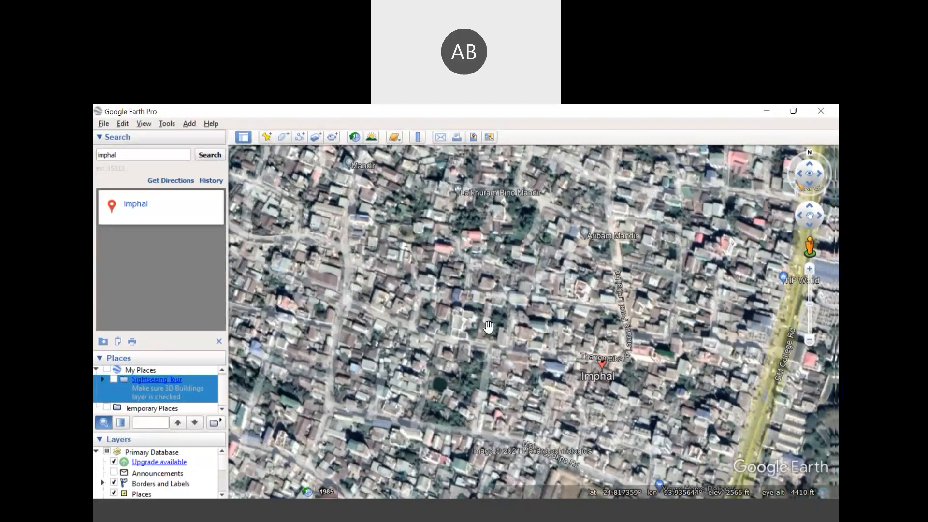
{"action": "left_click_drag", "start_coordinate": [499, 390], "coordinate": [529, 280]}
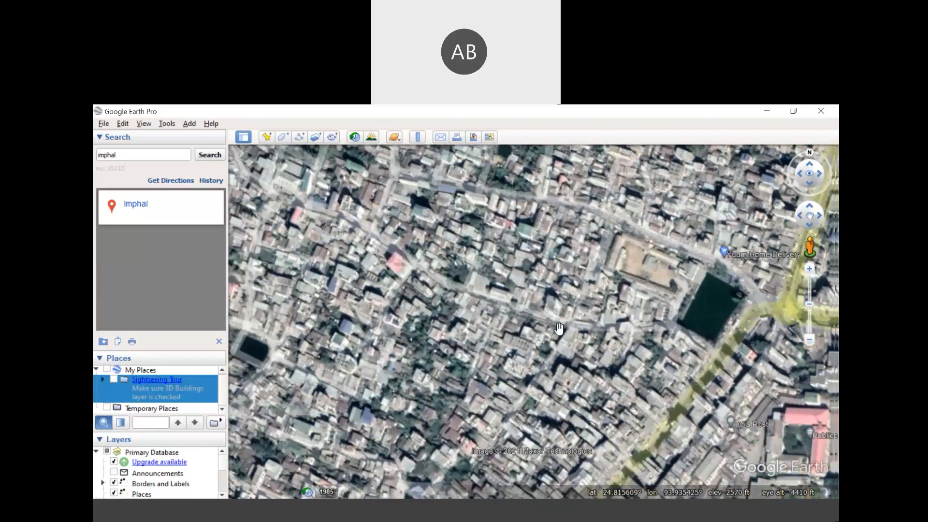
- Examine the area southeast of the Imphal marker, from the India Post office to Kangla Fort and Kangla Helipad
{"action": "left_click_drag", "start_coordinate": [601, 354], "coordinate": [370, 302]}
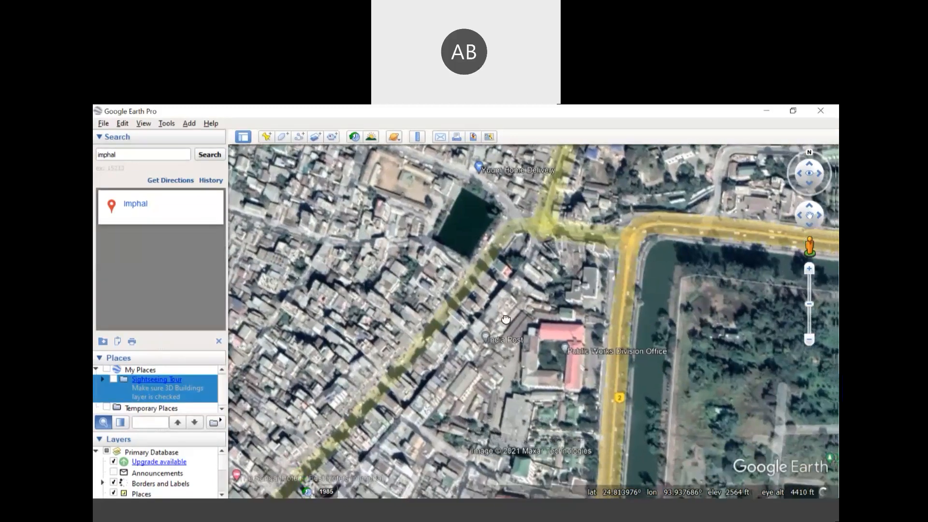
{"action": "left_click_drag", "start_coordinate": [334, 446], "coordinate": [545, 349]}
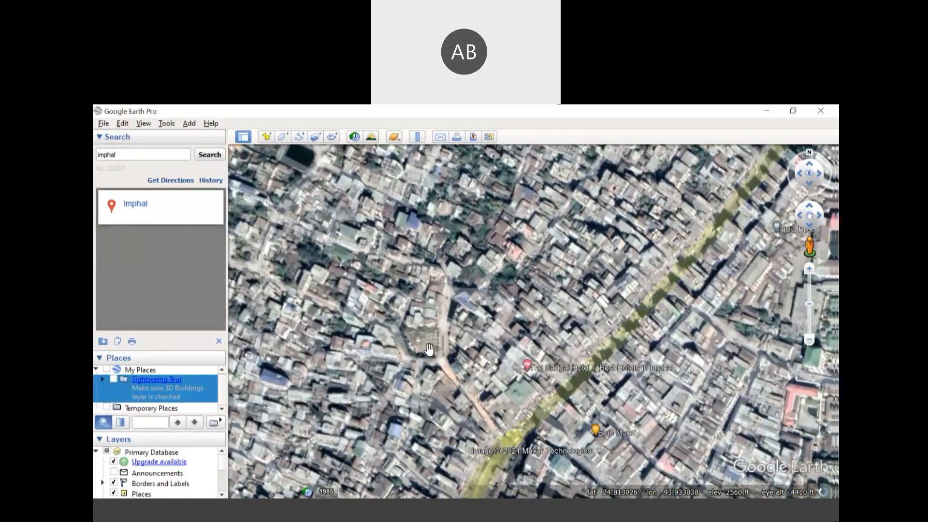
{"action": "scroll", "coordinate": [530, 304], "scroll_direction": "down", "scroll_amount": 3}
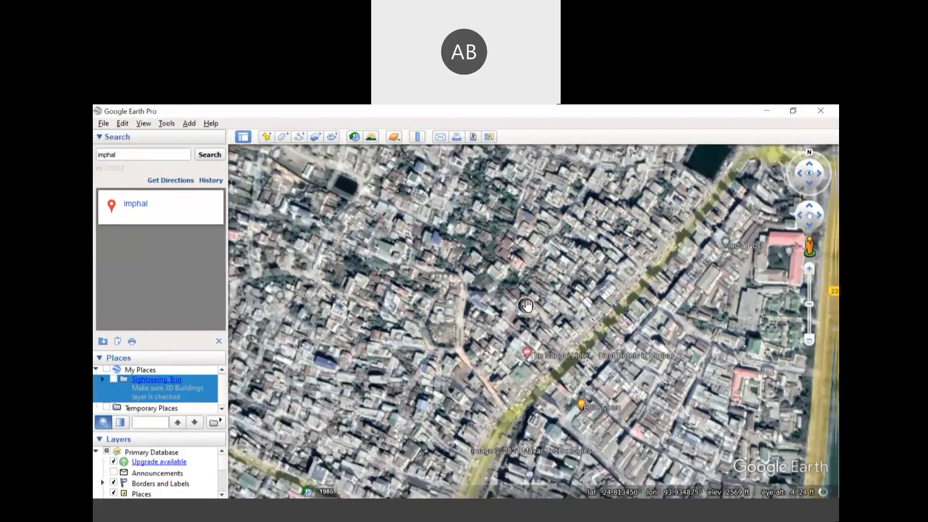
{"action": "left_click_drag", "start_coordinate": [805, 423], "coordinate": [410, 263]}
{"action": "left_click_drag", "start_coordinate": [526, 387], "coordinate": [456, 316]}
{"action": "scroll", "coordinate": [455, 316], "scroll_direction": "down", "scroll_amount": 4}
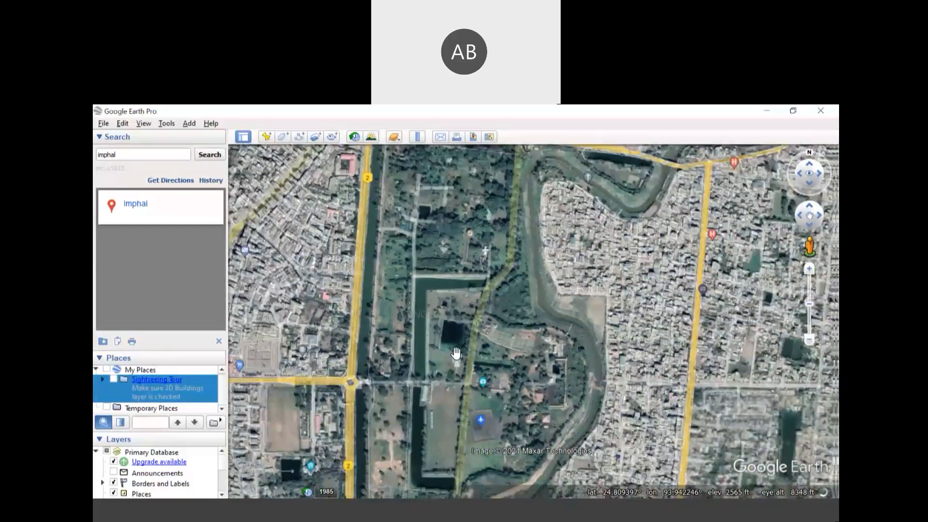
{"action": "left_click_drag", "start_coordinate": [435, 422], "coordinate": [458, 377]}
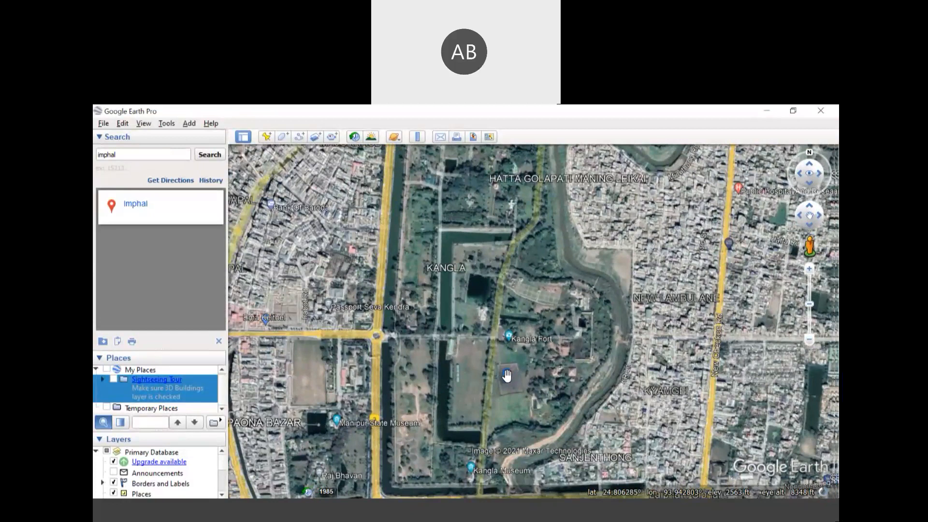
{"action": "scroll", "coordinate": [506, 375], "scroll_direction": "up", "scroll_amount": 4}
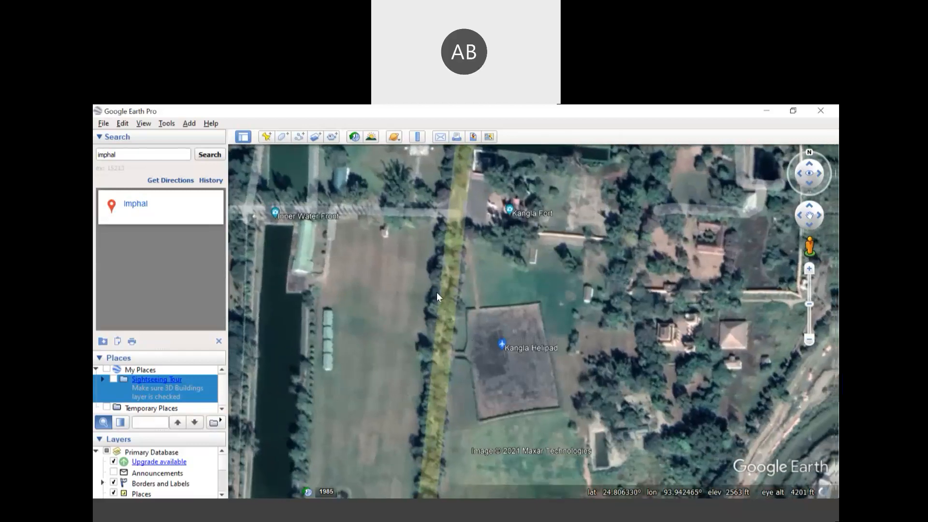
- Examine the market area west of Kangla Fort and the neighbourhoods along highway 37
{"action": "left_click_drag", "start_coordinate": [417, 246], "coordinate": [651, 348]}
{"action": "left_click_drag", "start_coordinate": [386, 338], "coordinate": [820, 440]}
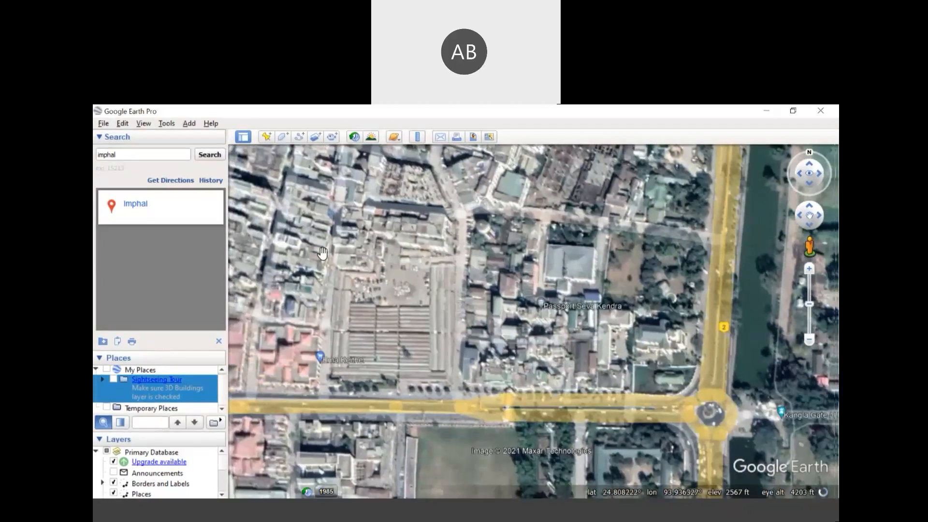
{"action": "left_click_drag", "start_coordinate": [341, 271], "coordinate": [479, 351]}
{"action": "left_click_drag", "start_coordinate": [477, 276], "coordinate": [514, 411]}
{"action": "scroll", "coordinate": [499, 326], "scroll_direction": "down", "scroll_amount": 3}
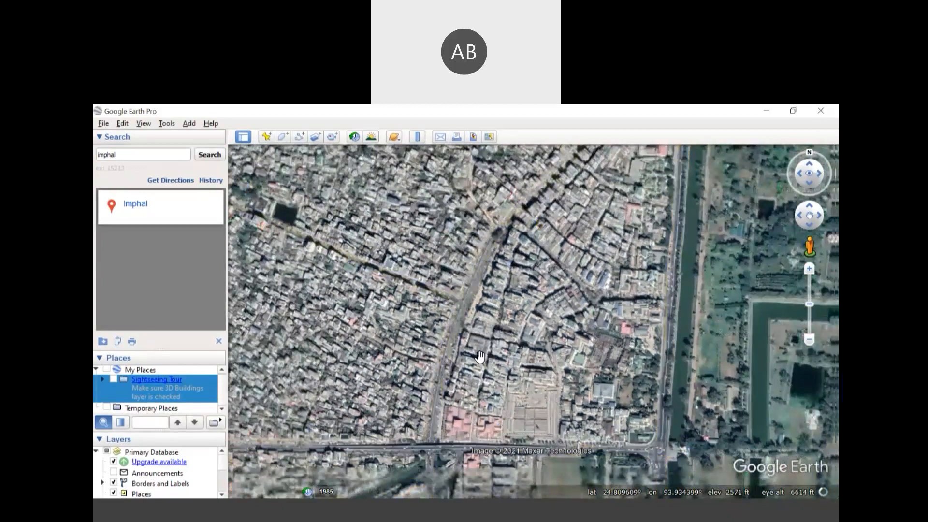
{"action": "left_click_drag", "start_coordinate": [360, 362], "coordinate": [488, 208]}
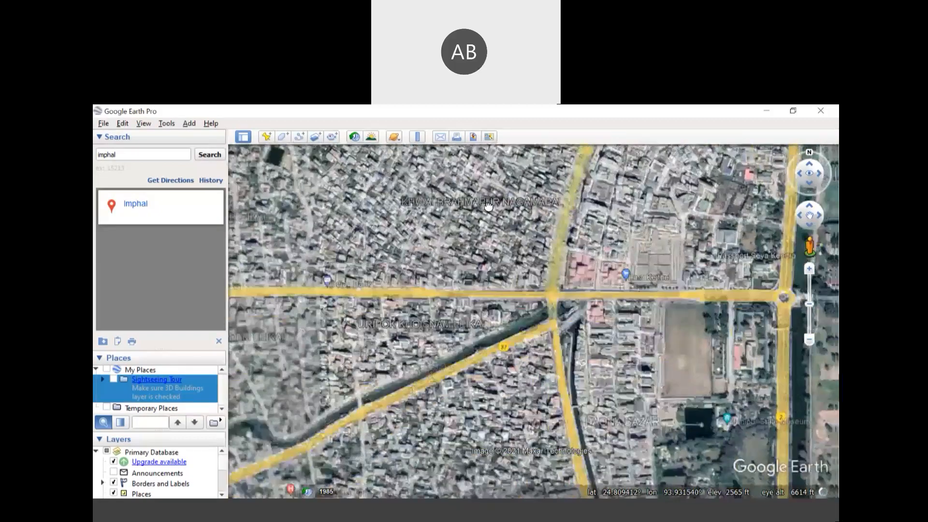
{"action": "left_click_drag", "start_coordinate": [437, 361], "coordinate": [600, 241]}
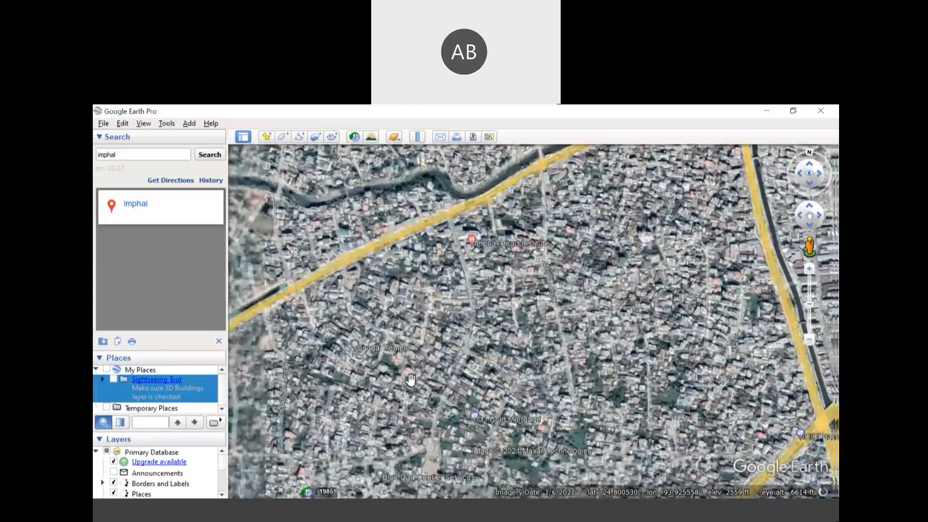
{"action": "left_click_drag", "start_coordinate": [428, 330], "coordinate": [518, 179]}
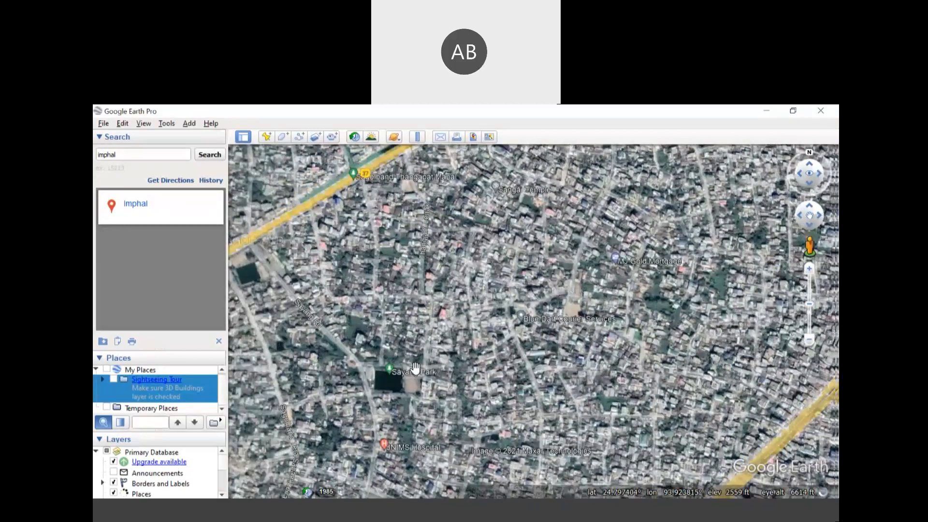
{"action": "left_click_drag", "start_coordinate": [314, 331], "coordinate": [377, 479]}
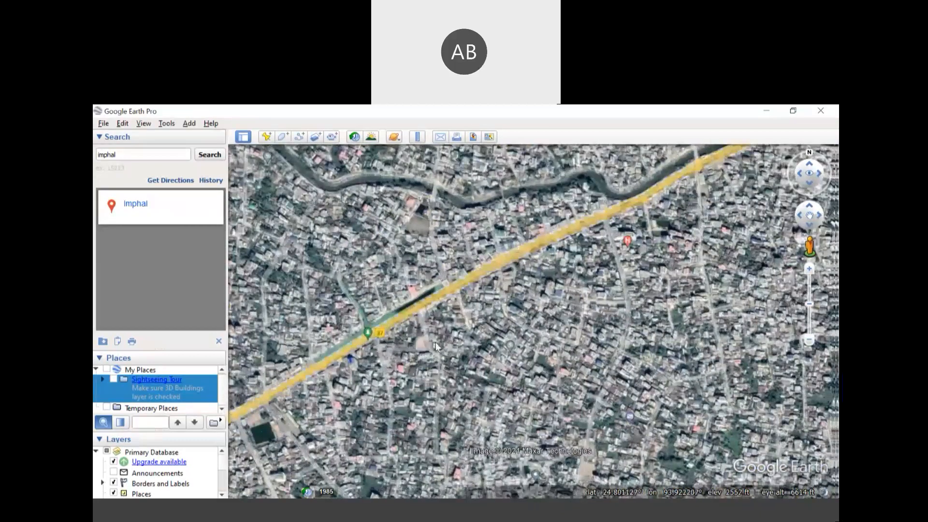
{"action": "left_click_drag", "start_coordinate": [465, 282], "coordinate": [478, 426]}
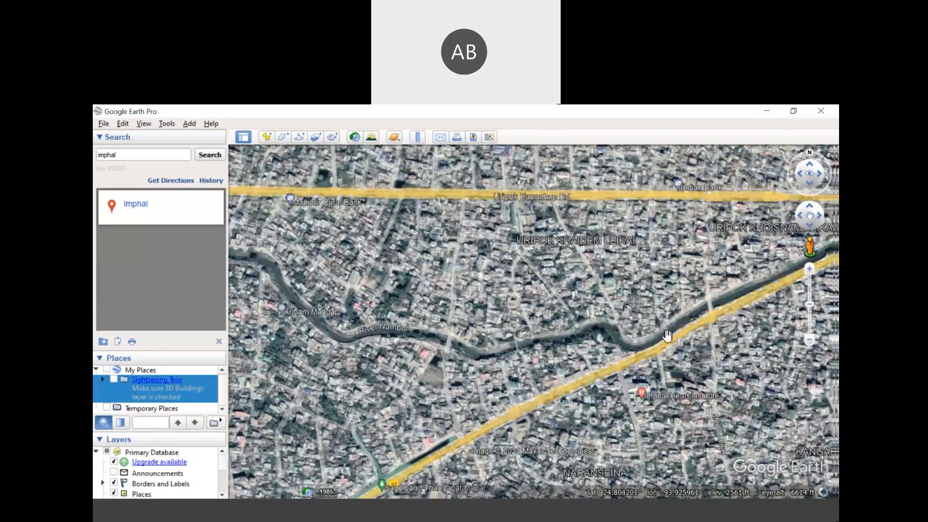
- Examine the river through Uripok, the Sports Authority of India grounds and the outskirts from Lilong to Lamphelpat
{"action": "left_click_drag", "start_coordinate": [722, 296], "coordinate": [514, 287]}
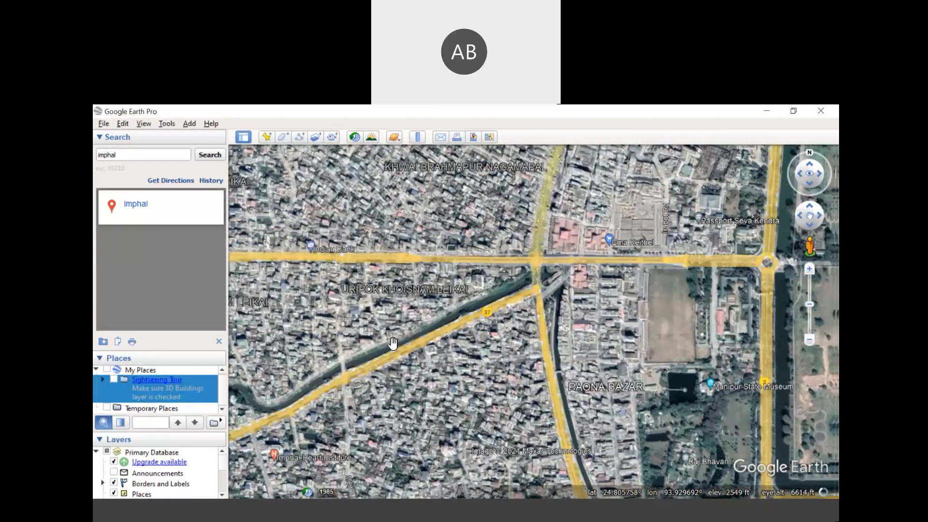
{"action": "left_click_drag", "start_coordinate": [396, 342], "coordinate": [591, 306]}
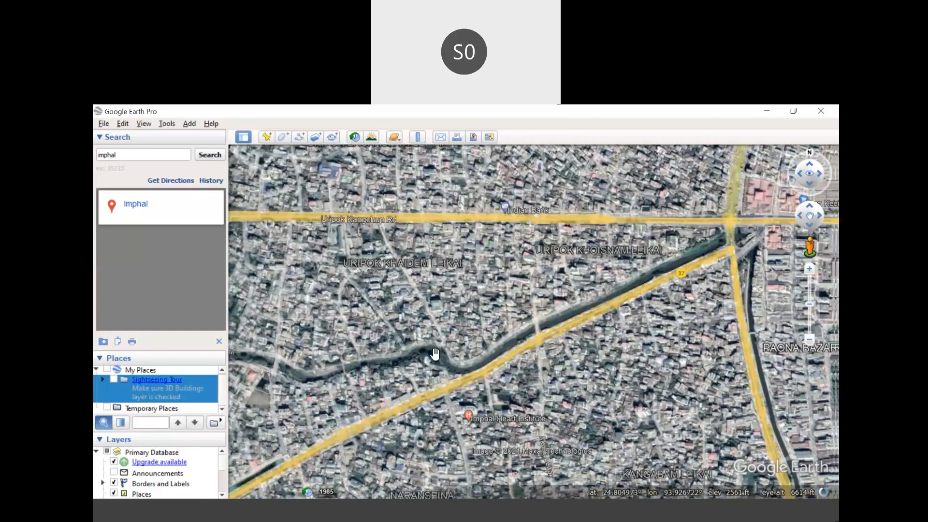
{"action": "scroll", "coordinate": [434, 355], "scroll_direction": "up", "scroll_amount": 2}
{"action": "scroll", "coordinate": [434, 356], "scroll_direction": "down", "scroll_amount": 4}
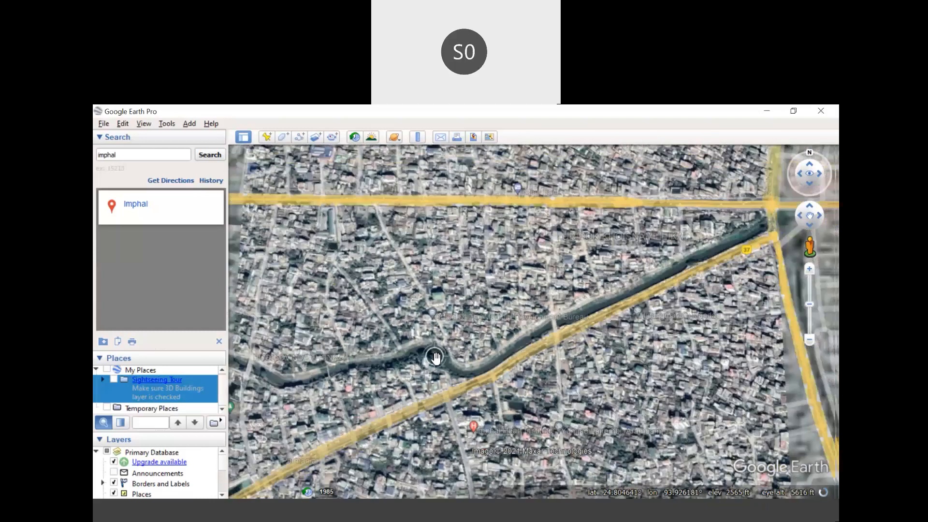
{"action": "left_click_drag", "start_coordinate": [397, 370], "coordinate": [615, 315]}
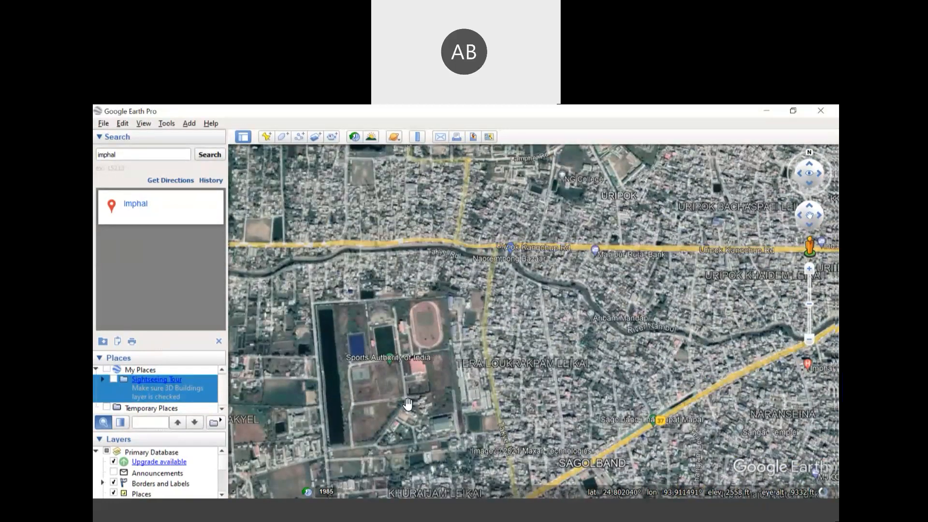
{"action": "left_click_drag", "start_coordinate": [284, 270], "coordinate": [664, 237]}
{"action": "left_click_drag", "start_coordinate": [412, 362], "coordinate": [556, 280]}
{"action": "scroll", "coordinate": [559, 281], "scroll_direction": "down", "scroll_amount": 3}
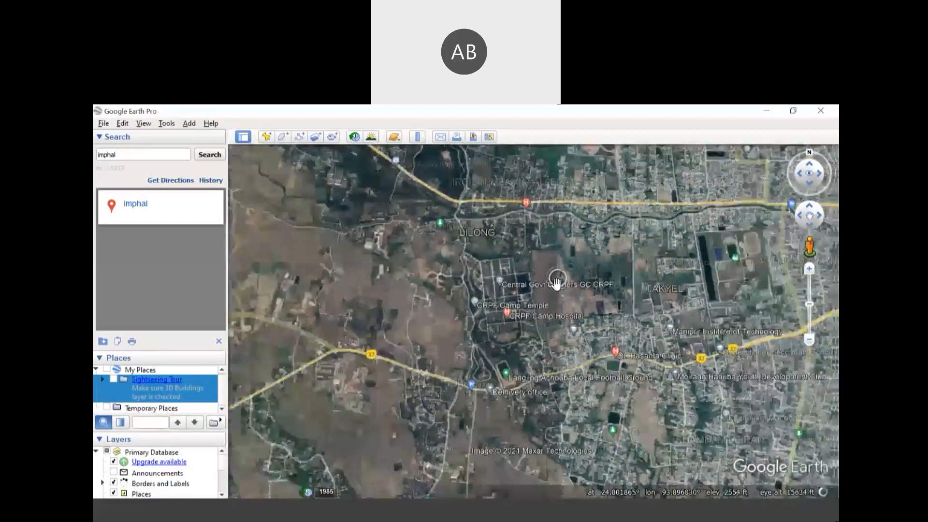
{"action": "left_click_drag", "start_coordinate": [602, 277], "coordinate": [457, 423]}
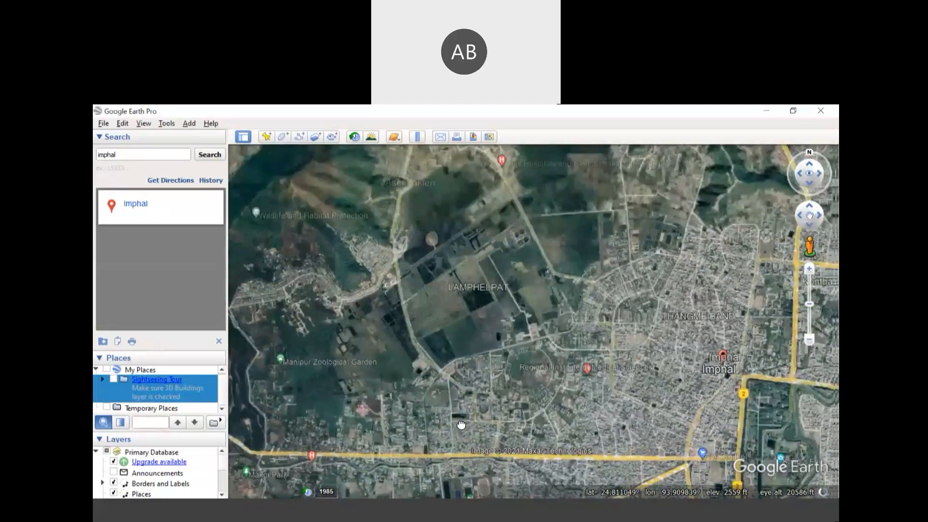
- Place a new placemark in the centre of the Khuman Lampak Main Stadium field, at about 24.8226° latitude and 93.9523° longitude
{"action": "left_click_drag", "start_coordinate": [600, 301], "coordinate": [371, 331]}
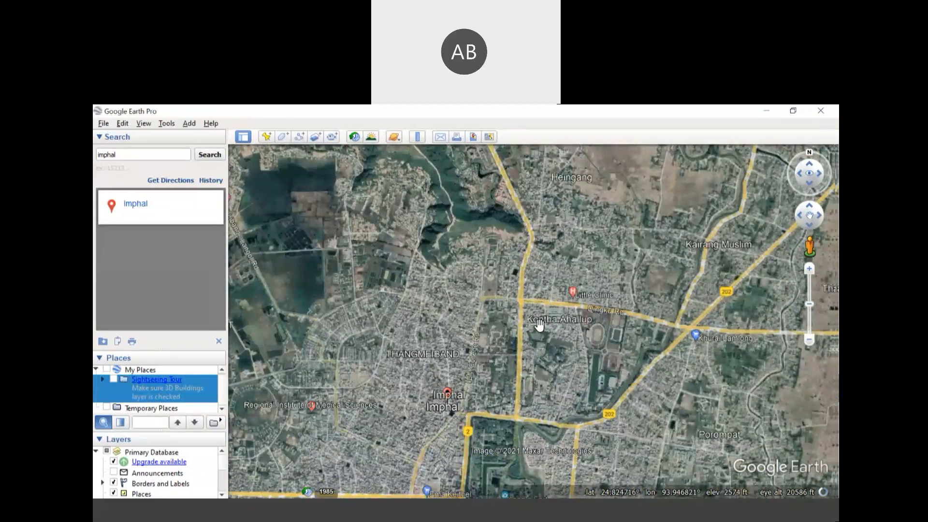
{"action": "scroll", "coordinate": [598, 335], "scroll_direction": "up", "scroll_amount": 3}
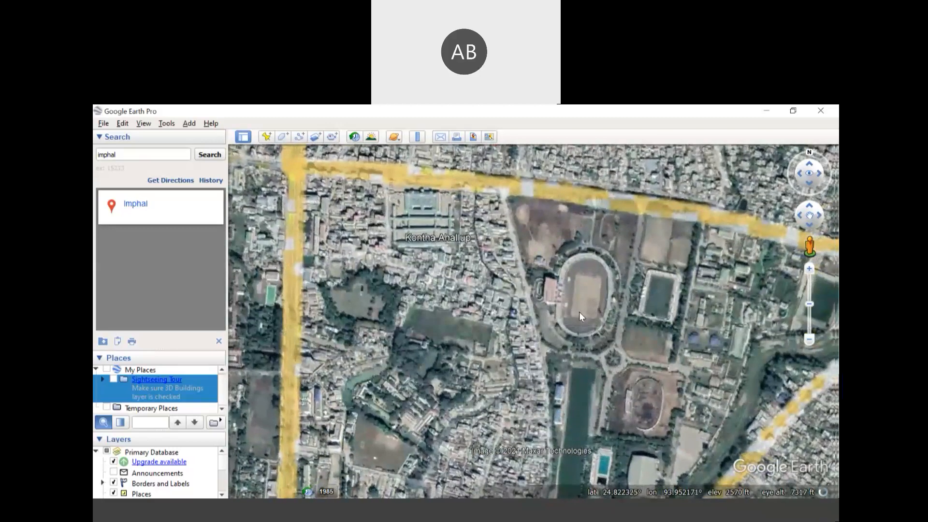
{"action": "scroll", "coordinate": [579, 311], "scroll_direction": "up", "scroll_amount": 2}
{"action": "left_click_drag", "start_coordinate": [488, 291], "coordinate": [487, 253]}
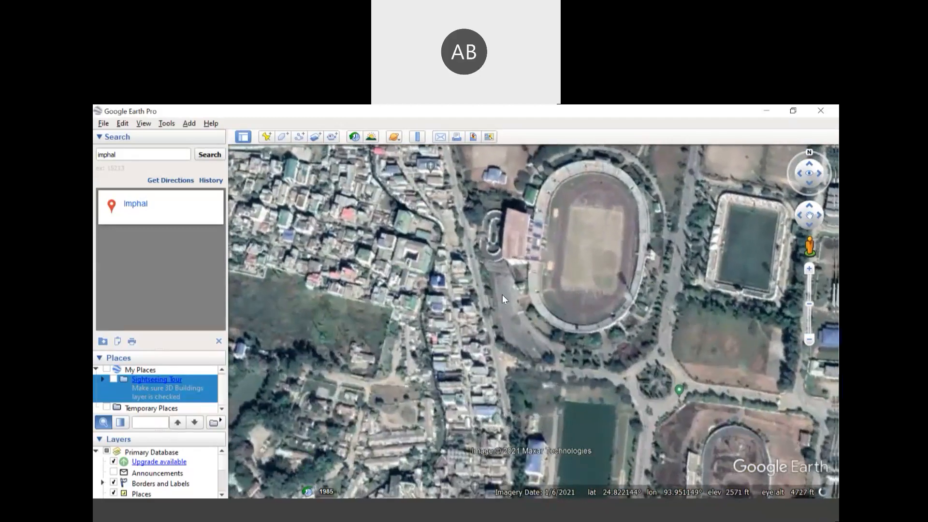
{"action": "left_click_drag", "start_coordinate": [535, 288], "coordinate": [513, 312]}
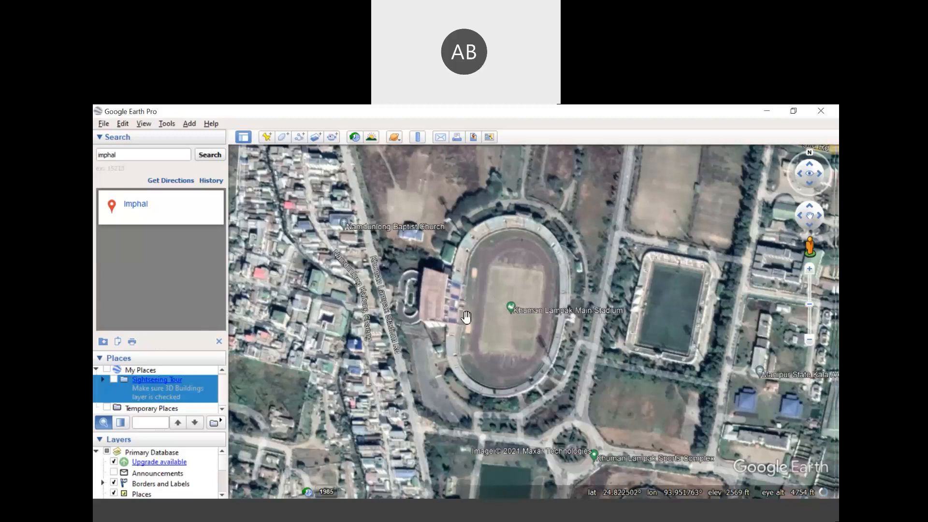
{"action": "left_click", "coordinate": [267, 137]}
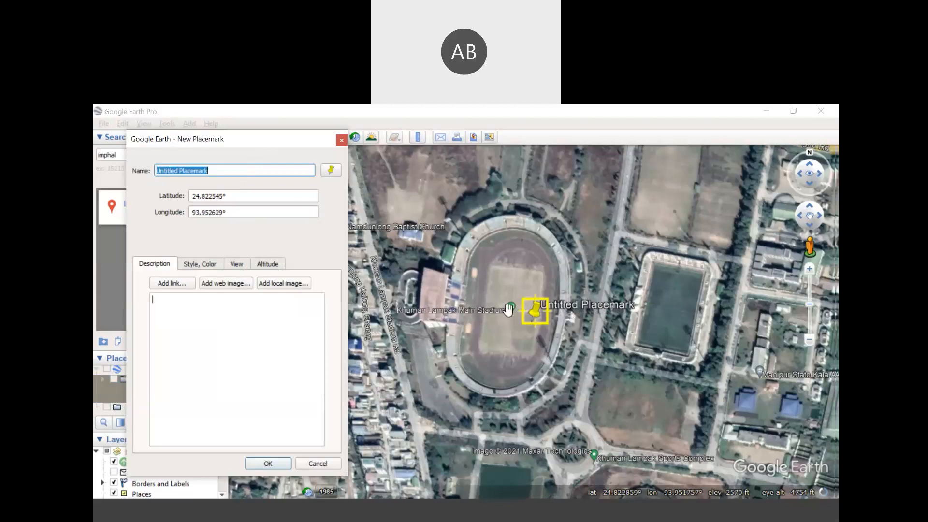
{"action": "left_click_drag", "start_coordinate": [532, 321], "coordinate": [513, 315]}
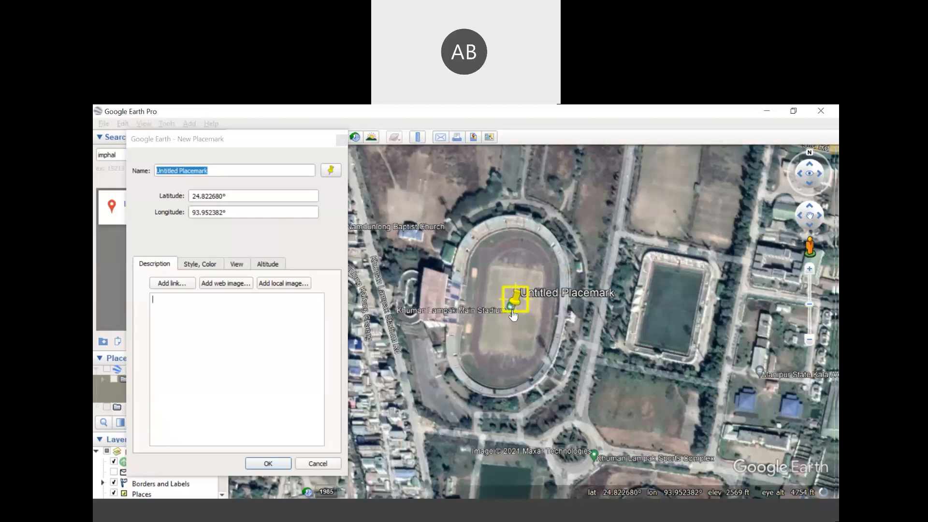
{"action": "left_click_drag", "start_coordinate": [513, 315], "coordinate": [510, 318]}
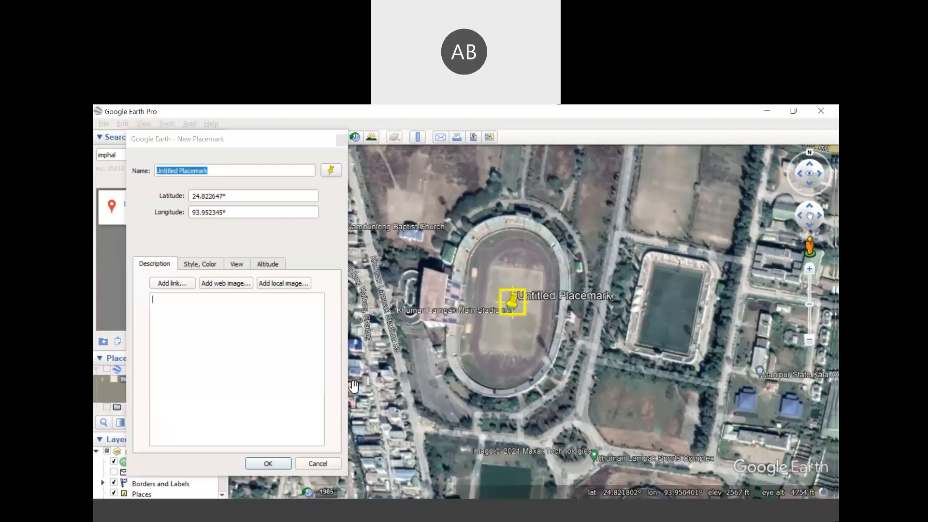
- Name the new placemark "Khuman Lampak Stadium" and finish creating it
{"action": "left_click_drag", "start_coordinate": [253, 169], "coordinate": [145, 159]}
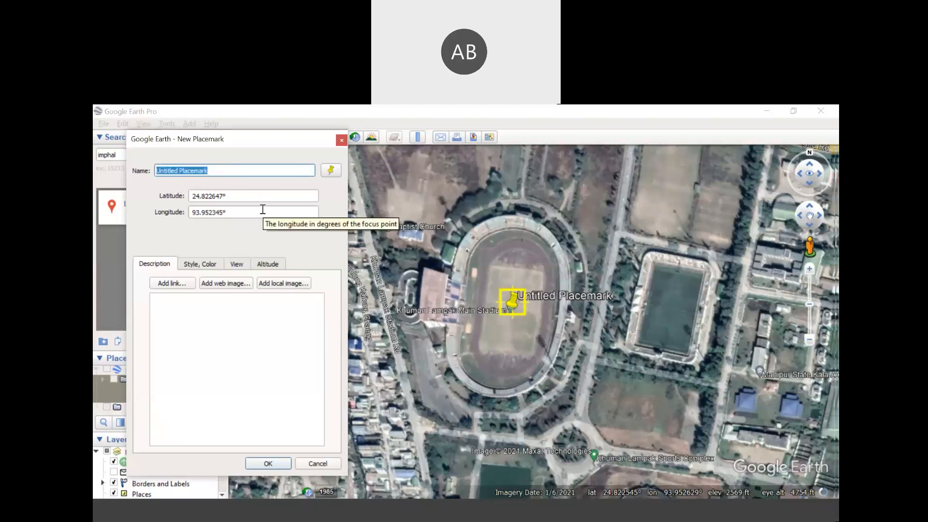
{"action": "left_click", "coordinate": [275, 309]}
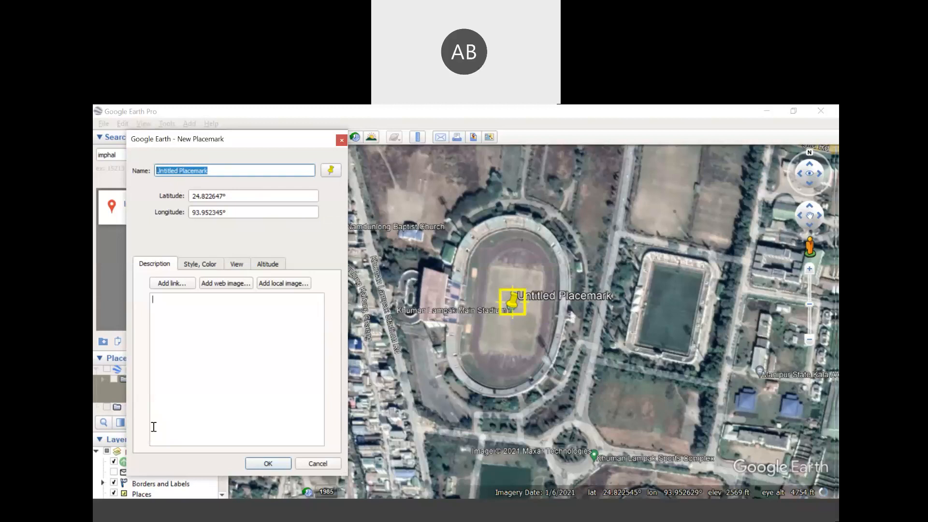
{"action": "type", "text": "Khamun"}
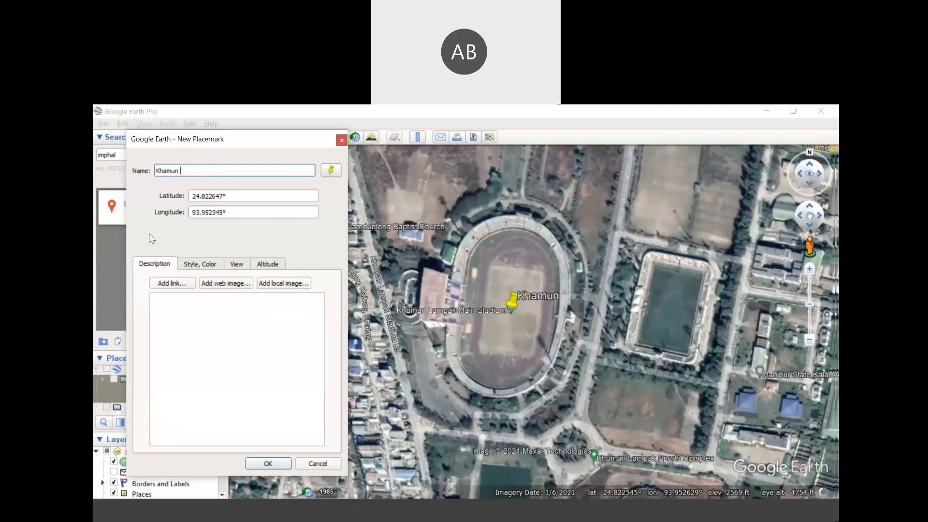
{"action": "left_click_drag", "start_coordinate": [162, 171], "coordinate": [228, 175]}
{"action": "type", "text": "h"}
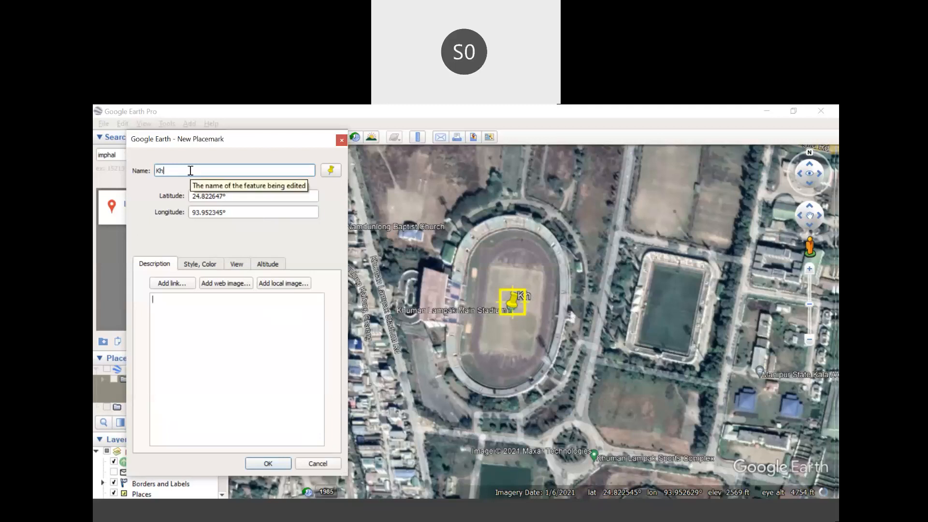
{"action": "type", "text": "uman "}
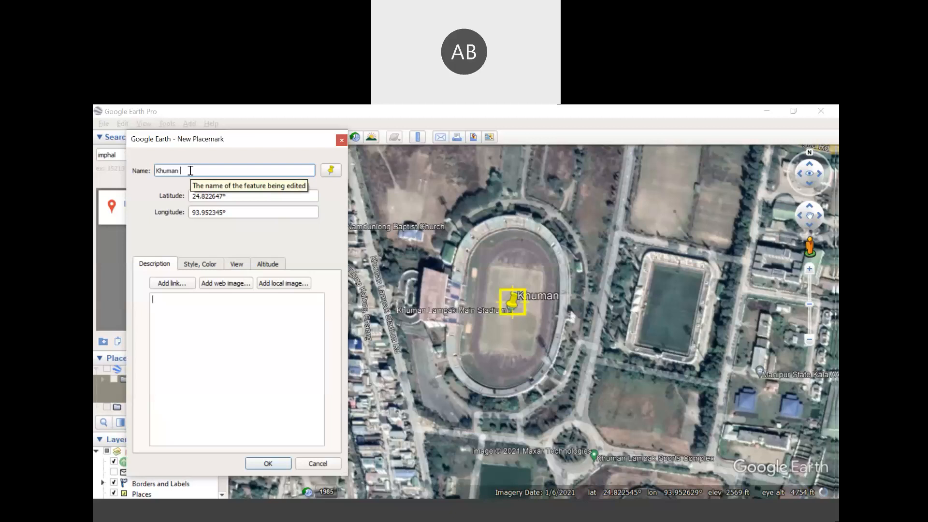
{"action": "type", "text": "Lampak Stadium"}
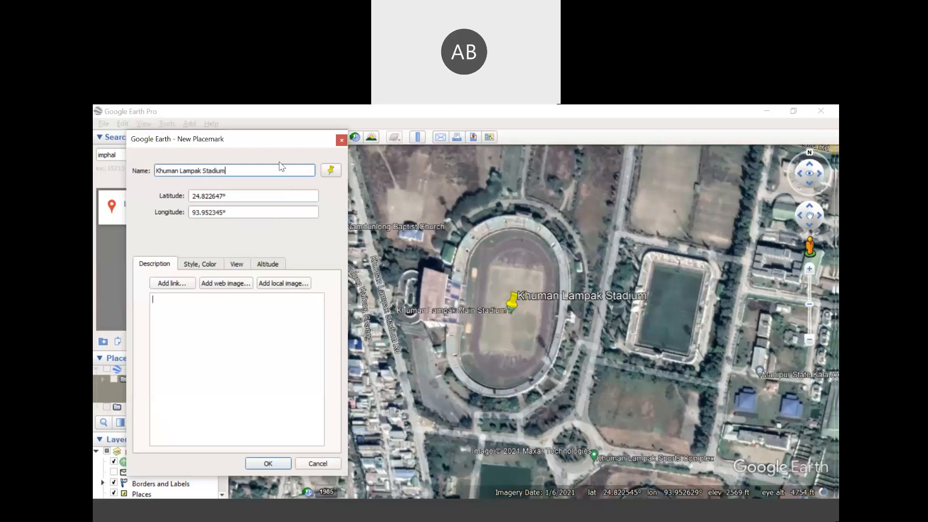
{"action": "left_click_drag", "start_coordinate": [317, 144], "coordinate": [372, 173]}
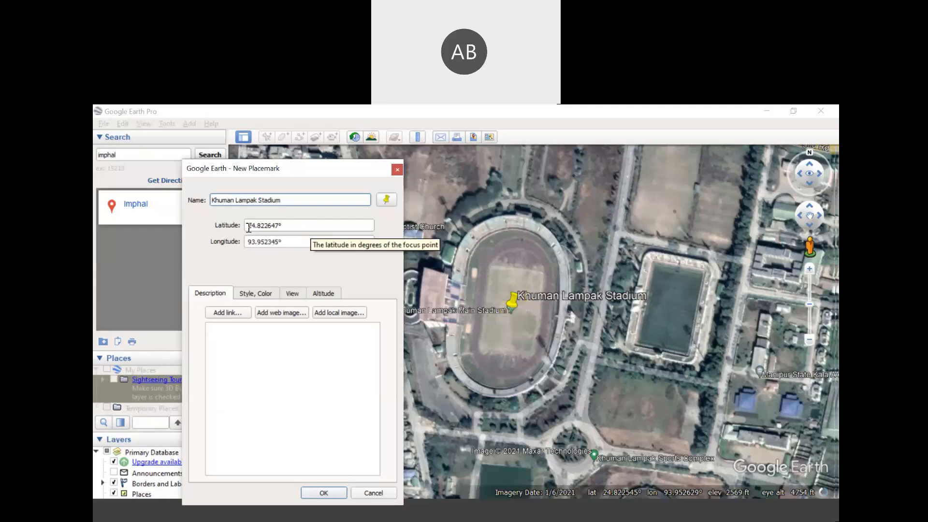
{"action": "left_click", "coordinate": [285, 240]}
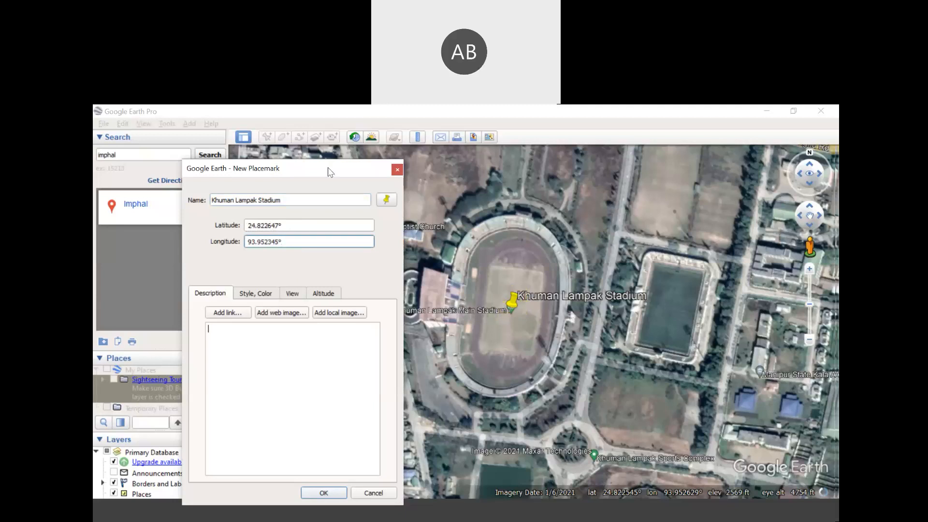
{"action": "left_click_drag", "start_coordinate": [328, 168], "coordinate": [285, 126]}
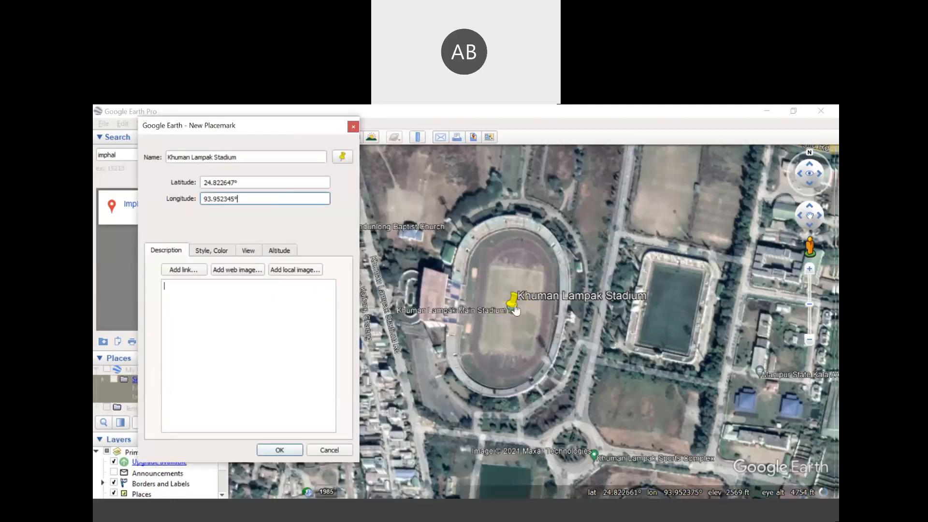
{"action": "left_click", "coordinate": [287, 451]}
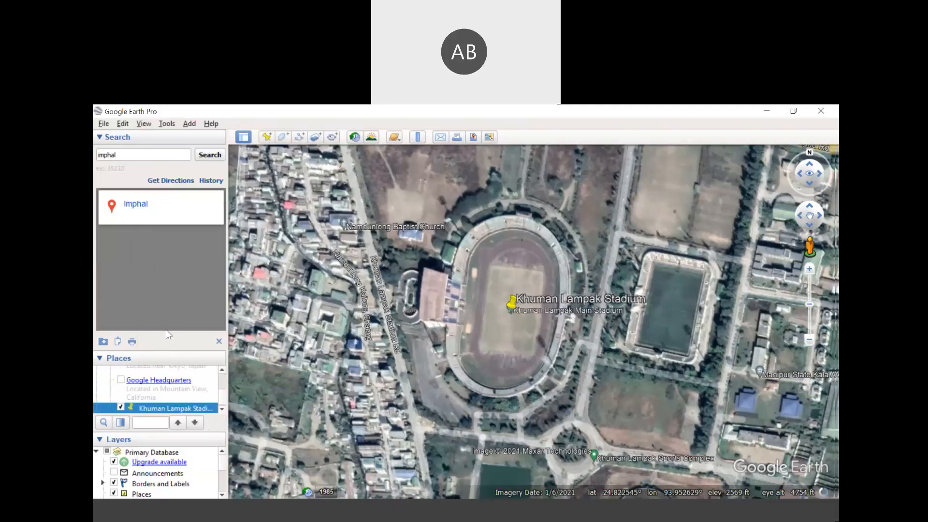
- Review the latitude and longitude in the stadium placemark's properties without changing them
{"action": "scroll", "coordinate": [166, 391], "scroll_direction": "down", "scroll_amount": 1}
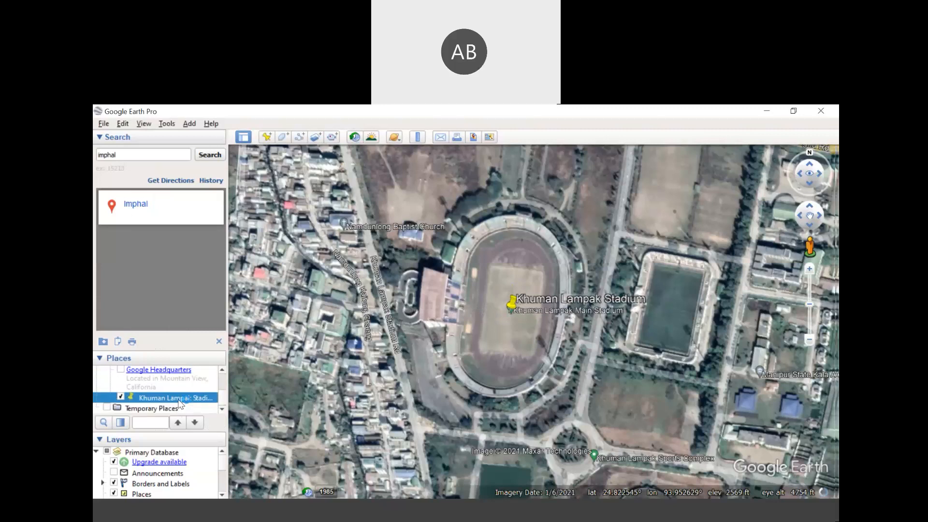
{"action": "right_click", "coordinate": [180, 402]}
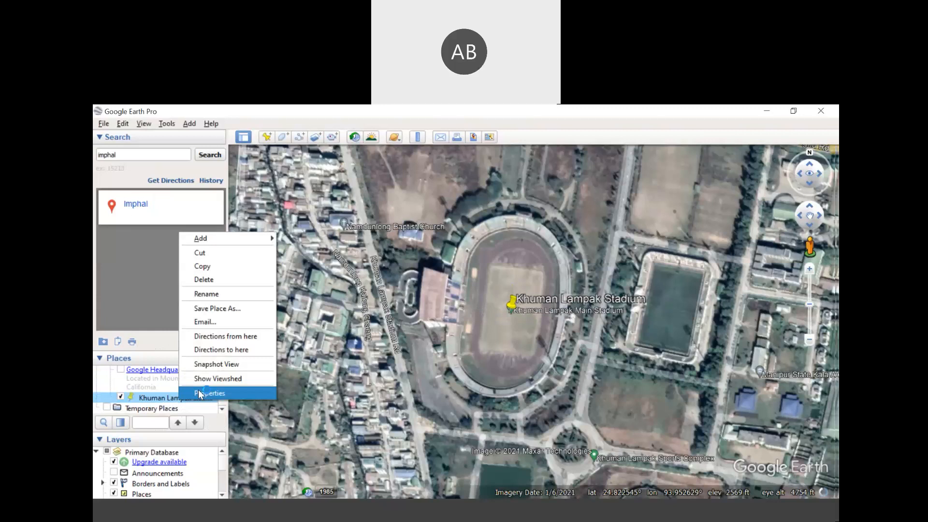
{"action": "left_click", "coordinate": [198, 390]}
{"action": "left_click", "coordinate": [252, 185]}
{"action": "left_click", "coordinate": [255, 198]}
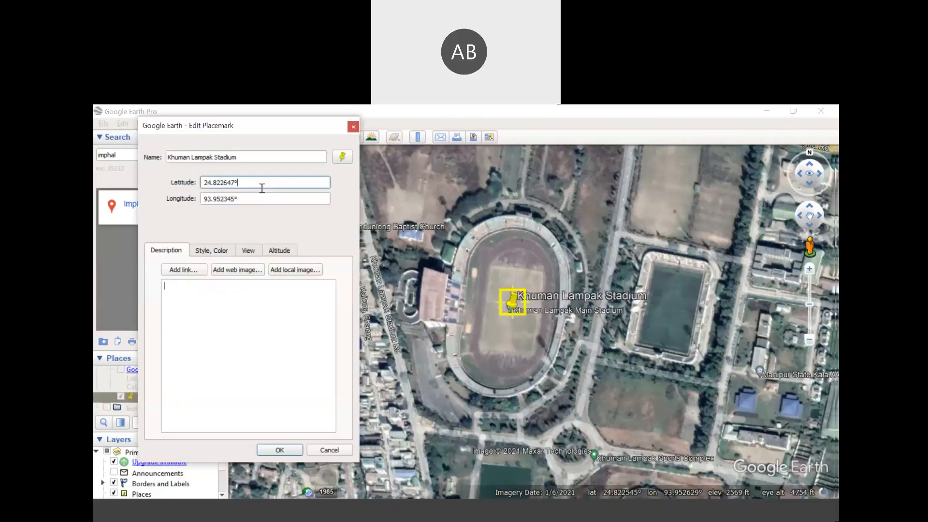
{"action": "left_click", "coordinate": [354, 126]}
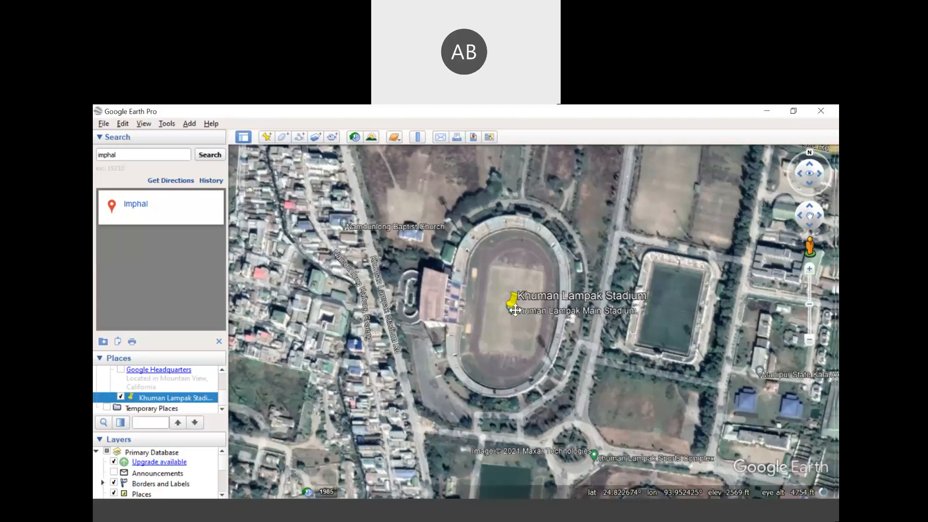
{"action": "right_click", "coordinate": [182, 405]}
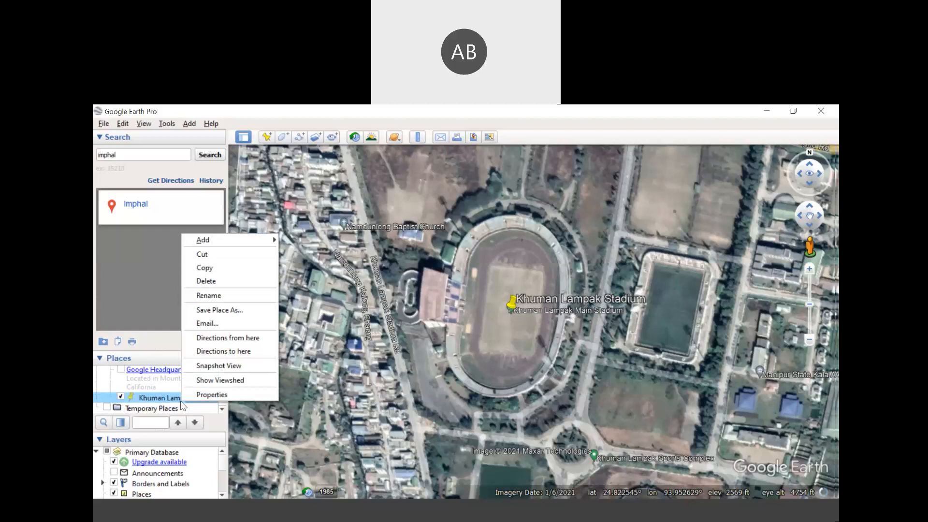
{"action": "left_click", "coordinate": [180, 107]}
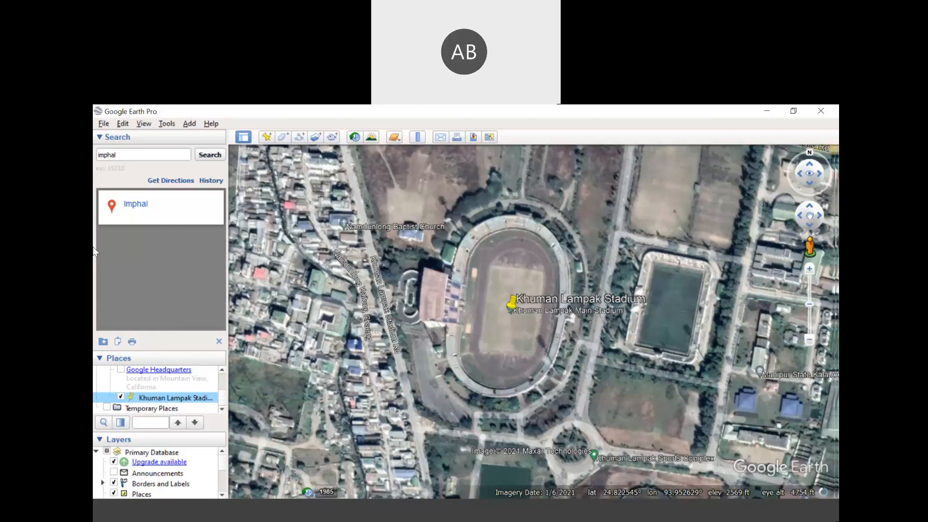
- Save the stadium placemark as the KMZ file "Khuman Lampak Stadium" in the KMZ_FILES folder
{"action": "left_click", "coordinate": [103, 129]}
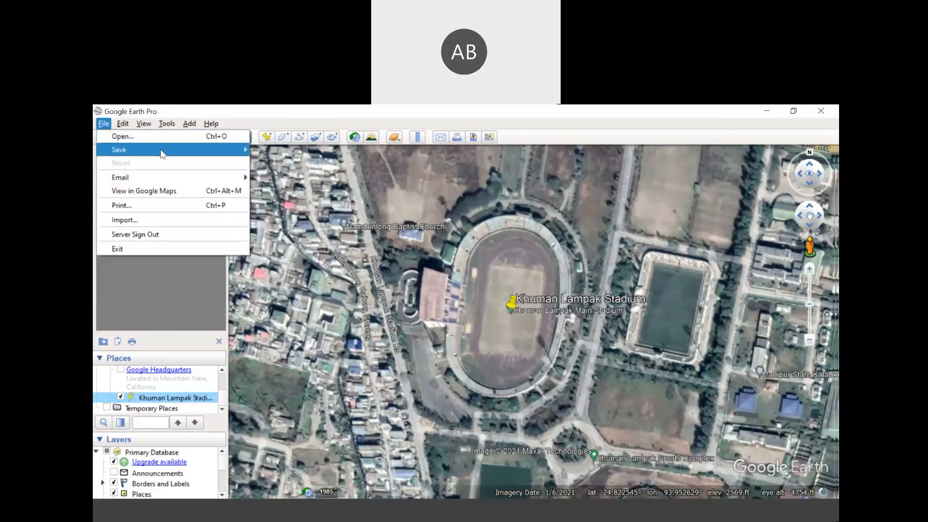
{"action": "mouse_move", "coordinate": [162, 153]}
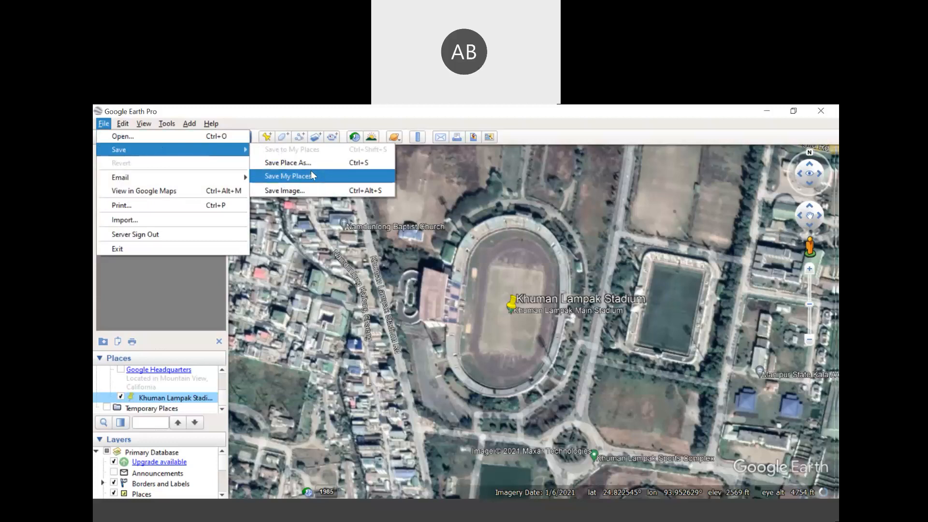
{"action": "mouse_move", "coordinate": [125, 126]}
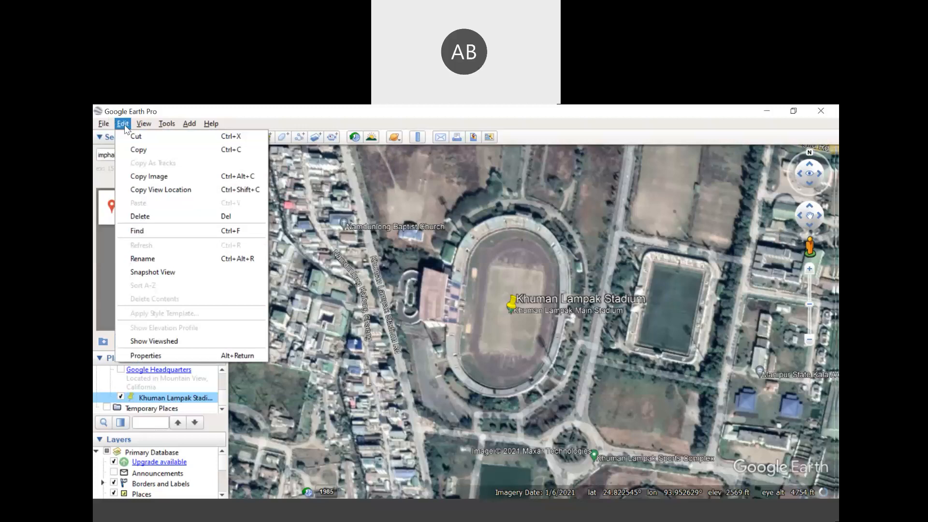
{"action": "mouse_move", "coordinate": [232, 150]}
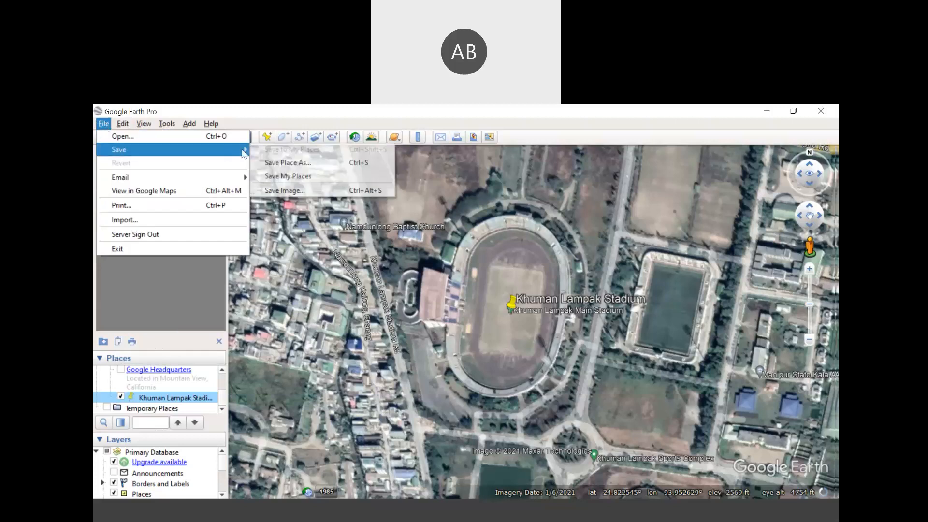
{"action": "left_click", "coordinate": [299, 165]}
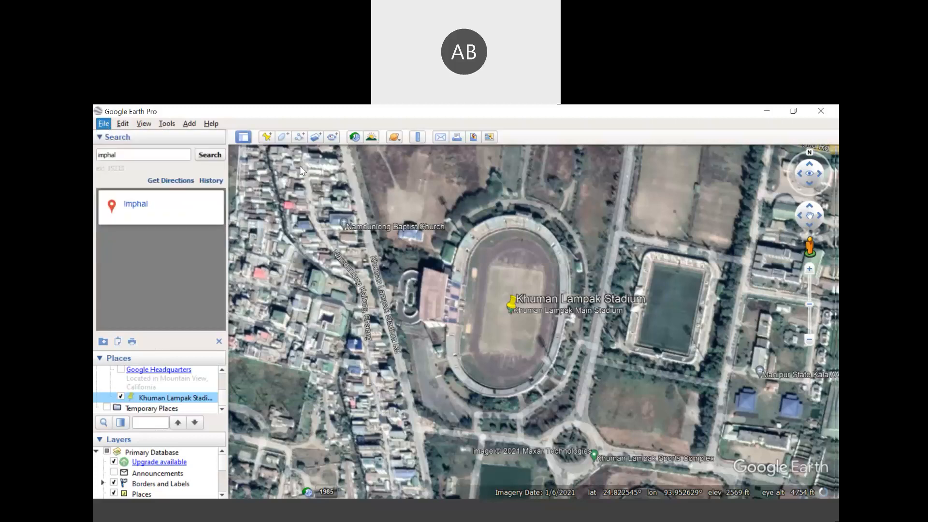
{"action": "left_click_drag", "start_coordinate": [336, 131], "coordinate": [659, 155]}
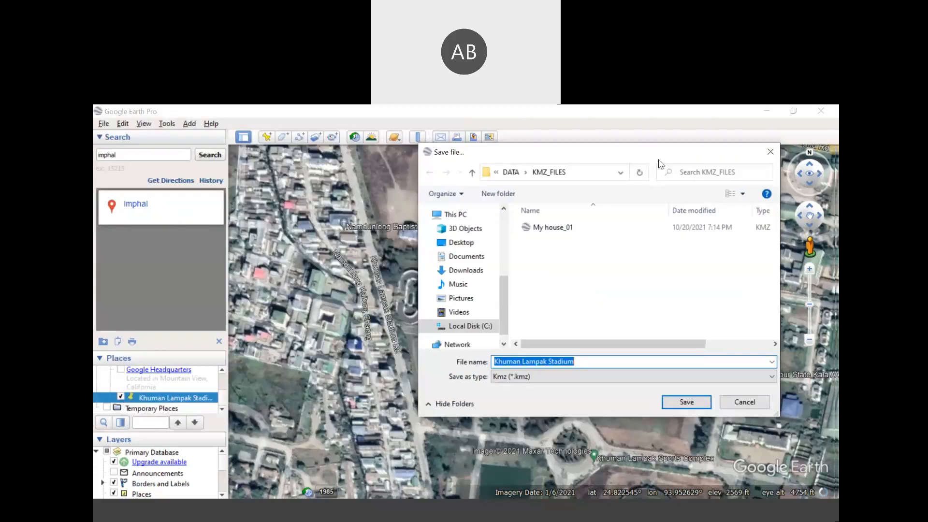
{"action": "left_click", "coordinate": [589, 363]}
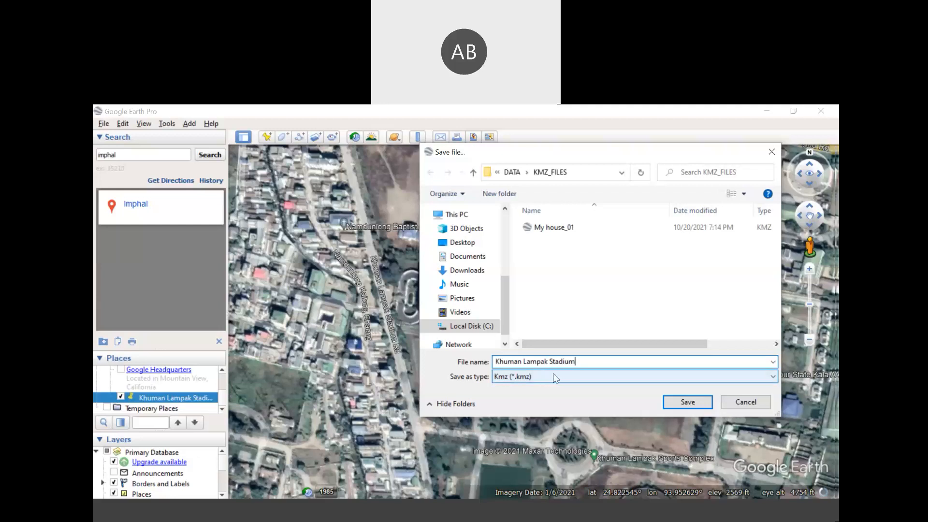
{"action": "left_click", "coordinate": [667, 405]}
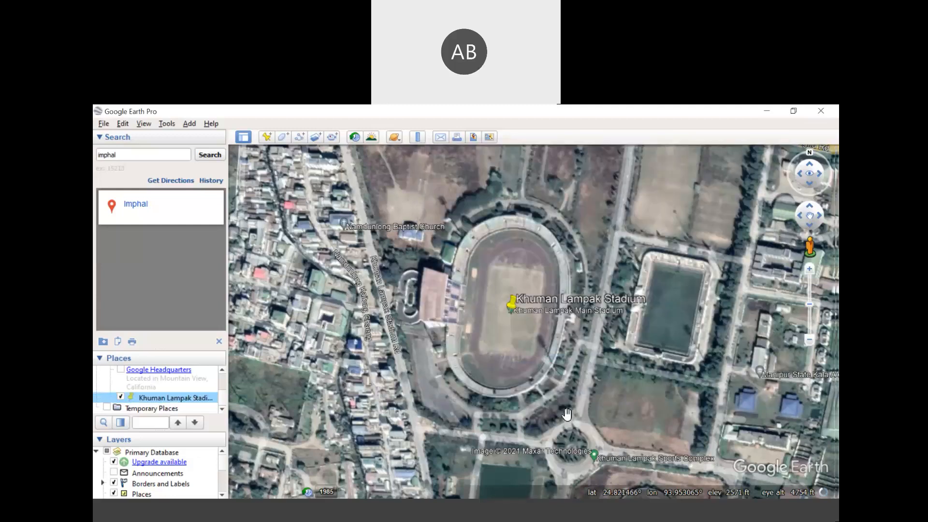
- Switch to QGIS and add the "Khuman Lampak Stadium" KMZ file from the KMZ_FILES folder as a vector layer
{"action": "left_click", "coordinate": [768, 111]}
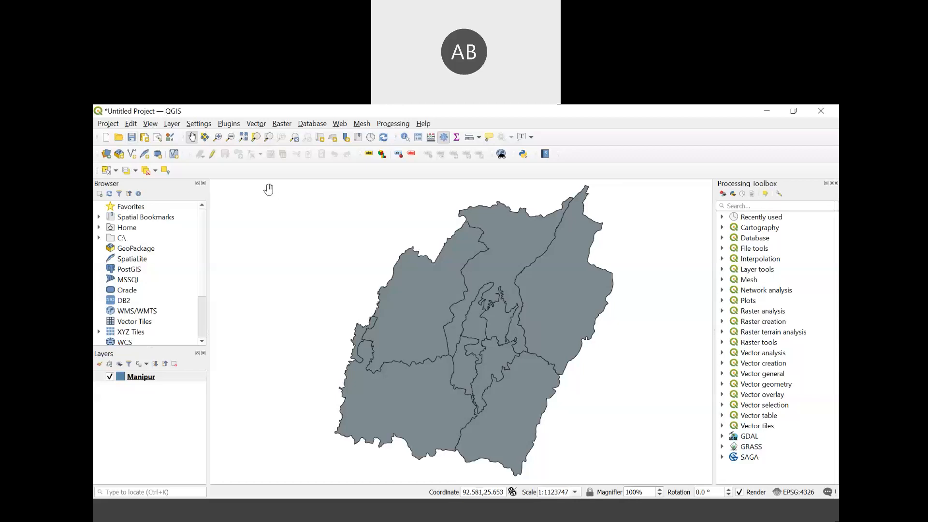
{"action": "left_click", "coordinate": [179, 125]}
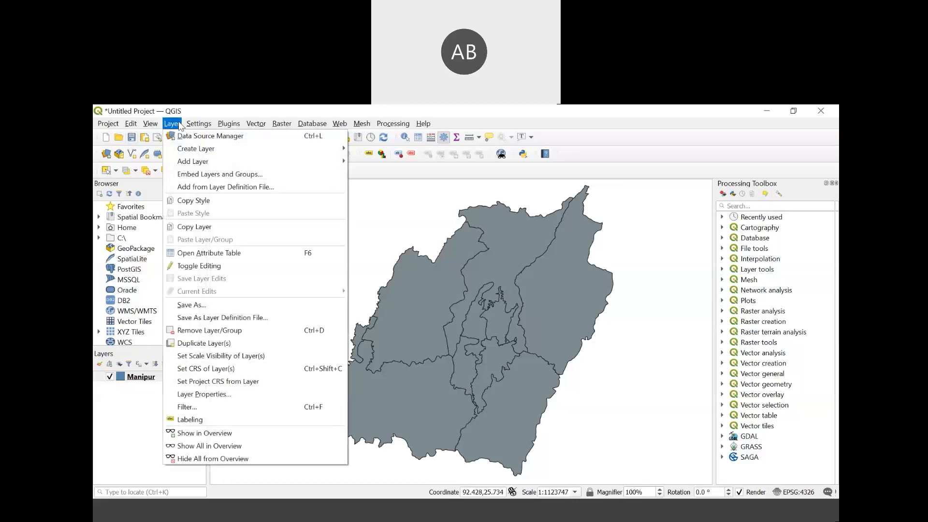
{"action": "mouse_move", "coordinate": [306, 161]}
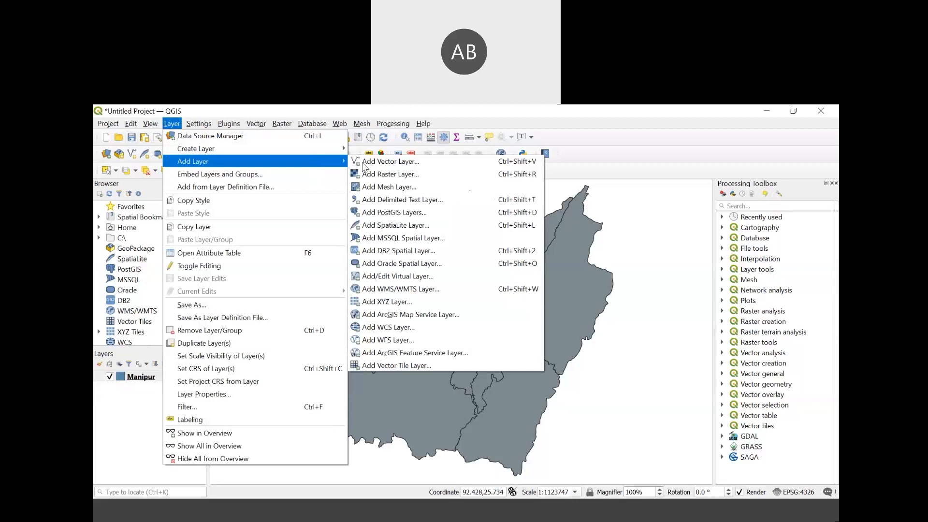
{"action": "left_click", "coordinate": [418, 166]}
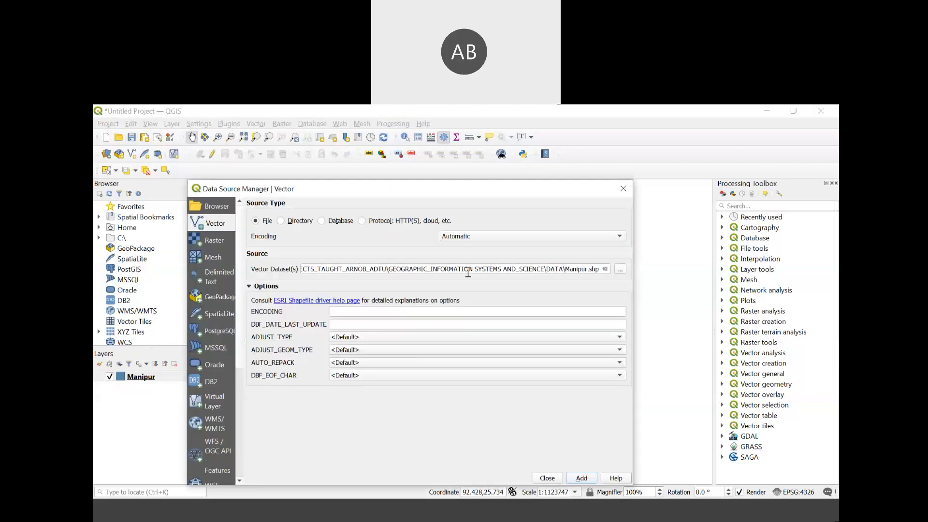
{"action": "left_click_drag", "start_coordinate": [517, 194], "coordinate": [566, 177]}
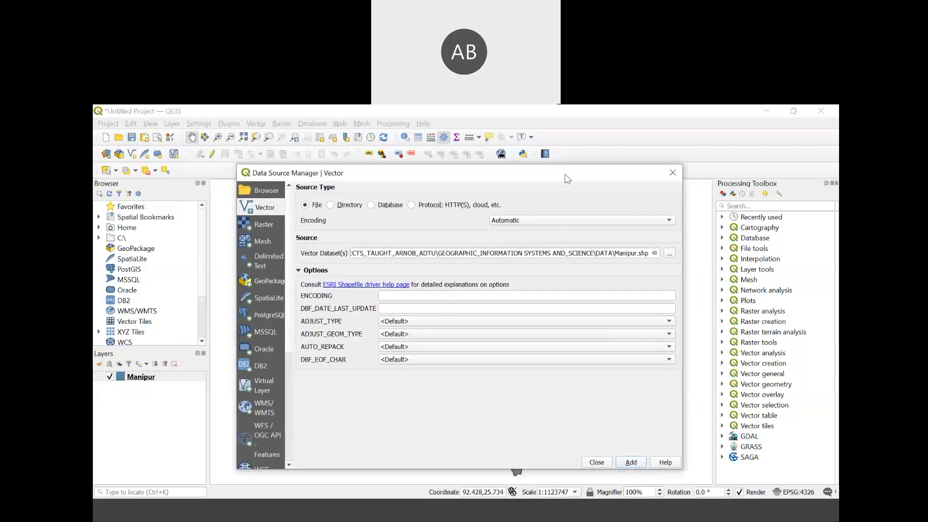
{"action": "left_click", "coordinate": [669, 253]}
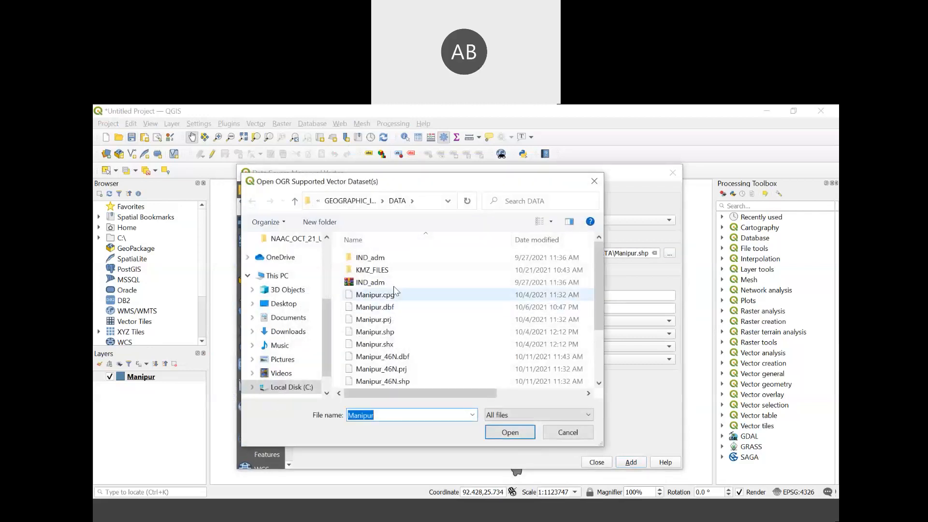
{"action": "double_click", "coordinate": [384, 270]}
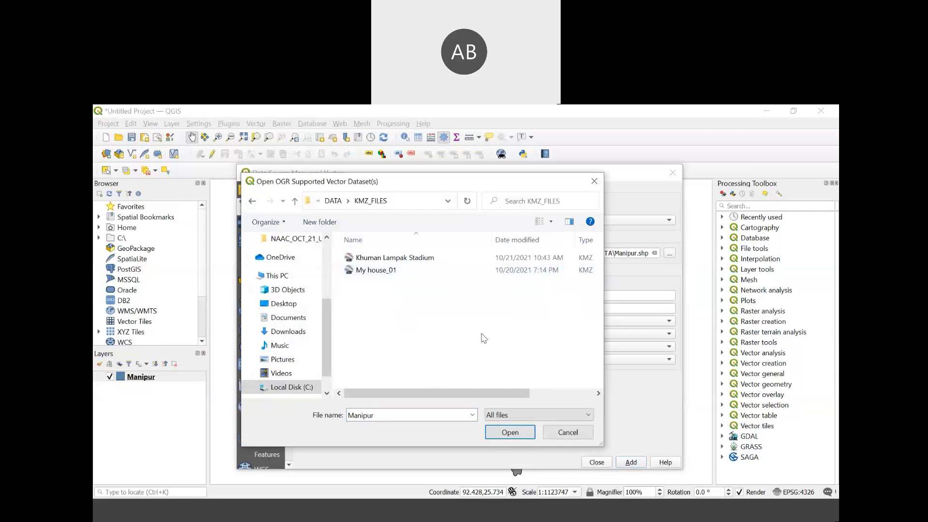
{"action": "left_click", "coordinate": [435, 258]}
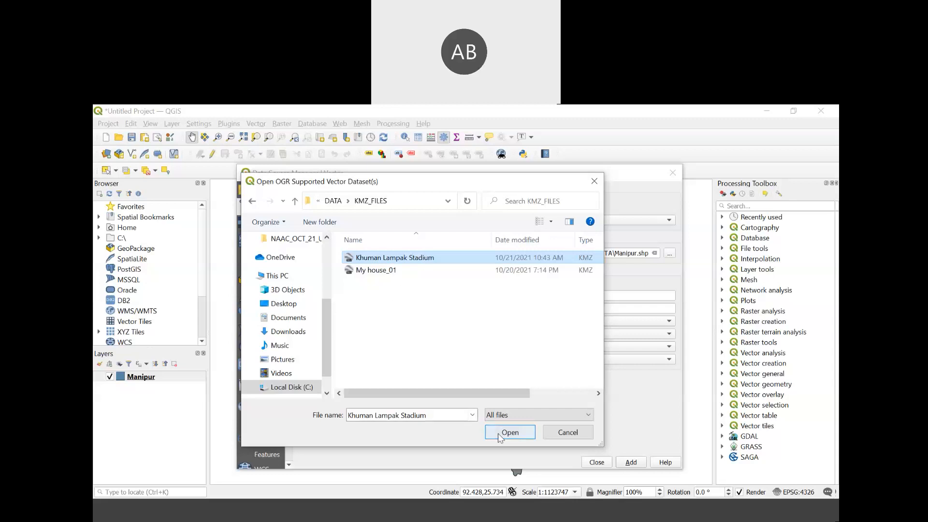
{"action": "left_click", "coordinate": [524, 433]}
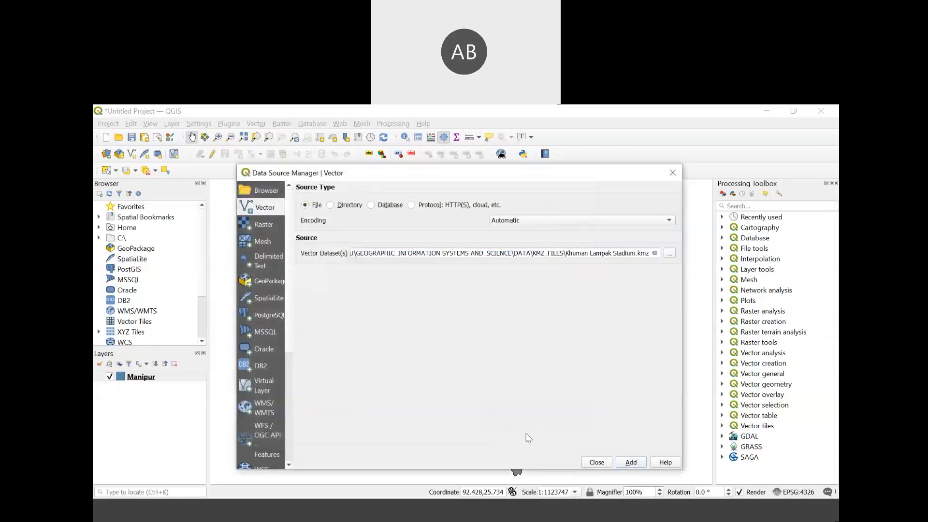
{"action": "left_click", "coordinate": [631, 462]}
{"action": "left_click", "coordinate": [603, 464]}
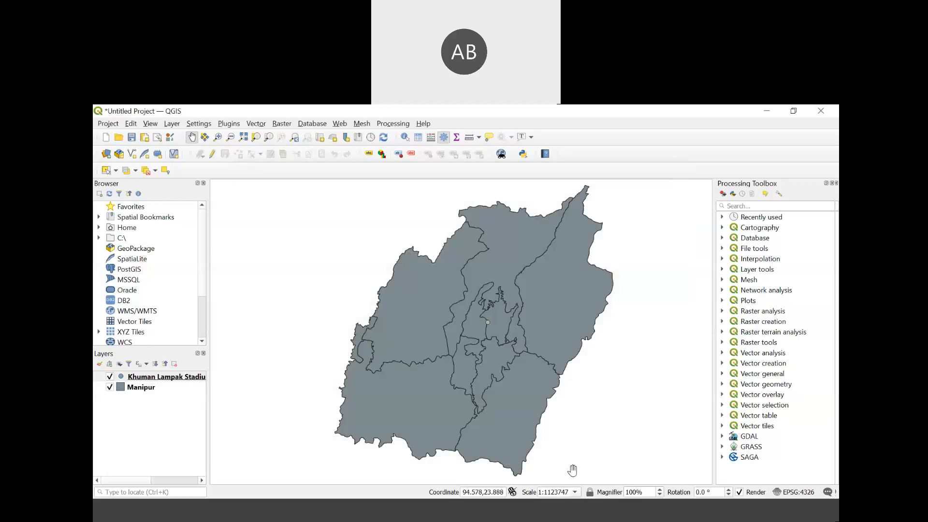
- Set the Khuman Lampak Stadium layer's marker colour to olive yellow (#b1be23) in its symbology
{"action": "left_click", "coordinate": [122, 381]}
{"action": "right_click", "coordinate": [132, 381]}
{"action": "left_click", "coordinate": [157, 370]}
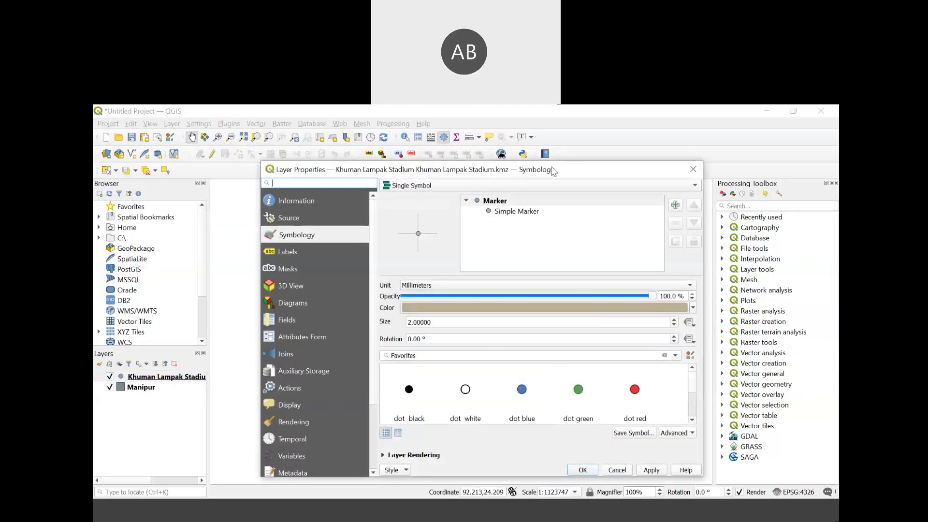
{"action": "left_click_drag", "start_coordinate": [552, 169], "coordinate": [420, 151]}
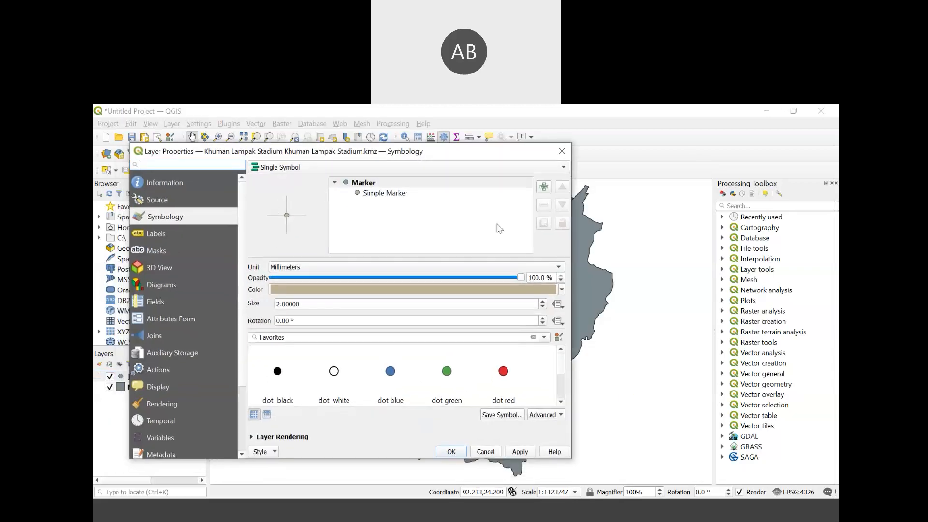
{"action": "left_click", "coordinate": [525, 287]}
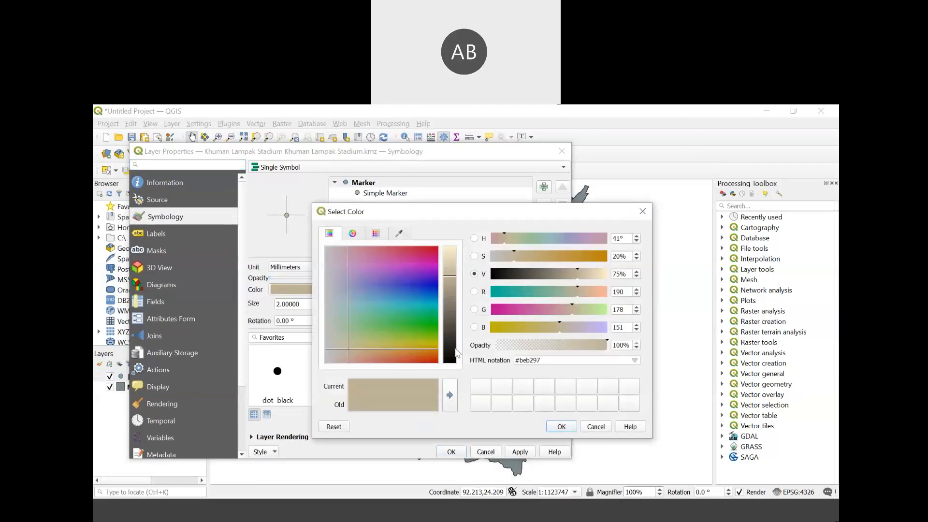
{"action": "left_click", "coordinate": [450, 396]}
{"action": "left_click_drag", "start_coordinate": [404, 328], "coordinate": [416, 260]}
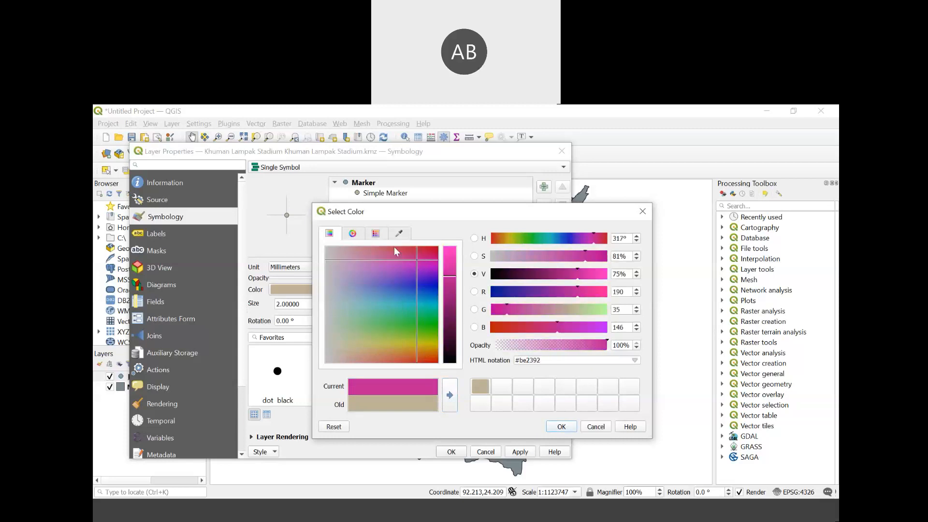
{"action": "left_click", "coordinate": [354, 233]}
{"action": "left_click", "coordinate": [376, 233]}
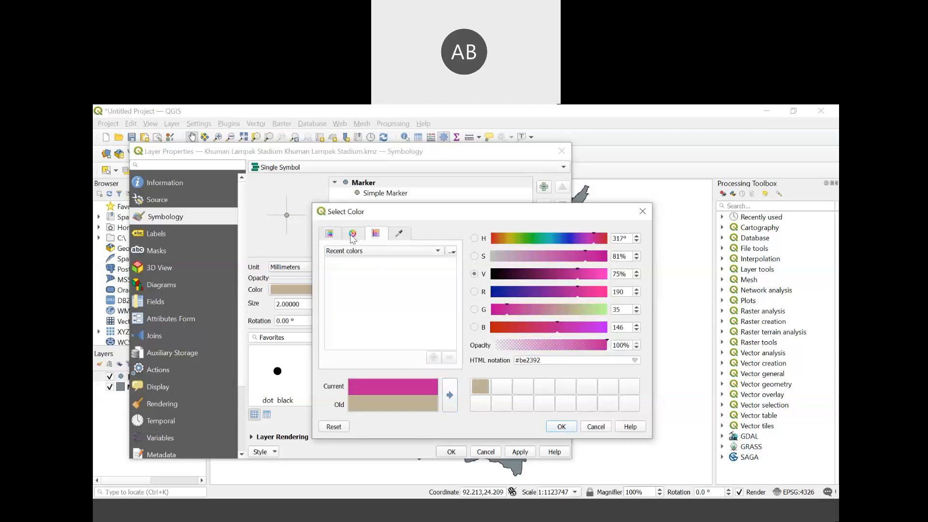
{"action": "left_click", "coordinate": [352, 234]}
{"action": "left_click", "coordinate": [410, 257]}
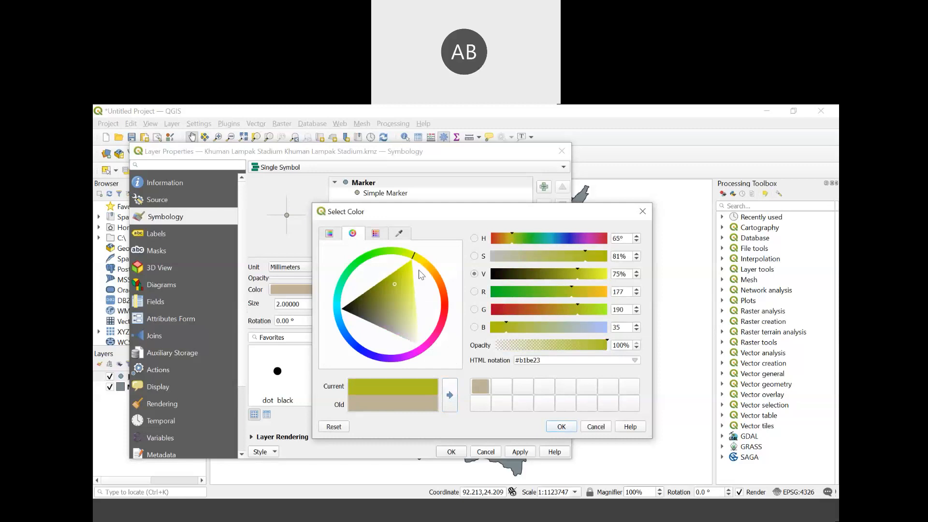
{"action": "left_click", "coordinate": [551, 429]}
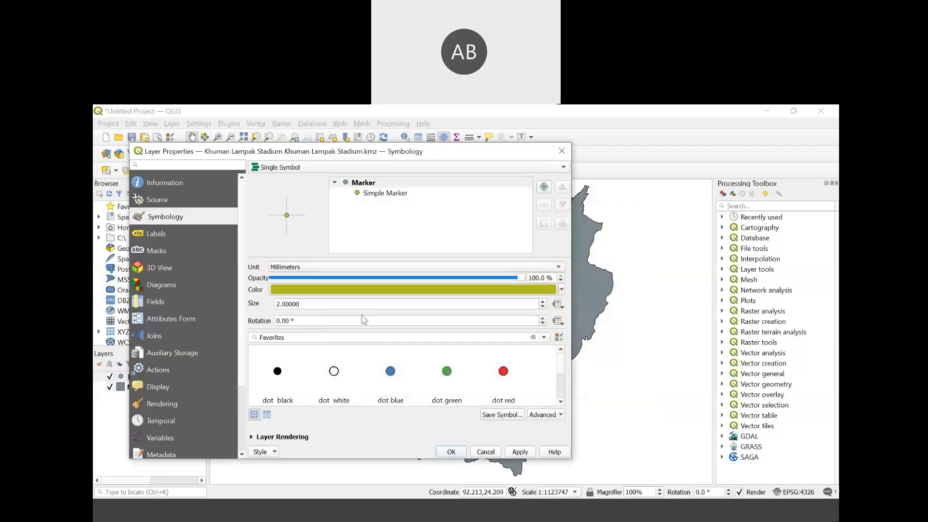
- Increase the stadium marker's size to 3.8 millimetres and apply the symbology
{"action": "left_click", "coordinate": [543, 302]}
{"action": "left_click", "coordinate": [520, 451]}
{"action": "left_click", "coordinate": [451, 452]}
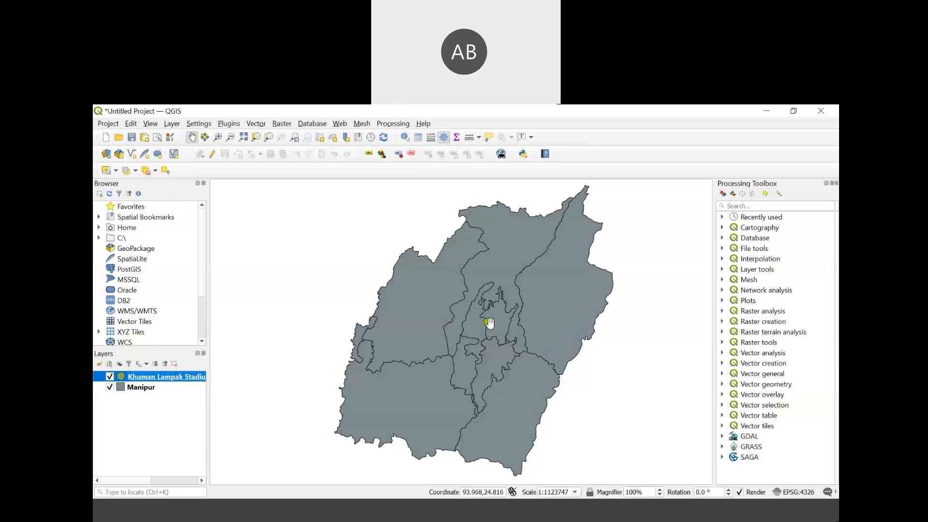
- Change the stadium layer's marker colour to a brighter light yellow (#ecf769) in its symbology
{"action": "scroll", "coordinate": [491, 325], "scroll_direction": "up", "scroll_amount": 3}
{"action": "scroll", "coordinate": [477, 321], "scroll_direction": "up", "scroll_amount": 1}
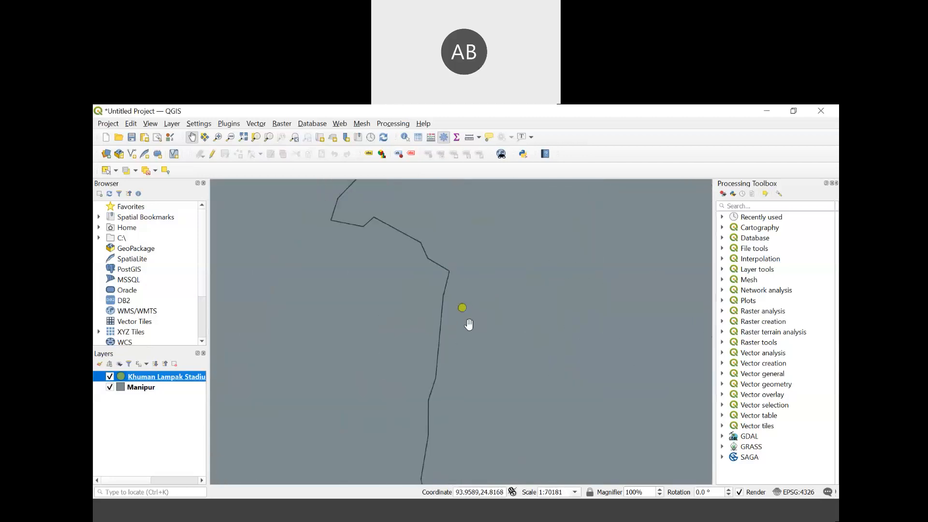
{"action": "right_click", "coordinate": [121, 376]}
{"action": "left_click", "coordinate": [151, 375]}
{"action": "left_click", "coordinate": [353, 290]}
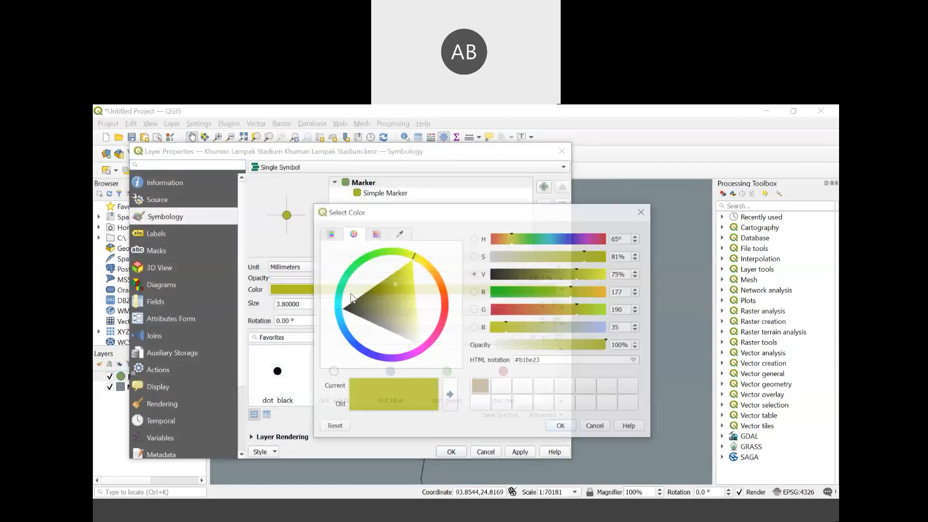
{"action": "left_click", "coordinate": [414, 300]}
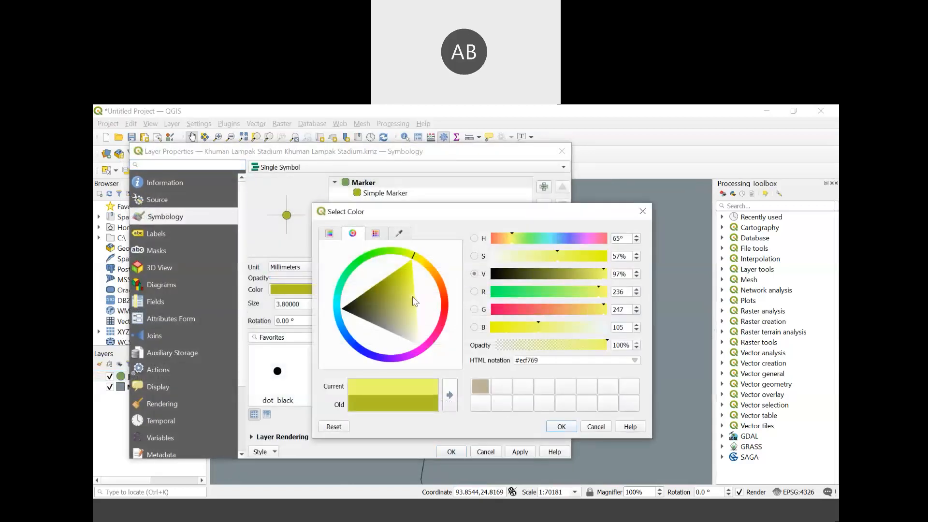
{"action": "left_click", "coordinate": [561, 426]}
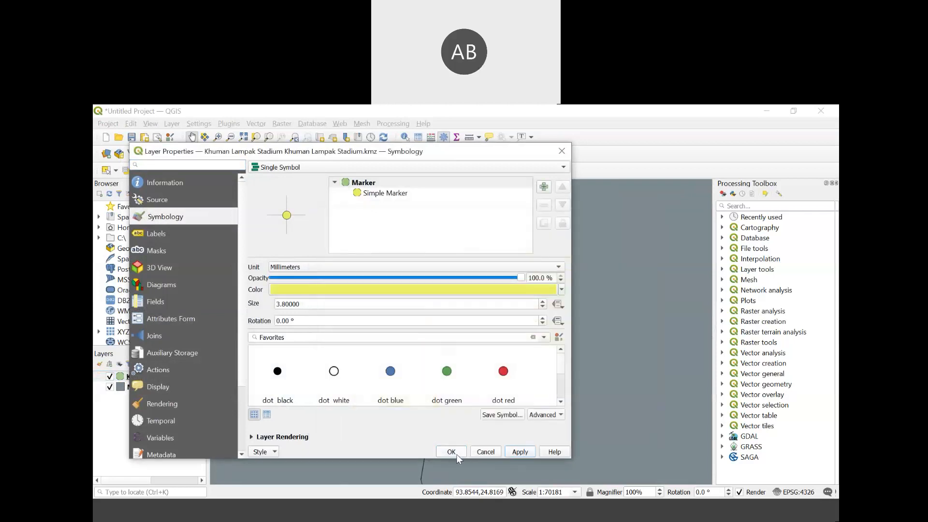
{"action": "left_click", "coordinate": [454, 452]}
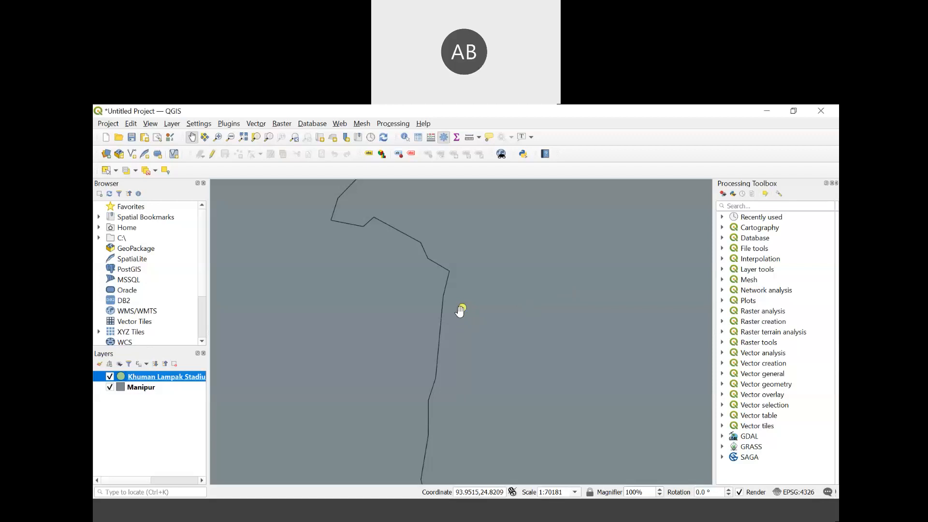
- Examine the stadium marker's position within the Manipur district boundaries, both up close and across the whole state
{"action": "scroll", "coordinate": [460, 310], "scroll_direction": "down", "scroll_amount": 5}
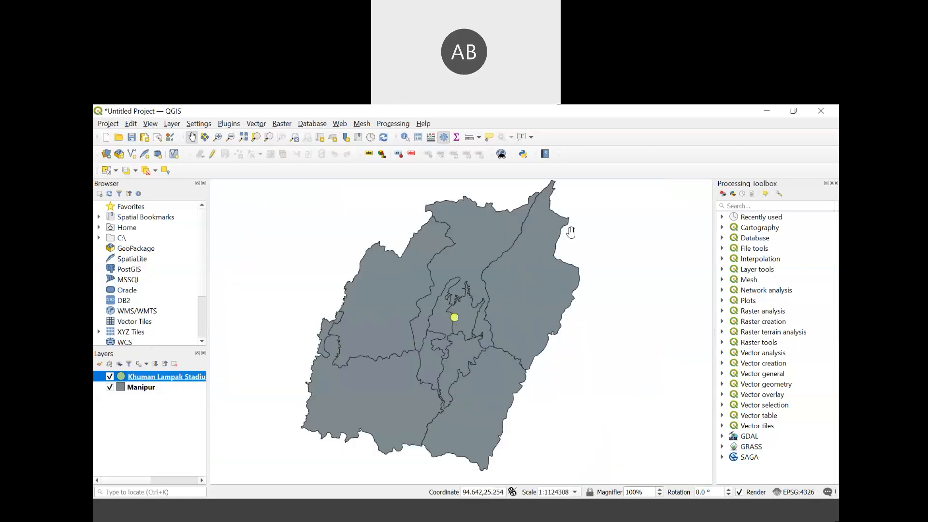
{"action": "scroll", "coordinate": [454, 324], "scroll_direction": "up", "scroll_amount": 3}
{"action": "left_click_drag", "start_coordinate": [447, 254], "coordinate": [443, 338]}
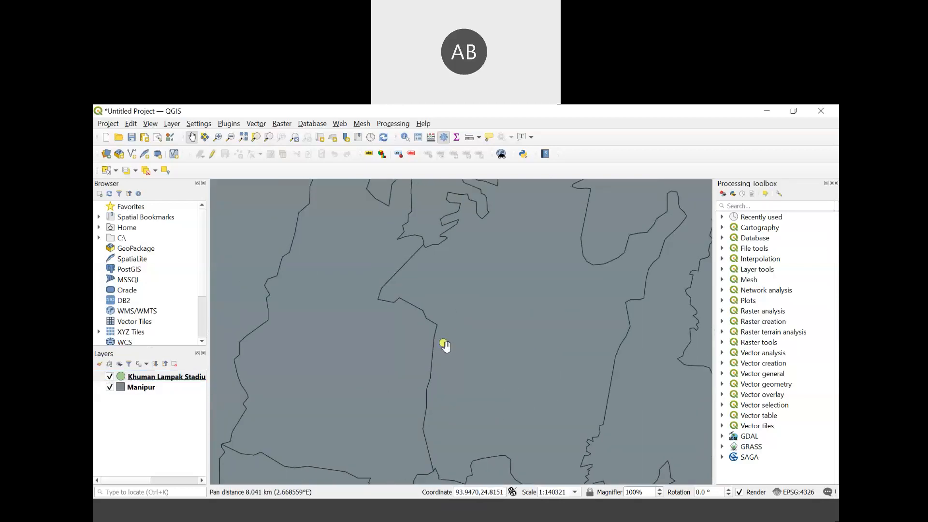
{"action": "scroll", "coordinate": [442, 349], "scroll_direction": "up", "scroll_amount": 1}
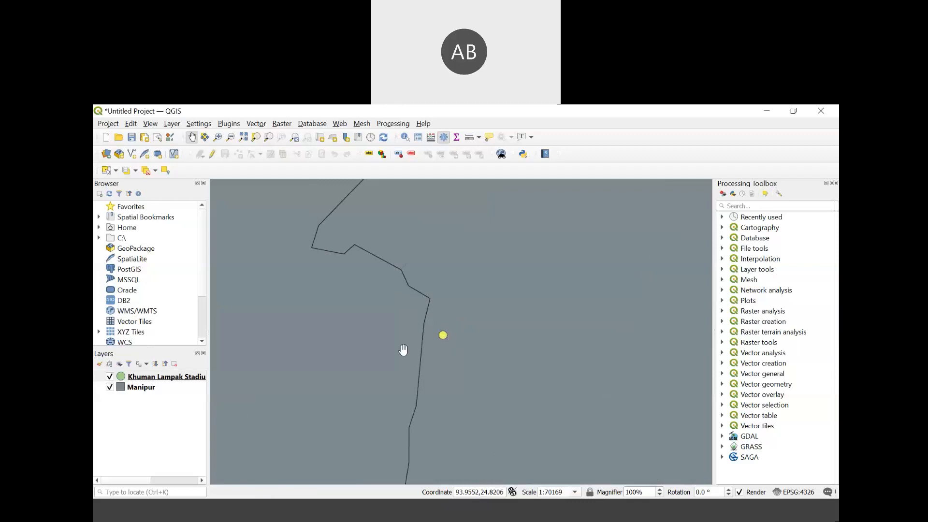
{"action": "left_click", "coordinate": [166, 382]}
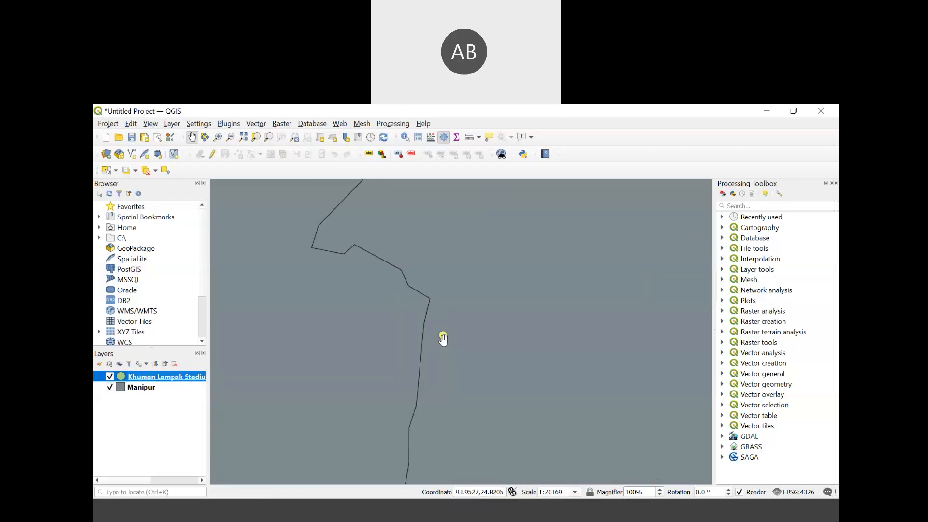
{"action": "scroll", "coordinate": [442, 340], "scroll_direction": "down", "scroll_amount": 3}
{"action": "scroll", "coordinate": [445, 342], "scroll_direction": "down", "scroll_amount": 1}
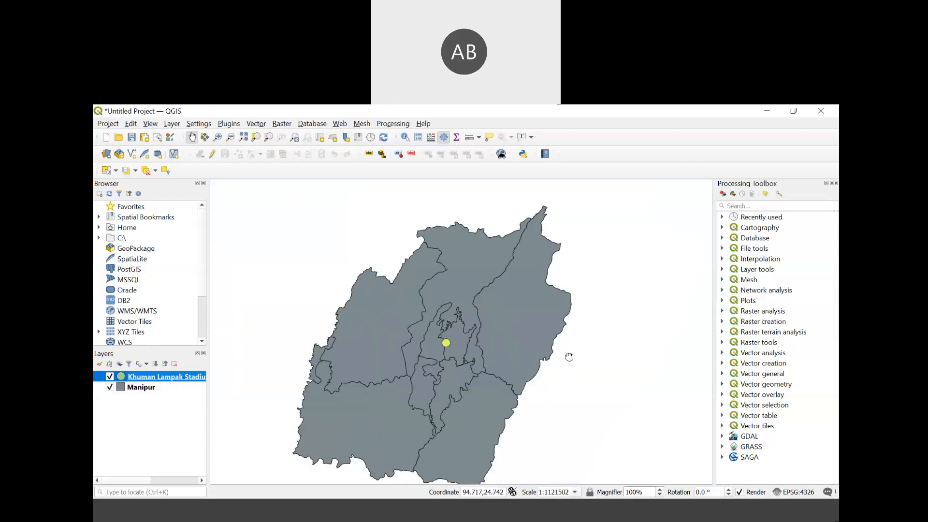
{"action": "left_click_drag", "start_coordinate": [565, 355], "coordinate": [574, 336]}
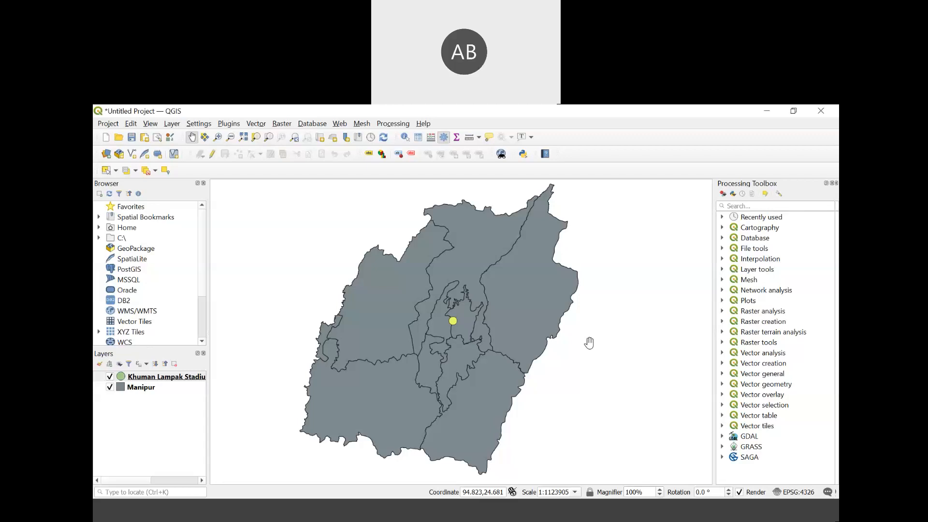
- Switch to Google Earth Pro and examine the area between Khuman Lampak Stadium and the Imphal marker
{"action": "left_click", "coordinate": [386, 513]}
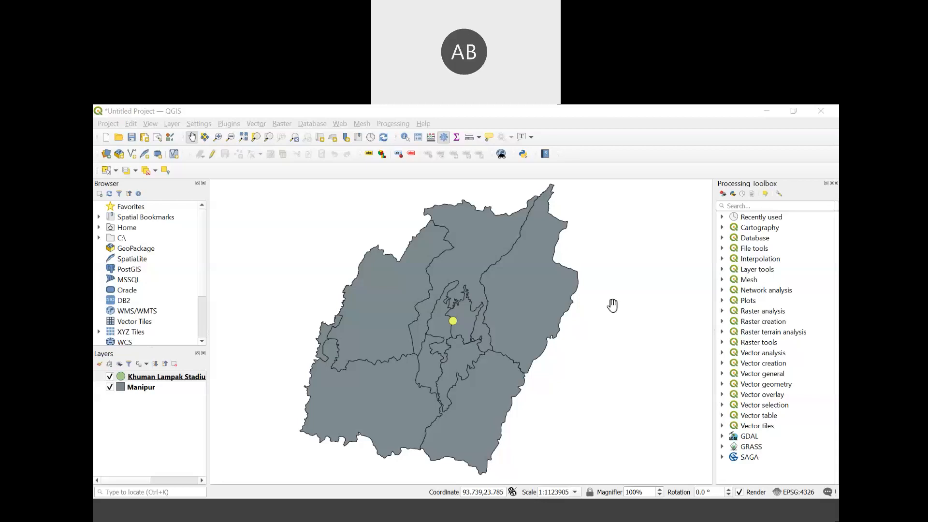
{"action": "key", "text": "alt+Tab"}
{"action": "scroll", "coordinate": [585, 365], "scroll_direction": "up", "scroll_amount": 2}
{"action": "scroll", "coordinate": [588, 368], "scroll_direction": "down", "scroll_amount": 5}
{"action": "scroll", "coordinate": [588, 369], "scroll_direction": "down", "scroll_amount": 2}
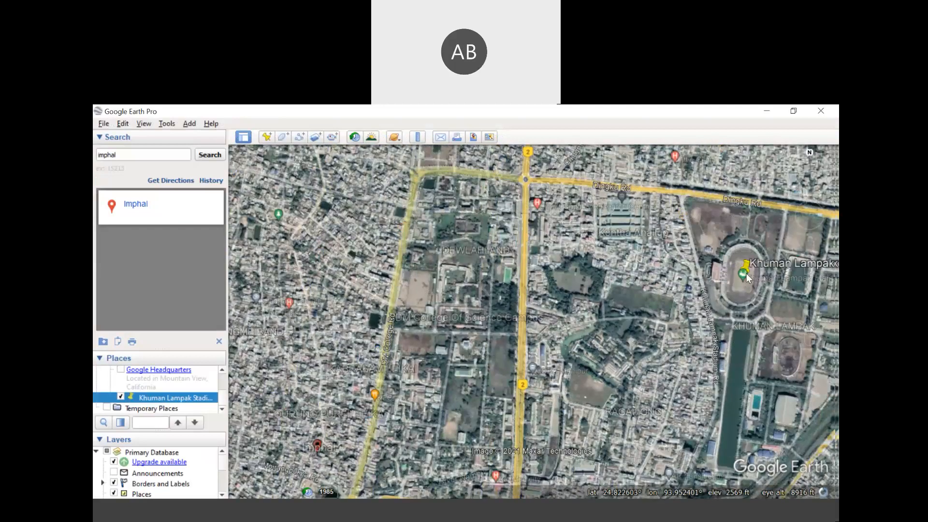
{"action": "left_click_drag", "start_coordinate": [747, 277], "coordinate": [510, 295]}
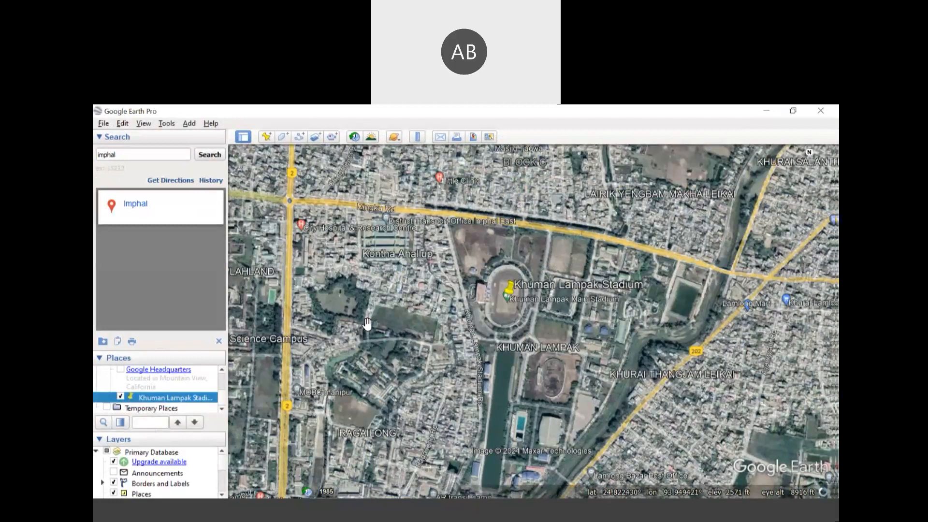
{"action": "left_click_drag", "start_coordinate": [366, 372], "coordinate": [633, 300]}
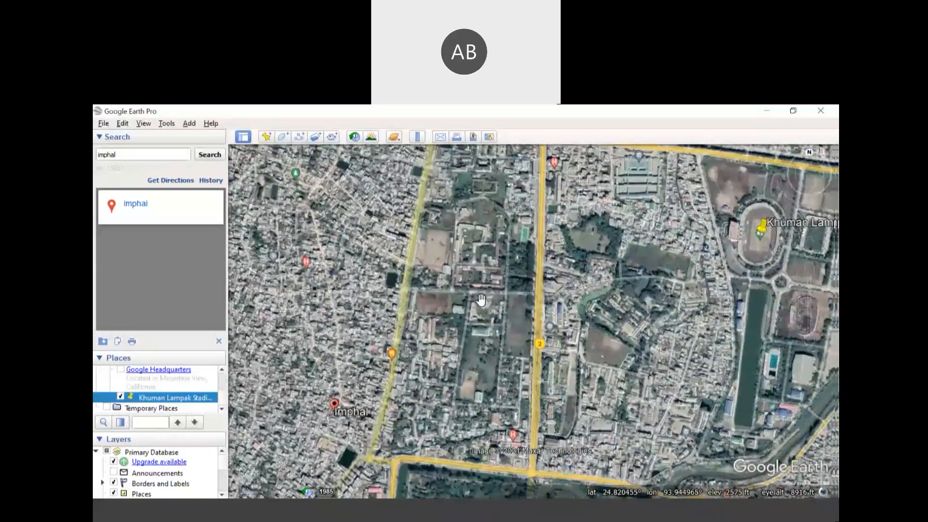
{"action": "scroll", "coordinate": [395, 370], "scroll_direction": "down", "scroll_amount": 2}
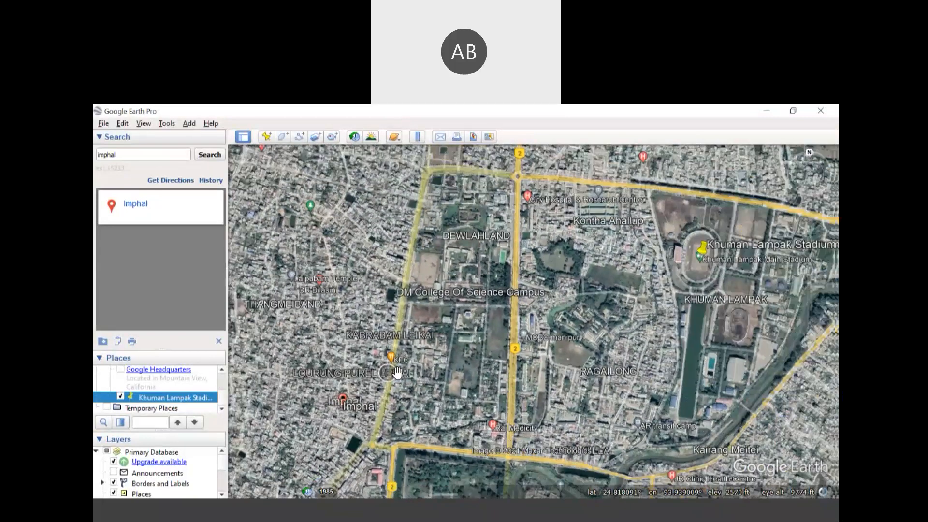
- Examine the streets and buildings around the Imphal marker and the neighbourhoods to its west
{"action": "scroll", "coordinate": [397, 372], "scroll_direction": "up", "scroll_amount": 3}
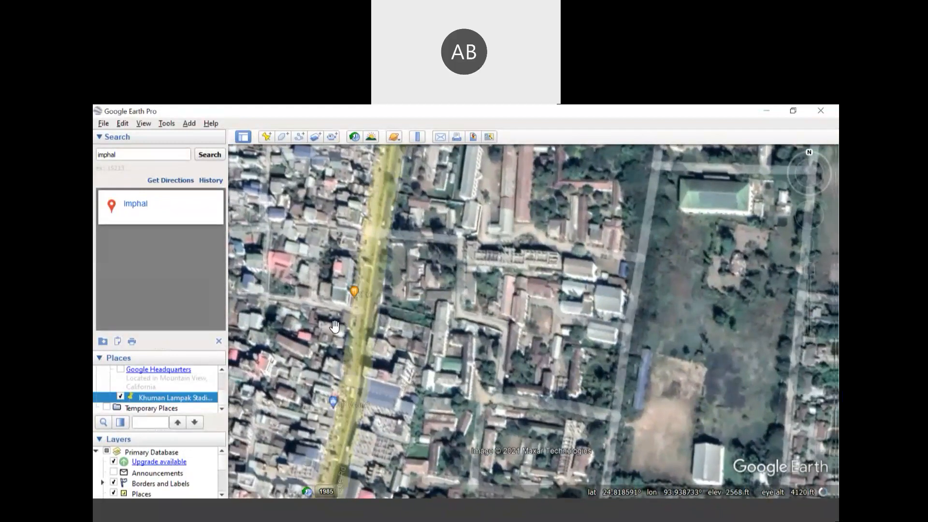
{"action": "left_click_drag", "start_coordinate": [382, 357], "coordinate": [513, 323]}
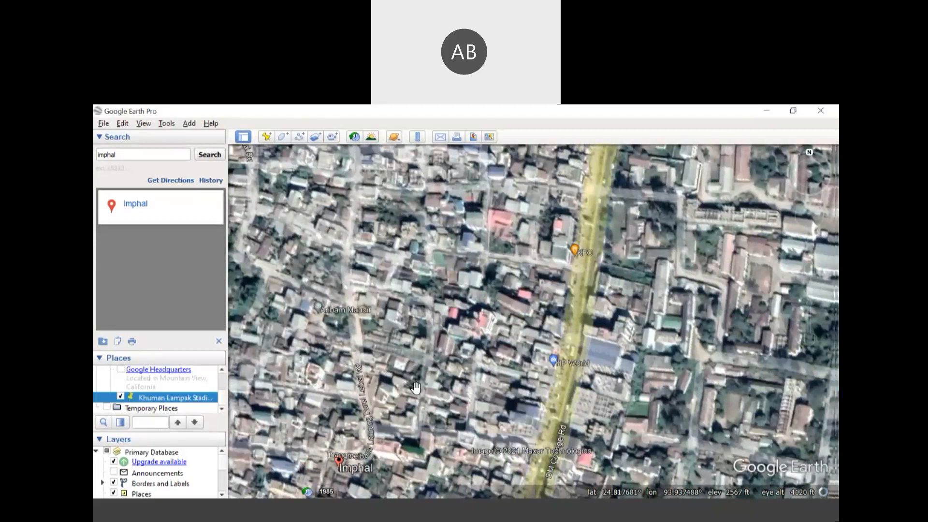
{"action": "left_click_drag", "start_coordinate": [435, 377], "coordinate": [599, 169]}
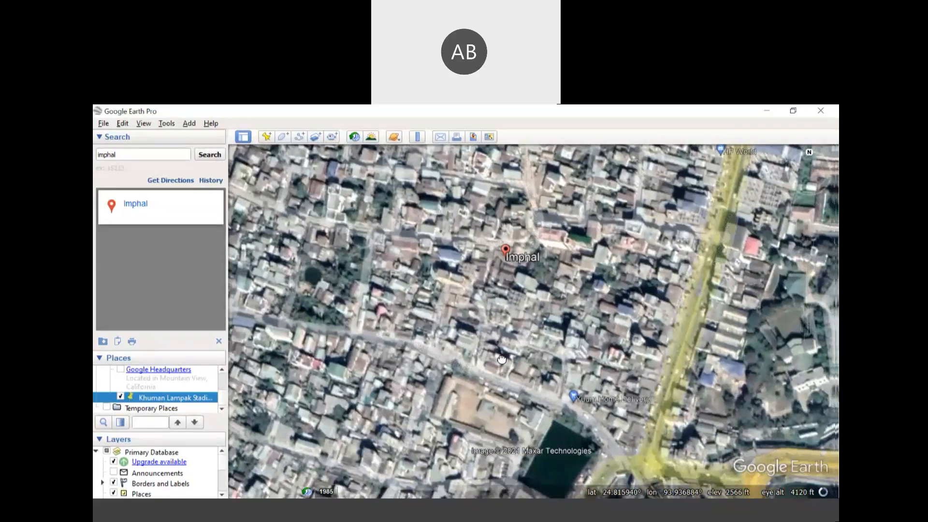
{"action": "left_click_drag", "start_coordinate": [502, 359], "coordinate": [468, 258]}
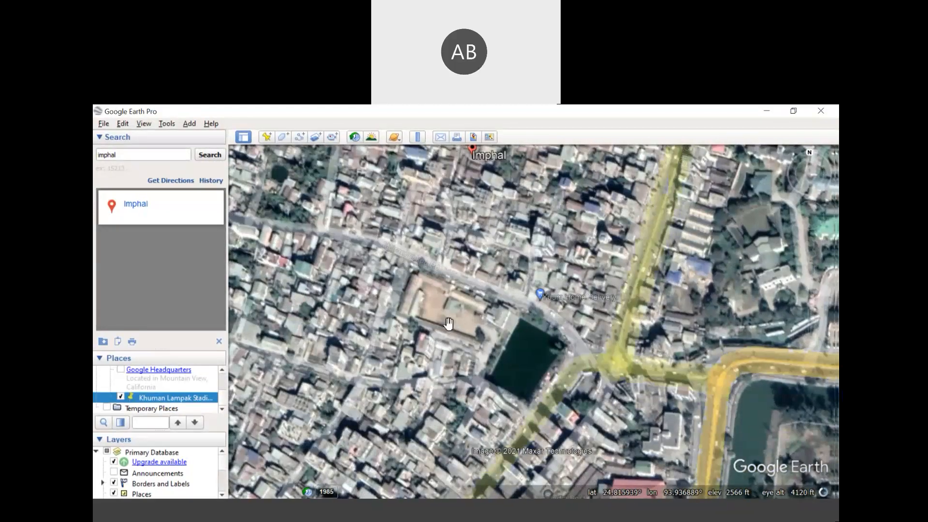
{"action": "left_click_drag", "start_coordinate": [383, 329], "coordinate": [753, 301]}
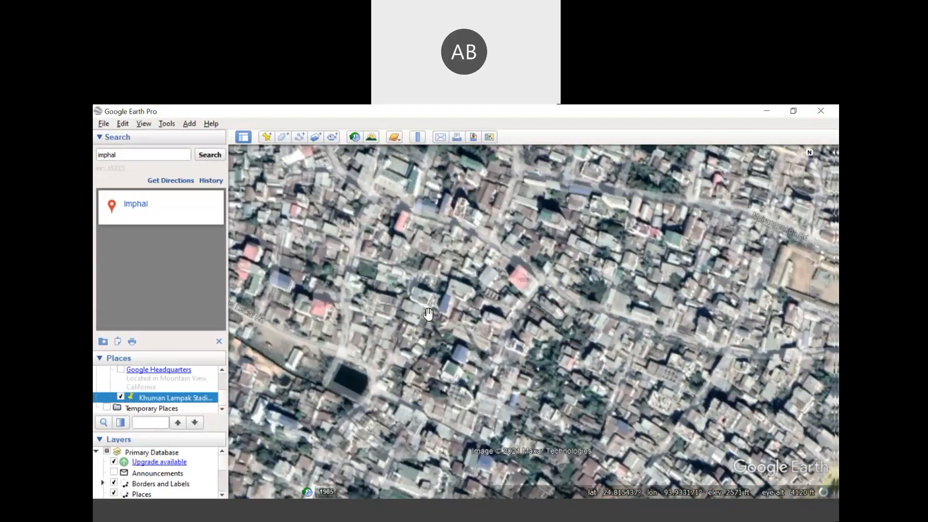
{"action": "left_click_drag", "start_coordinate": [429, 314], "coordinate": [601, 327]}
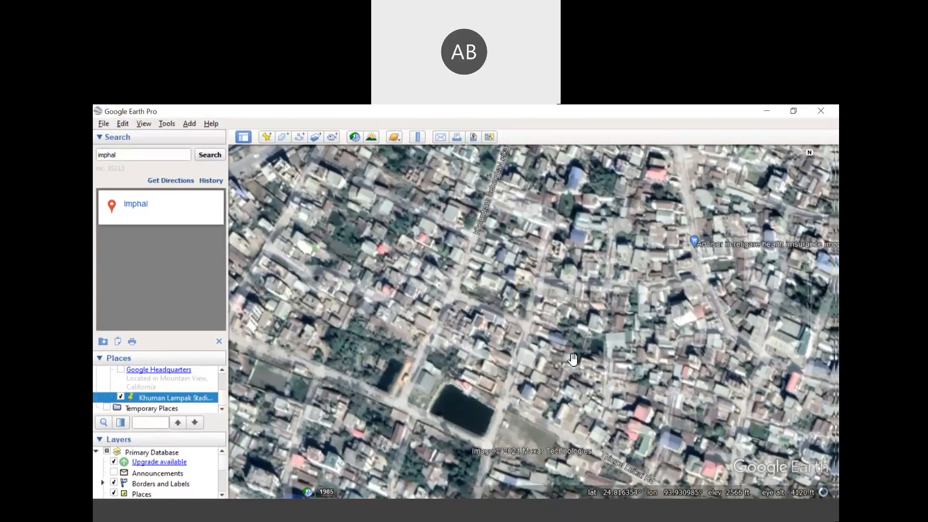
{"action": "scroll", "coordinate": [557, 323], "scroll_direction": "down", "scroll_amount": 2}
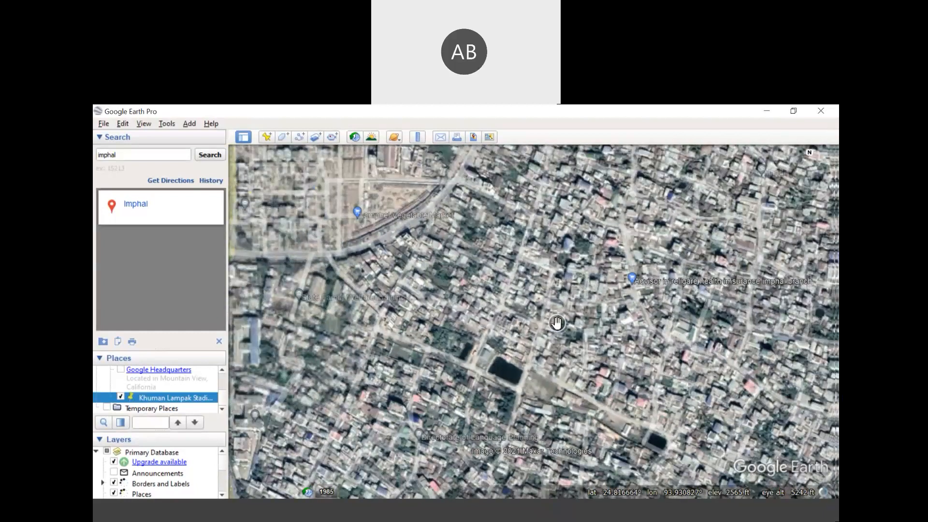
{"action": "scroll", "coordinate": [557, 323], "scroll_direction": "down", "scroll_amount": 2}
- Locate the Legislative Assembly of Manipur north of the city centre and view its main building up close
{"action": "left_click_drag", "start_coordinate": [605, 270], "coordinate": [608, 399]}
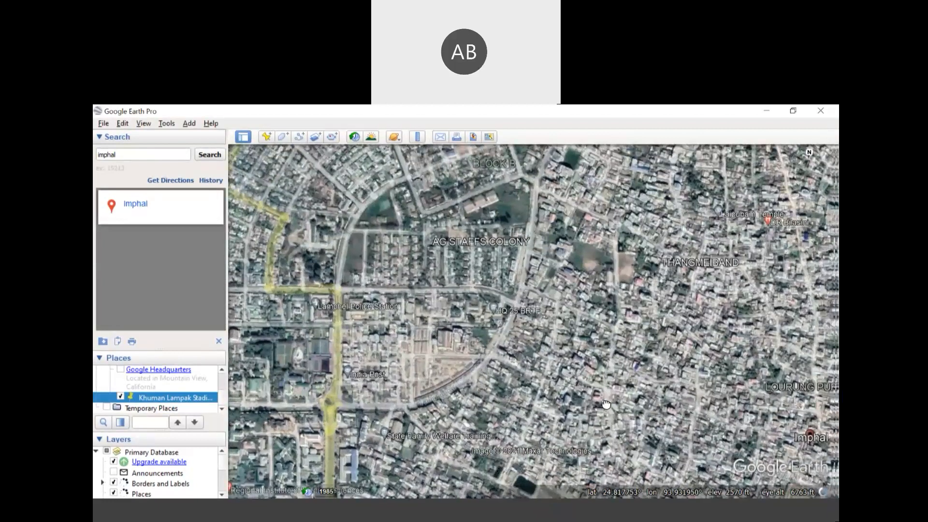
{"action": "left_click_drag", "start_coordinate": [514, 305], "coordinate": [557, 426]}
{"action": "left_click_drag", "start_coordinate": [588, 197], "coordinate": [594, 316]}
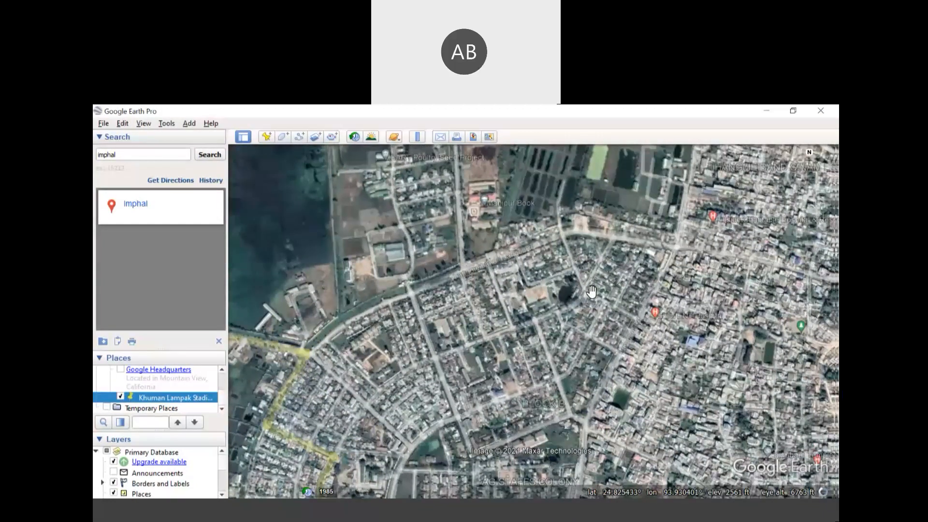
{"action": "left_click_drag", "start_coordinate": [591, 292], "coordinate": [484, 380]}
{"action": "left_click_drag", "start_coordinate": [584, 339], "coordinate": [438, 328]}
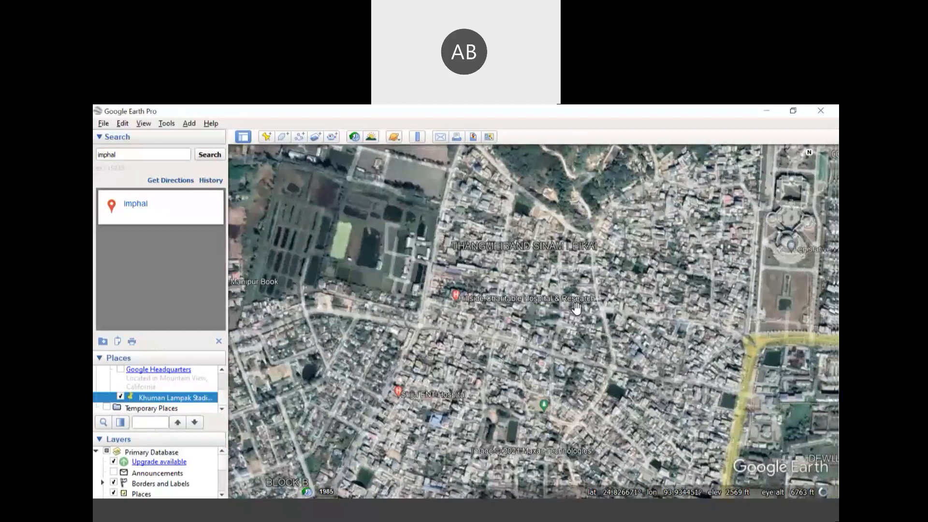
{"action": "left_click_drag", "start_coordinate": [623, 306], "coordinate": [453, 299]}
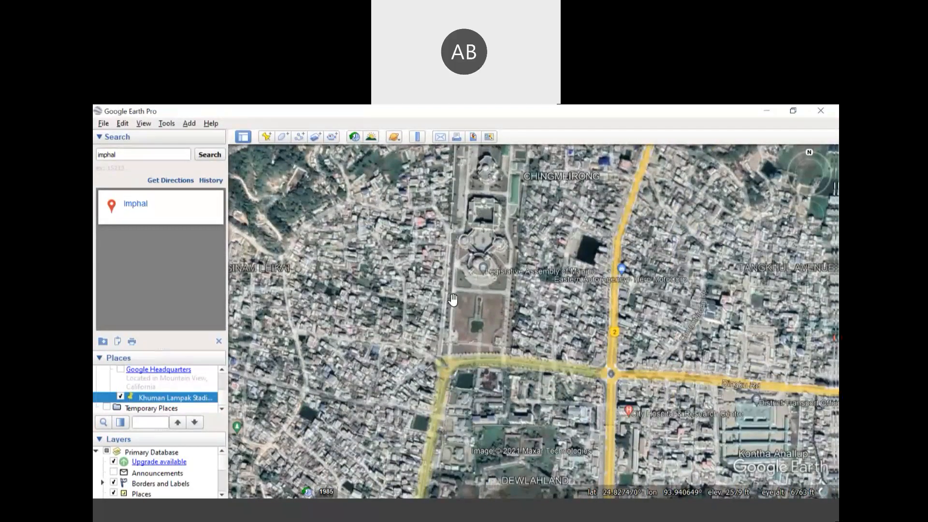
{"action": "left_click_drag", "start_coordinate": [457, 277], "coordinate": [485, 337]}
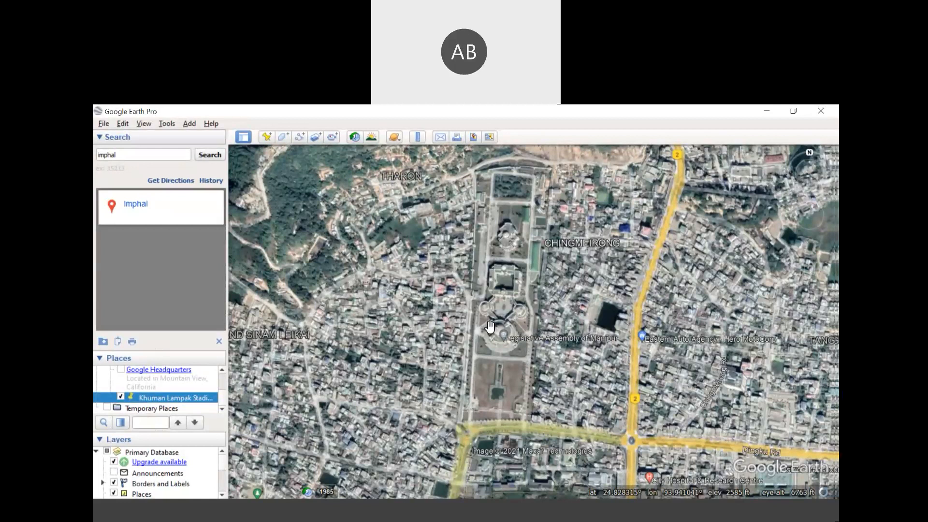
{"action": "scroll", "coordinate": [489, 326], "scroll_direction": "up", "scroll_amount": 3}
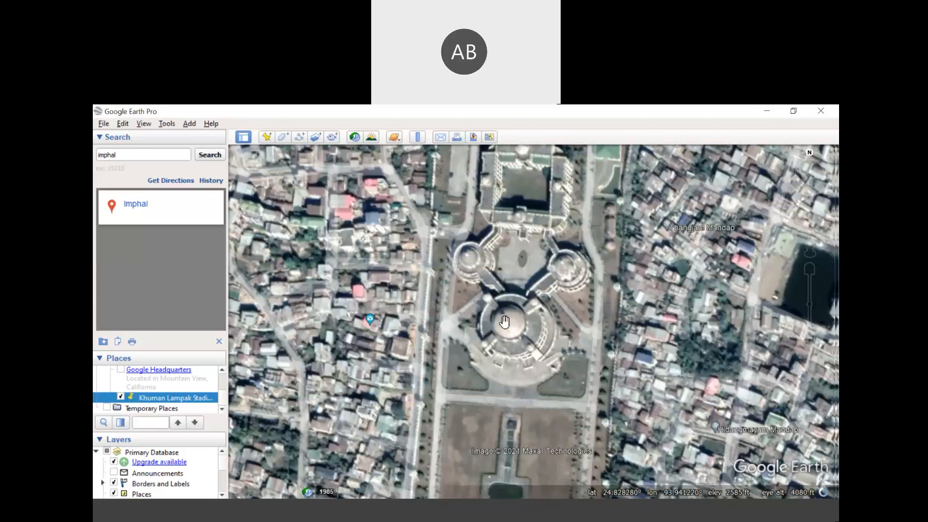
- Switch to the Excel workbook and review the Lat and Long headers and the coordinates entered beneath them
{"action": "left_click", "coordinate": [772, 112]}
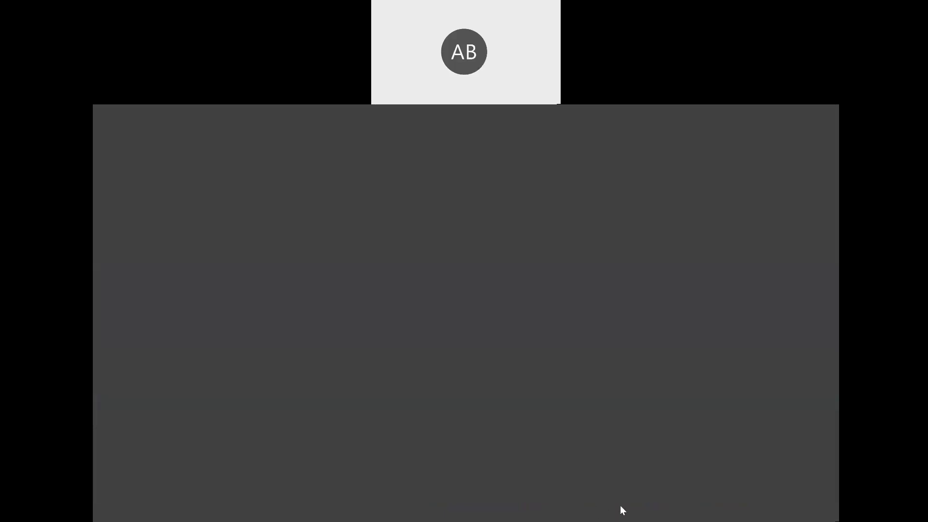
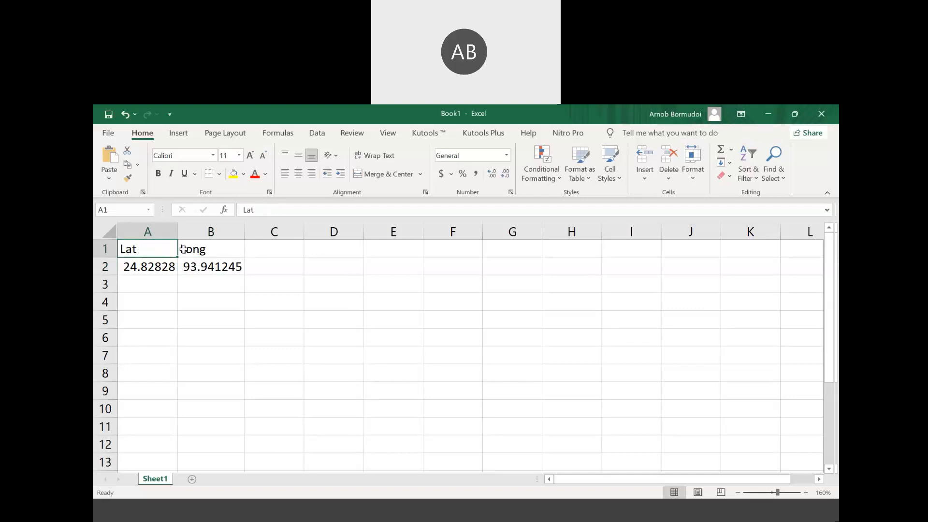
{"action": "left_click", "coordinate": [151, 245]}
{"action": "left_click", "coordinate": [146, 269]}
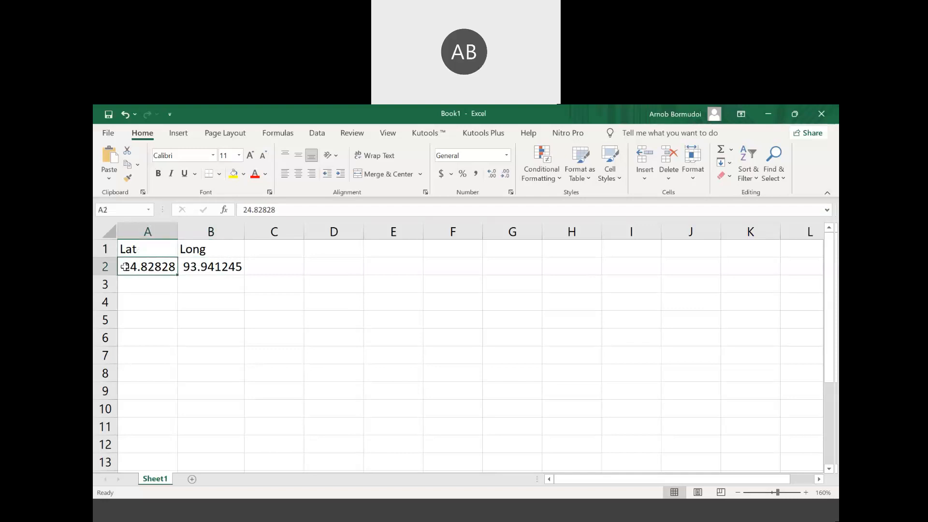
{"action": "double_click", "coordinate": [124, 267]}
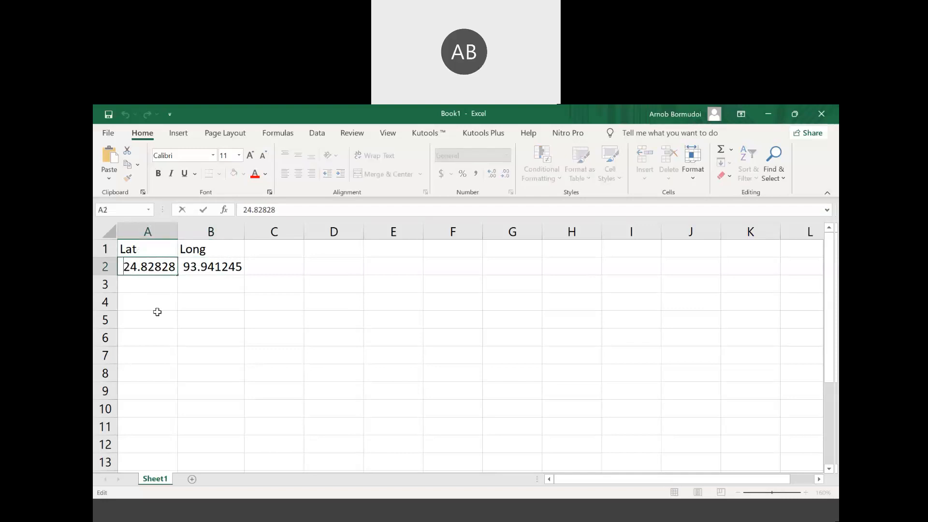
{"action": "left_click", "coordinate": [232, 330]}
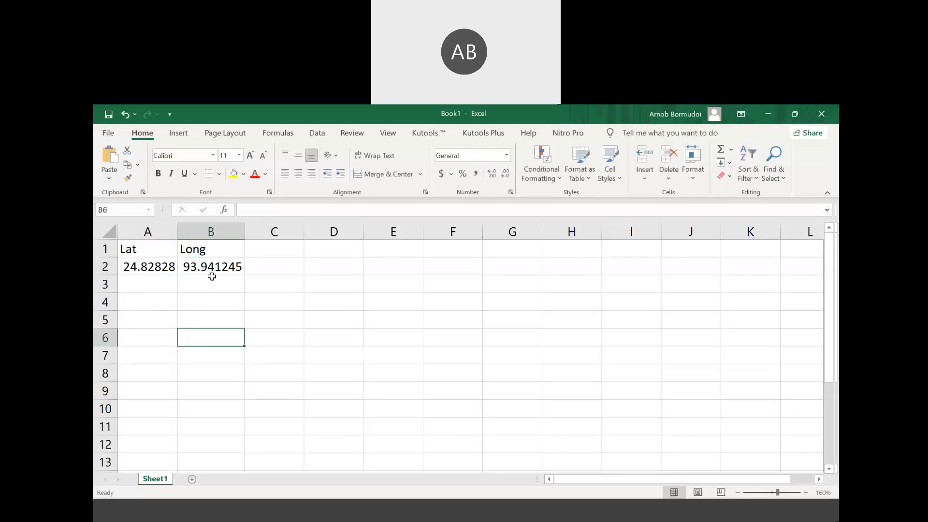
{"action": "left_click", "coordinate": [219, 300]}
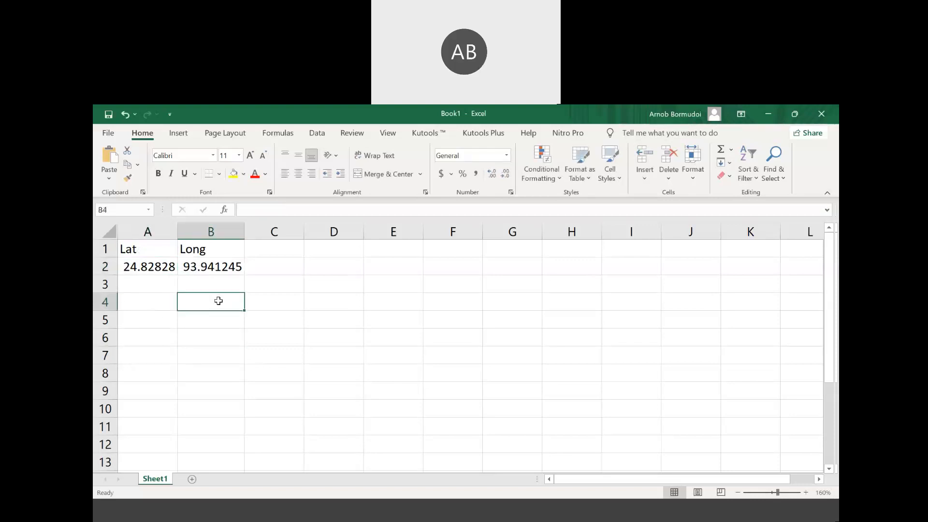
{"action": "left_click_drag", "start_coordinate": [149, 248], "coordinate": [208, 251]}
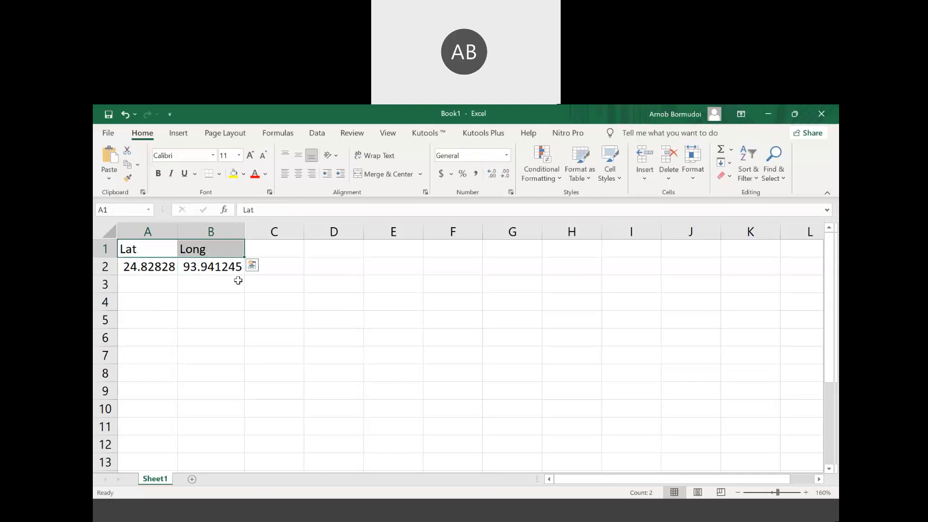
{"action": "left_click_drag", "start_coordinate": [238, 280], "coordinate": [223, 302]}
{"action": "left_click", "coordinate": [193, 356]}
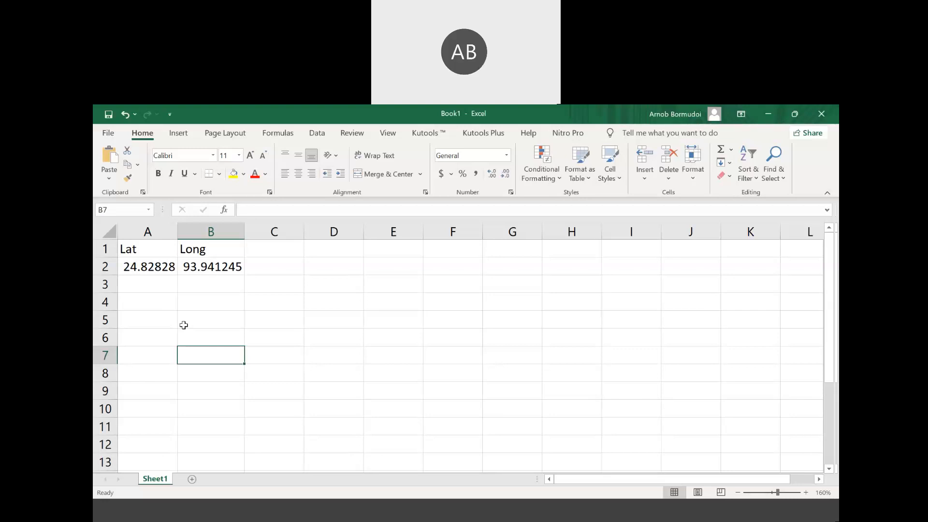
- Start saving the coordinate workbook and browse the computer for a save location
{"action": "left_click", "coordinate": [108, 115]}
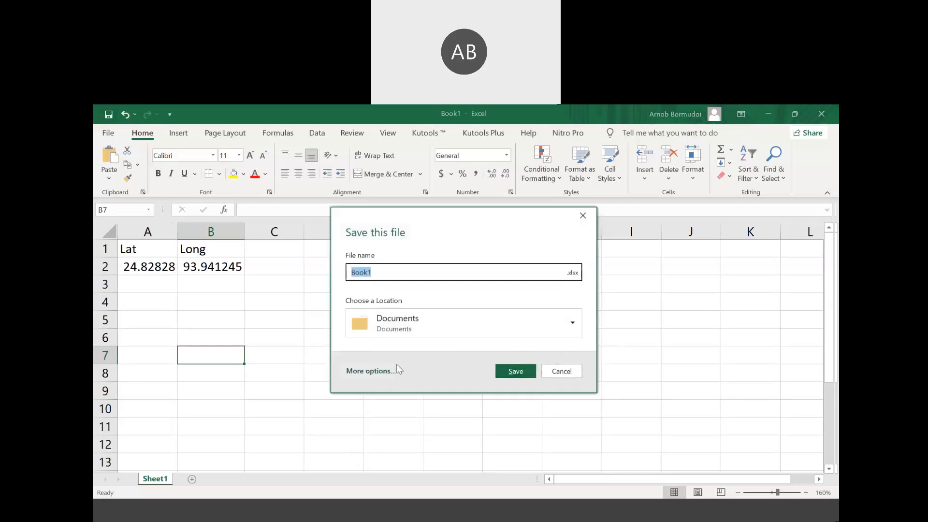
{"action": "left_click", "coordinate": [439, 324]}
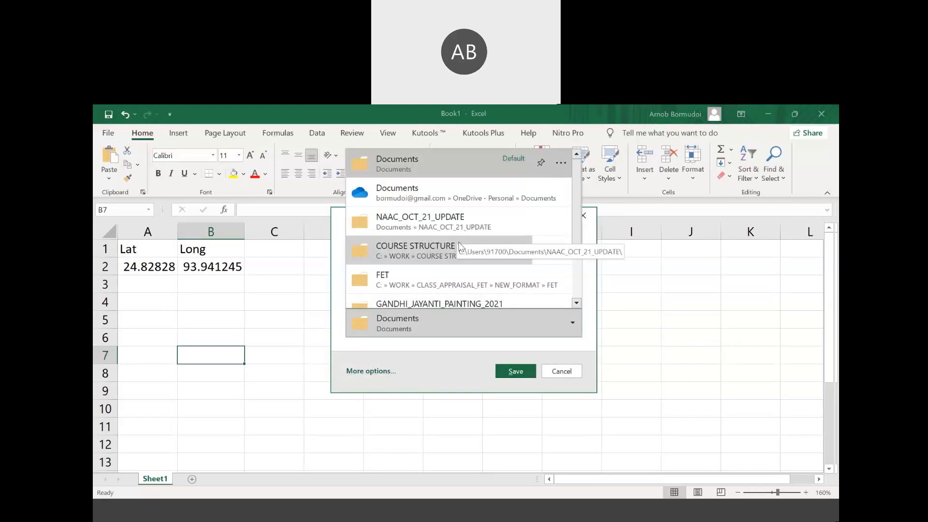
{"action": "scroll", "coordinate": [460, 245], "scroll_direction": "down", "scroll_amount": 3}
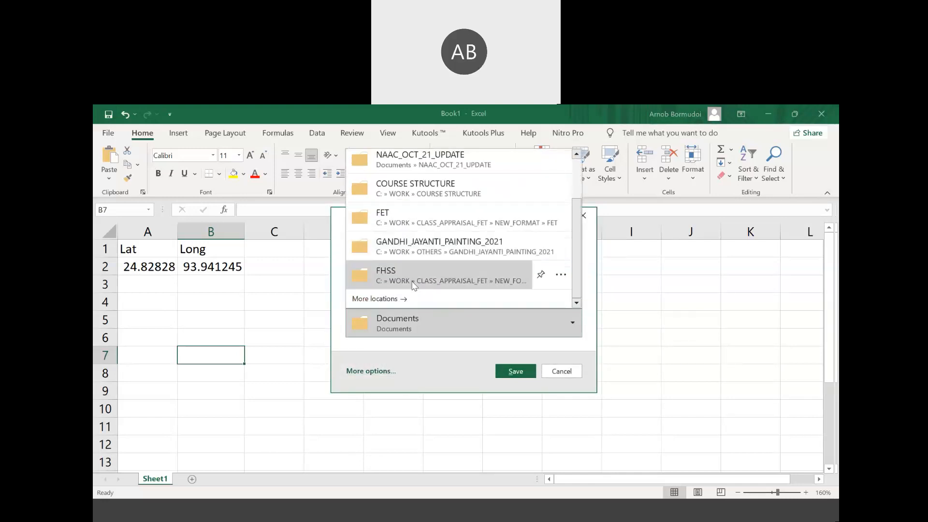
{"action": "left_click", "coordinate": [390, 300]}
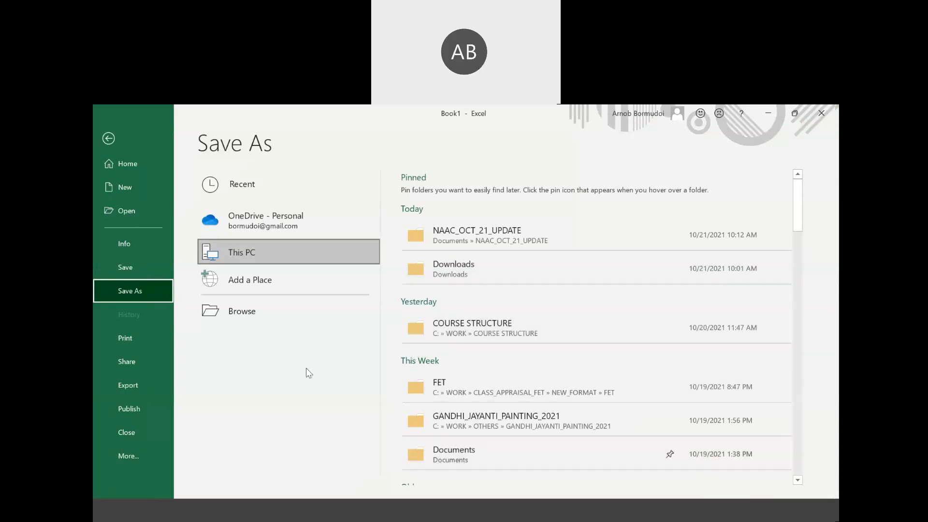
{"action": "left_click", "coordinate": [231, 312]}
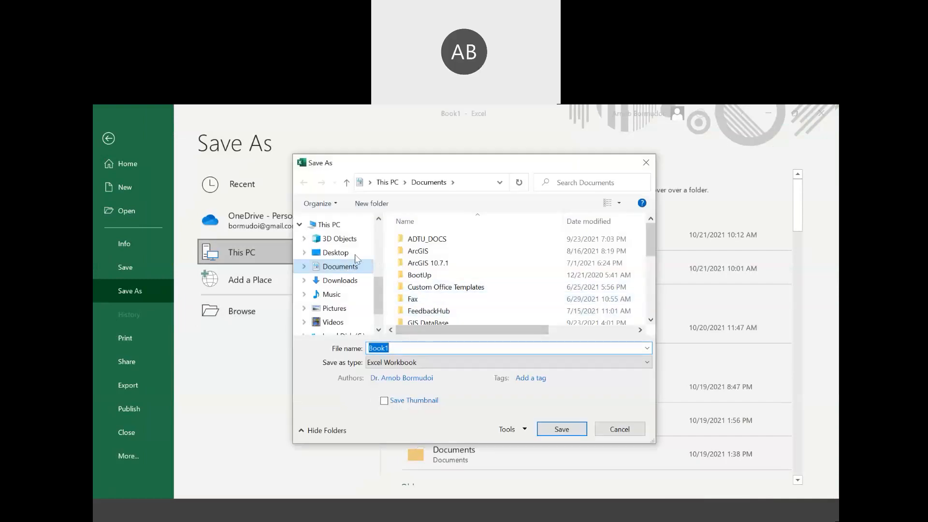
- Browse to the KMZ_FILES folder within the DATA folder of the geographic information systems course as the workbook's save location
{"action": "scroll", "coordinate": [380, 267], "scroll_direction": "up", "scroll_amount": 2}
{"action": "scroll", "coordinate": [381, 264], "scroll_direction": "up", "scroll_amount": 4}
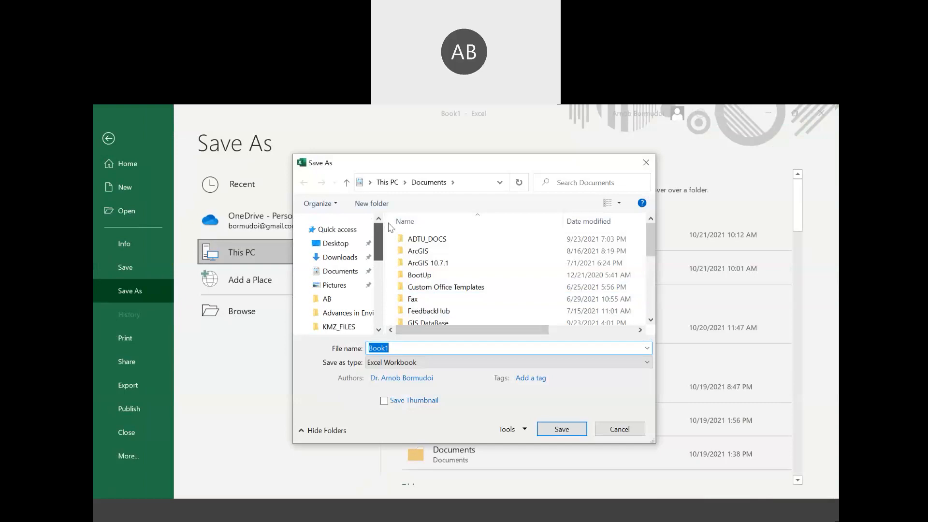
{"action": "left_click", "coordinate": [351, 245]}
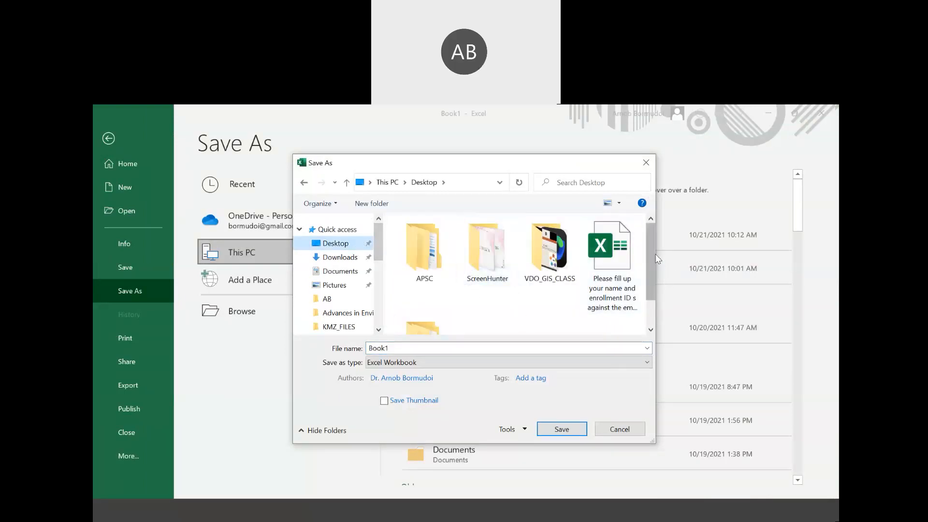
{"action": "scroll", "coordinate": [648, 261], "scroll_direction": "down", "scroll_amount": 1}
{"action": "double_click", "coordinate": [402, 294]}
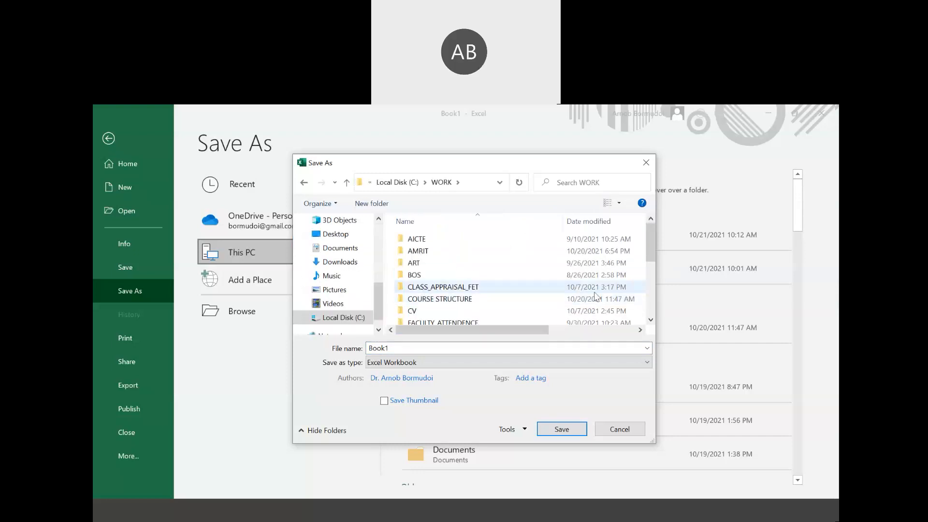
{"action": "left_click_drag", "start_coordinate": [654, 249], "coordinate": [660, 309]}
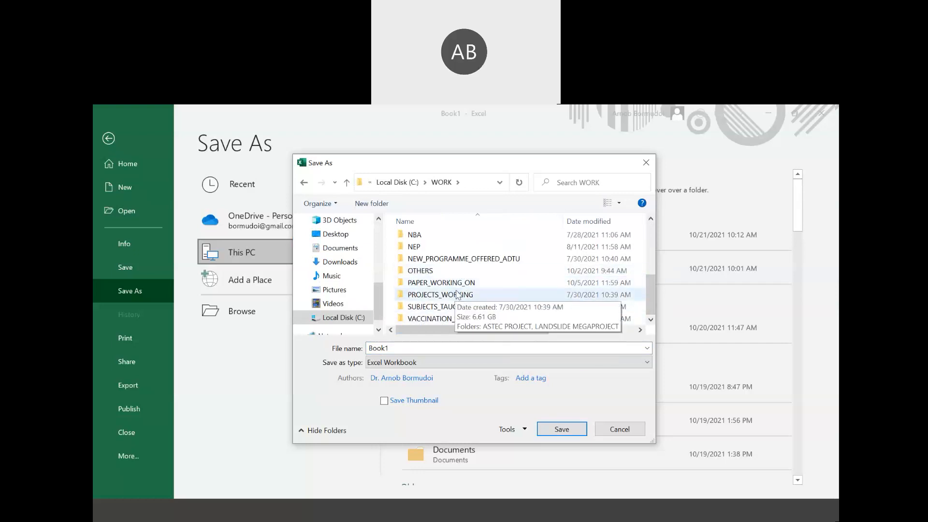
{"action": "double_click", "coordinate": [454, 306]}
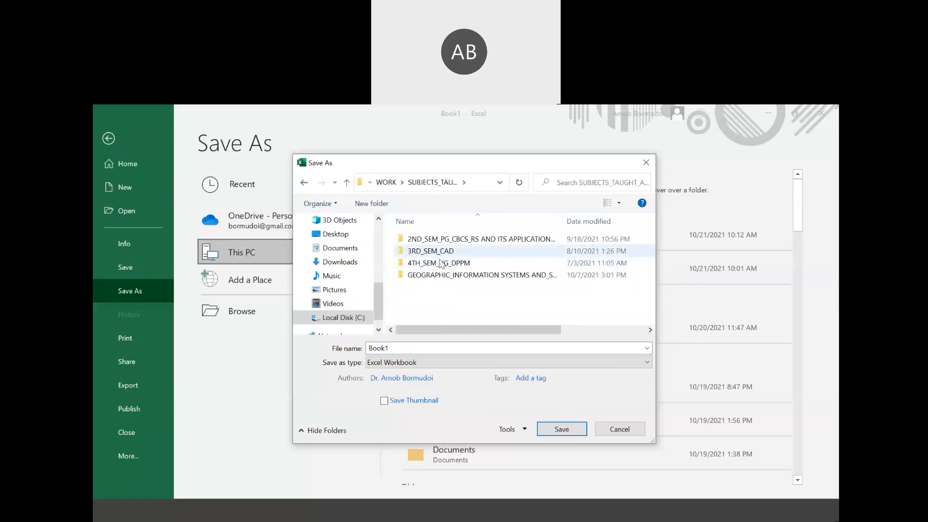
{"action": "double_click", "coordinate": [453, 279]}
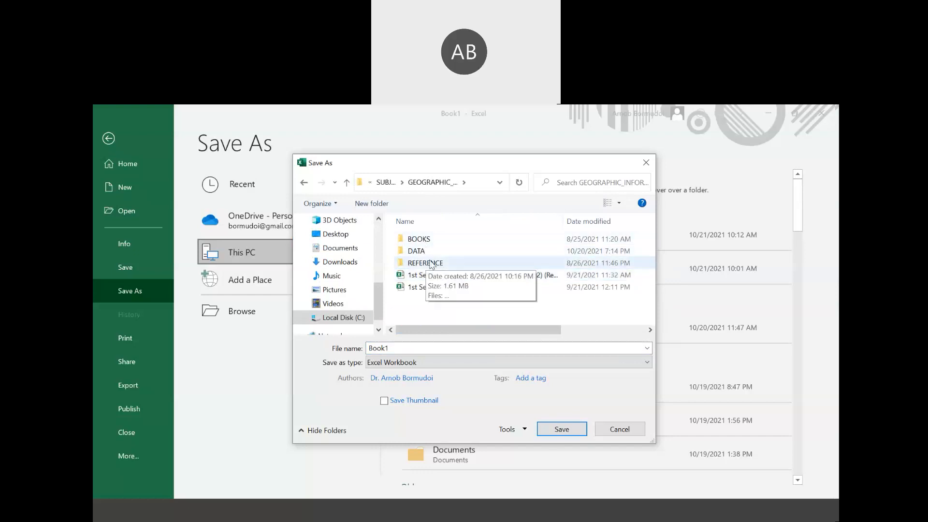
{"action": "double_click", "coordinate": [427, 252]}
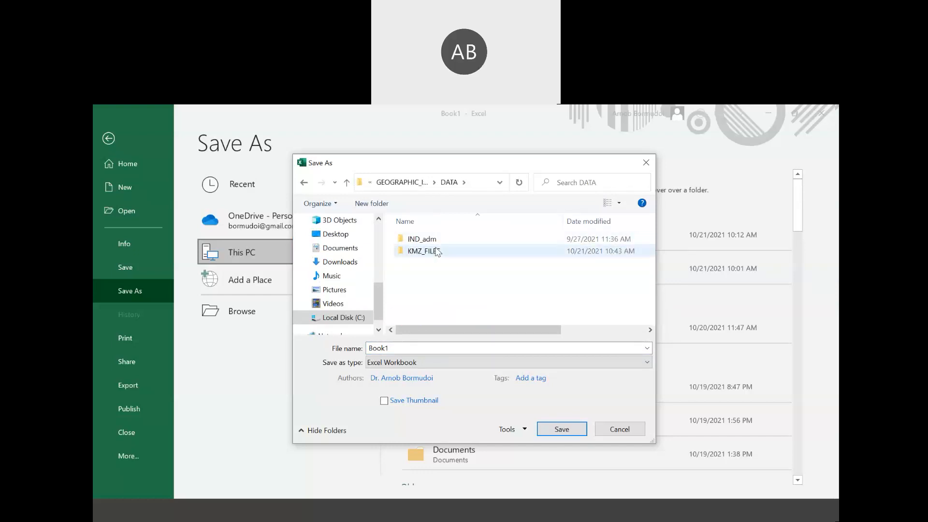
{"action": "double_click", "coordinate": [438, 252]}
- Save the coordinate workbook as LAB_Manipur in Excel Workbook format and switch back to QGIS
{"action": "left_click", "coordinate": [417, 348]}
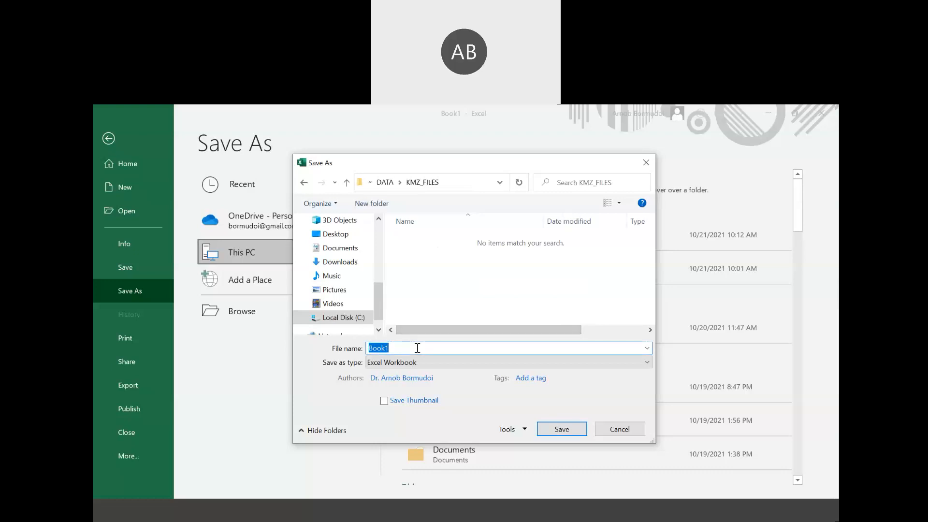
{"action": "type", "text": "LAB_Manipur"}
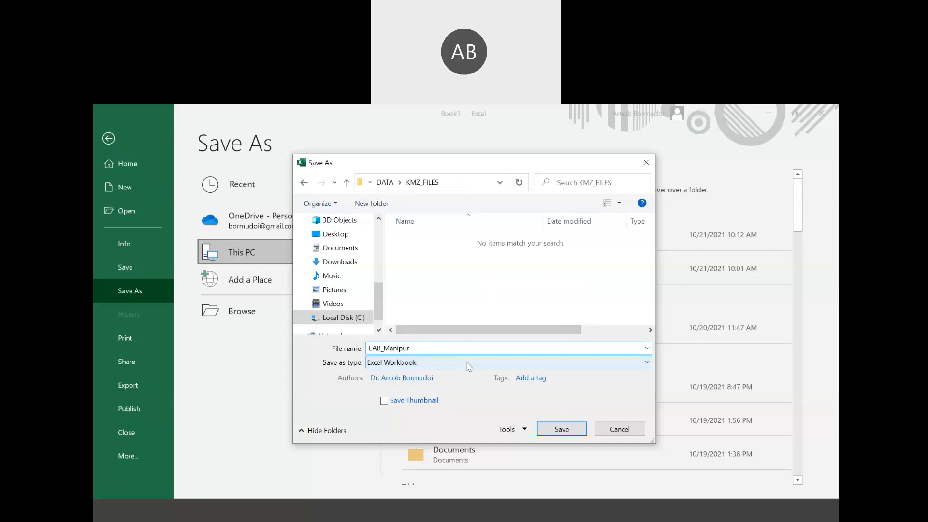
{"action": "left_click", "coordinate": [562, 429]}
{"action": "left_click", "coordinate": [288, 290]}
{"action": "left_click", "coordinate": [224, 307]}
{"action": "left_click", "coordinate": [277, 250]}
{"action": "left_click", "coordinate": [375, 278]}
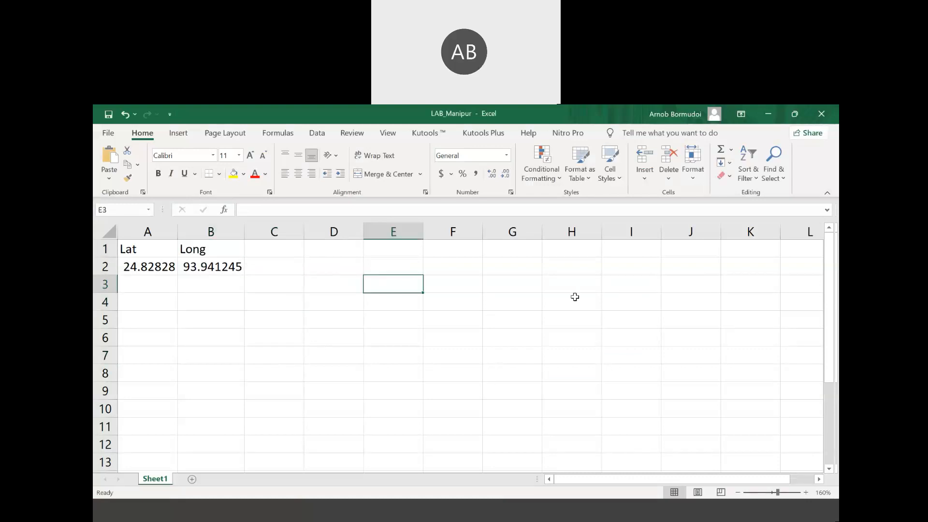
{"action": "left_click", "coordinate": [772, 110]}
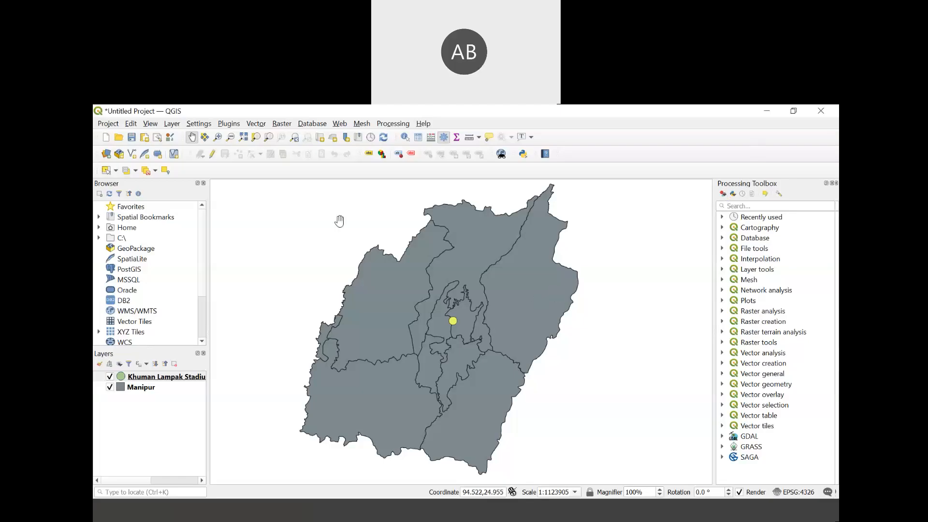
- Add the LAB_Manipur Excel file from the KMZ_FILES folder to the project as a vector layer
{"action": "left_click", "coordinate": [171, 125]}
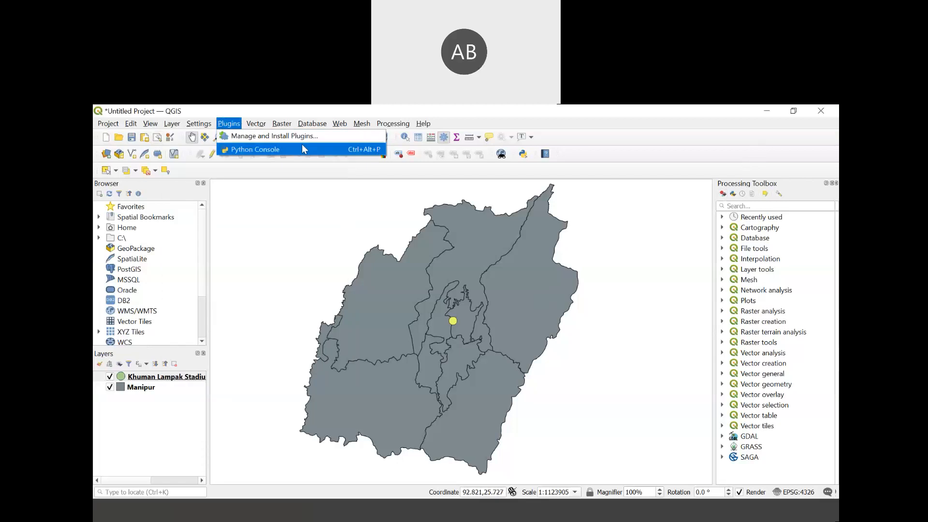
{"action": "mouse_move", "coordinate": [259, 160]}
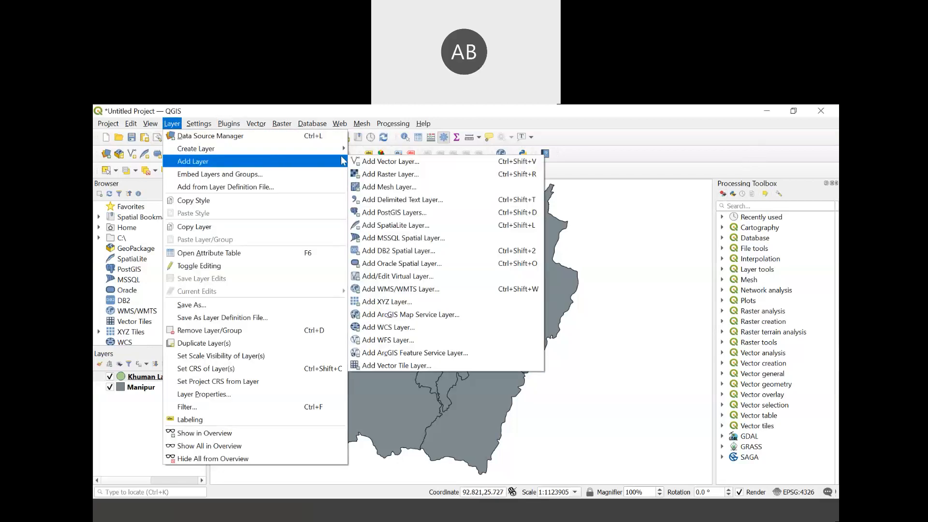
{"action": "left_click", "coordinate": [379, 162]}
{"action": "left_click", "coordinate": [669, 254]}
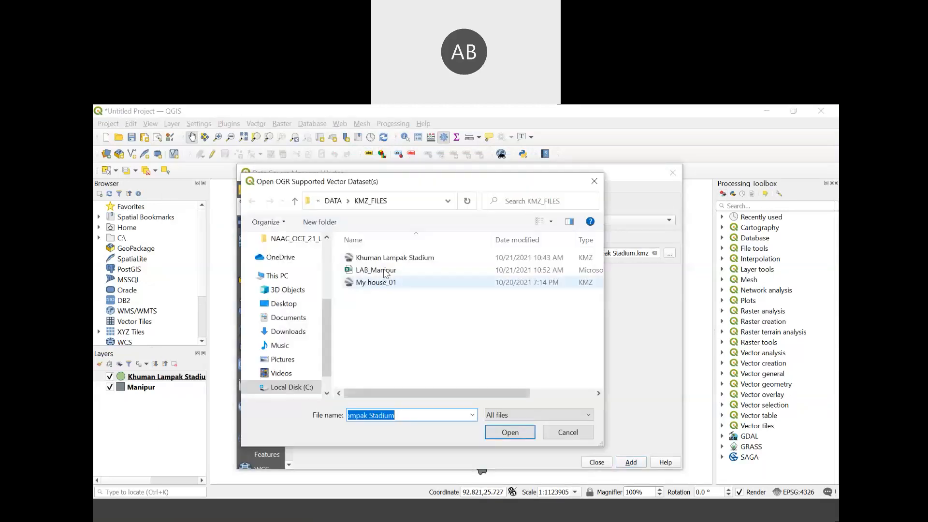
{"action": "left_click", "coordinate": [384, 271]}
{"action": "left_click", "coordinate": [500, 435]}
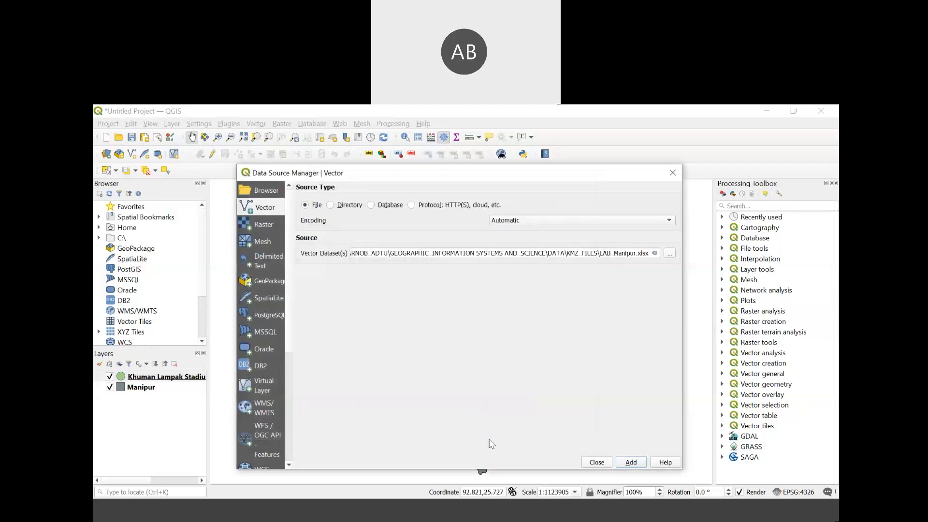
{"action": "left_click", "coordinate": [628, 464]}
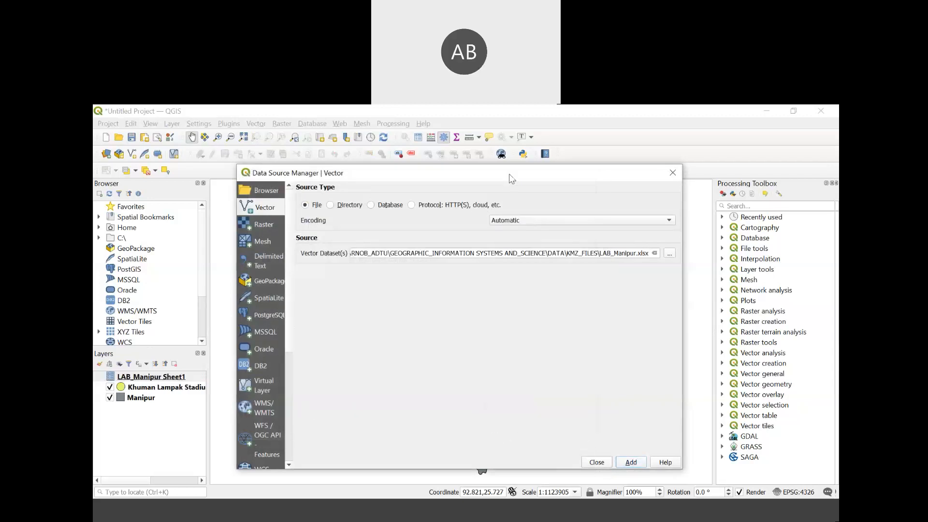
{"action": "left_click_drag", "start_coordinate": [511, 179], "coordinate": [456, 203]}
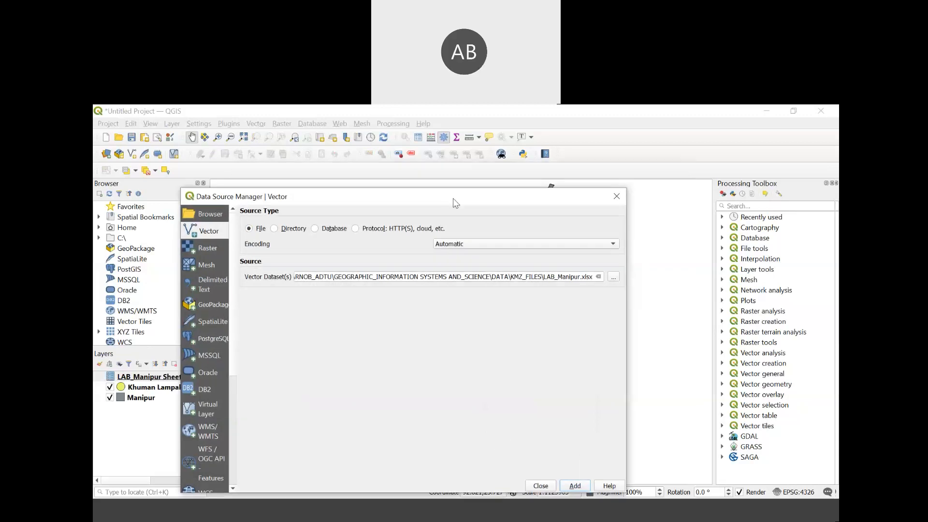
{"action": "left_click", "coordinate": [540, 486]}
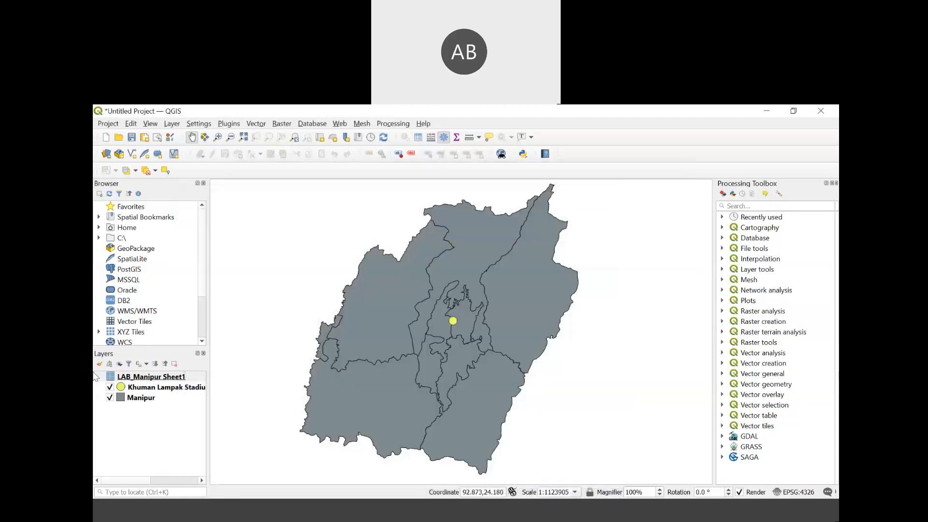
- Remove the LAB_Manipur Sheet1 layer from the project
{"action": "right_click", "coordinate": [145, 380]}
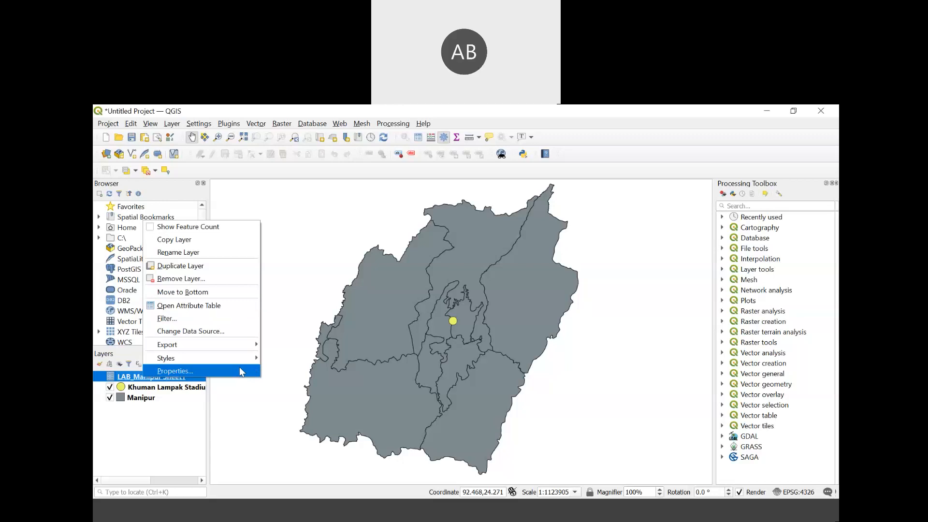
{"action": "mouse_move", "coordinate": [240, 361]}
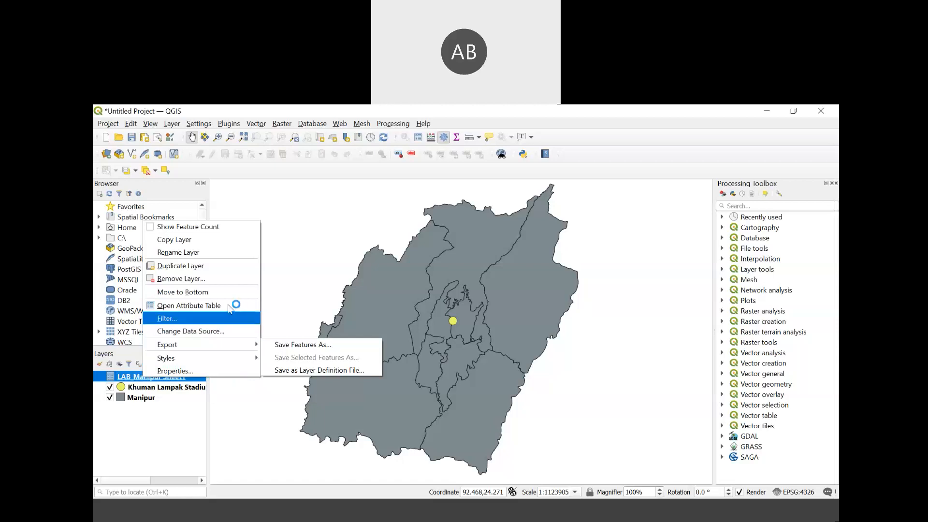
{"action": "right_click", "coordinate": [143, 381]}
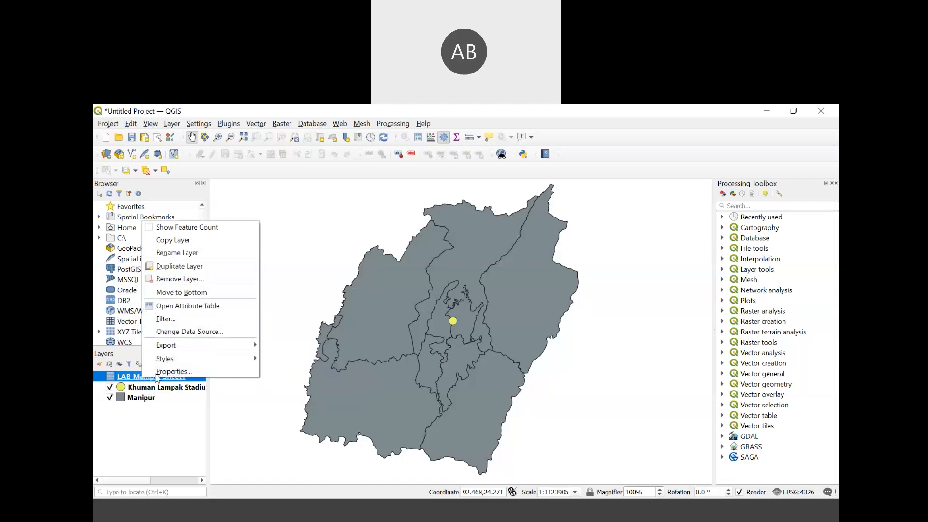
{"action": "left_click", "coordinate": [224, 279]}
{"action": "left_click", "coordinate": [467, 321]}
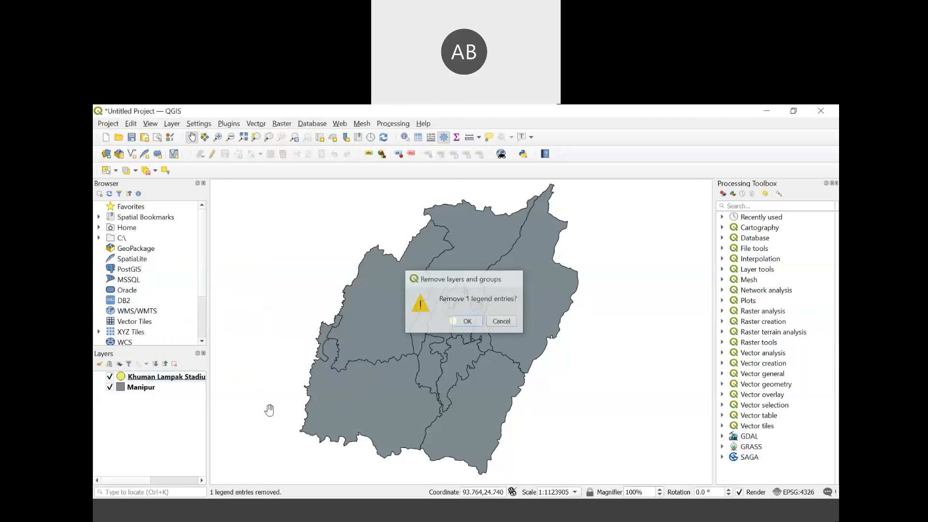
- Look through the layer source options and check which XYZ connections are available
{"action": "left_click", "coordinate": [257, 124]}
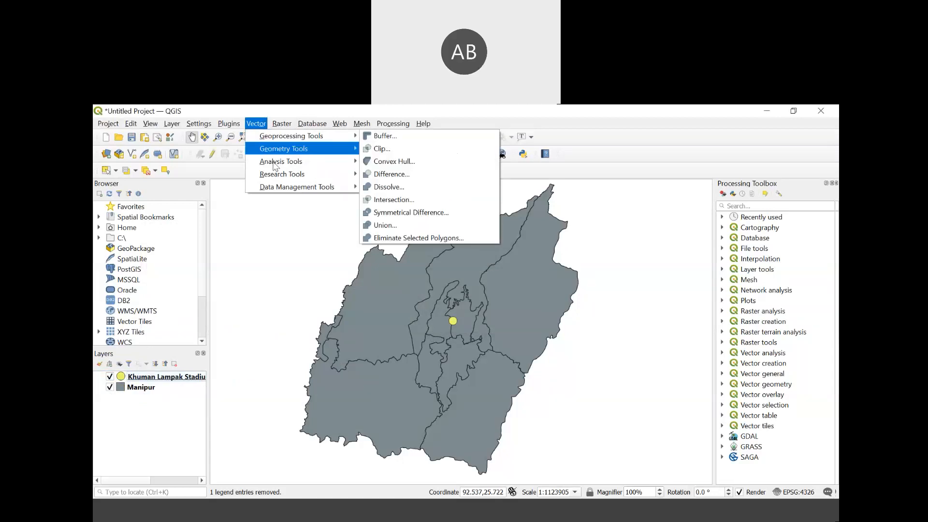
{"action": "mouse_move", "coordinate": [285, 188]}
{"action": "left_click", "coordinate": [228, 125]}
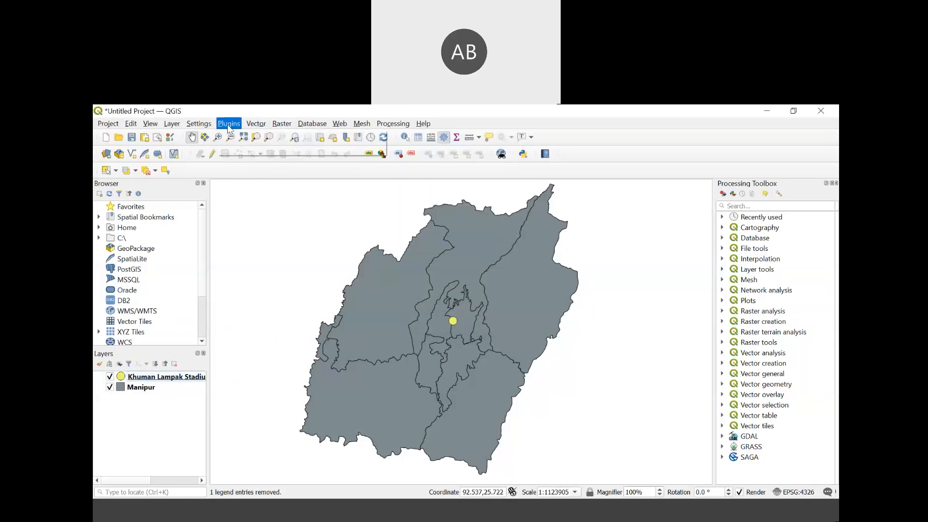
{"action": "mouse_move", "coordinate": [175, 126]}
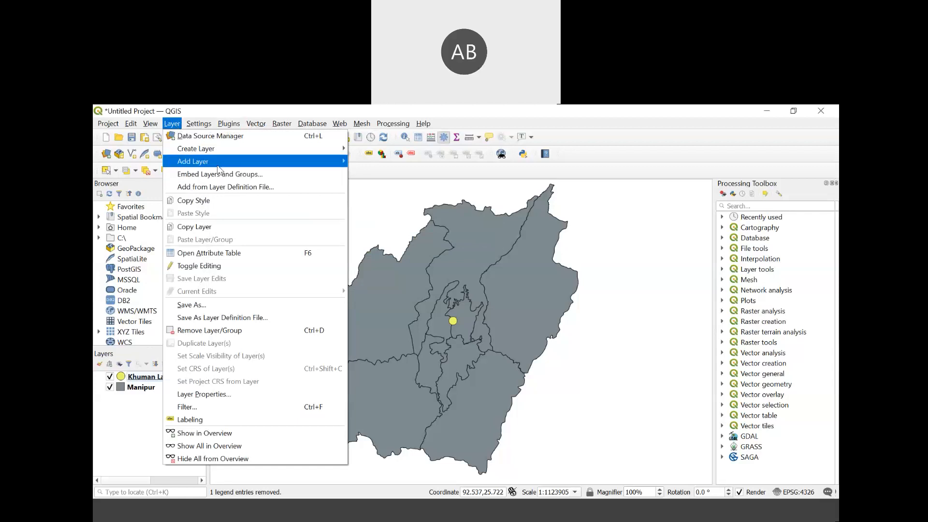
{"action": "mouse_move", "coordinate": [217, 166]}
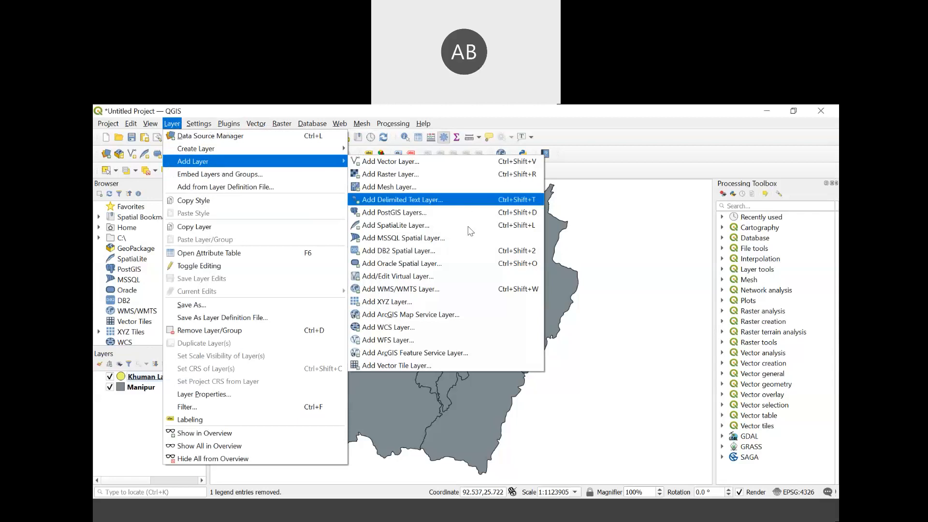
{"action": "left_click", "coordinate": [457, 308]}
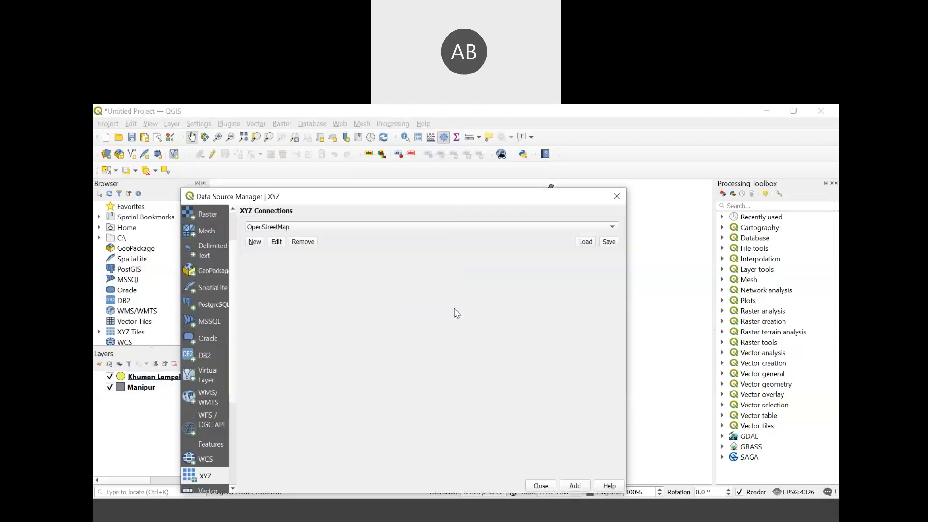
{"action": "left_click", "coordinate": [610, 227]}
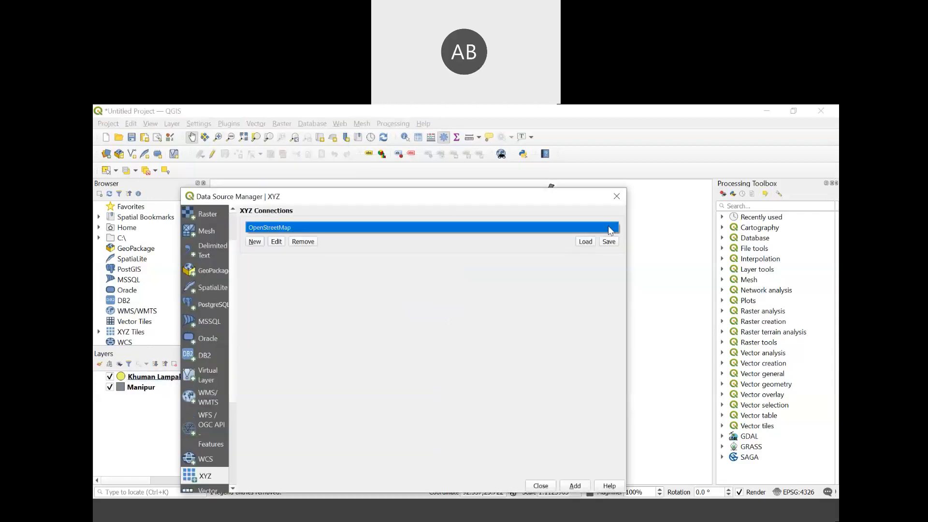
{"action": "left_click", "coordinate": [610, 228]}
{"action": "left_click", "coordinate": [609, 227]}
{"action": "left_click", "coordinate": [610, 227]}
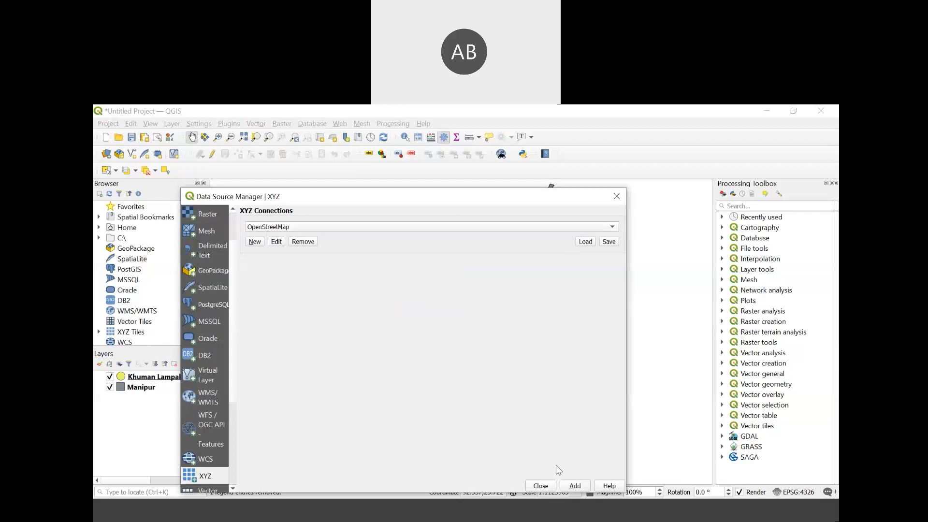
{"action": "left_click", "coordinate": [554, 486]}
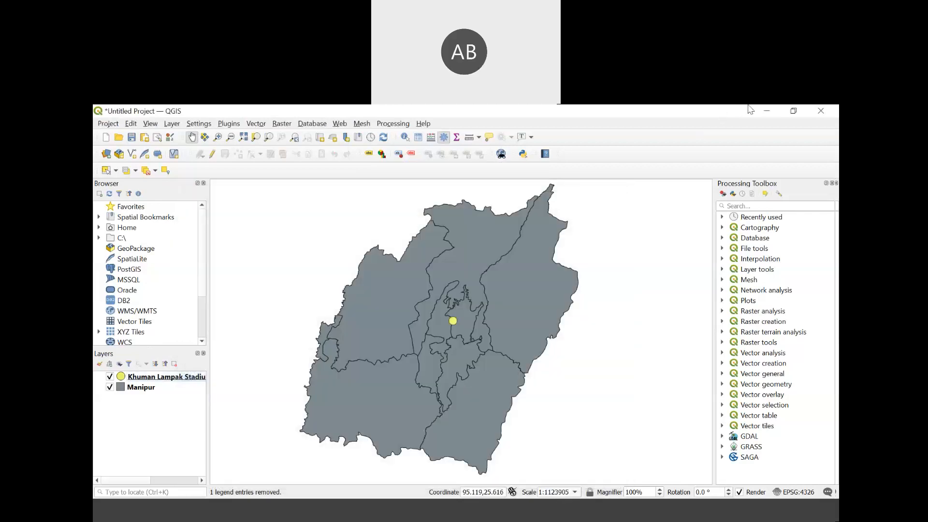
{"action": "left_click", "coordinate": [766, 112]}
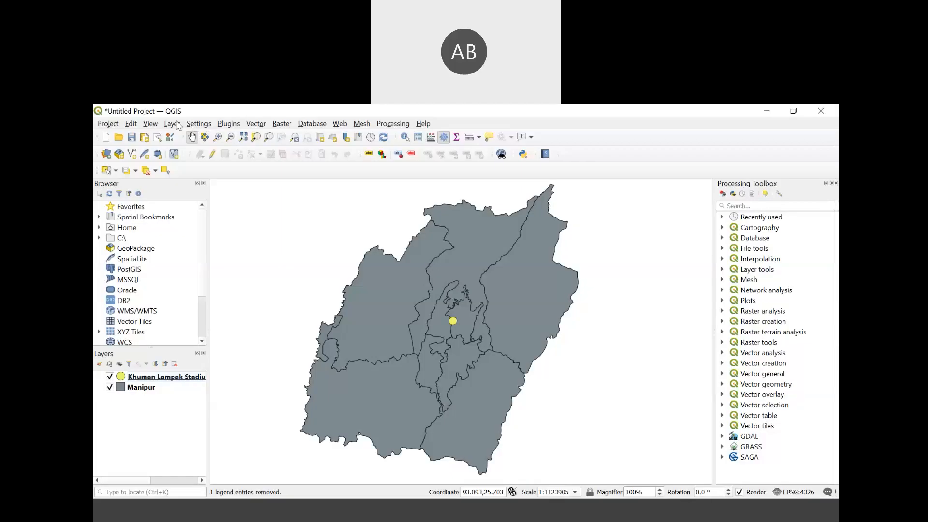
{"action": "left_click", "coordinate": [178, 124]}
{"action": "mouse_move", "coordinate": [188, 153]}
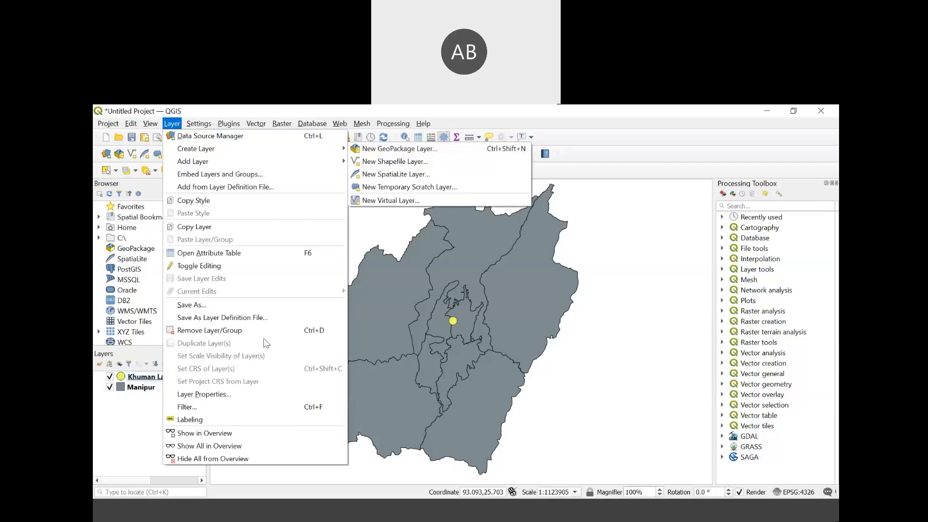
{"action": "mouse_move", "coordinate": [131, 124]}
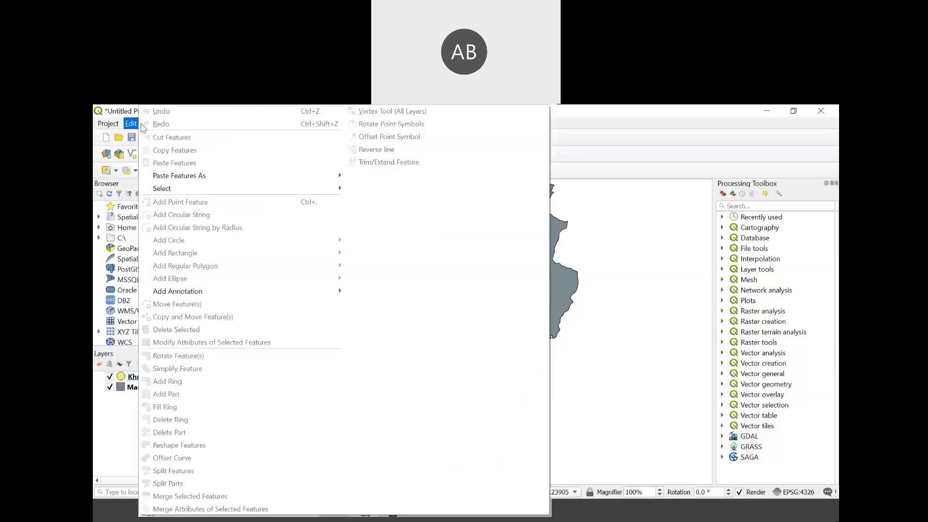
{"action": "left_click", "coordinate": [623, 154]}
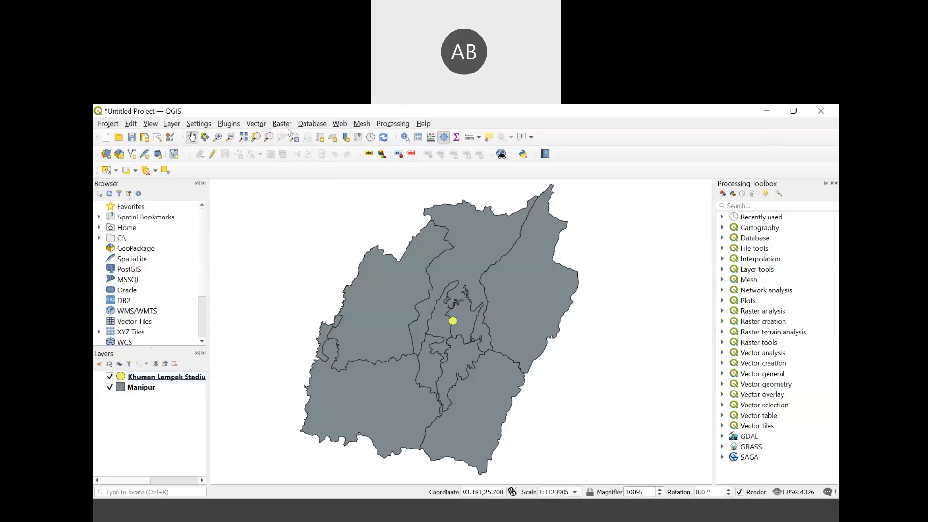
{"action": "left_click", "coordinate": [261, 127]}
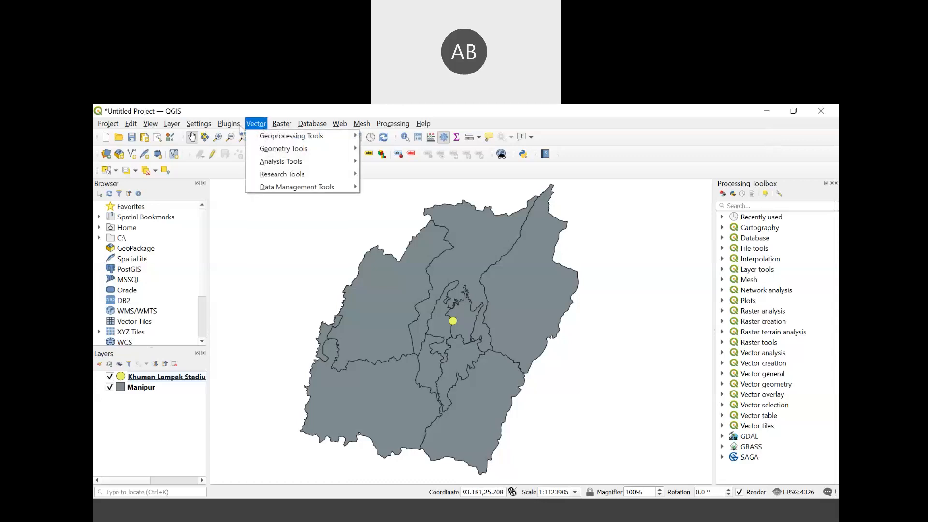
- Try to load LAB_Manipur.xlsx from the KMZ_FILES folder as a delimited text layer with the CSV file format
{"action": "mouse_move", "coordinate": [190, 129]}
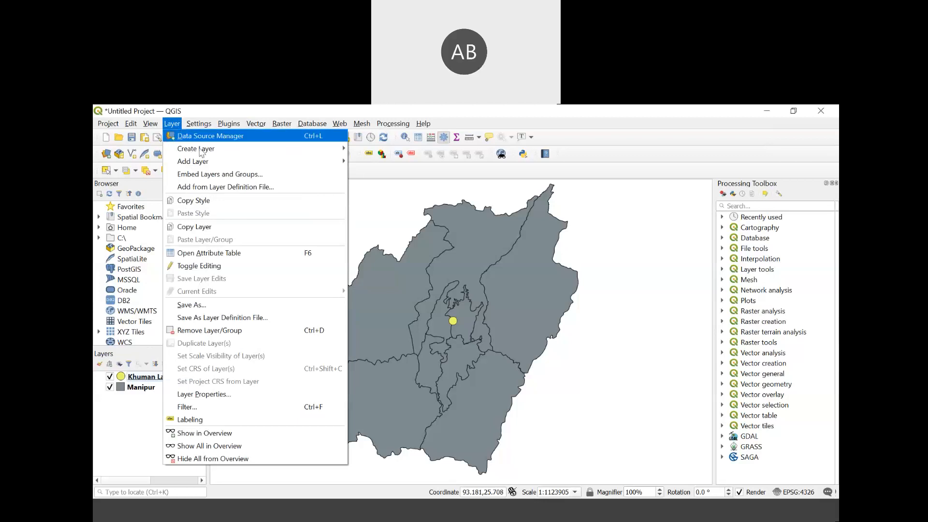
{"action": "mouse_move", "coordinate": [202, 152]}
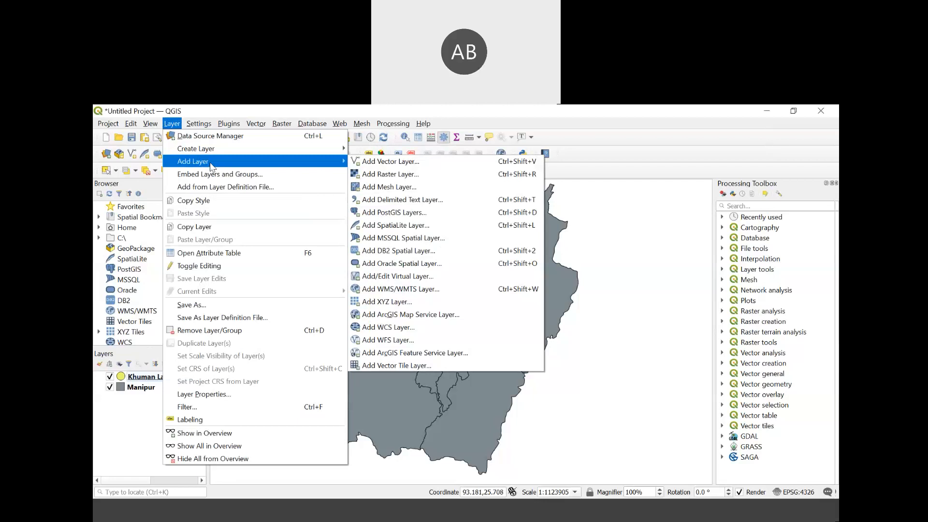
{"action": "left_click", "coordinate": [471, 203]}
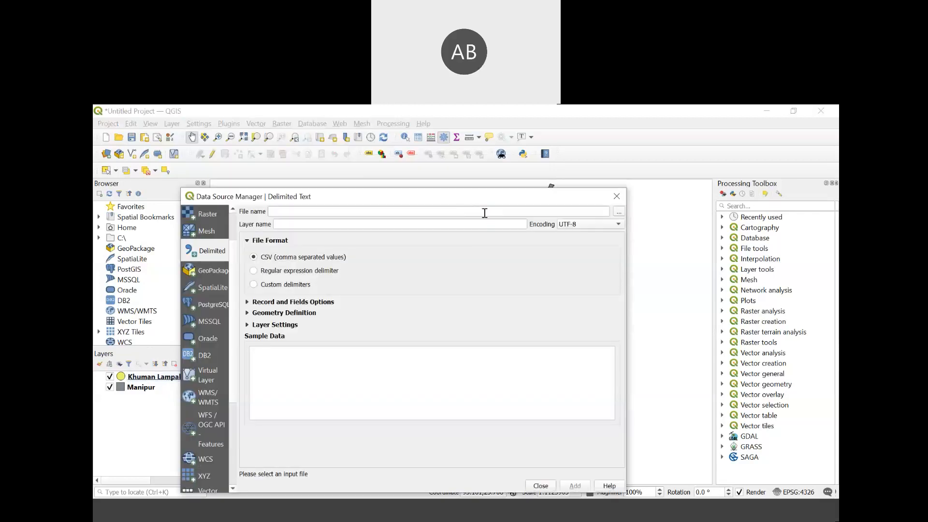
{"action": "left_click", "coordinate": [619, 213]}
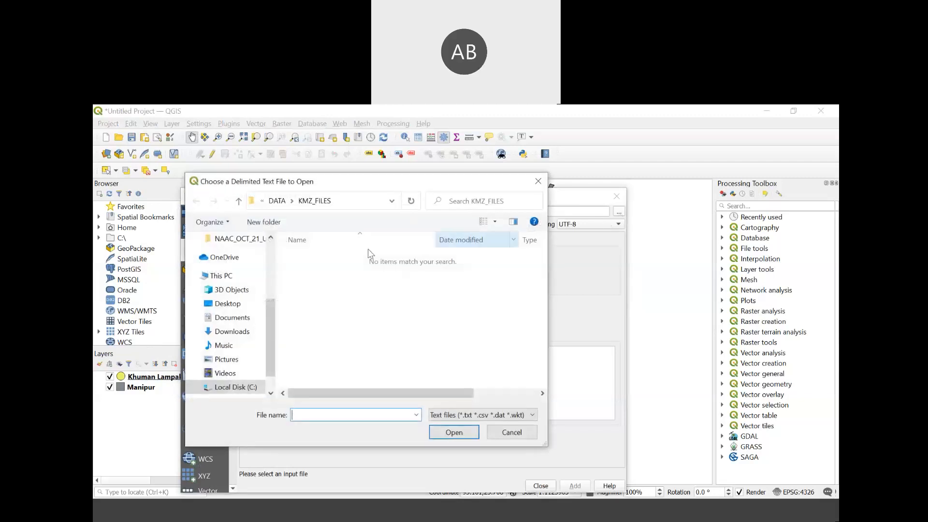
{"action": "left_click", "coordinate": [471, 416]}
{"action": "left_click", "coordinate": [473, 436]}
{"action": "left_click", "coordinate": [341, 274]}
{"action": "left_click", "coordinate": [459, 432]}
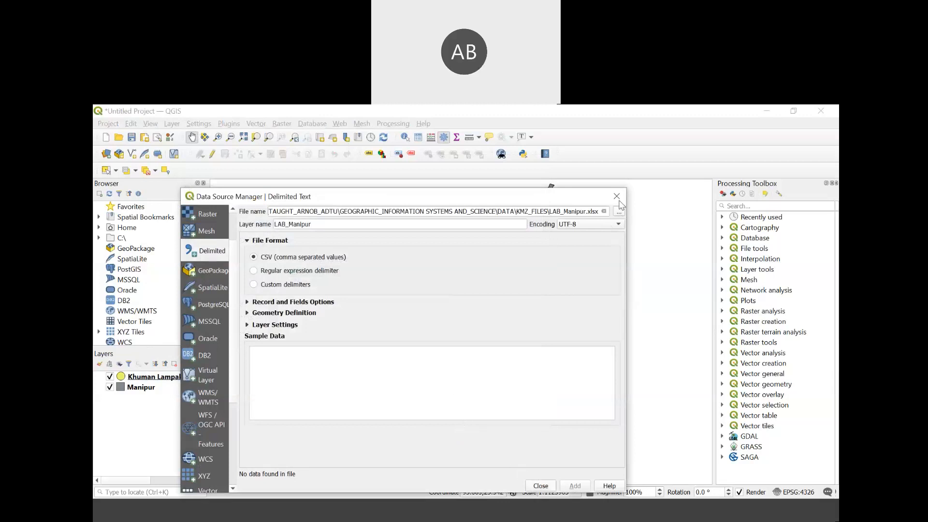
{"action": "left_click", "coordinate": [618, 197]}
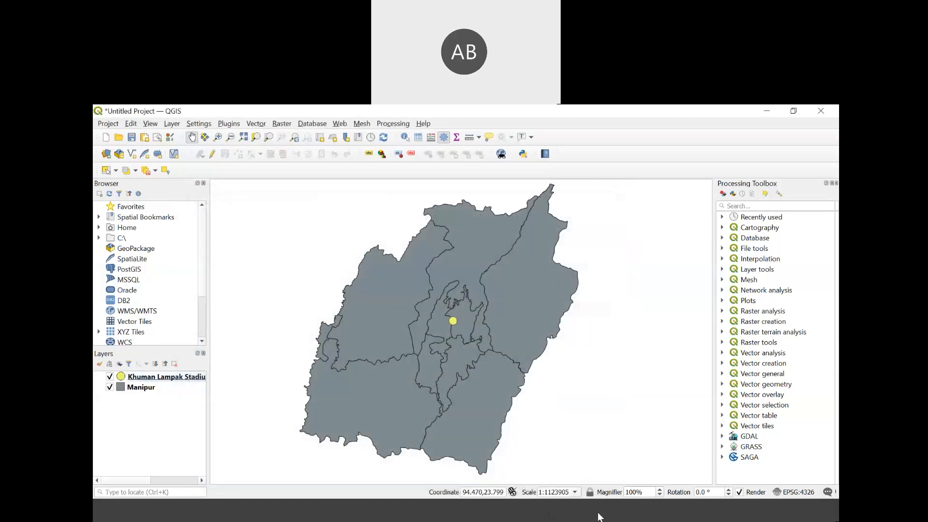
- Switch to the LAB_Manipur workbook in Excel and review its Lat and Long headers and coordinate cells
{"action": "left_click", "coordinate": [620, 506]}
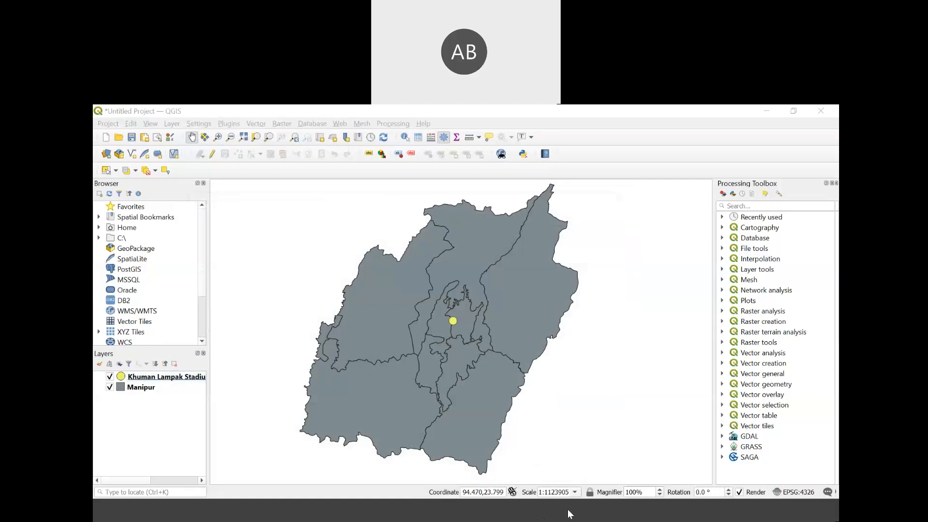
{"action": "left_click", "coordinate": [765, 110]}
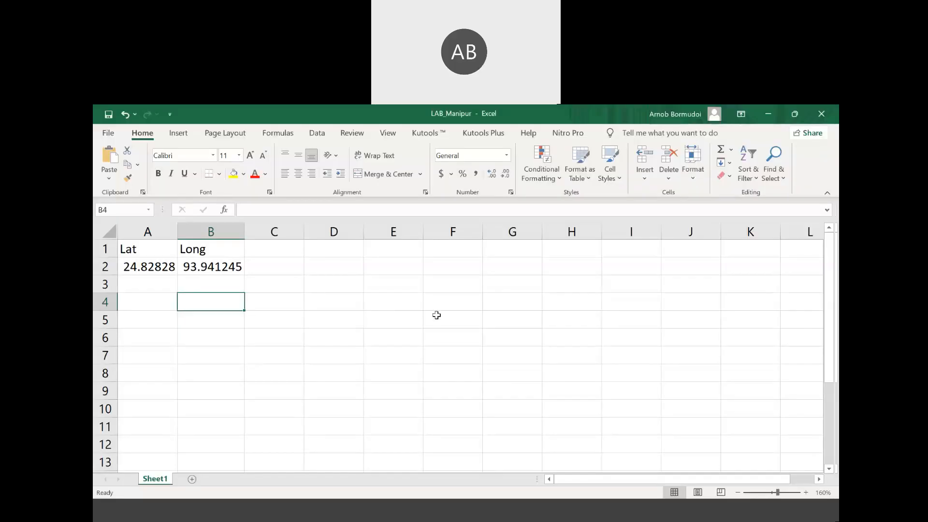
{"action": "left_click", "coordinate": [437, 318]}
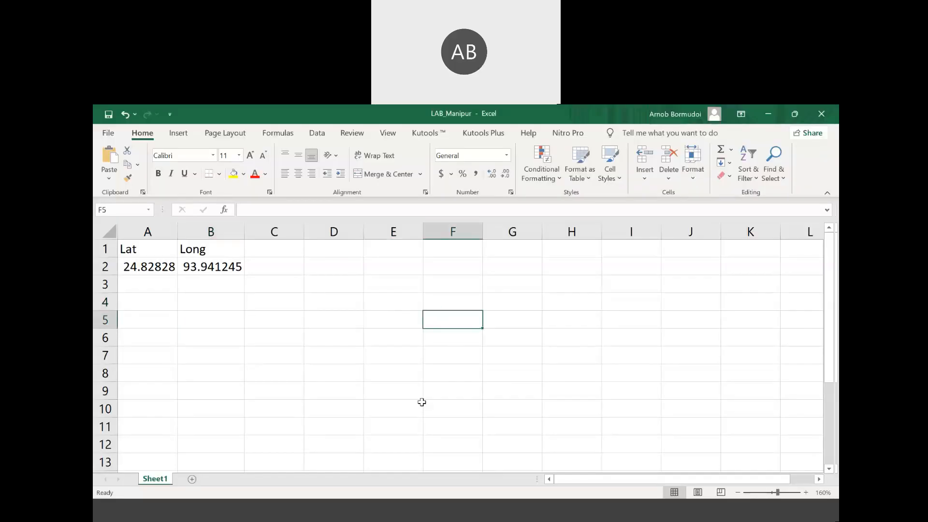
{"action": "left_click", "coordinate": [169, 251]}
{"action": "left_click", "coordinate": [210, 264]}
{"action": "left_click", "coordinate": [167, 263]}
{"action": "left_click", "coordinate": [170, 250]}
{"action": "left_click", "coordinate": [207, 252]}
{"action": "left_click", "coordinate": [209, 264]}
{"action": "left_click", "coordinate": [162, 261]}
{"action": "left_click", "coordinate": [199, 351]}
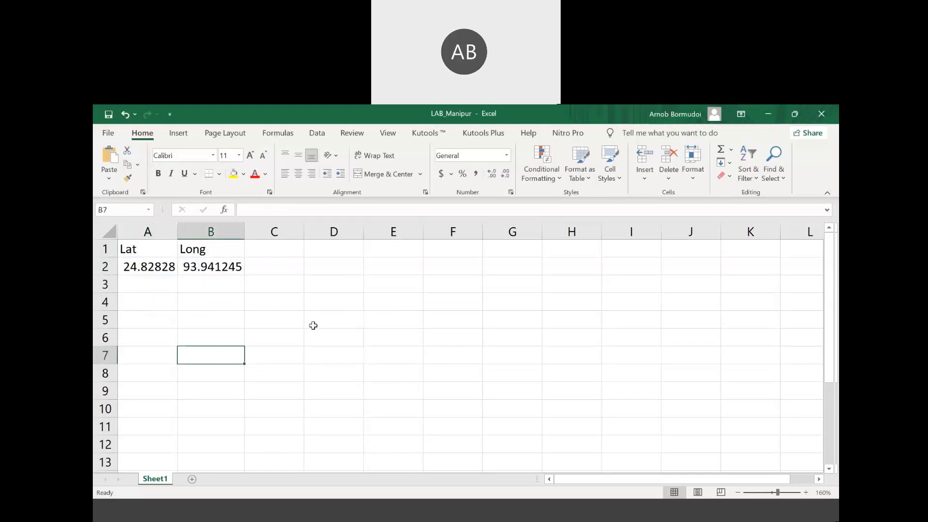
- Save a copy of the workbook as LAB_Manipur in CSV (Comma delimited) format in the KMZ_FILES folder
{"action": "left_click", "coordinate": [110, 134]}
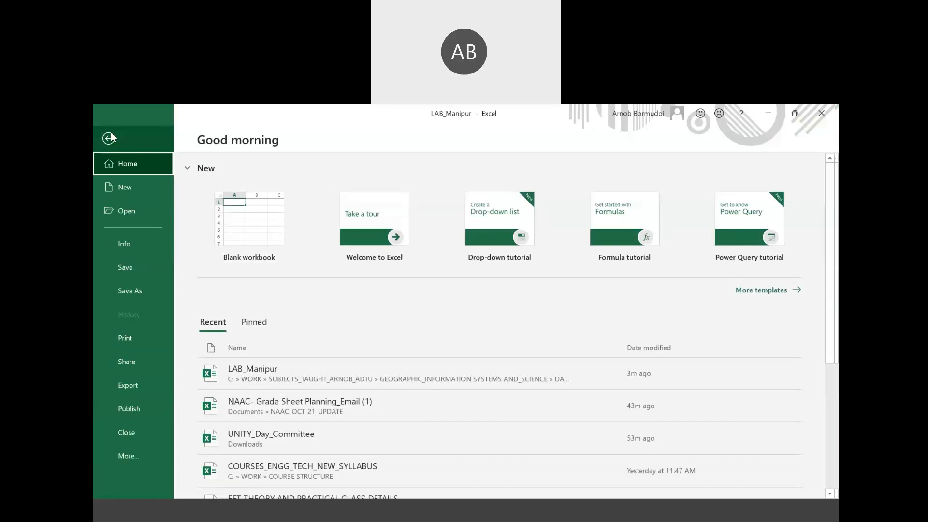
{"action": "left_click", "coordinate": [139, 291]}
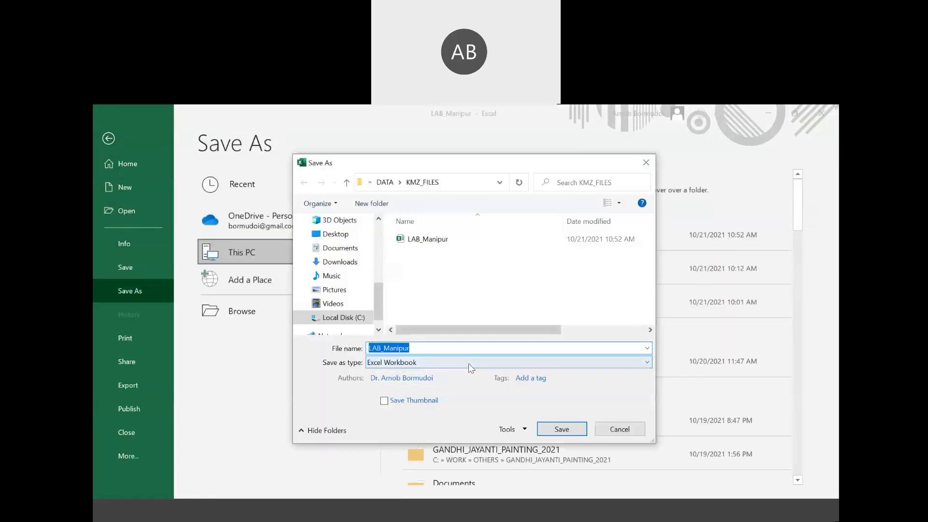
{"action": "left_click", "coordinate": [469, 363]}
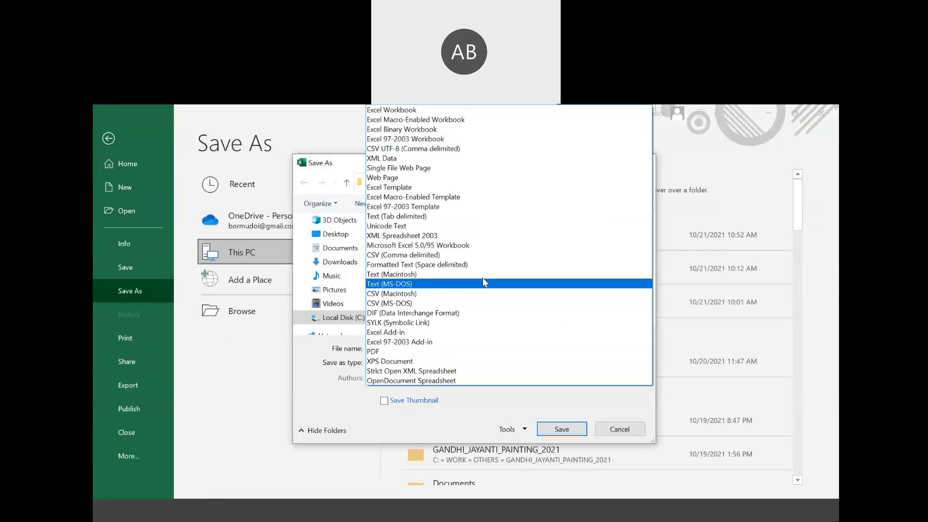
{"action": "left_click", "coordinate": [487, 258]}
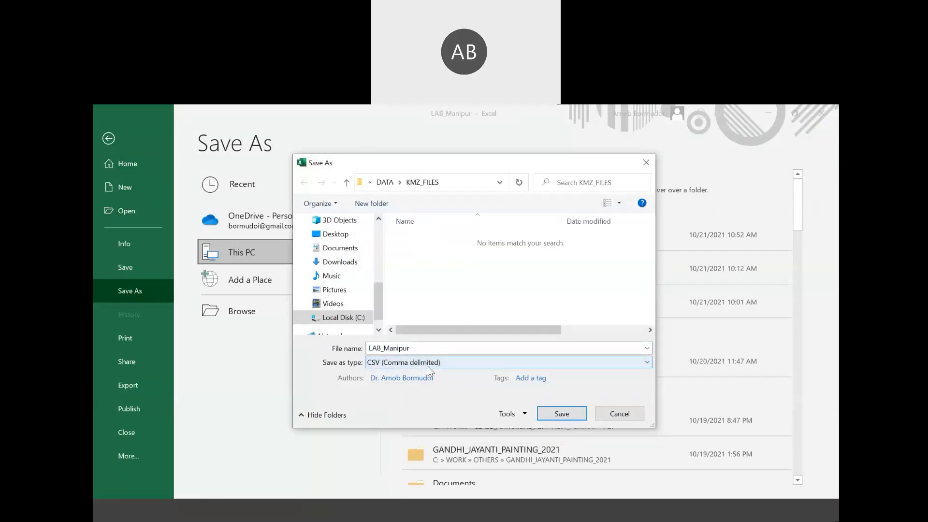
{"action": "left_click", "coordinate": [556, 415]}
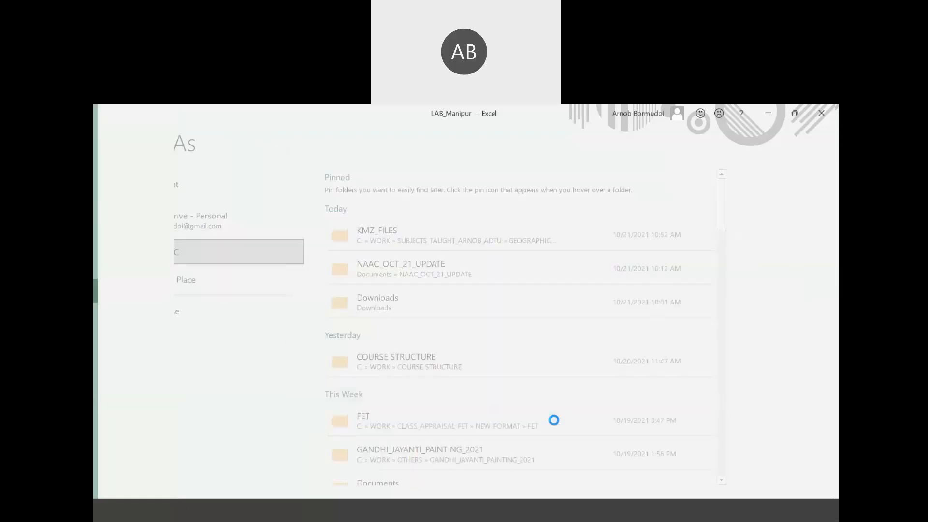
{"action": "left_click", "coordinate": [468, 343]}
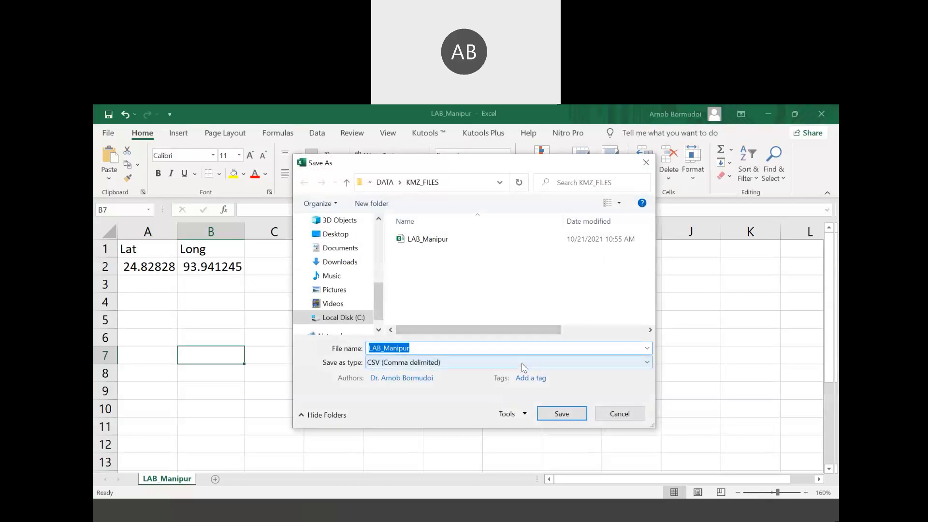
{"action": "left_click", "coordinate": [561, 414]}
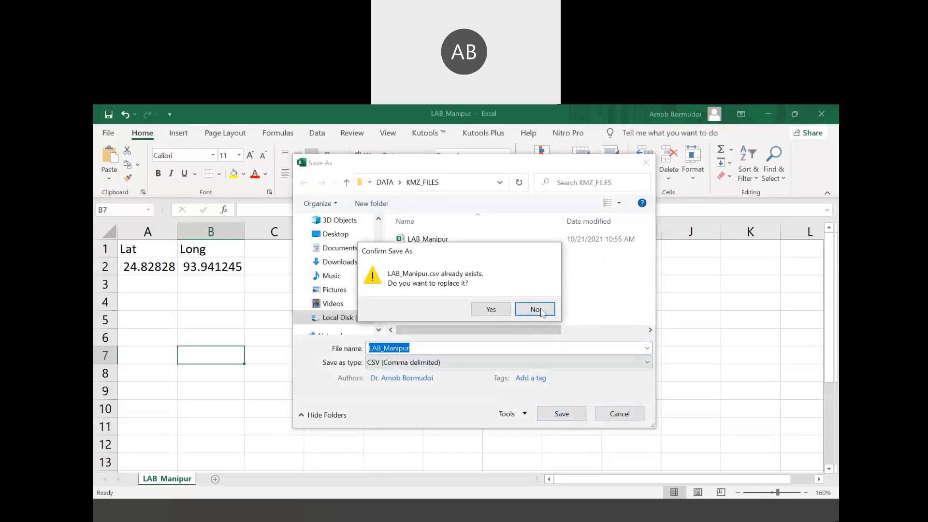
{"action": "left_click", "coordinate": [535, 310]}
{"action": "left_click", "coordinate": [620, 414]}
{"action": "left_click", "coordinate": [690, 373]}
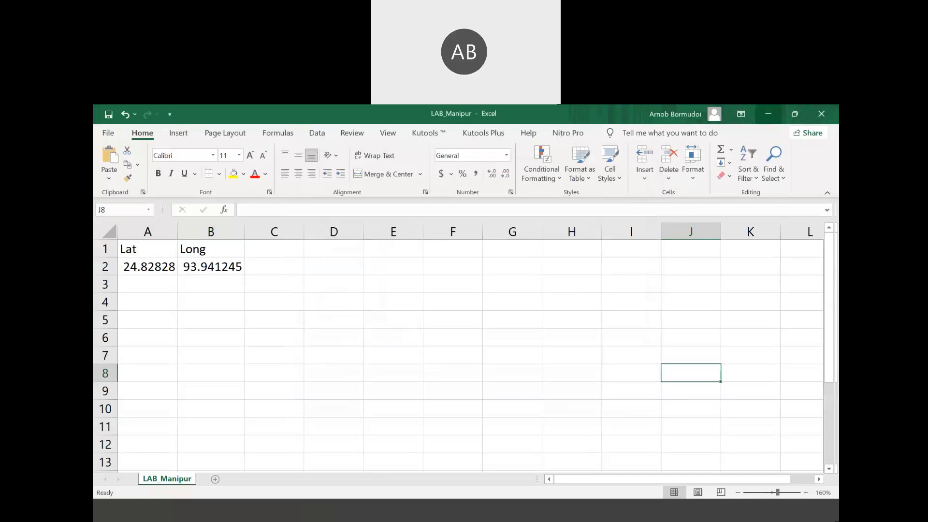
- Switch back to QGIS and choose LAB_Manipur.csv from the KMZ_FILES folder as the source for a delimited text layer
{"action": "left_click", "coordinate": [250, 125]}
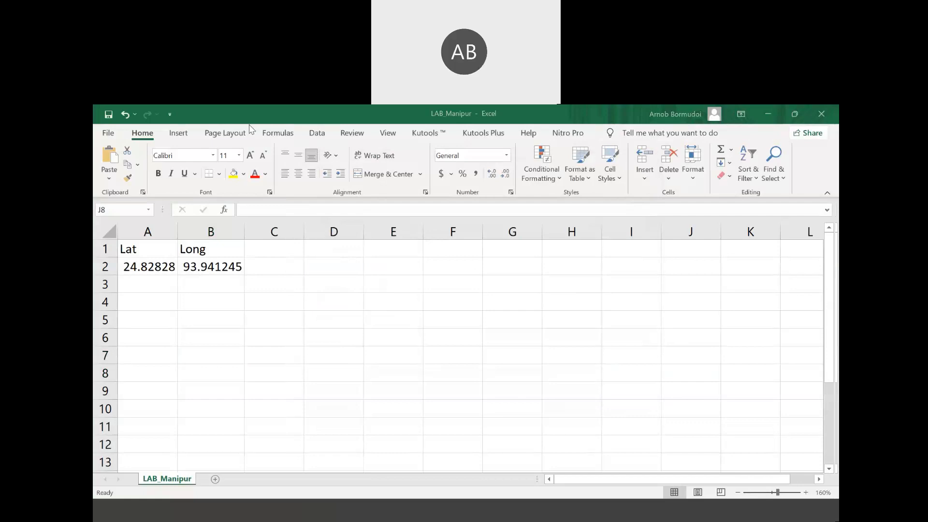
{"action": "key", "text": "alt+Tab"}
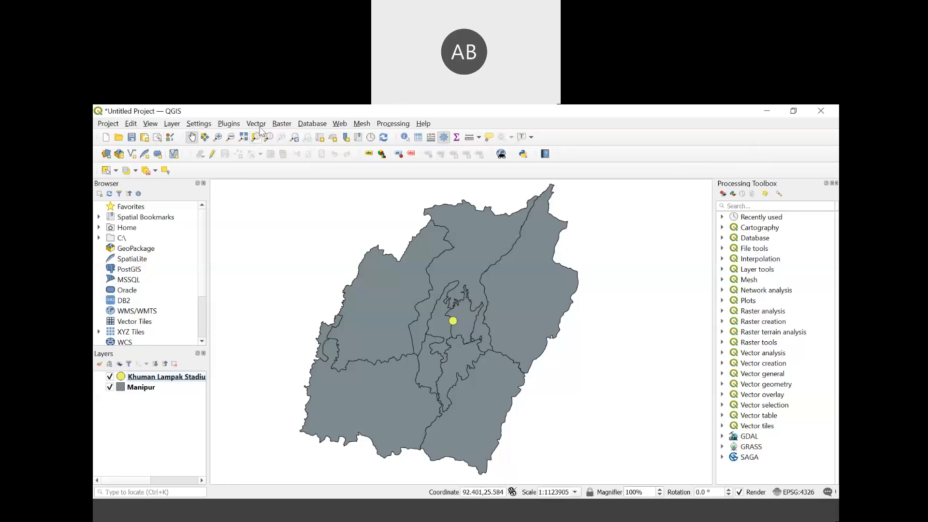
{"action": "left_click", "coordinate": [171, 125]}
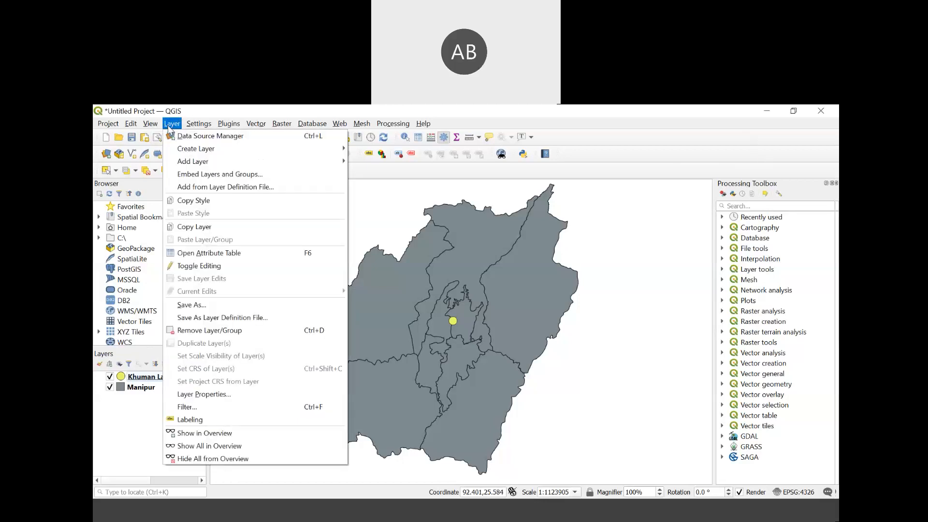
{"action": "mouse_move", "coordinate": [341, 159]}
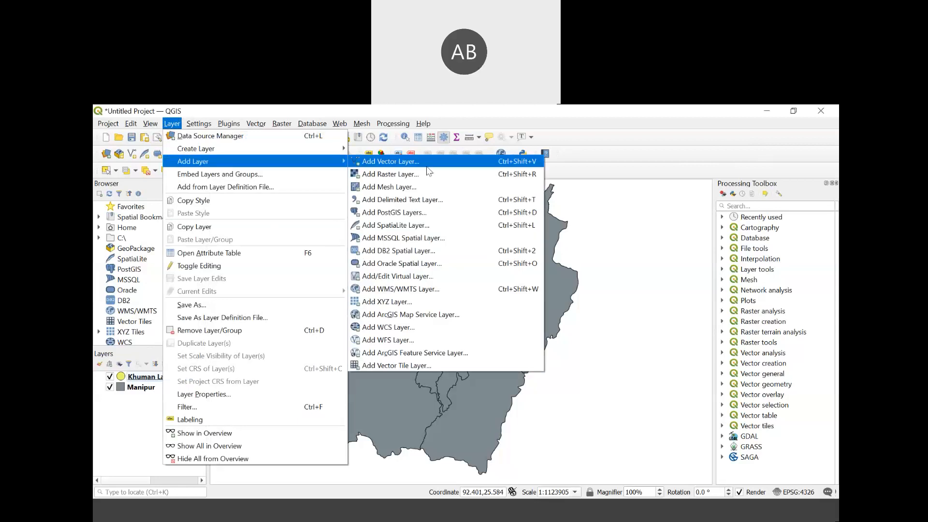
{"action": "left_click", "coordinate": [479, 205]}
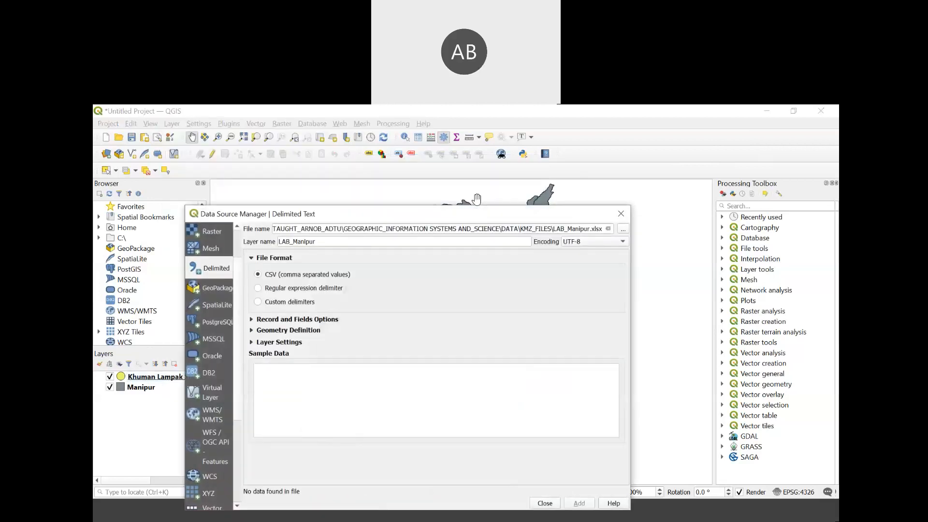
{"action": "left_click_drag", "start_coordinate": [452, 151], "coordinate": [457, 139]}
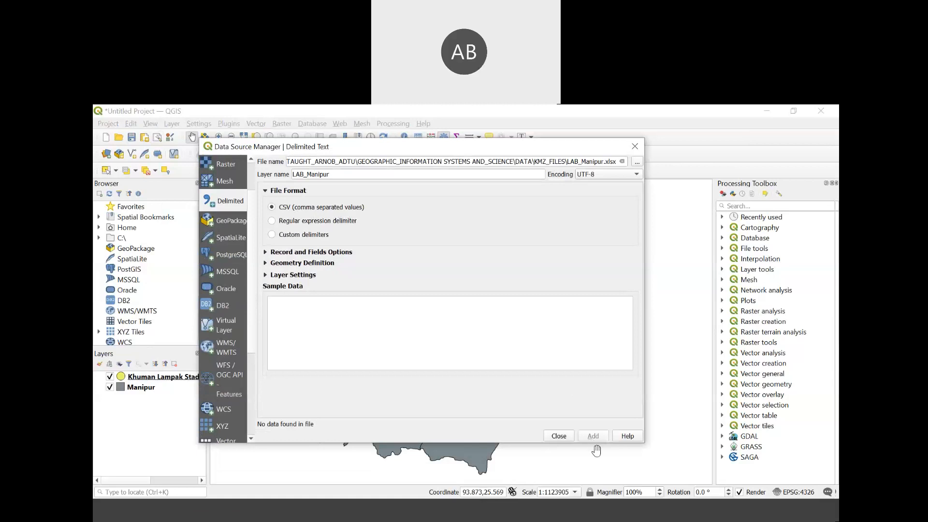
{"action": "left_click", "coordinate": [637, 161]}
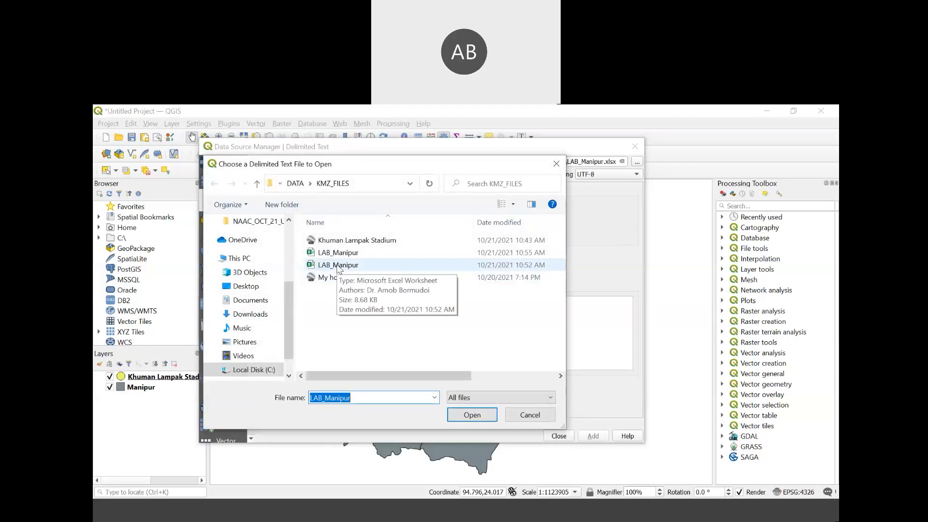
{"action": "left_click", "coordinate": [351, 255]}
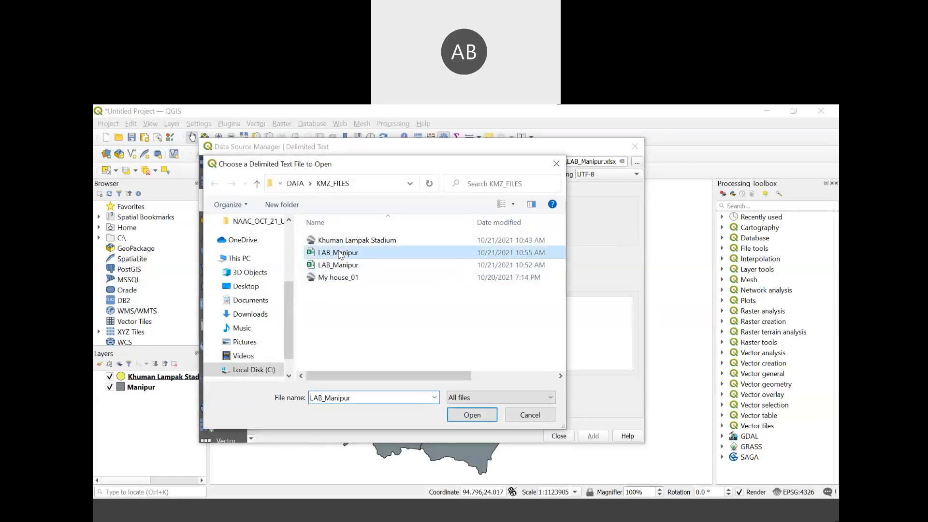
{"action": "left_click", "coordinate": [462, 416]}
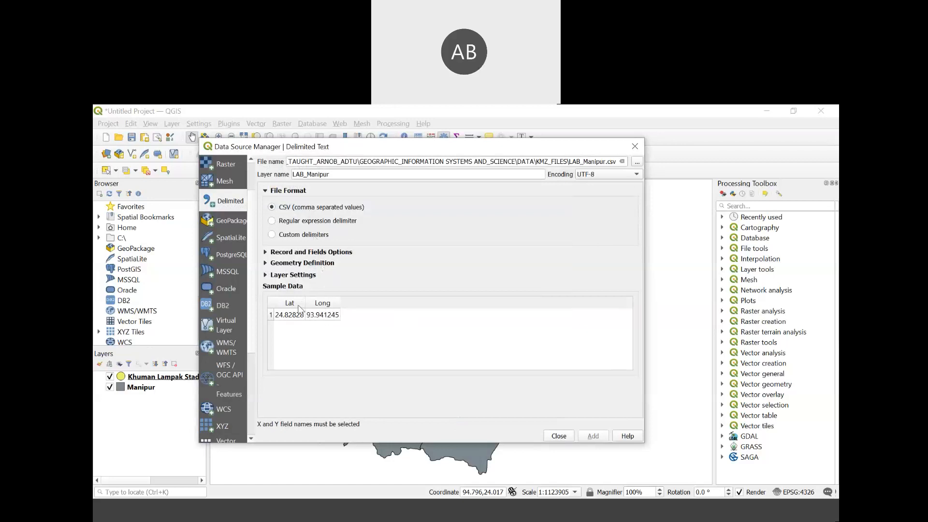
- Try the regular expression delimiter for the file, return to comma separated values and close the import without adding the layer
{"action": "left_click", "coordinate": [297, 223]}
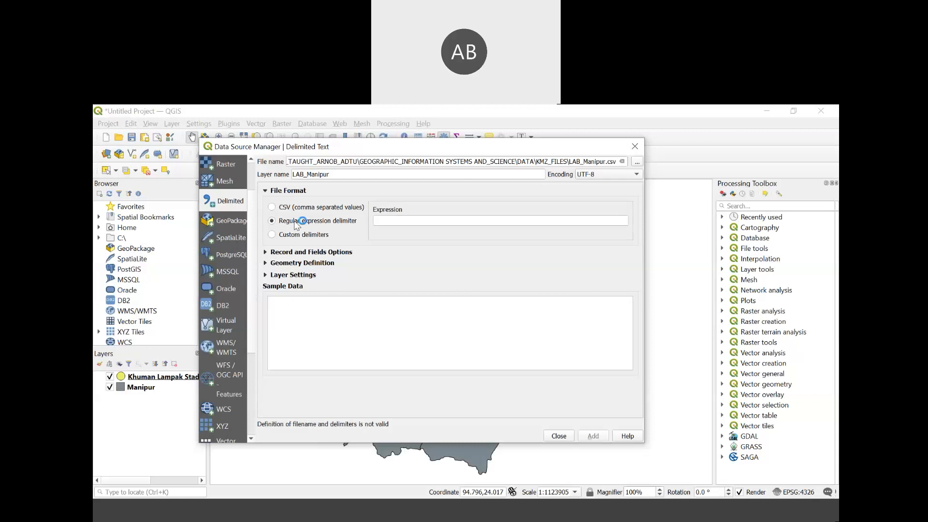
{"action": "left_click", "coordinate": [297, 211]}
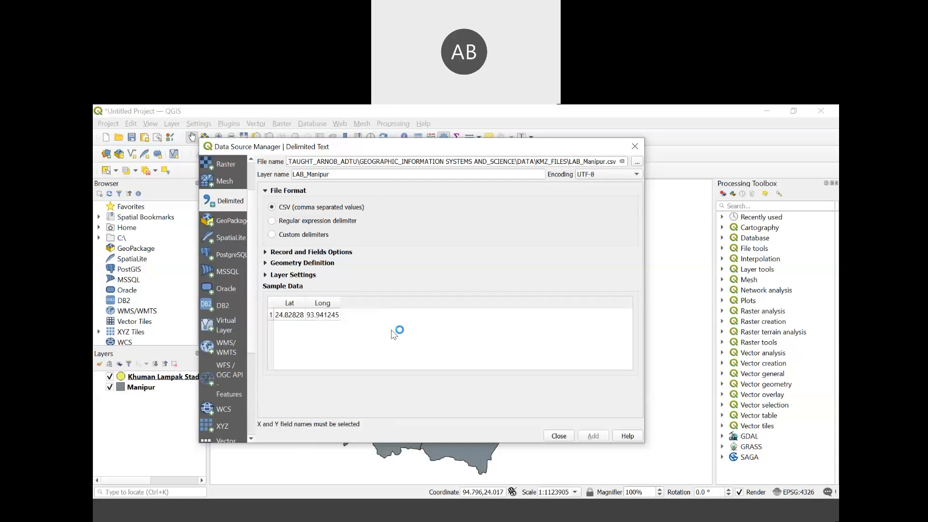
{"action": "left_click", "coordinate": [559, 435]}
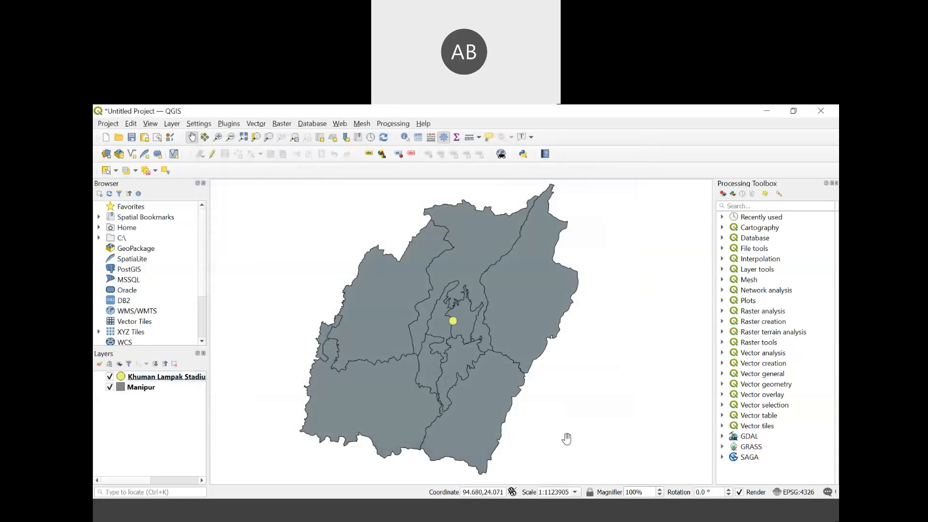
- Switch to Excel, close the LAB_Manipur workbook and return to the QGIS map
{"action": "scroll", "coordinate": [426, 344], "scroll_direction": "up", "scroll_amount": 4}
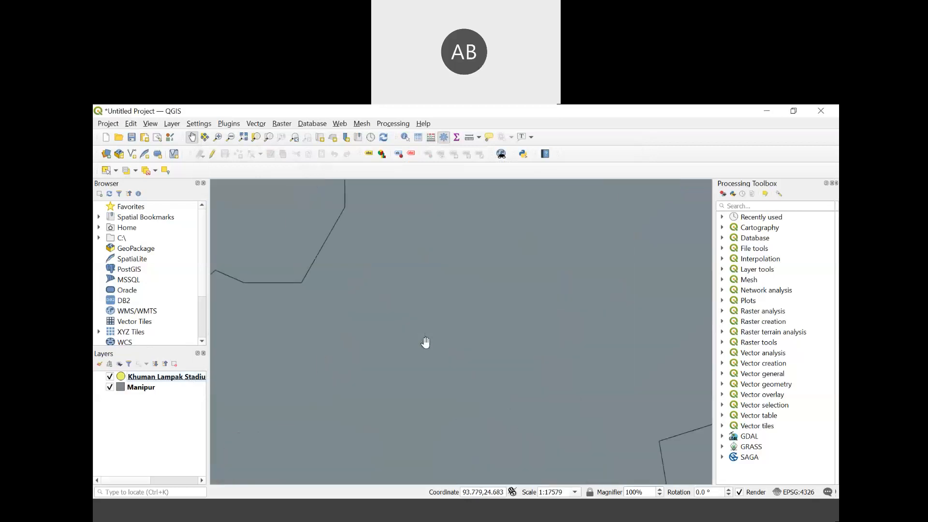
{"action": "scroll", "coordinate": [461, 303], "scroll_direction": "down", "scroll_amount": 5}
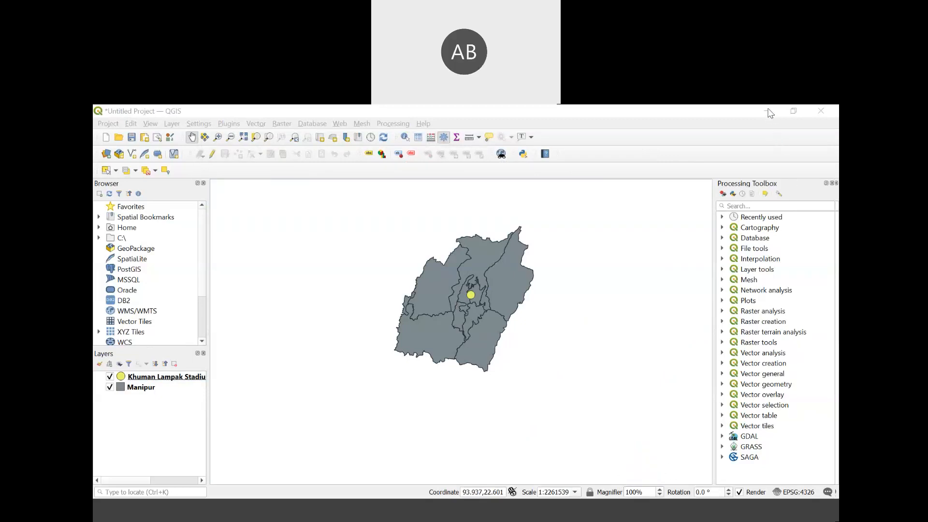
{"action": "left_click", "coordinate": [768, 110]}
{"action": "left_click", "coordinate": [618, 519]}
{"action": "left_click", "coordinate": [827, 113]}
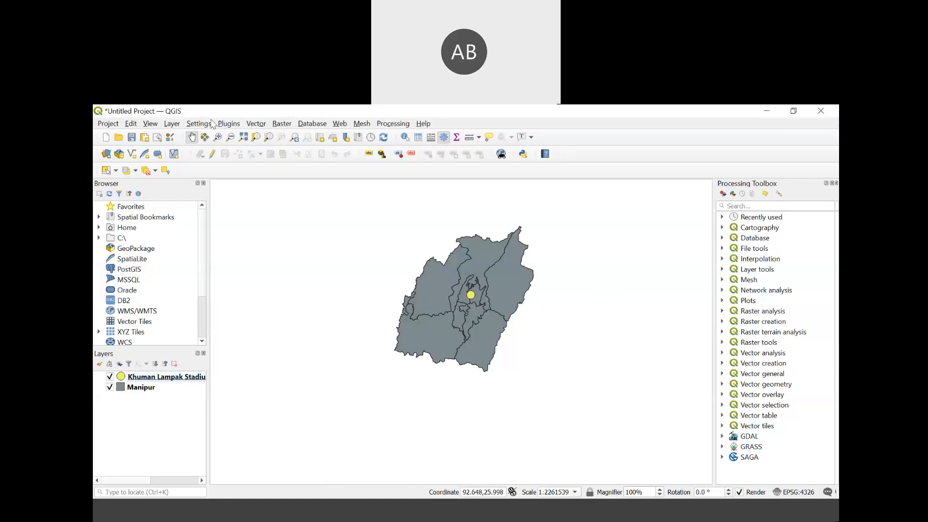
- Start a new delimited text layer and choose LAB_Manipur.csv from the KMZ_FILES folder as its source
{"action": "left_click", "coordinate": [176, 125]}
{"action": "mouse_move", "coordinate": [150, 124]}
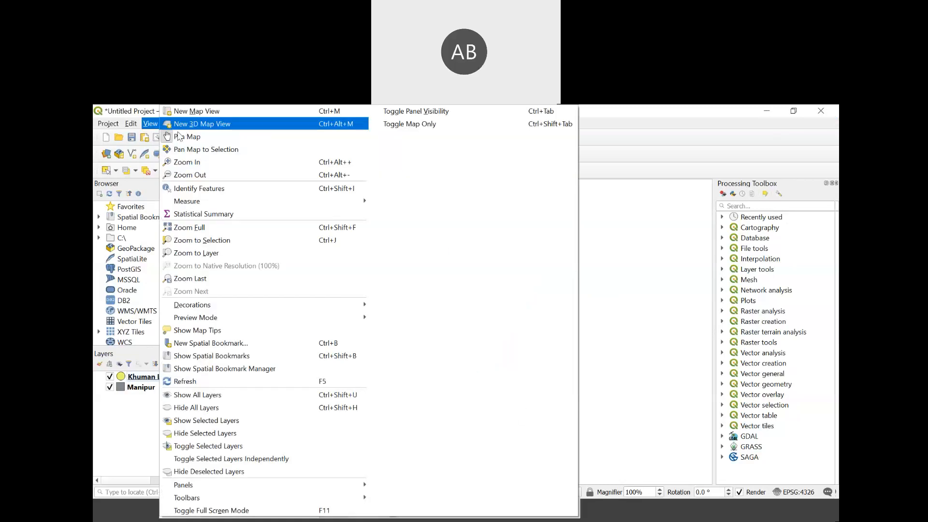
{"action": "left_click", "coordinate": [635, 115]}
{"action": "left_click", "coordinate": [172, 124]}
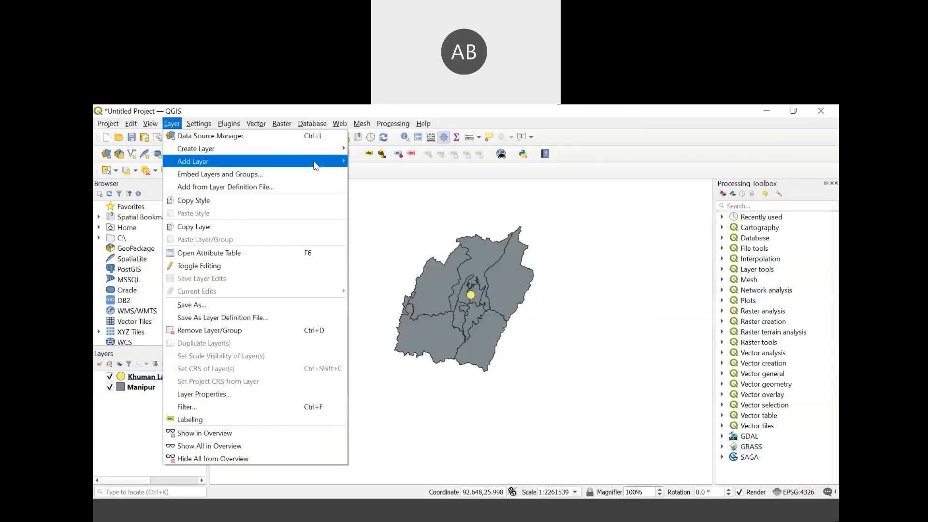
{"action": "mouse_move", "coordinate": [237, 161]}
{"action": "left_click", "coordinate": [410, 200]}
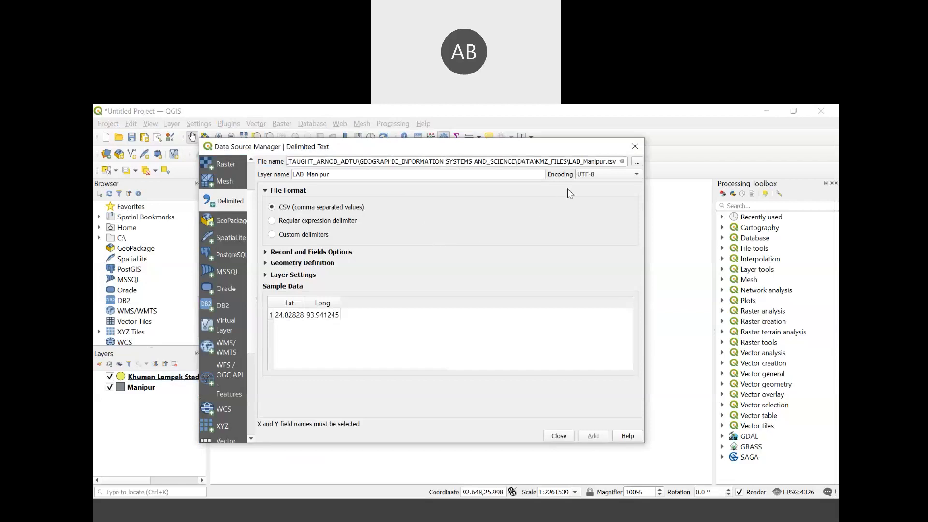
{"action": "left_click", "coordinate": [638, 163]}
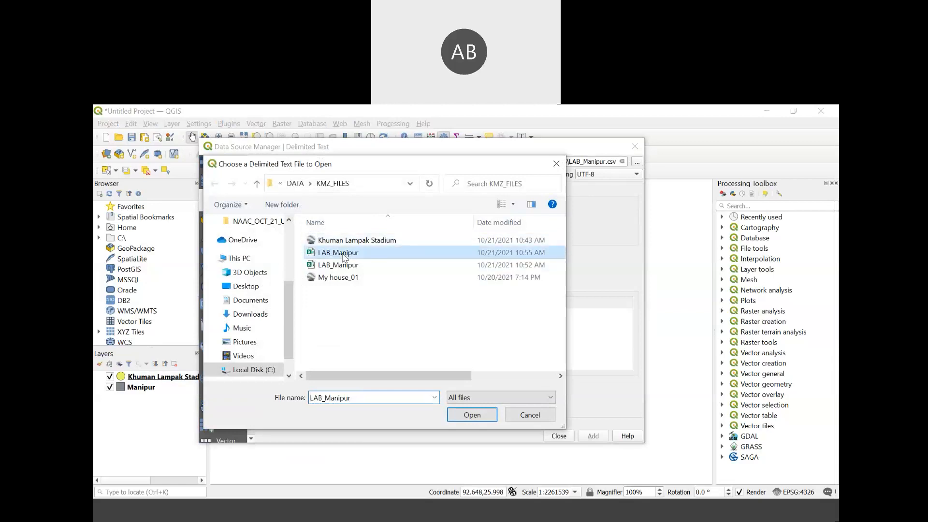
{"action": "left_click", "coordinate": [453, 415]}
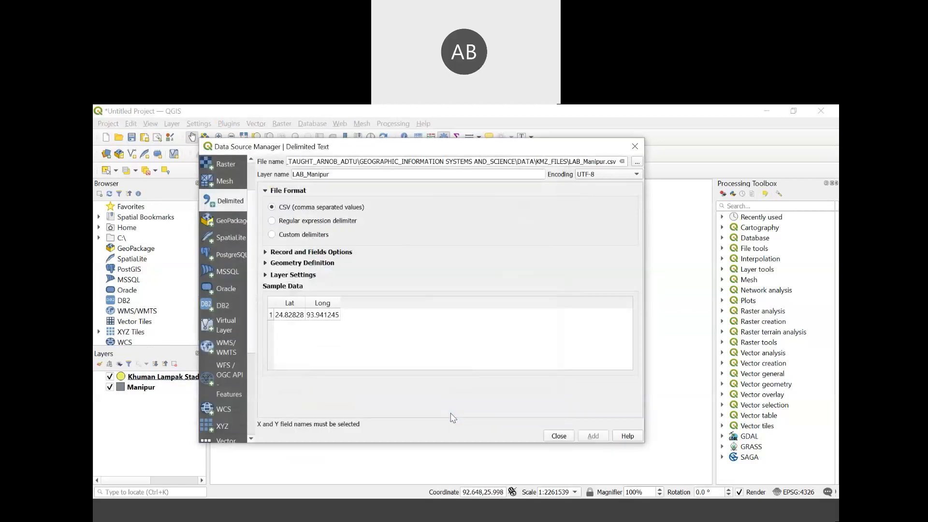
- Set the decimal separator to comma in the record and fields options and choose UTF-8 as the file encoding
{"action": "left_click", "coordinate": [297, 253]}
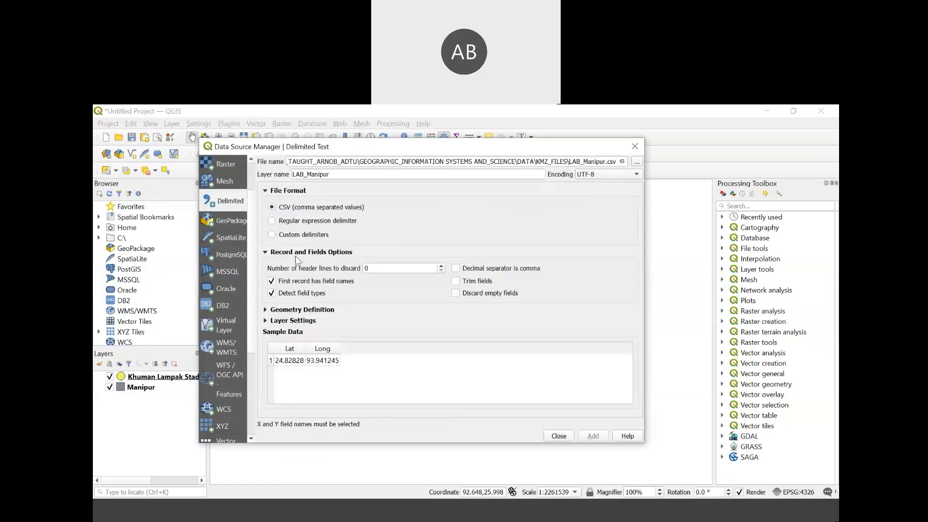
{"action": "left_click", "coordinate": [456, 269]}
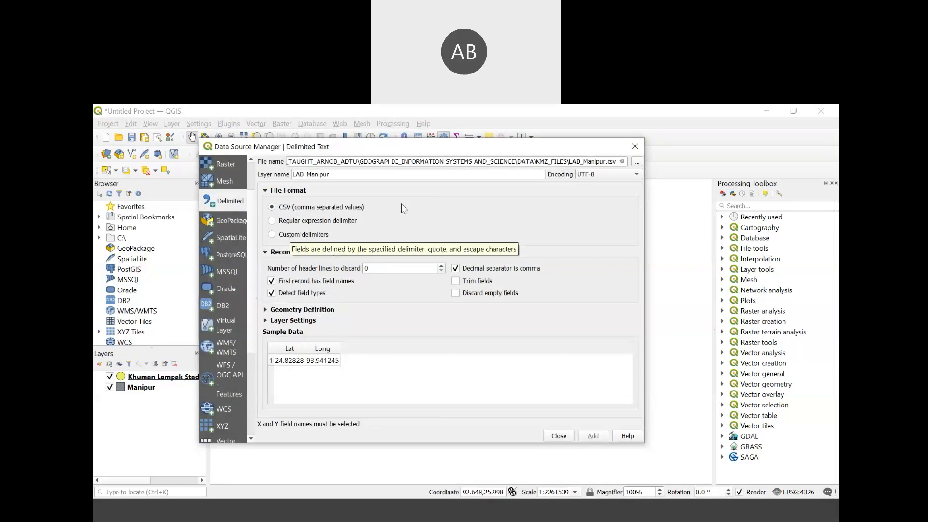
{"action": "left_click", "coordinate": [618, 175]}
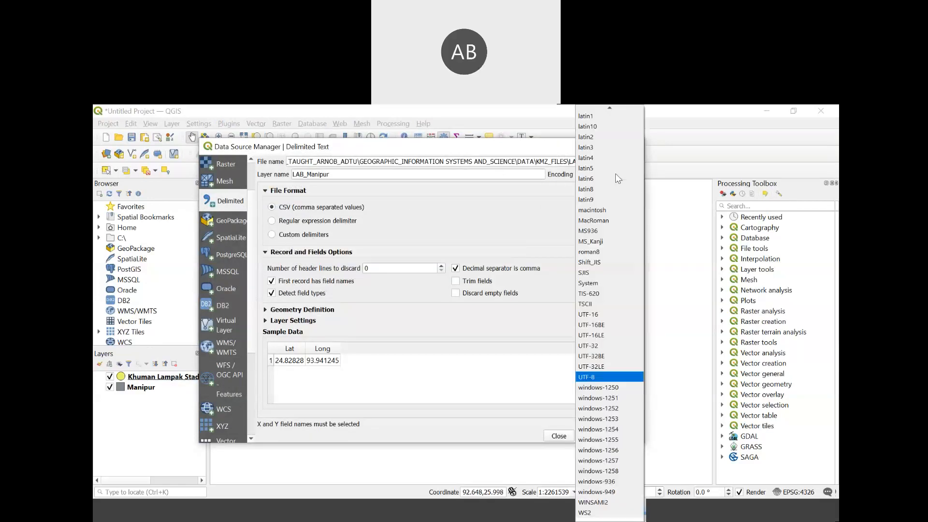
{"action": "left_click", "coordinate": [595, 374]}
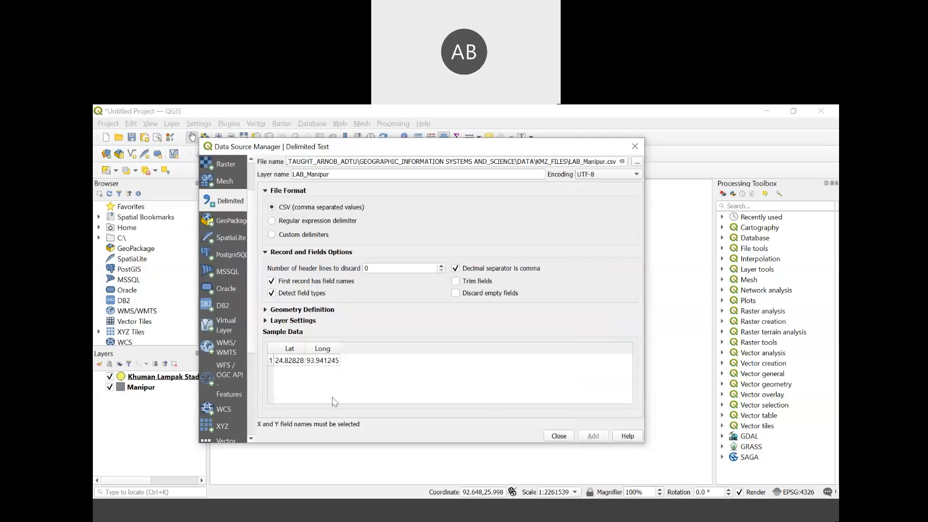
{"action": "left_click", "coordinate": [301, 357]}
{"action": "left_click", "coordinate": [316, 350]}
- Define the point geometry with Lat as the X field, Long as the Y field and the project CRS EPSG:4326 - WGS 84
{"action": "left_click", "coordinate": [265, 311]}
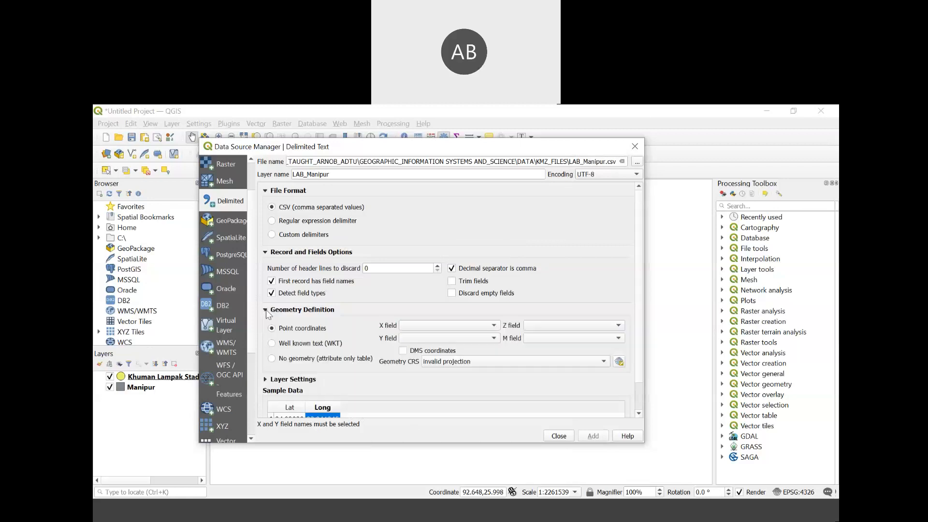
{"action": "left_click", "coordinate": [458, 327]}
{"action": "left_click", "coordinate": [465, 325]}
{"action": "left_click", "coordinate": [480, 340]}
{"action": "left_click", "coordinate": [475, 350]}
{"action": "left_click", "coordinate": [445, 361]}
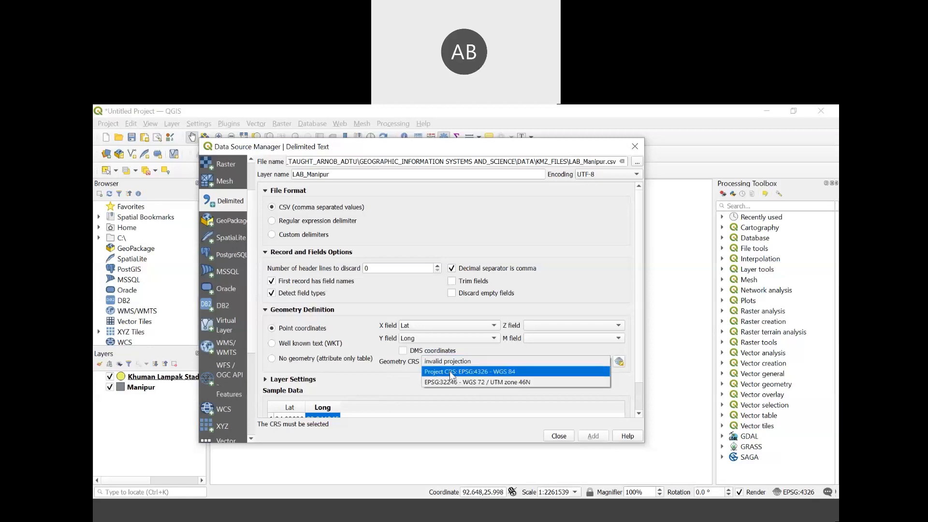
{"action": "left_click", "coordinate": [449, 371]}
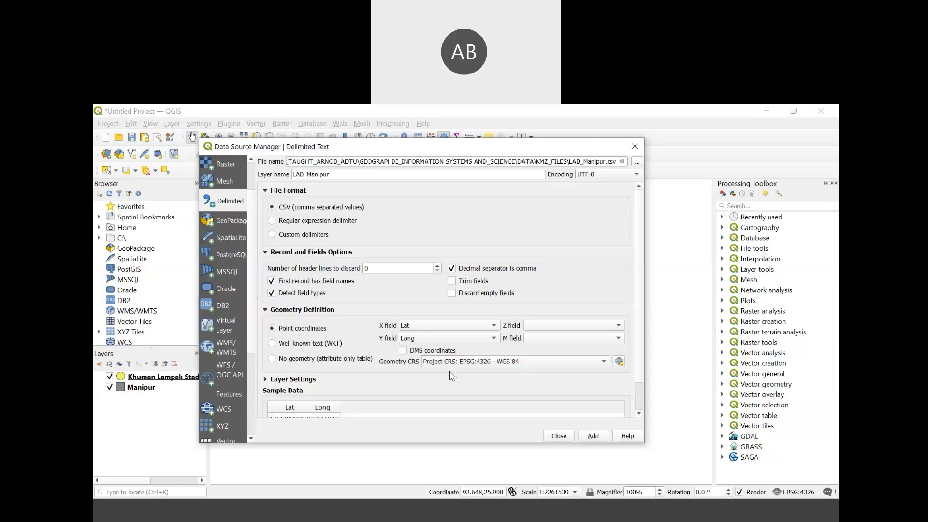
- Add the LAB_Manipur delimited text layer to the map and zoom to its extent
{"action": "left_click", "coordinate": [587, 437]}
{"action": "left_click", "coordinate": [560, 436]}
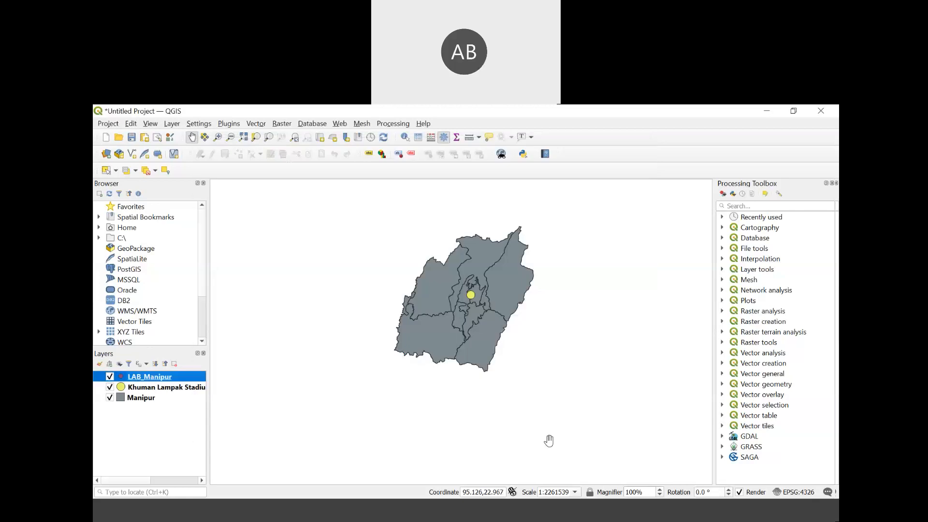
{"action": "right_click", "coordinate": [170, 379]}
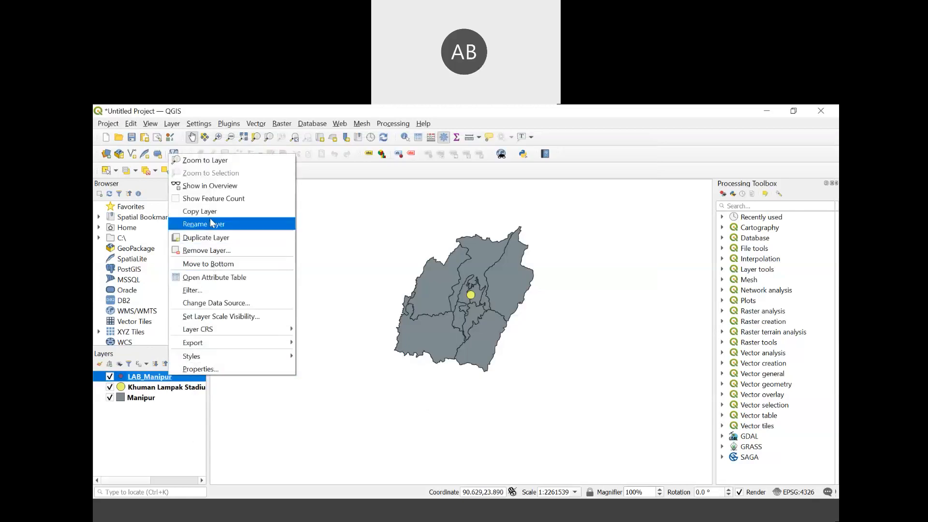
{"action": "left_click", "coordinate": [227, 160]}
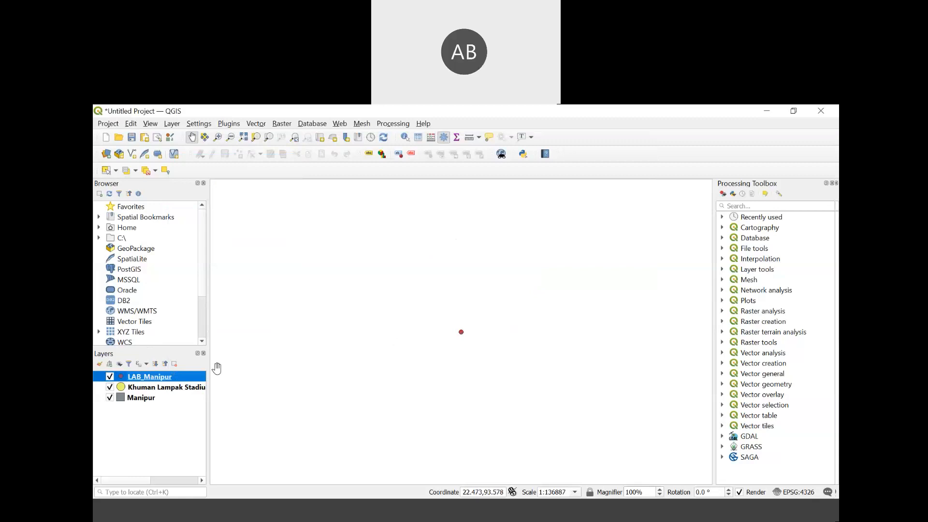
- Remove the LAB_Manipur layer from the project and zoom the map to the Khuman Lampak Stadium layer
{"action": "right_click", "coordinate": [167, 377]}
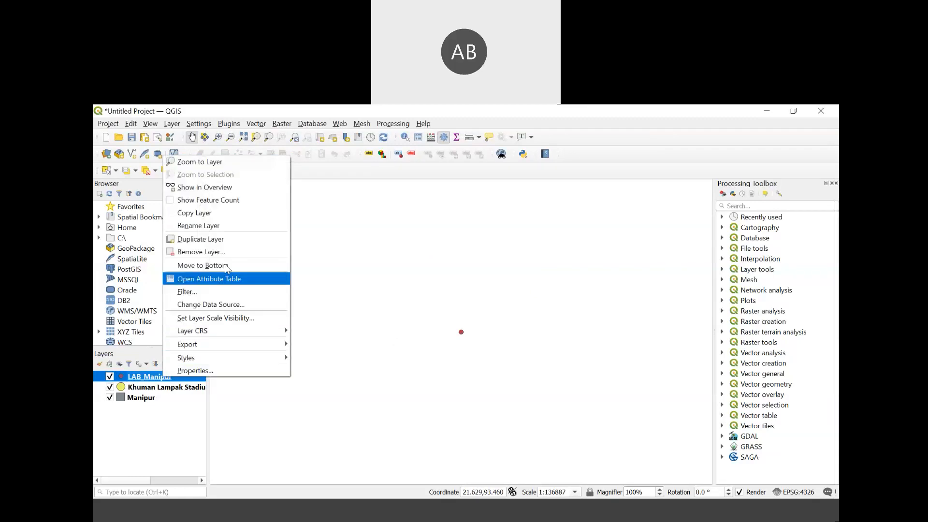
{"action": "left_click", "coordinate": [201, 252]}
{"action": "left_click", "coordinate": [466, 321]}
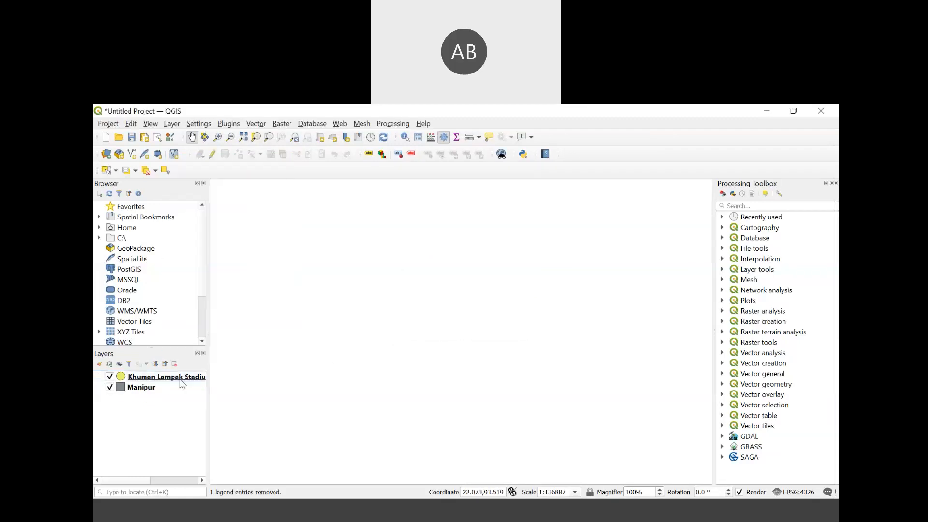
{"action": "right_click", "coordinate": [178, 376]}
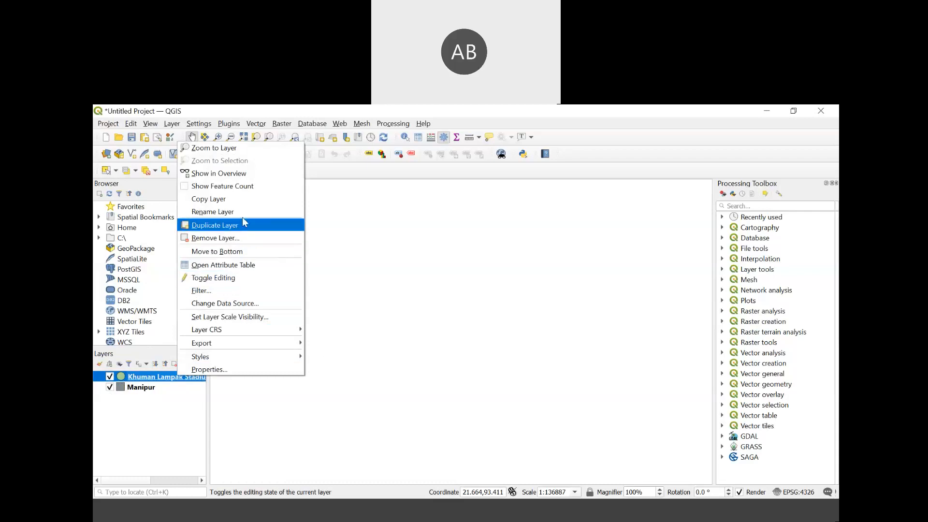
{"action": "left_click", "coordinate": [251, 154]}
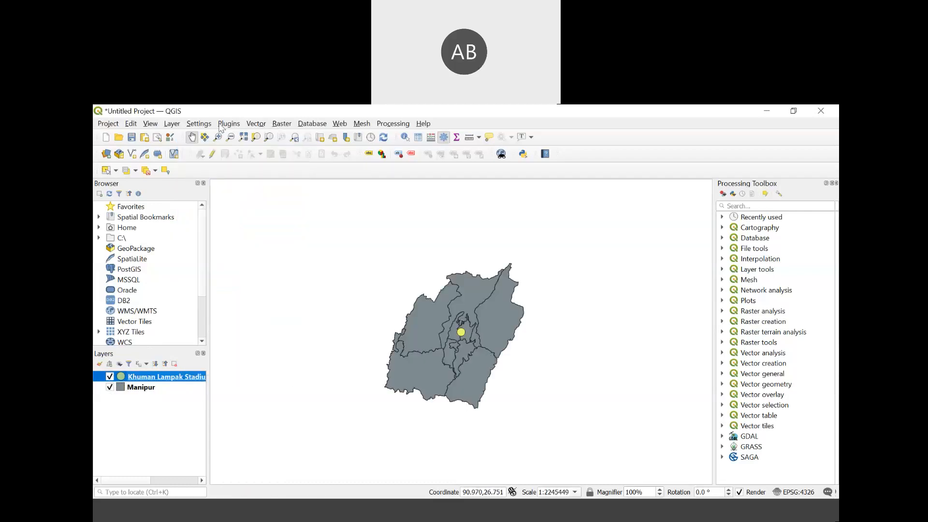
- Start adding a vector layer and choose LAB_Manipur.csv from the KMZ_FILES folder as the vector dataset
{"action": "left_click", "coordinate": [178, 130]}
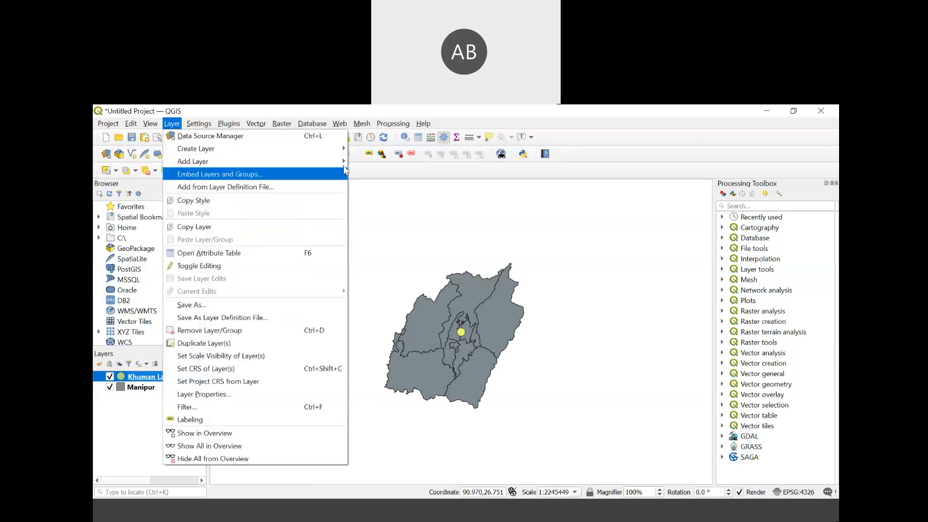
{"action": "mouse_move", "coordinate": [338, 161]}
{"action": "left_click", "coordinate": [404, 162]}
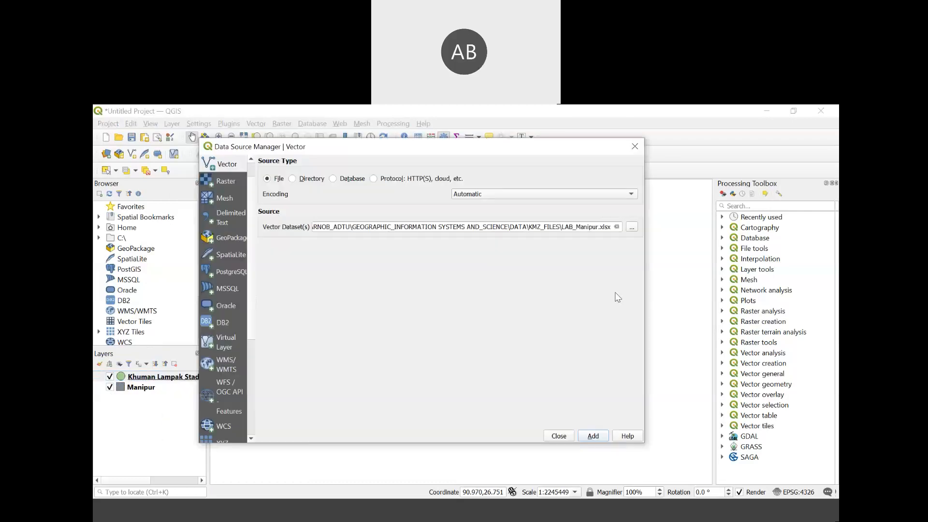
{"action": "left_click", "coordinate": [632, 227]}
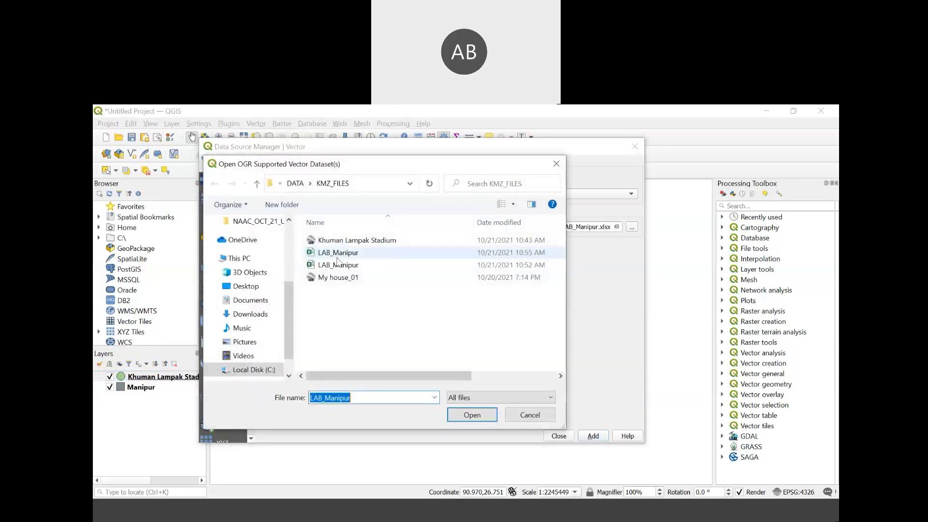
{"action": "left_click", "coordinate": [340, 255]}
{"action": "left_click", "coordinate": [486, 415]}
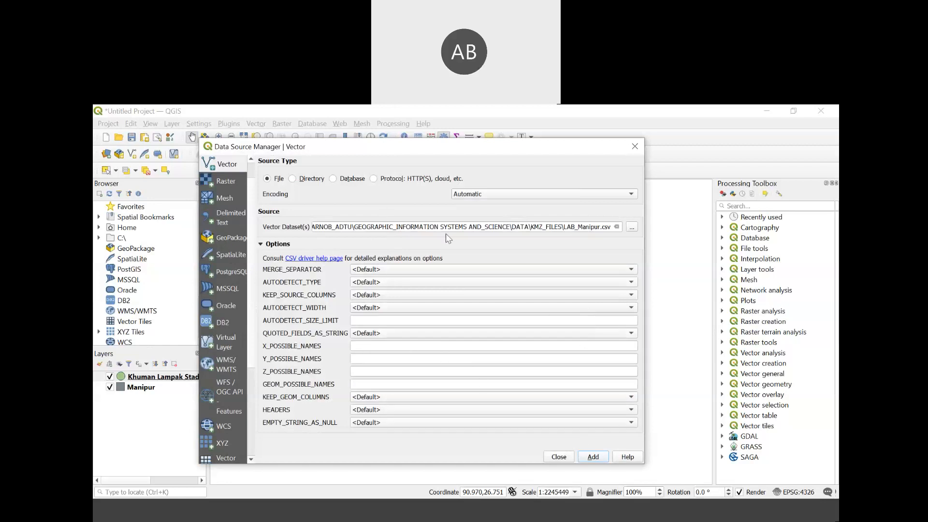
{"action": "left_click", "coordinate": [632, 228]}
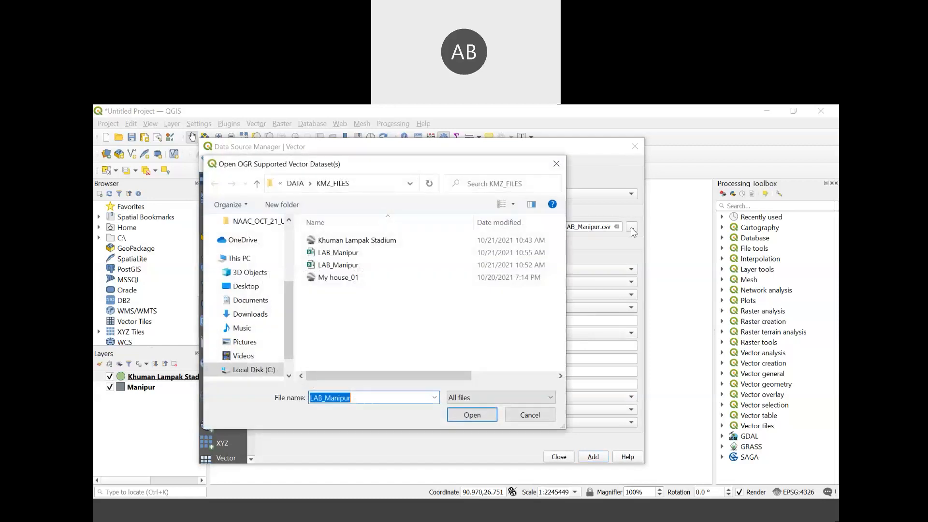
{"action": "left_click", "coordinate": [523, 415]}
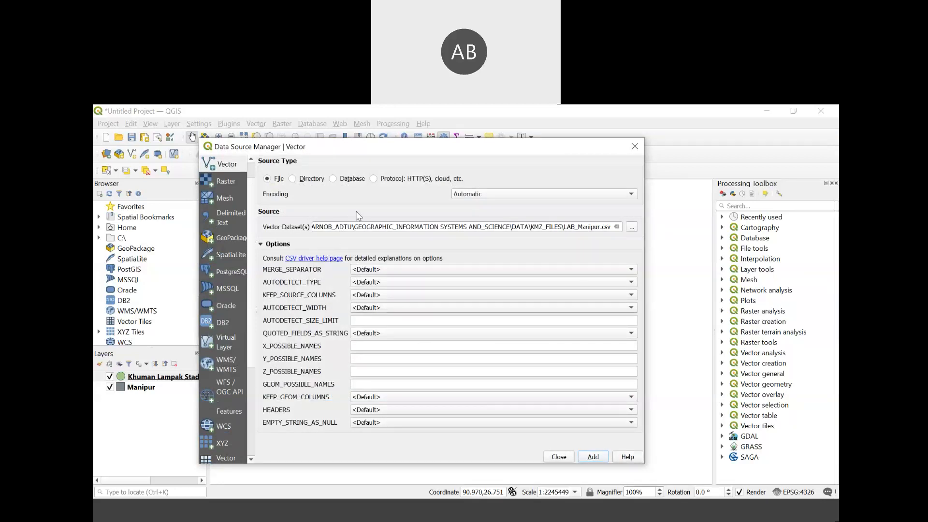
{"action": "left_click", "coordinate": [626, 199]}
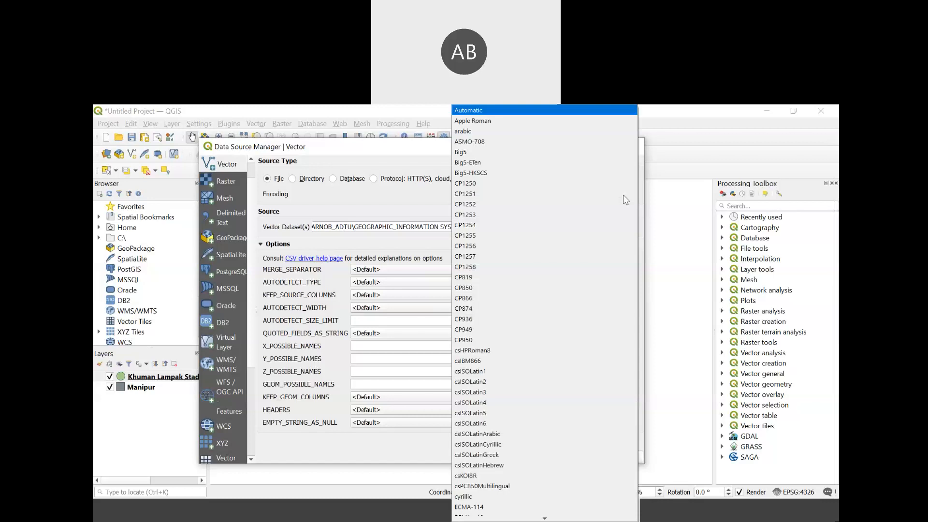
{"action": "left_click", "coordinate": [623, 195]}
{"action": "left_click", "coordinate": [529, 194]}
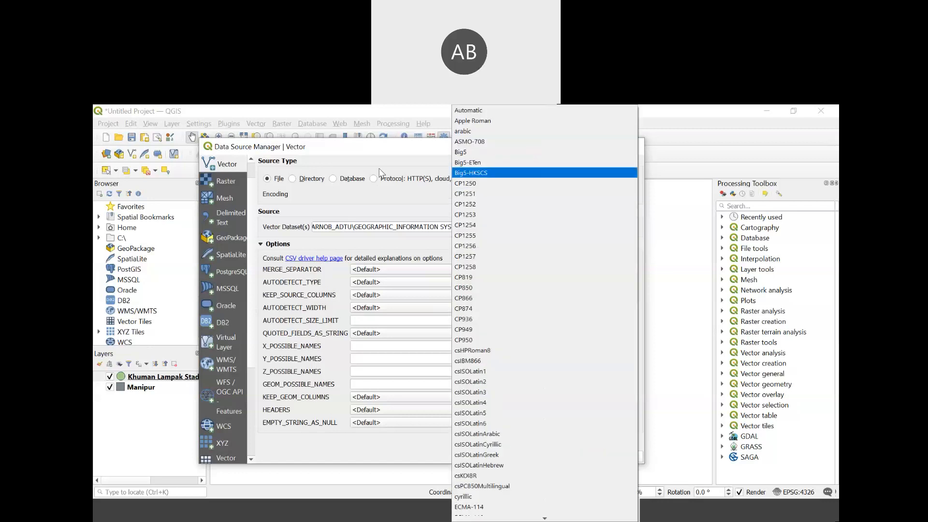
{"action": "left_click", "coordinate": [643, 165]}
{"action": "left_click", "coordinate": [634, 146]}
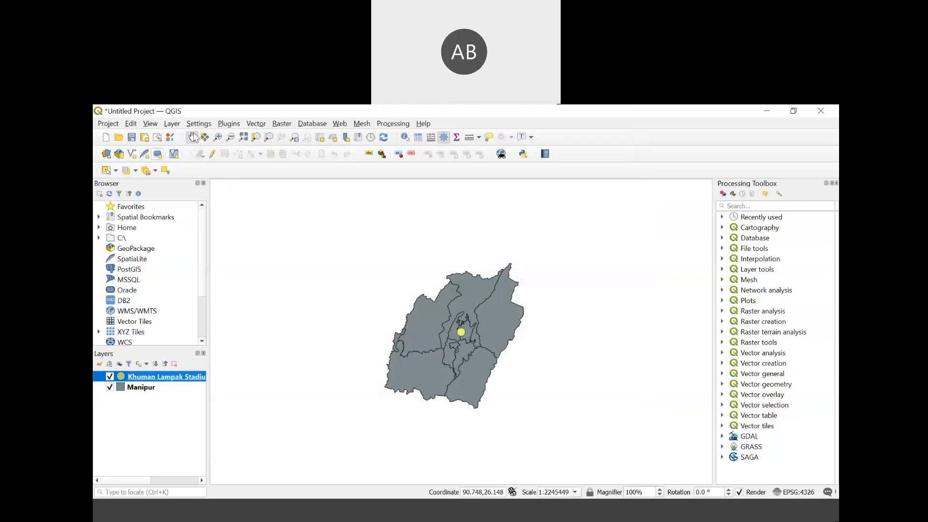
{"action": "left_click", "coordinate": [177, 125]}
{"action": "mouse_move", "coordinate": [154, 123]}
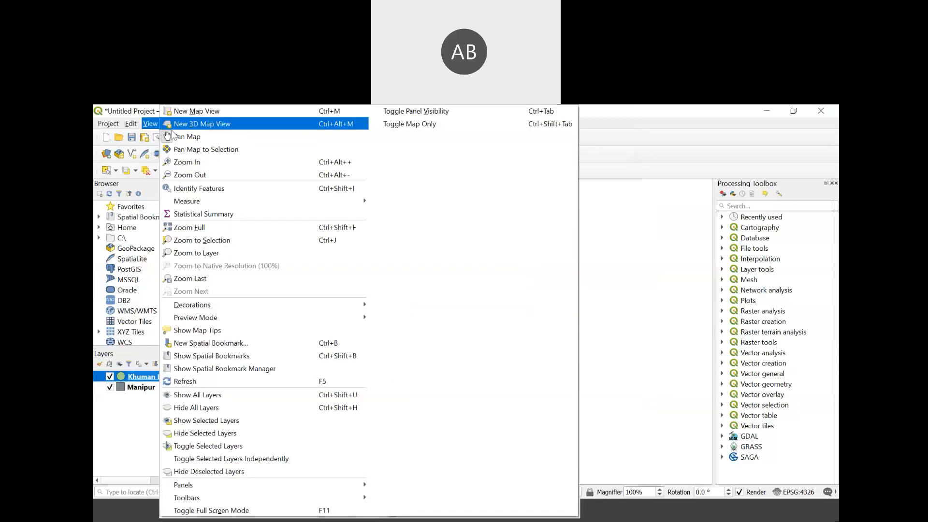
{"action": "left_click", "coordinate": [585, 155]}
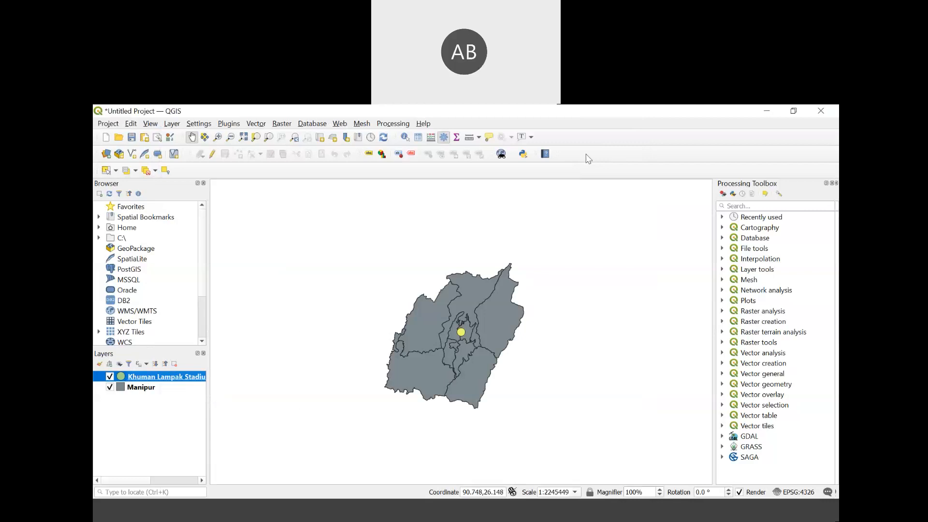
- Reopen the vector layer source, choose LAB_Manipur.csv as the dataset and set its encoding to Automatic
{"action": "left_click", "coordinate": [182, 125]}
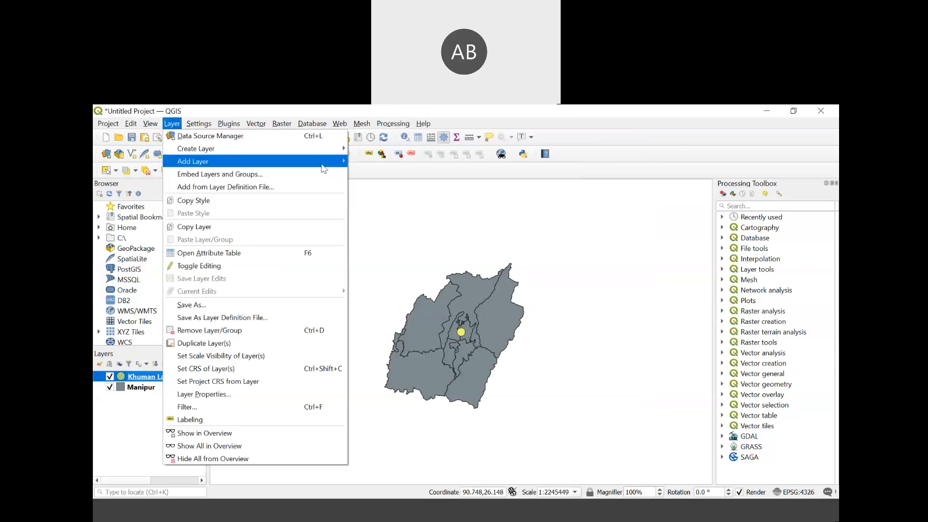
{"action": "mouse_move", "coordinate": [193, 161]}
{"action": "left_click", "coordinate": [380, 161]}
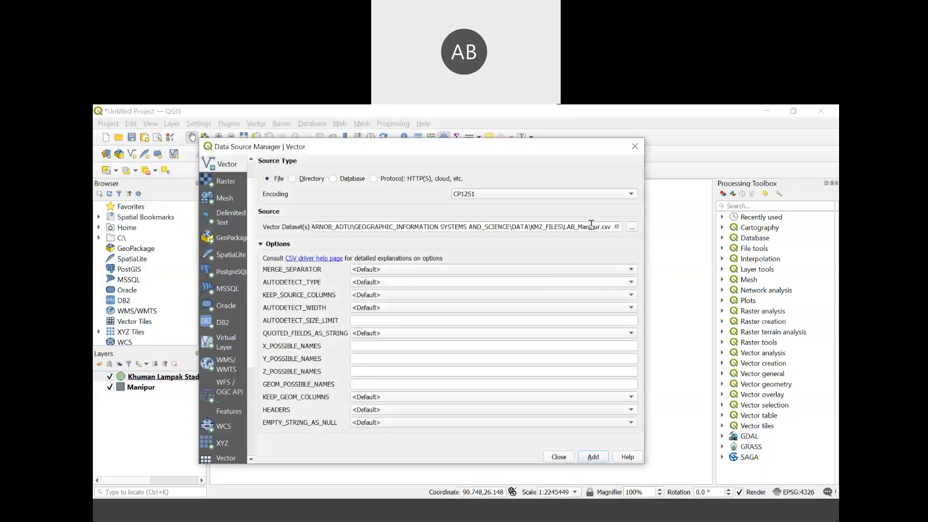
{"action": "left_click", "coordinate": [632, 227]}
{"action": "left_click", "coordinate": [340, 253]}
{"action": "left_click", "coordinate": [482, 415]}
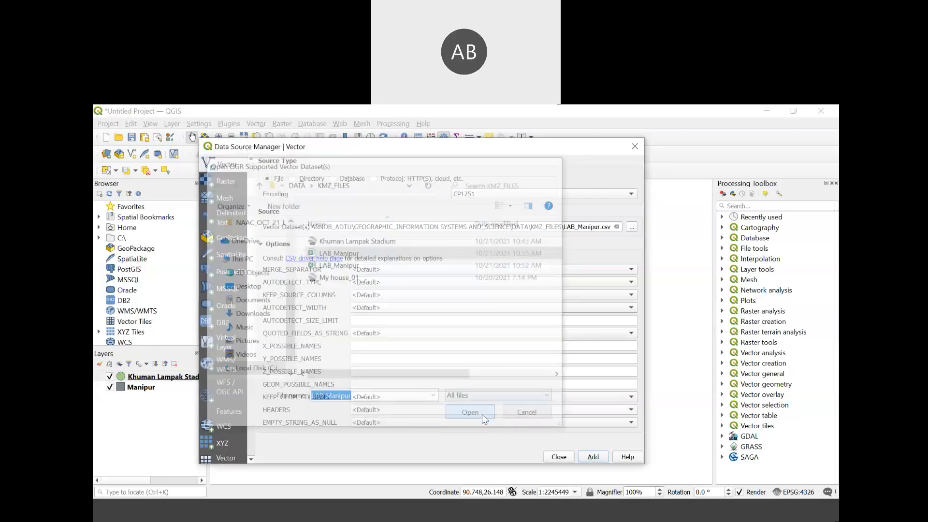
{"action": "left_click", "coordinate": [540, 195]}
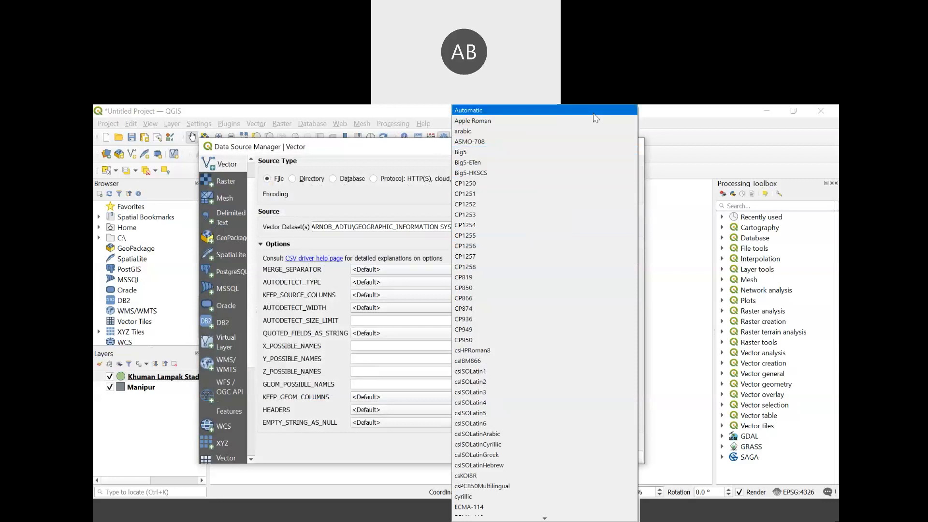
{"action": "left_click", "coordinate": [593, 111]}
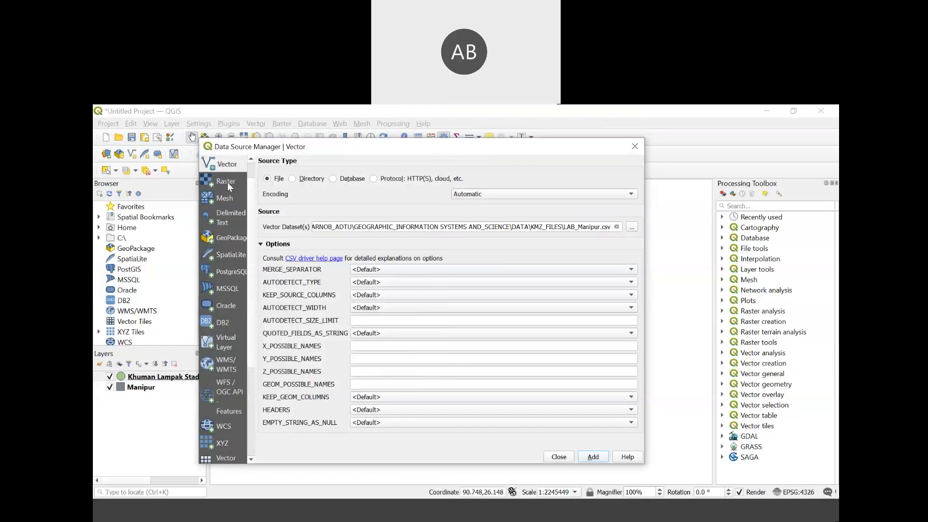
- Switch the data source type to delimited text and set the geometry CRS to Project CRS: EPSG:4326 - WGS 84
{"action": "left_click", "coordinate": [227, 218]}
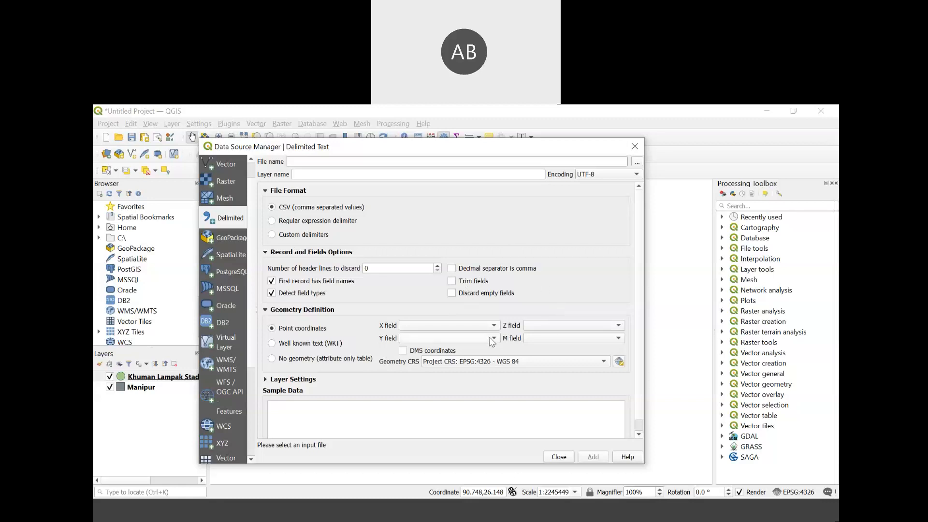
{"action": "left_click", "coordinate": [575, 366]}
{"action": "left_click", "coordinate": [572, 371]}
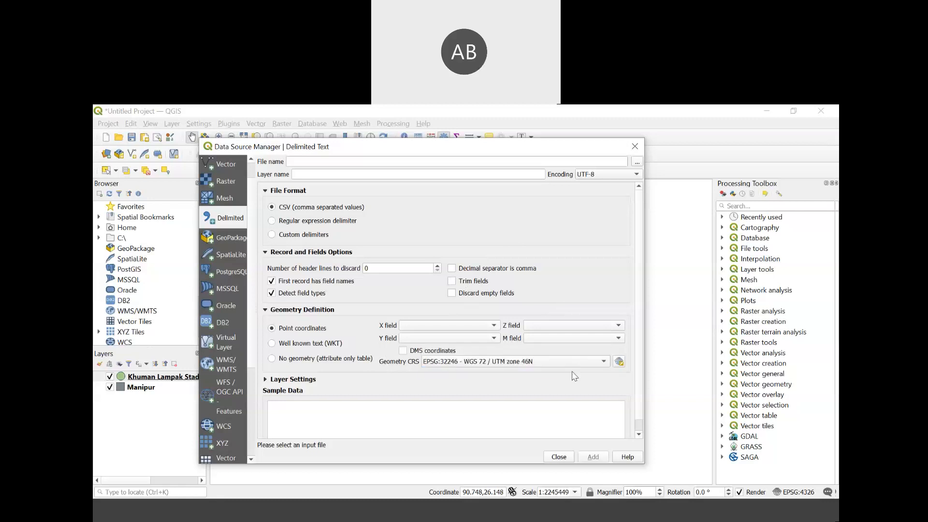
{"action": "left_click", "coordinate": [525, 361]}
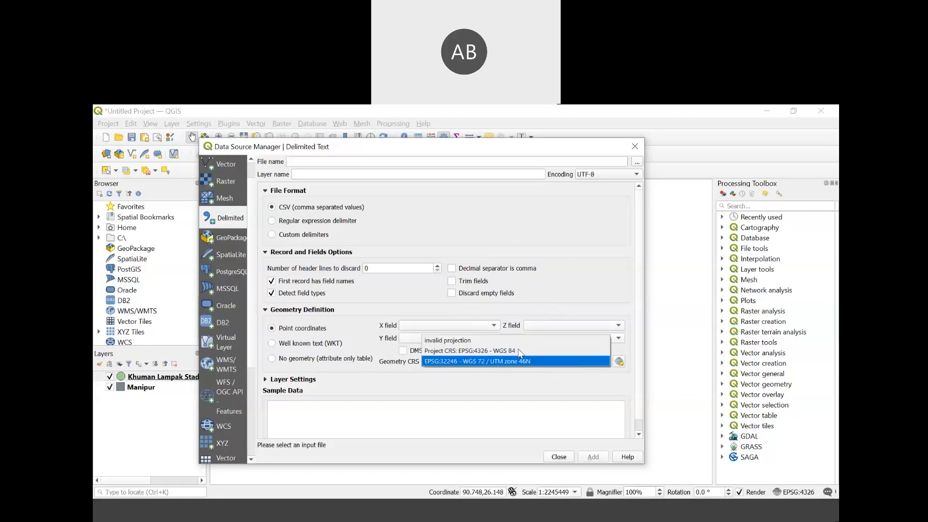
{"action": "left_click", "coordinate": [521, 351]}
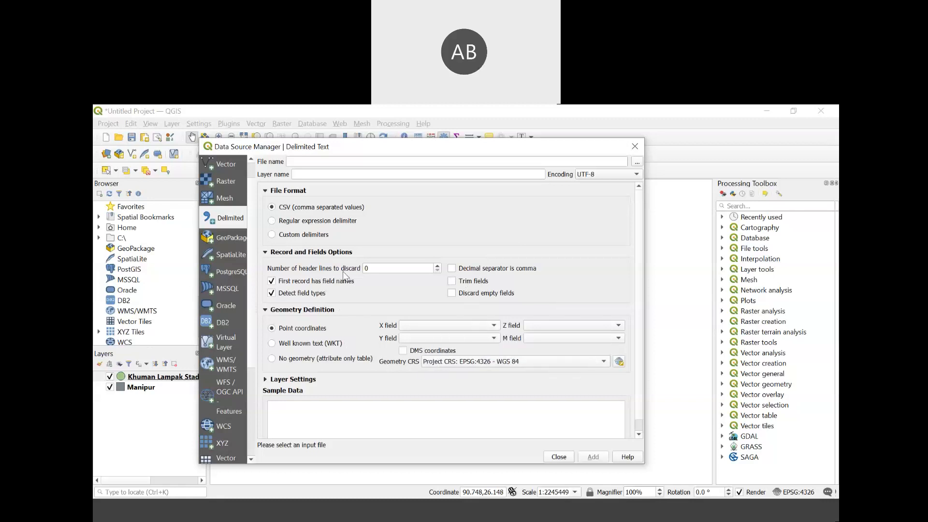
- Choose the LAB_Manipur CSV from the KMZ_FILES folder as the delimited text input file
{"action": "left_click", "coordinate": [637, 165]}
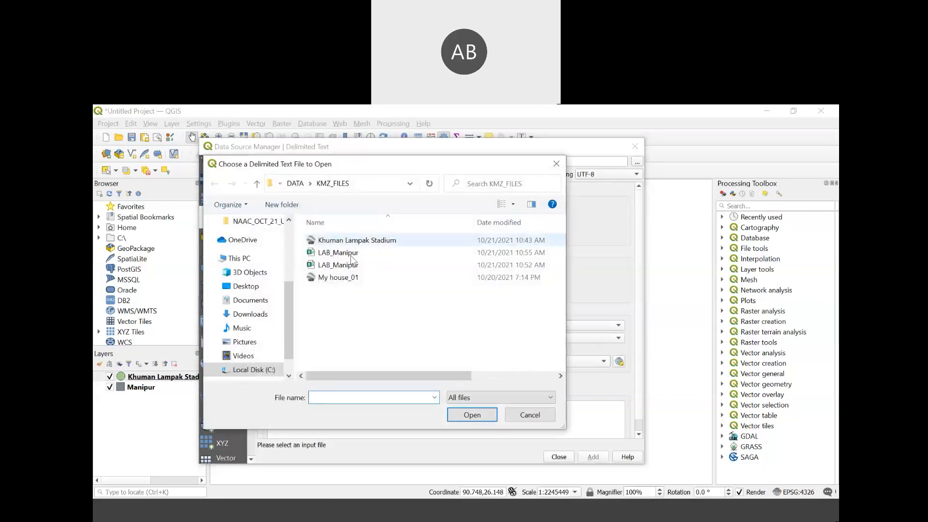
{"action": "left_click", "coordinate": [338, 253]}
{"action": "left_click", "coordinate": [471, 415]}
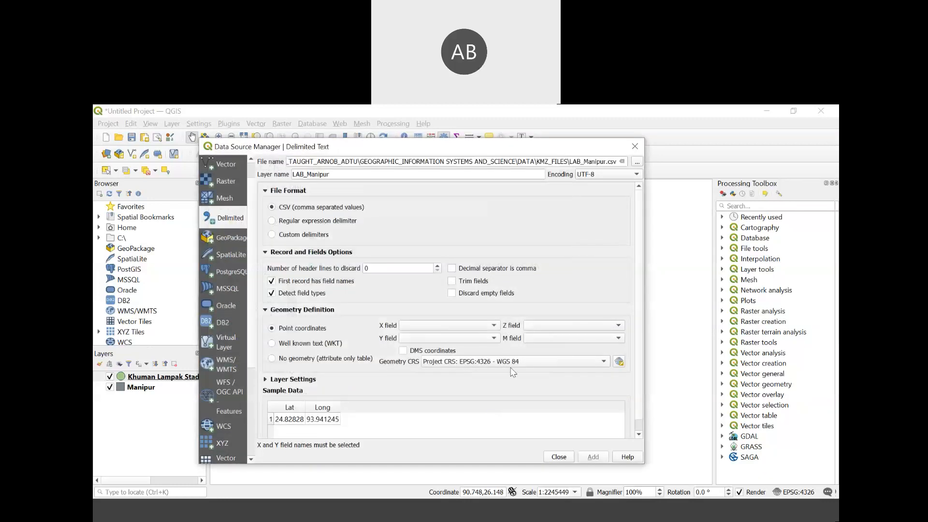
- Assign Long as the X field and Lat as the Y field, add the point layer and close the data source dialog
{"action": "left_click", "coordinate": [494, 326]}
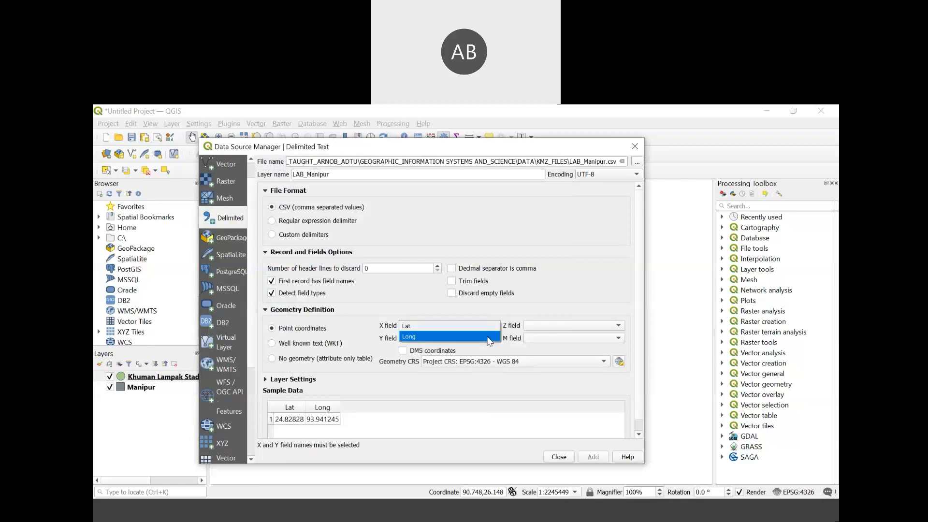
{"action": "left_click", "coordinate": [489, 337]}
{"action": "left_click", "coordinate": [489, 339]}
{"action": "left_click", "coordinate": [489, 348]}
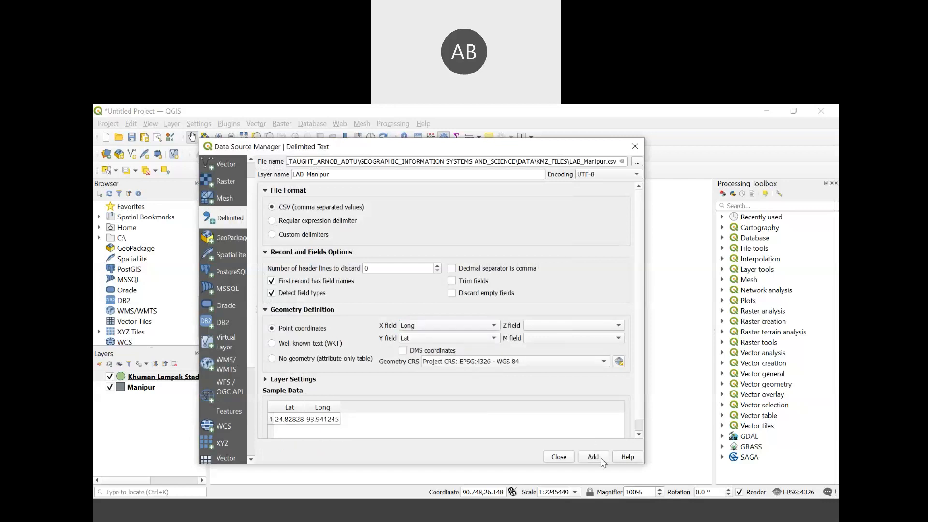
{"action": "left_click", "coordinate": [594, 457]}
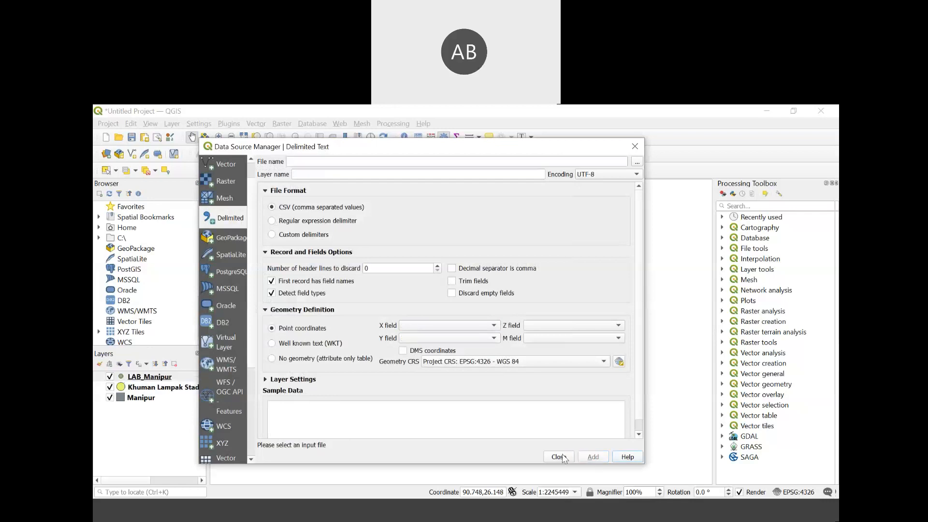
{"action": "left_click", "coordinate": [559, 457]}
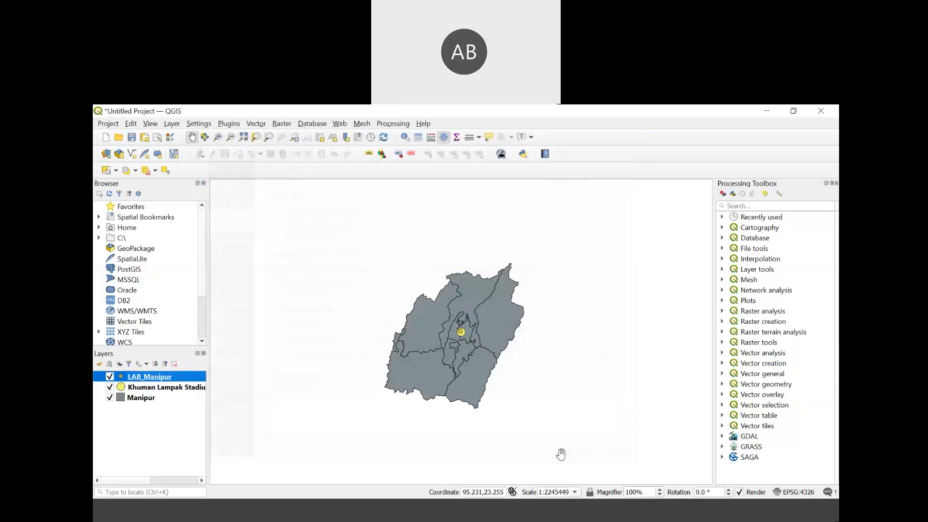
- Zoom to the LAB_Manipur layer and enlarge the map around its point and the Khuman Lampak Stadium point
{"action": "right_click", "coordinate": [149, 382]}
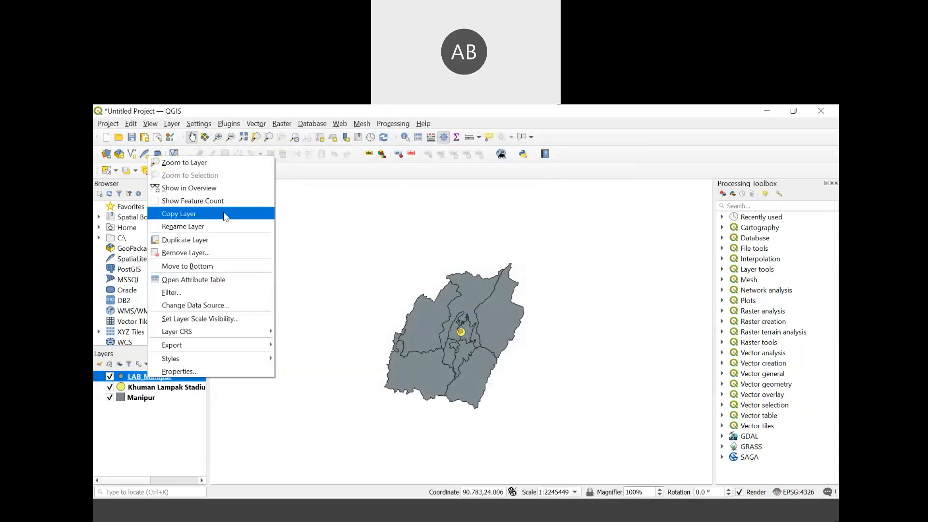
{"action": "left_click", "coordinate": [217, 163]}
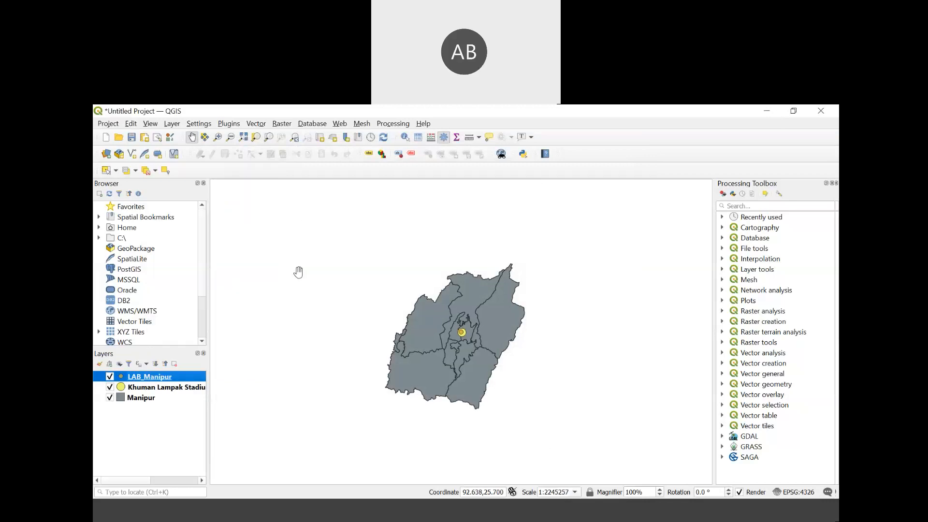
{"action": "left_click", "coordinate": [217, 137]}
{"action": "left_click_drag", "start_coordinate": [483, 320], "coordinate": [452, 347]}
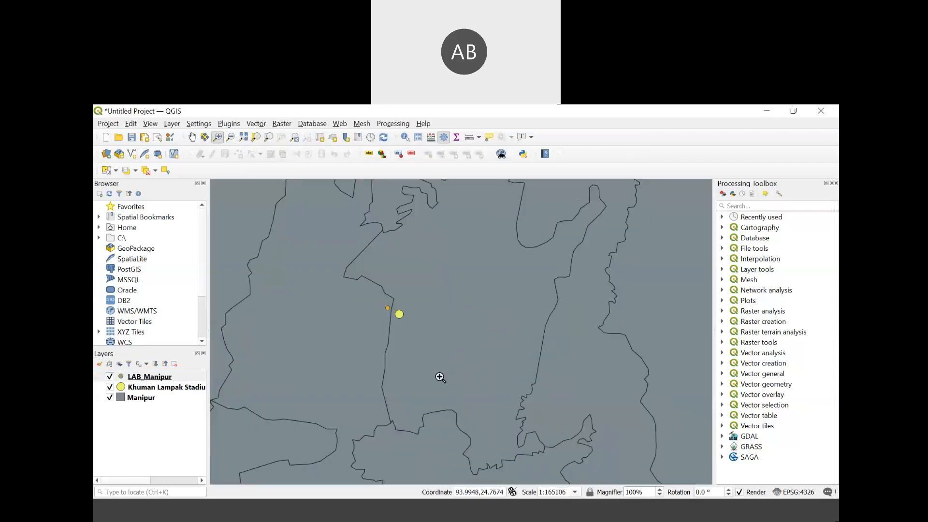
{"action": "left_click_drag", "start_coordinate": [483, 276], "coordinate": [387, 382]}
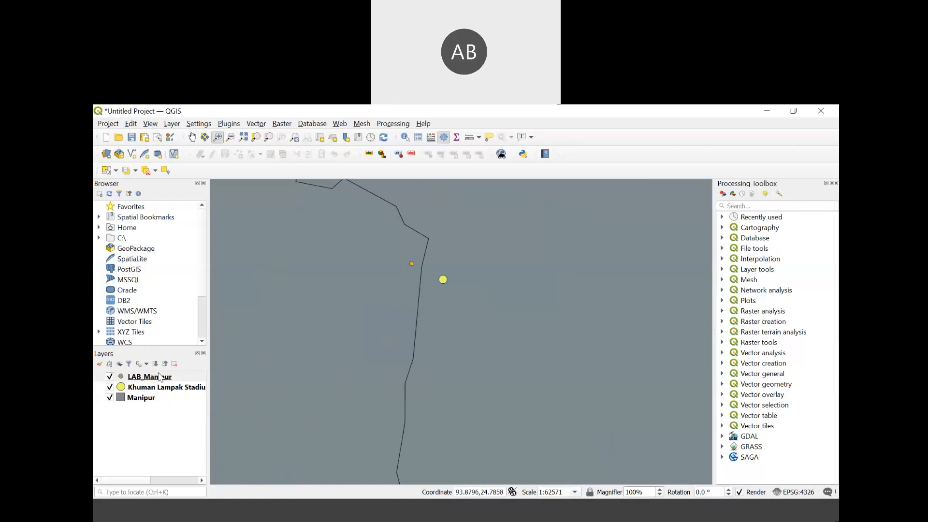
- Change the marker color of the LAB_Manipur layer to red in its symbology
{"action": "left_click", "coordinate": [121, 378]}
{"action": "right_click", "coordinate": [125, 380]}
{"action": "left_click", "coordinate": [153, 374]}
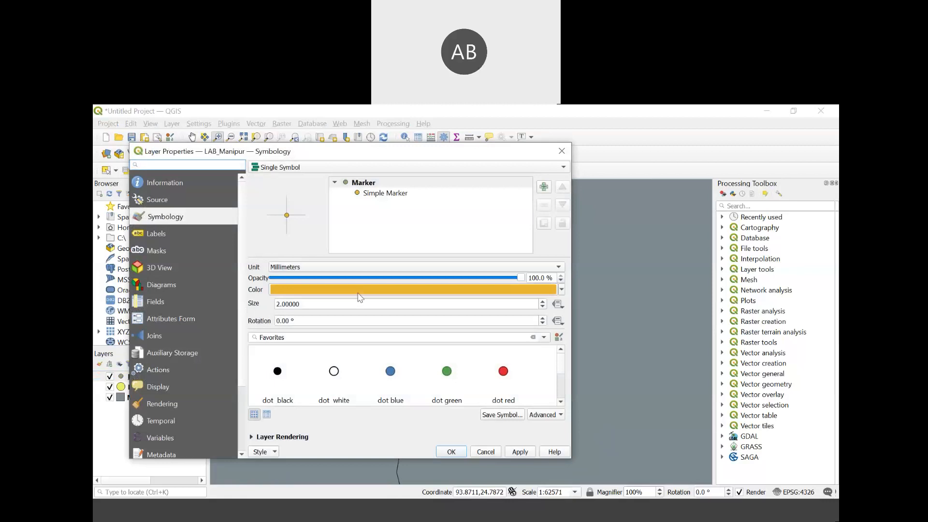
{"action": "left_click", "coordinate": [367, 289]}
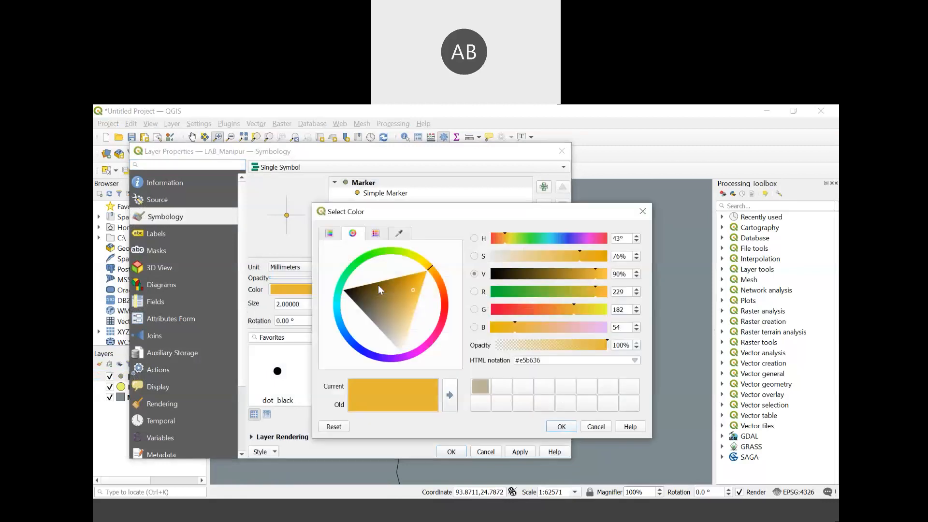
{"action": "left_click", "coordinate": [504, 311]}
{"action": "left_click", "coordinate": [571, 425]}
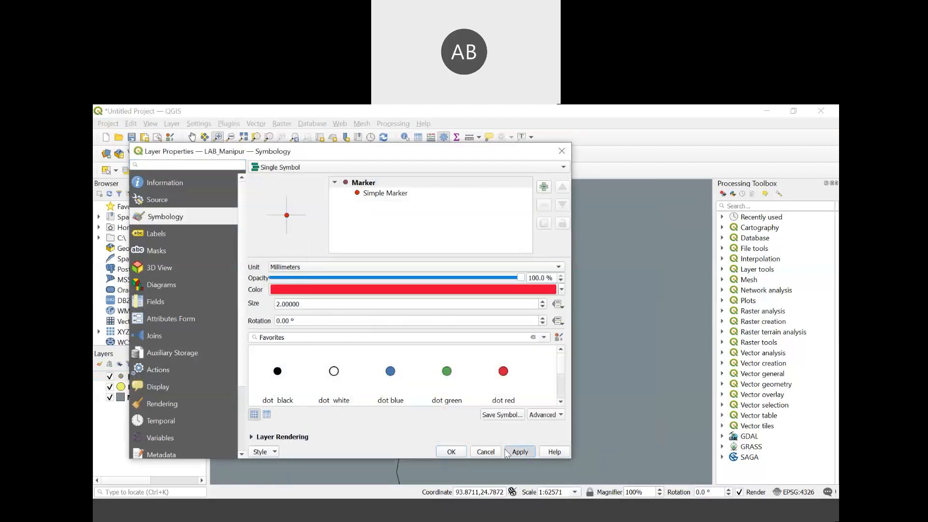
{"action": "left_click", "coordinate": [451, 452]}
{"action": "left_click_drag", "start_coordinate": [498, 229], "coordinate": [368, 314]}
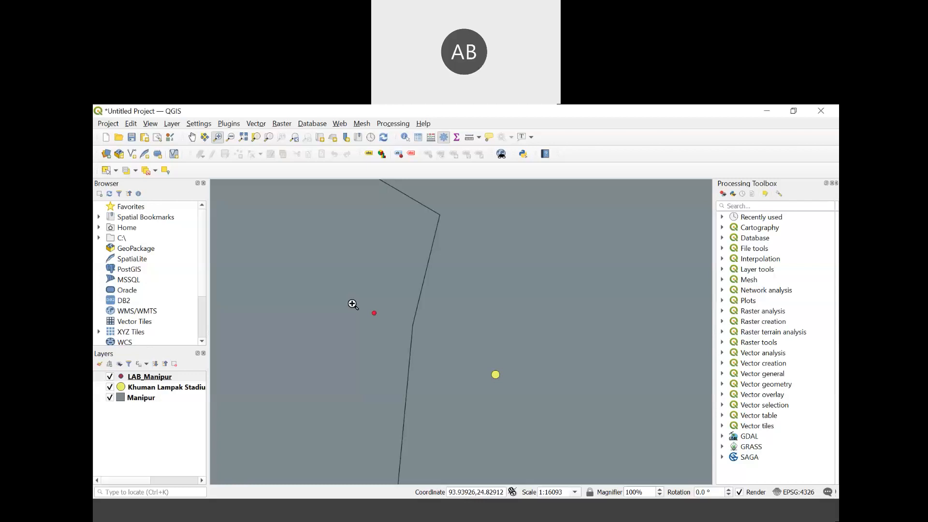
{"action": "scroll", "coordinate": [374, 314], "scroll_direction": "up", "scroll_amount": 2}
{"action": "scroll", "coordinate": [375, 315], "scroll_direction": "down", "scroll_amount": 5}
{"action": "left_click_drag", "start_coordinate": [357, 297], "coordinate": [416, 362]}
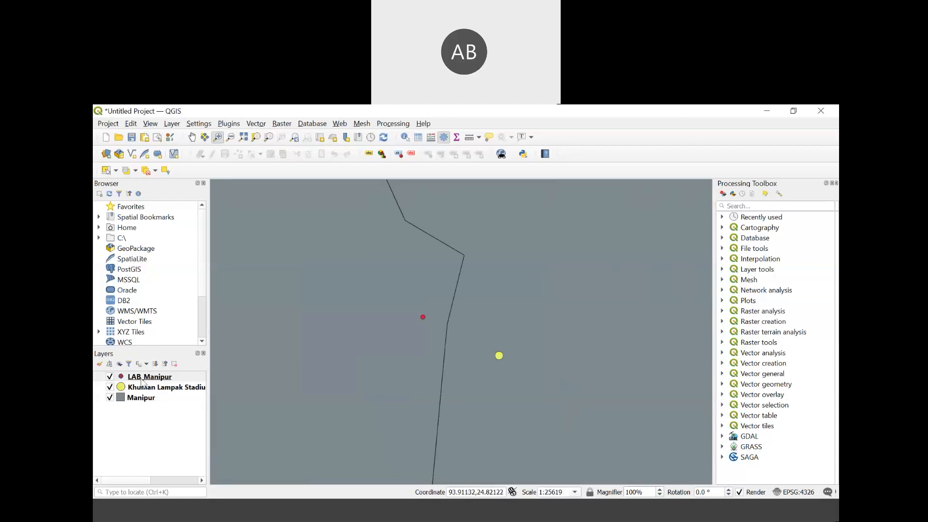
{"action": "right_click", "coordinate": [142, 378]}
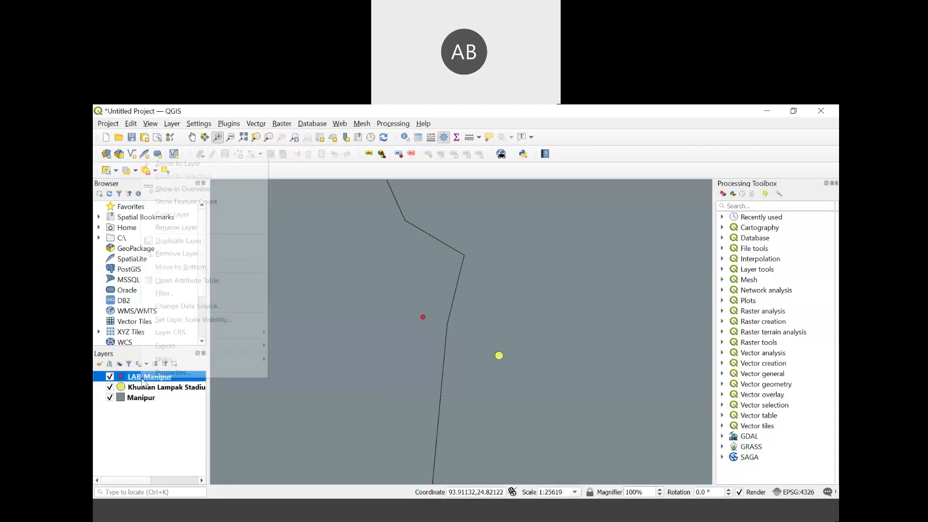
{"action": "left_click", "coordinate": [126, 441]}
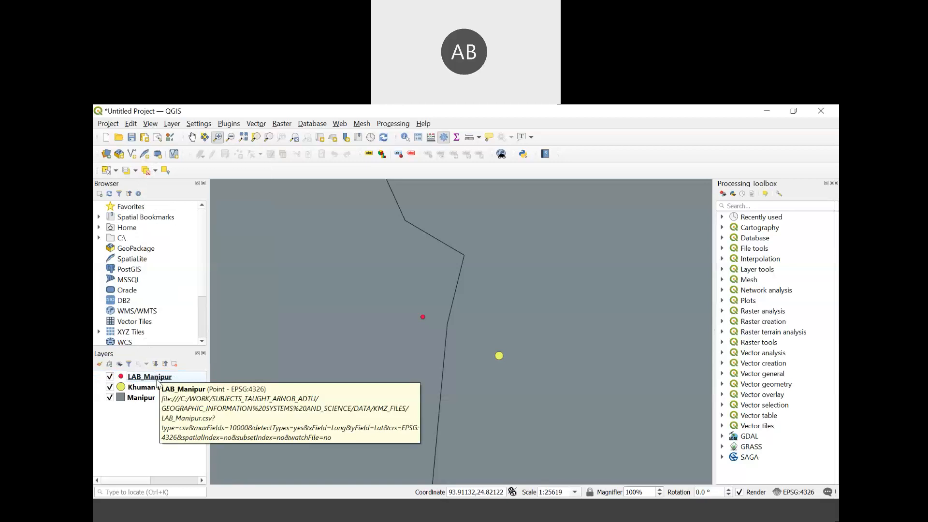
{"action": "right_click", "coordinate": [158, 382]}
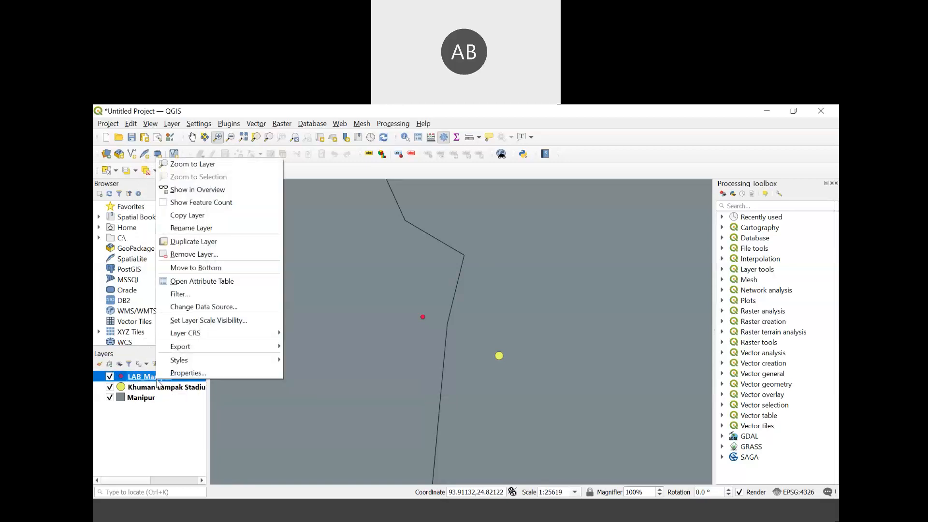
{"action": "mouse_move", "coordinate": [197, 352]}
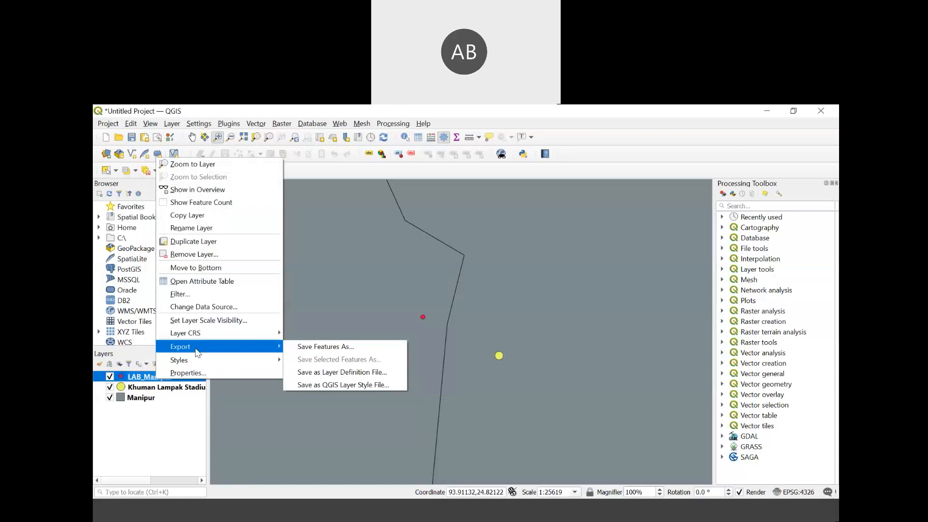
{"action": "left_click", "coordinate": [168, 408]}
- Start exporting the features of the LAB_Manipur layer with ESRI Shapefile as the output format
{"action": "left_click", "coordinate": [168, 379]}
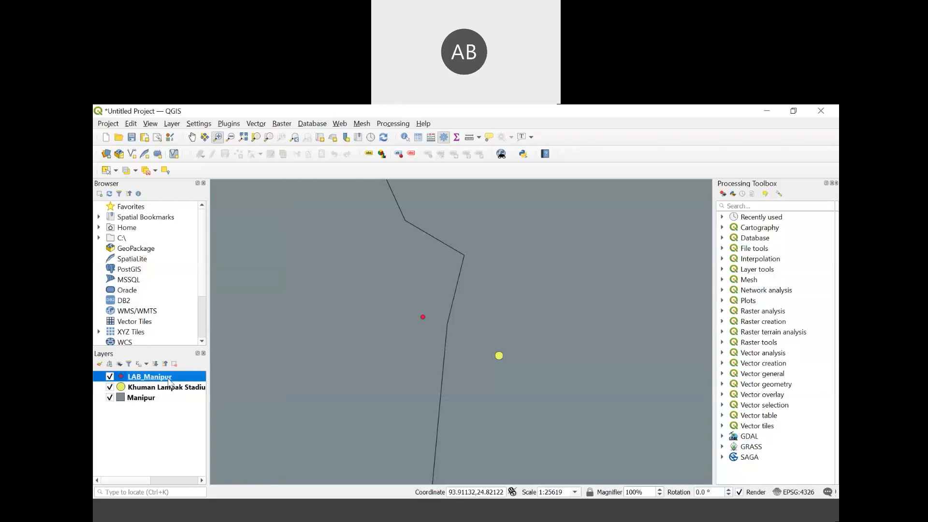
{"action": "right_click", "coordinate": [169, 382]}
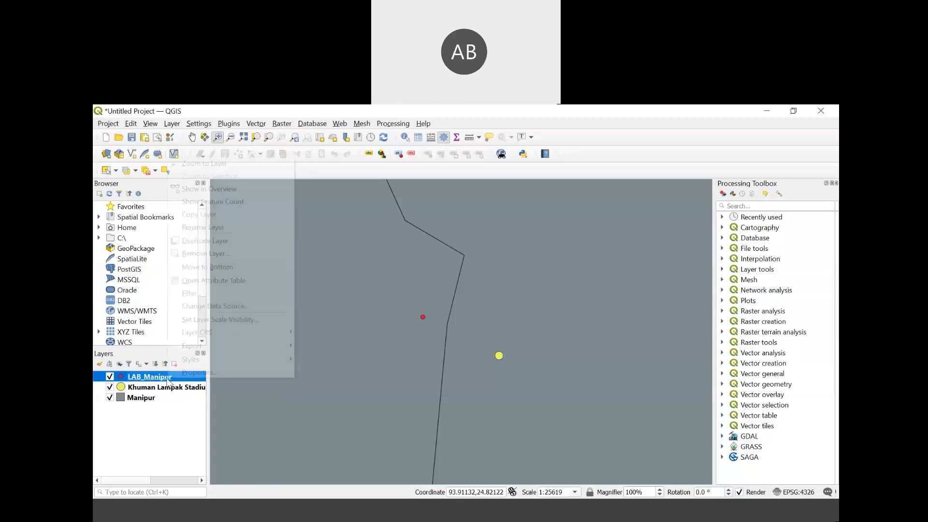
{"action": "mouse_move", "coordinate": [233, 351]}
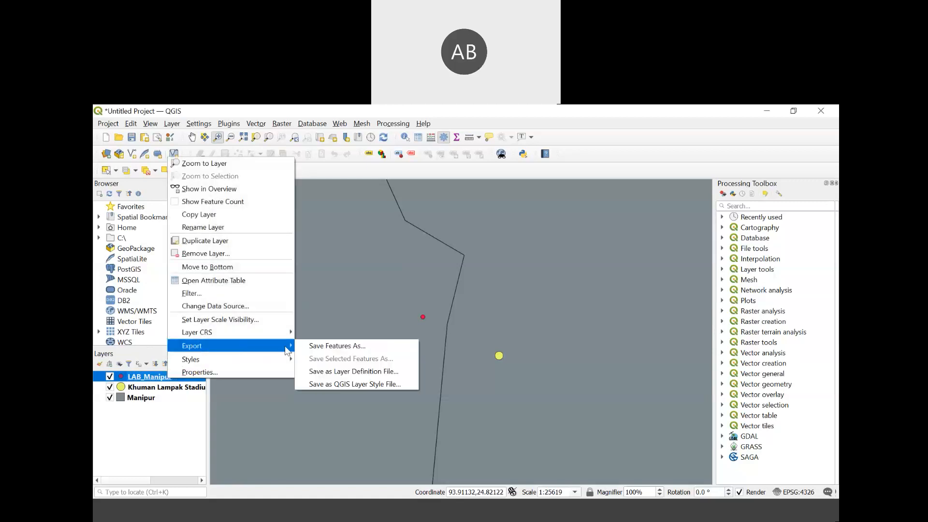
{"action": "left_click", "coordinate": [330, 348]}
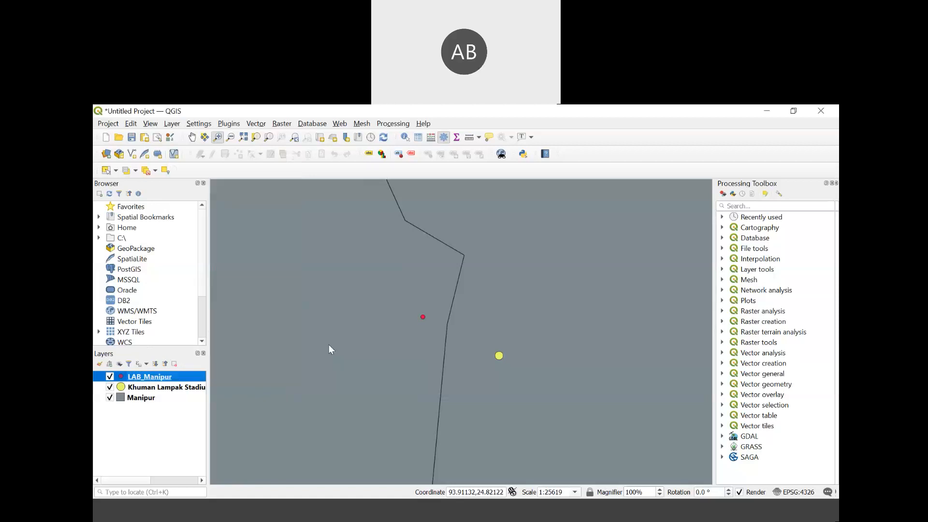
{"action": "left_click_drag", "start_coordinate": [465, 222], "coordinate": [385, 195]}
{"action": "left_click", "coordinate": [426, 222]}
{"action": "left_click", "coordinate": [425, 224]}
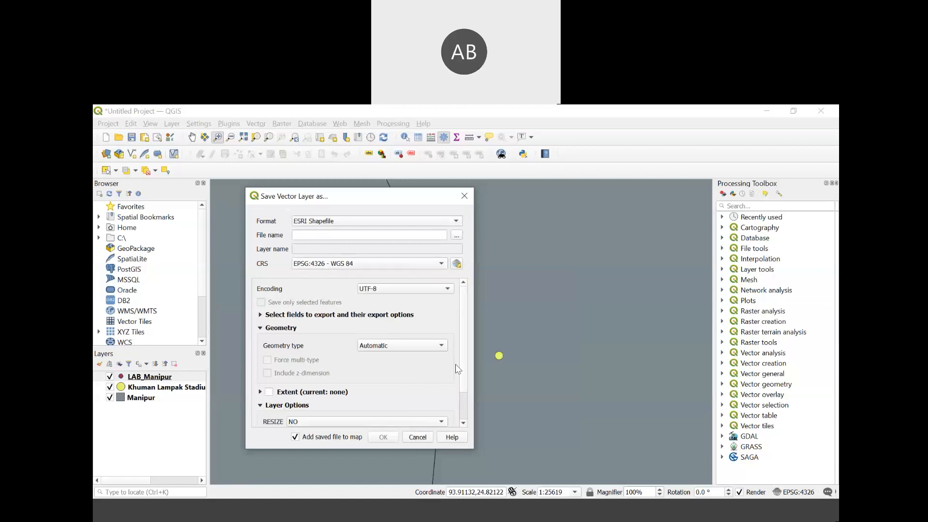
{"action": "left_click_drag", "start_coordinate": [463, 371], "coordinate": [472, 324]}
- Save the exported shapefile as Assembly Building Manipur in the KMZ_FILES folder and add it to the map
{"action": "left_click", "coordinate": [456, 235]}
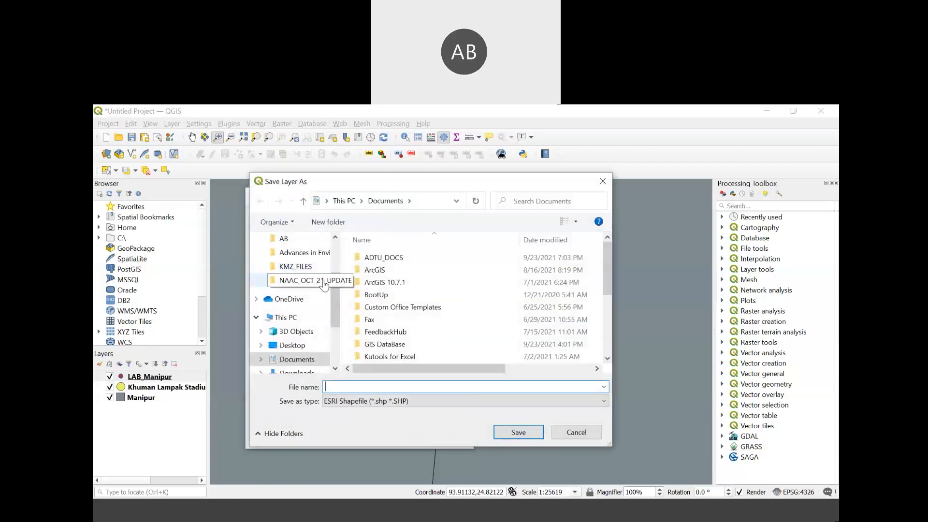
{"action": "left_click", "coordinate": [302, 268]}
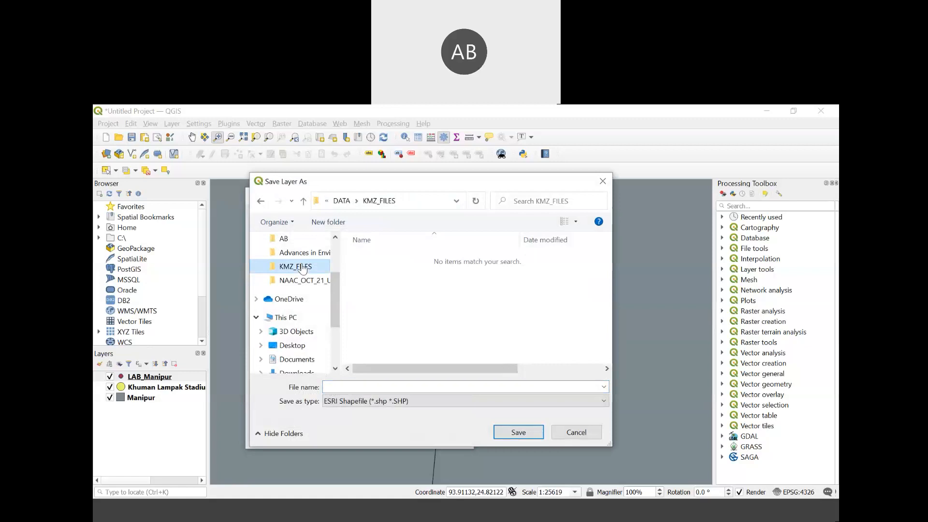
{"action": "left_click", "coordinate": [443, 386]}
{"action": "type", "text": "Assembl"}
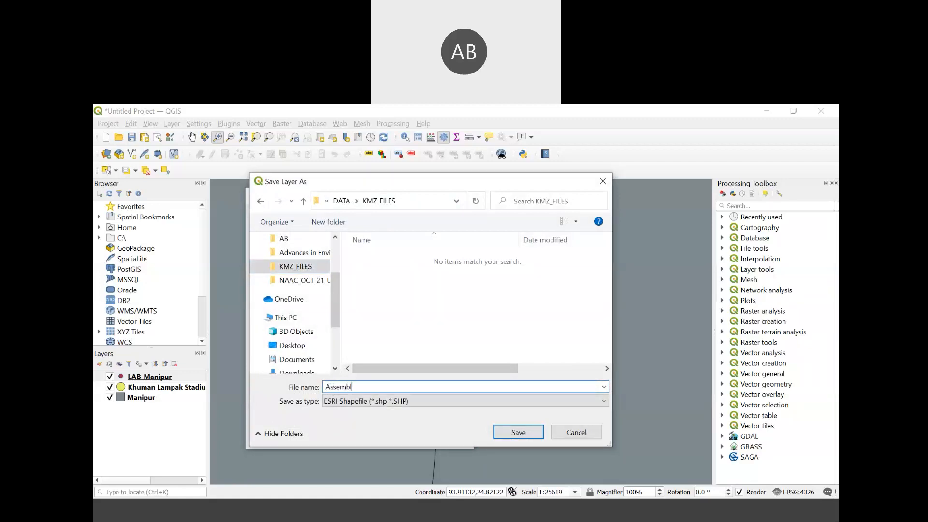
{"action": "type", "text": "y Building Manipur"}
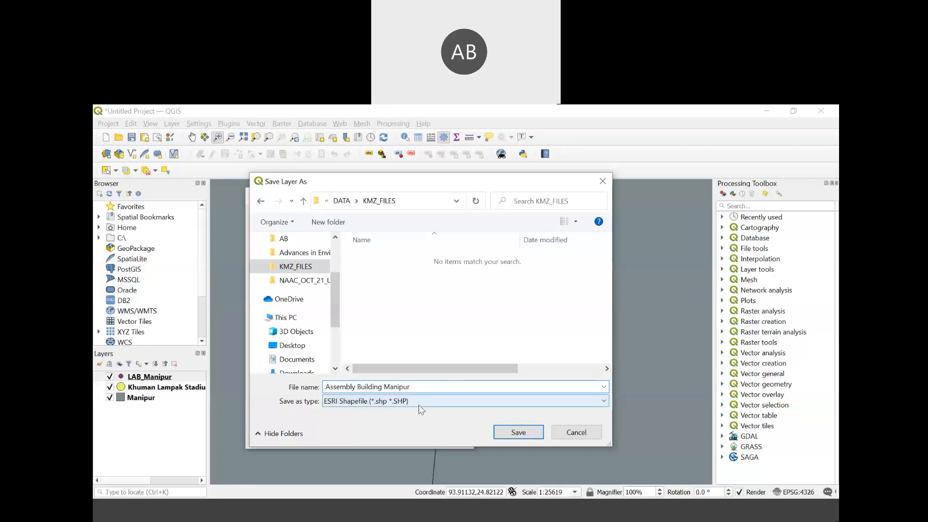
{"action": "left_click", "coordinate": [518, 437]}
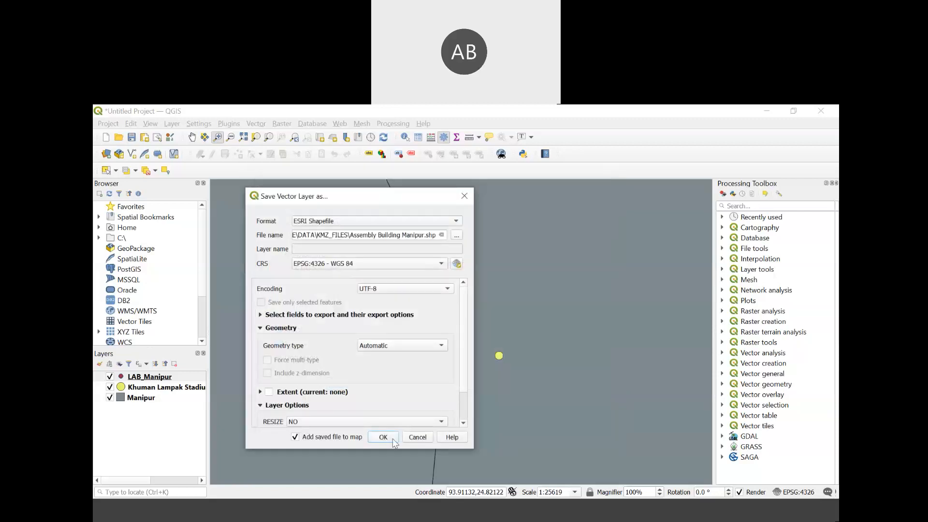
{"action": "left_click", "coordinate": [393, 439]}
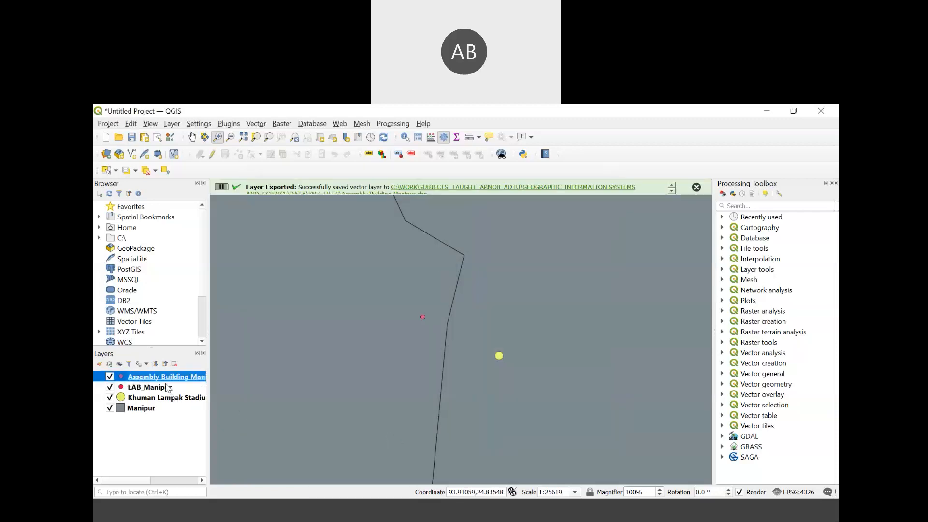
- Remove the original LAB_Manipur layer from the project
{"action": "right_click", "coordinate": [160, 388]}
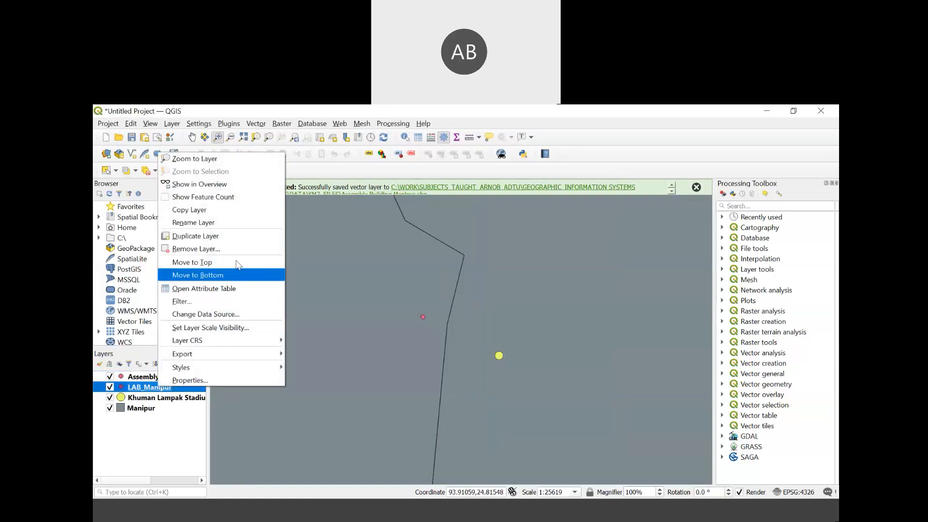
{"action": "left_click", "coordinate": [241, 246]}
{"action": "left_click", "coordinate": [467, 321]}
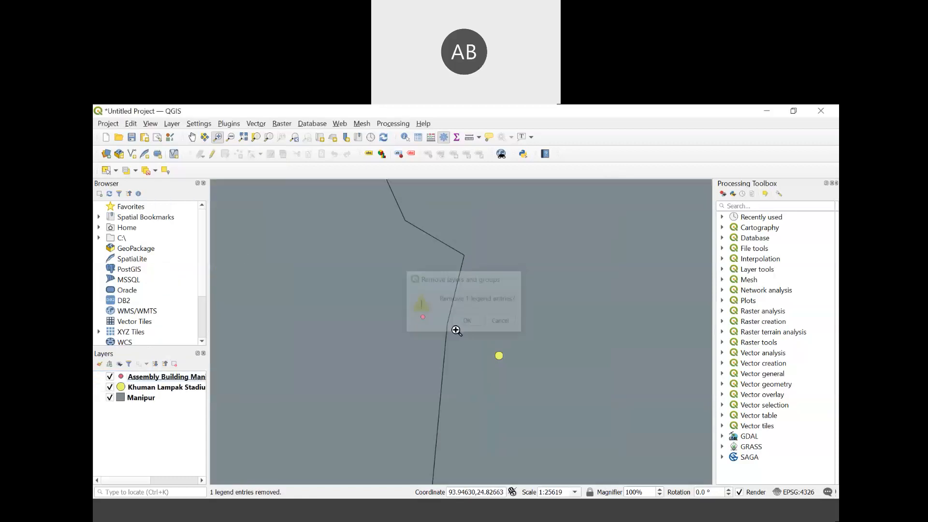
- Style the Manipur layer with categorized symbology on the NAME_2 field, classified with random colors
{"action": "left_click", "coordinate": [122, 401]}
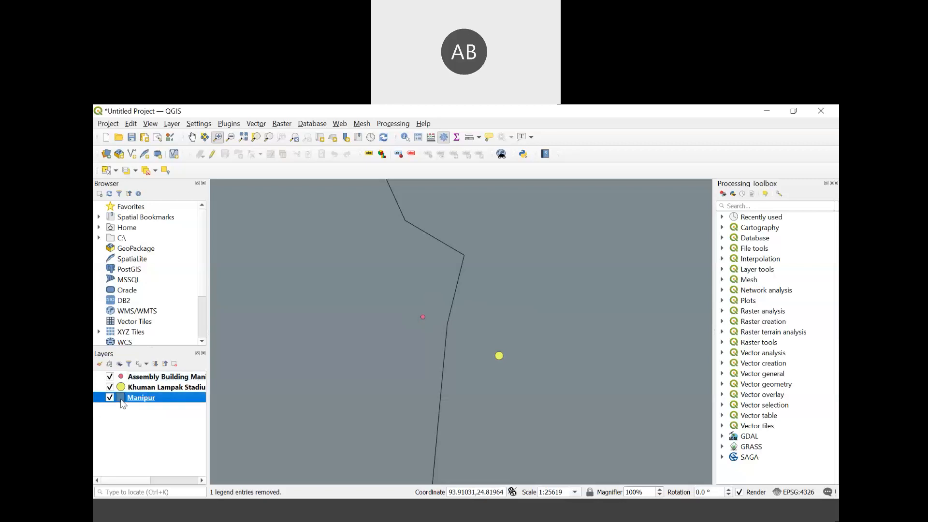
{"action": "double_click", "coordinate": [149, 400]}
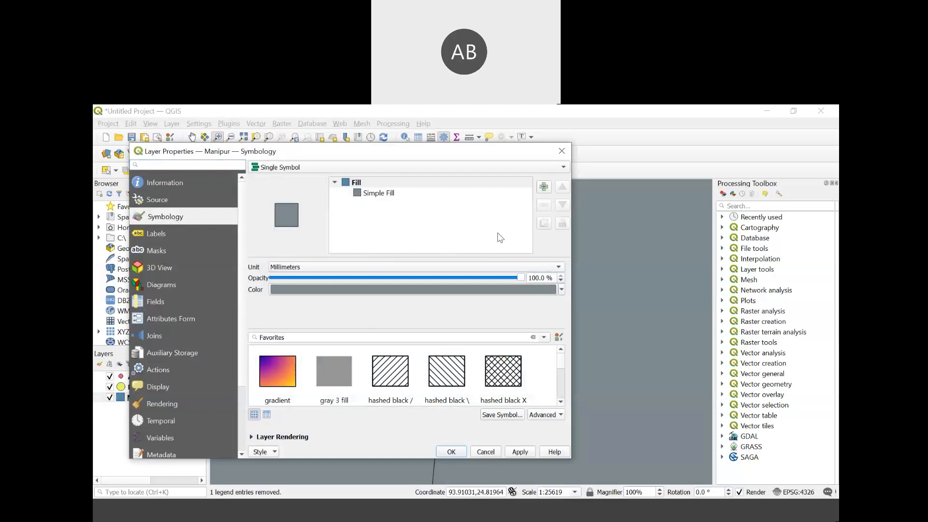
{"action": "left_click", "coordinate": [505, 168]}
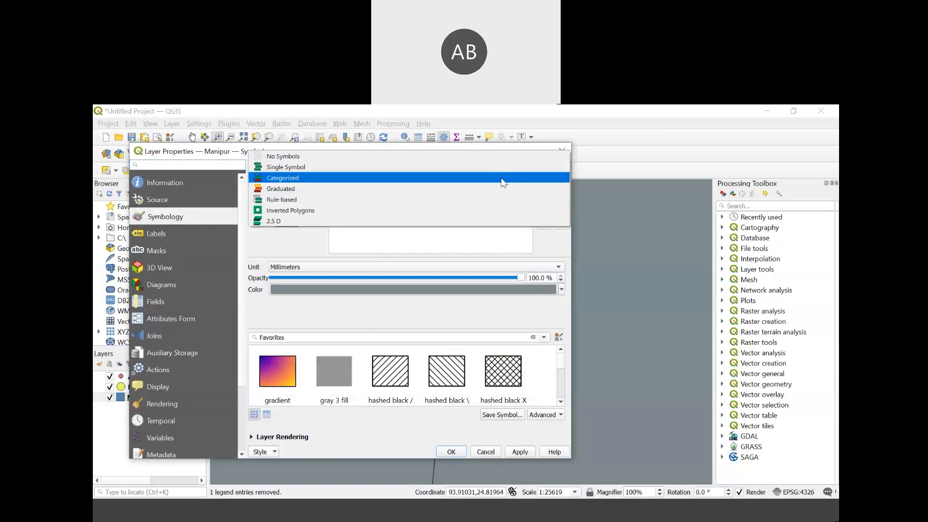
{"action": "left_click", "coordinate": [498, 181]}
{"action": "left_click", "coordinate": [548, 184]}
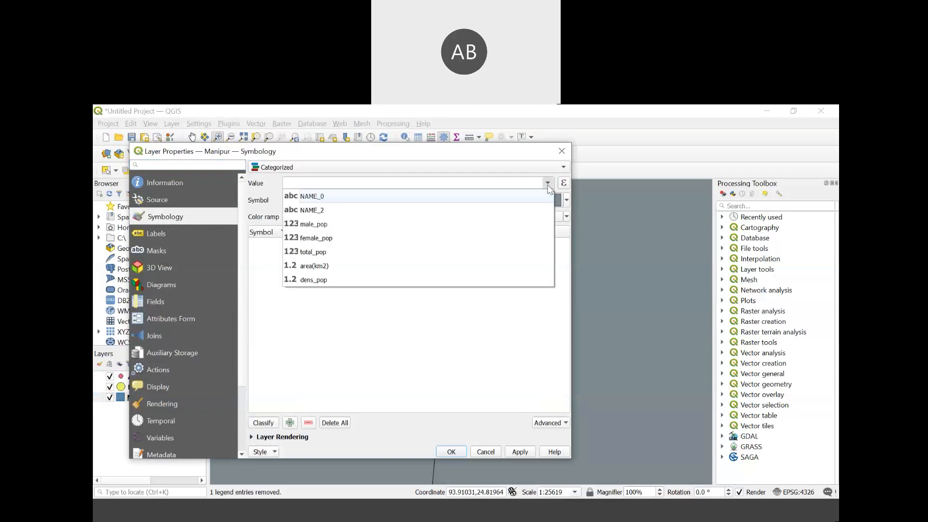
{"action": "left_click", "coordinate": [527, 207]}
{"action": "left_click", "coordinate": [267, 427]}
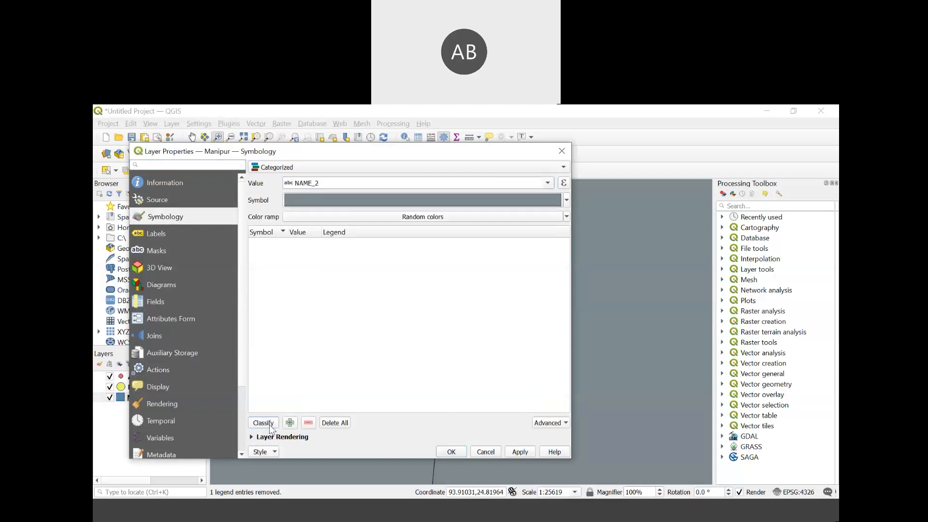
{"action": "left_click", "coordinate": [446, 454]}
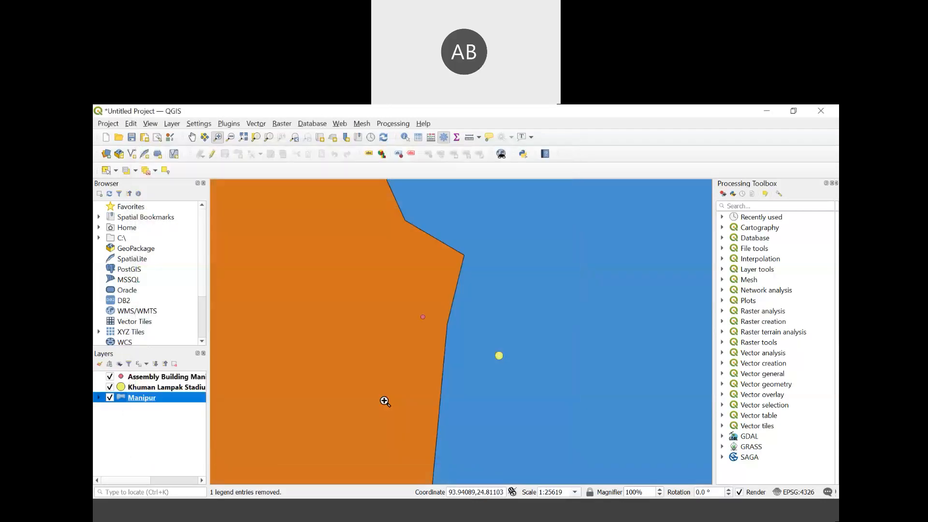
- Set the Assembly Building Manipur marker to yellow (#eee416) with a size of 4.4 mm
{"action": "right_click", "coordinate": [122, 376]}
{"action": "left_click", "coordinate": [145, 371]}
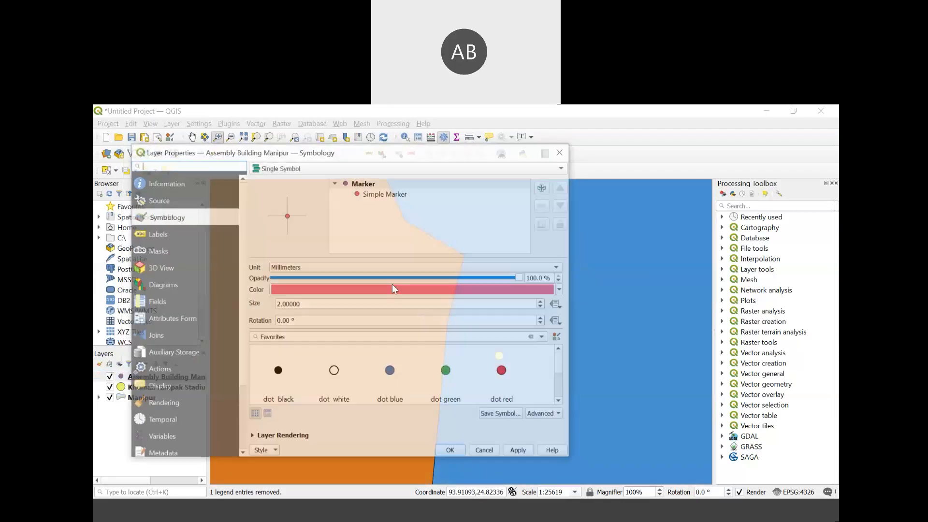
{"action": "left_click", "coordinate": [333, 289]}
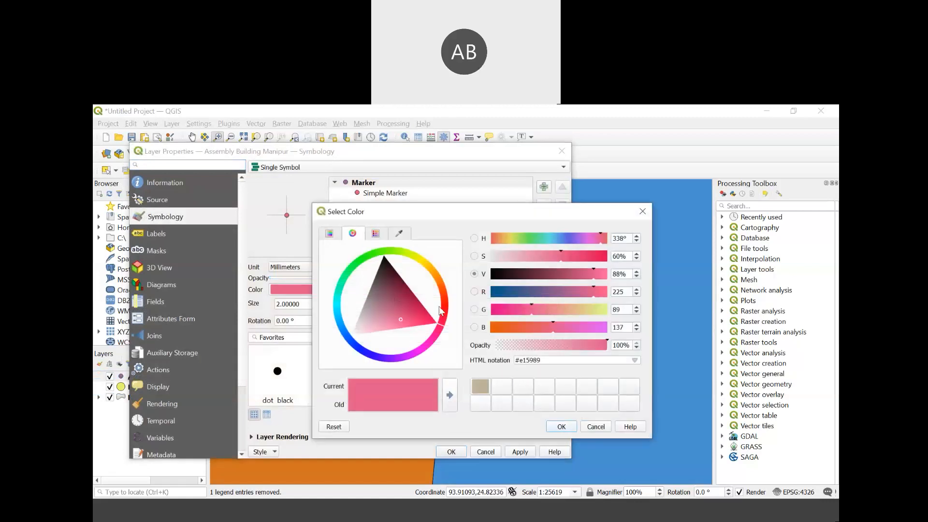
{"action": "left_click", "coordinate": [420, 261]}
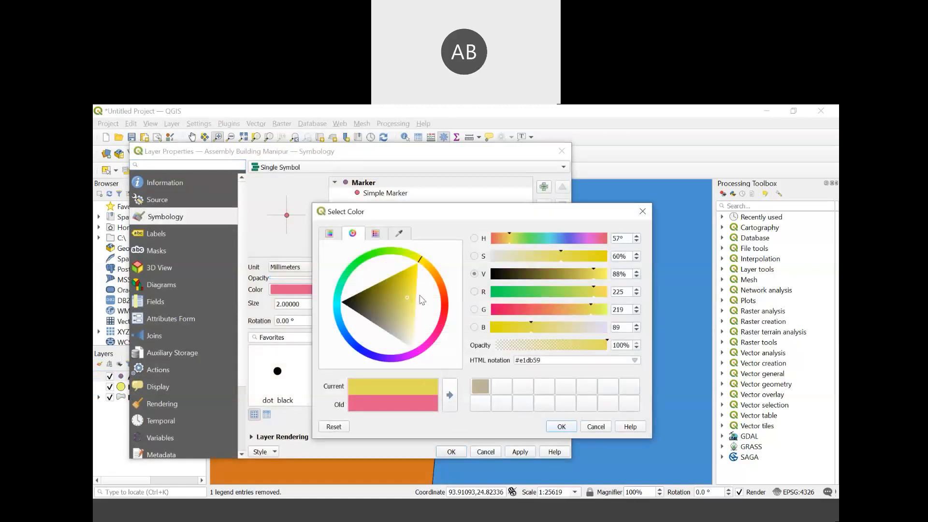
{"action": "left_click", "coordinate": [411, 273]}
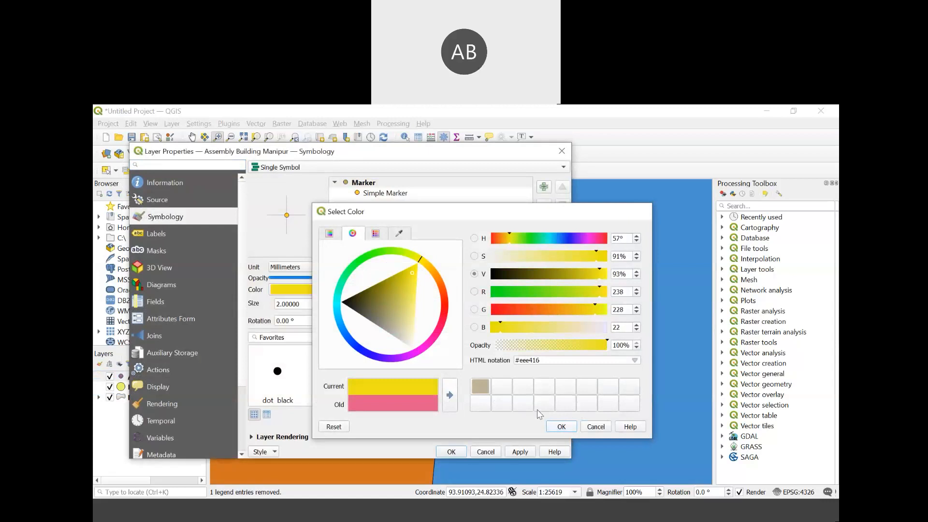
{"action": "left_click", "coordinate": [561, 427]}
{"action": "left_click", "coordinate": [543, 302]}
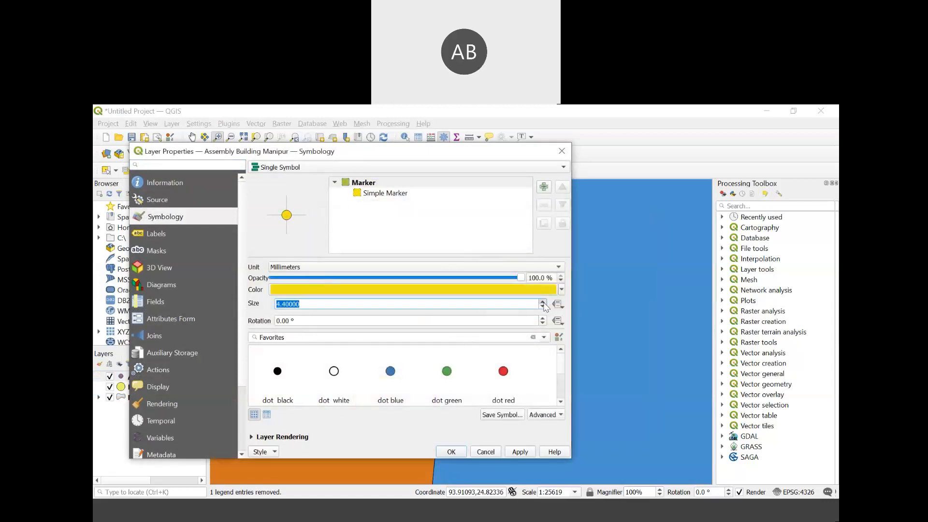
{"action": "left_click", "coordinate": [520, 451]}
{"action": "left_click", "coordinate": [451, 452]}
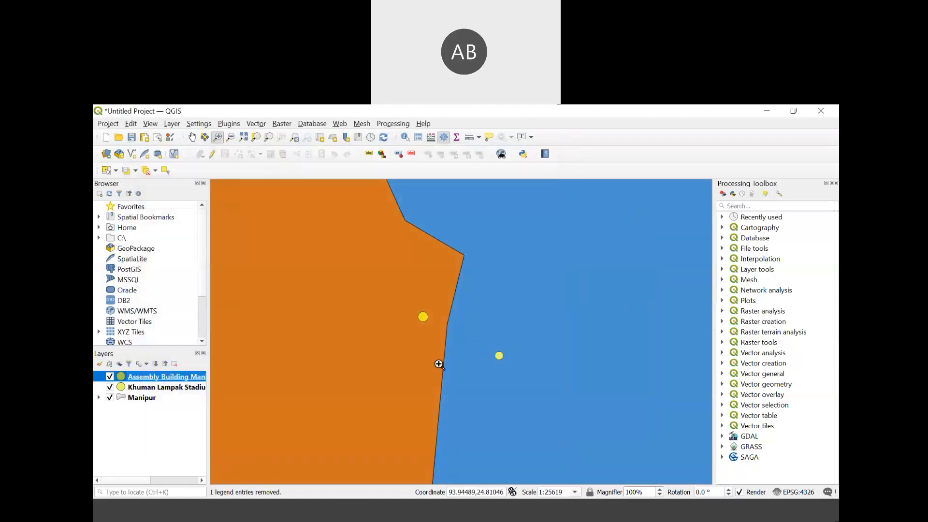
- Start exporting the features of the Khuman Lampak Stadium layer
{"action": "left_click", "coordinate": [122, 391]}
{"action": "right_click", "coordinate": [135, 391]}
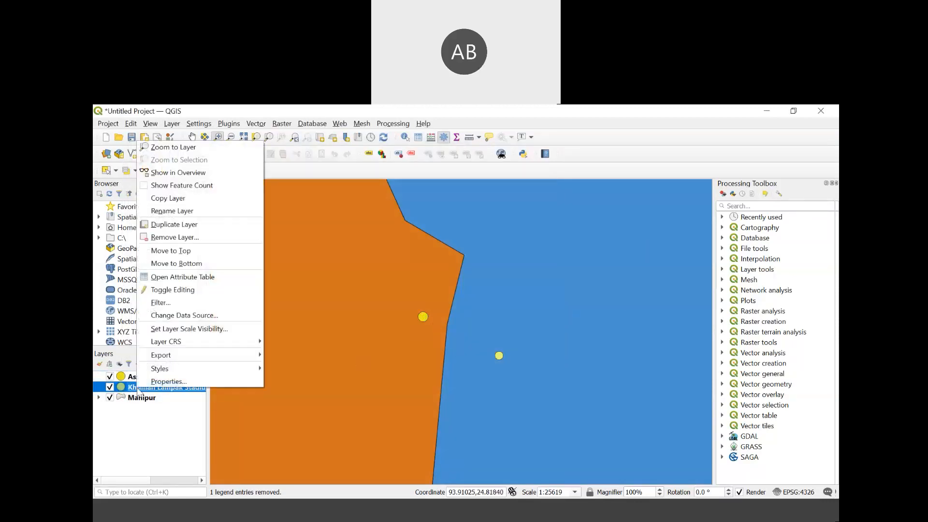
{"action": "mouse_move", "coordinate": [242, 353]}
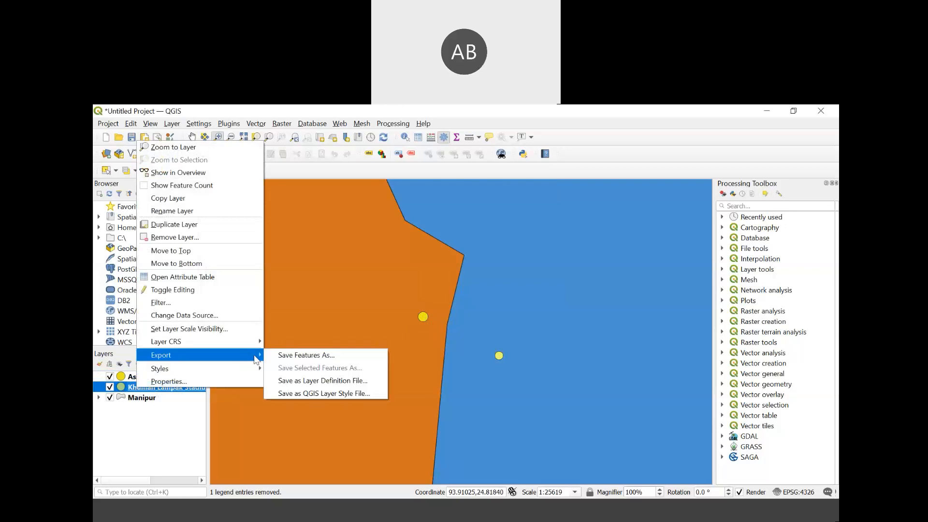
{"action": "left_click", "coordinate": [283, 359]}
{"action": "left_click_drag", "start_coordinate": [412, 204], "coordinate": [520, 222]}
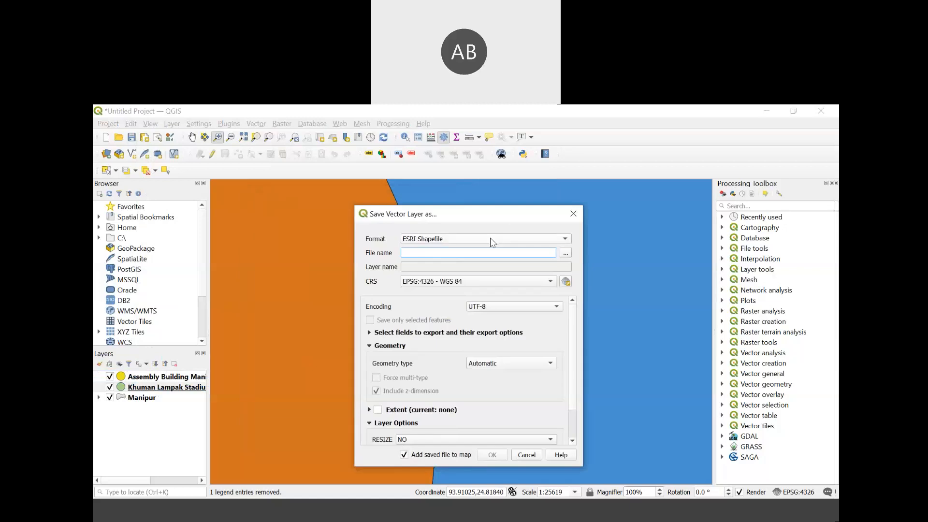
- Set the export's output file to a shapefile named Khuman Lampak Stadium in the KMZ_FILES folder
{"action": "left_click", "coordinate": [566, 253]}
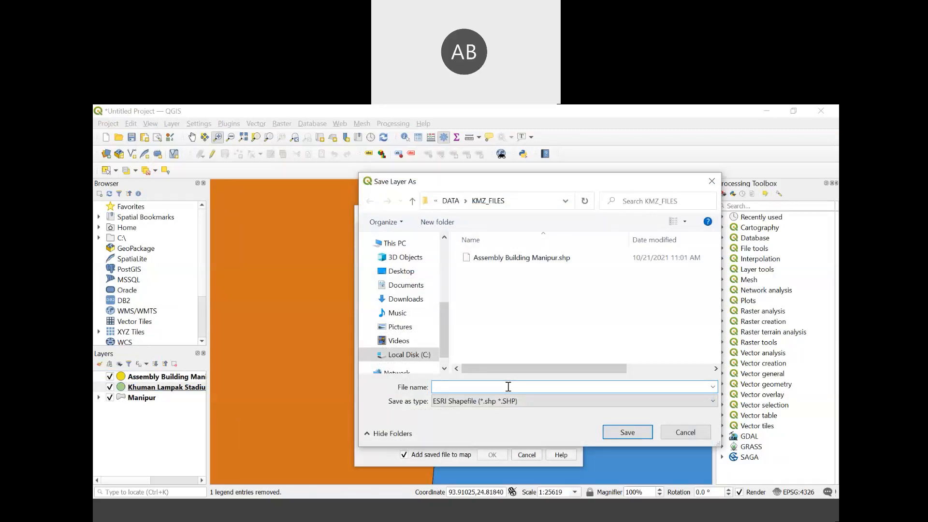
{"action": "type", "text": "Khuman"}
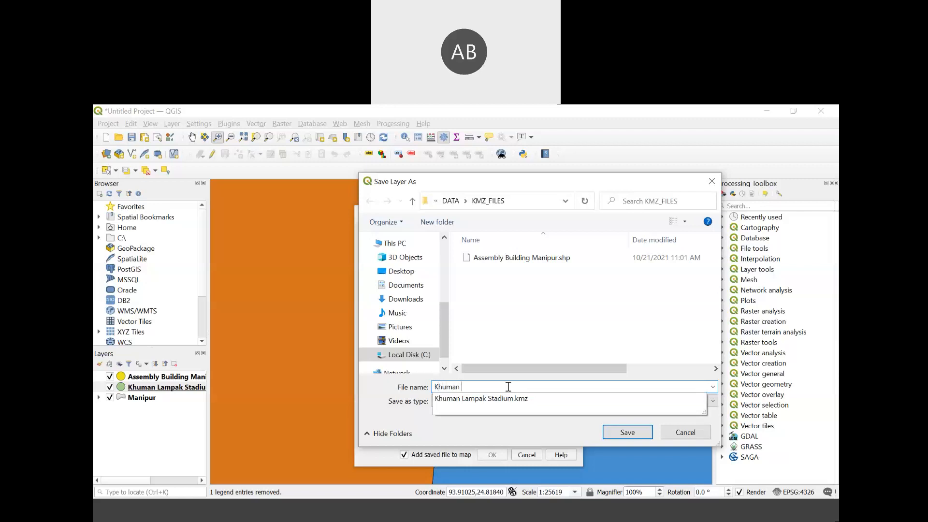
{"action": "type", "text": " Lampak Stadium"}
{"action": "left_click", "coordinate": [468, 430]}
{"action": "left_click", "coordinate": [618, 432]}
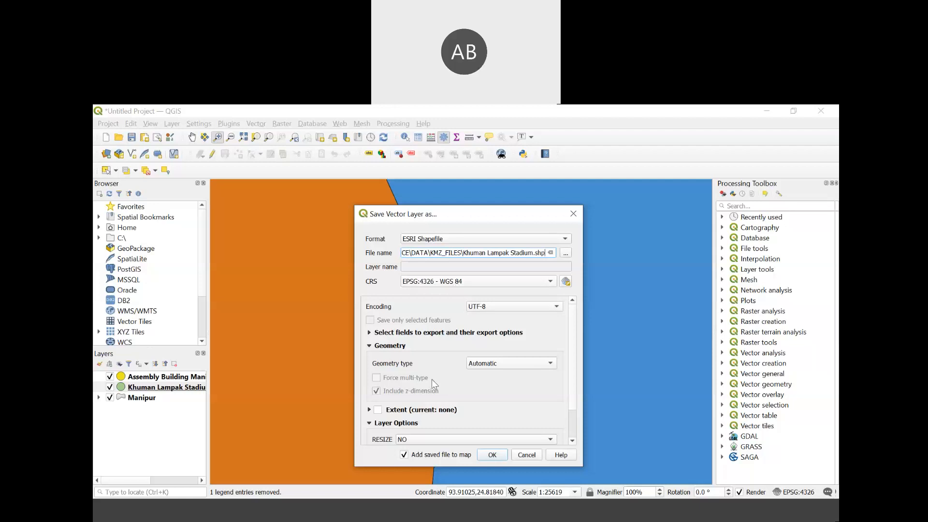
- Run the Khuman Lampak Stadium shapefile export and remove the original Khuman Lampak Stadium layer from the project
{"action": "left_click", "coordinate": [491, 454]}
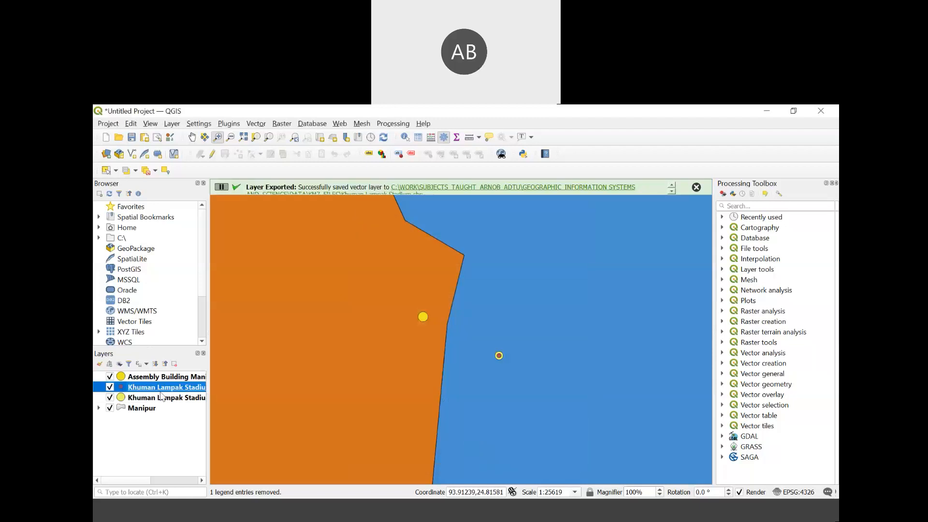
{"action": "right_click", "coordinate": [143, 399]}
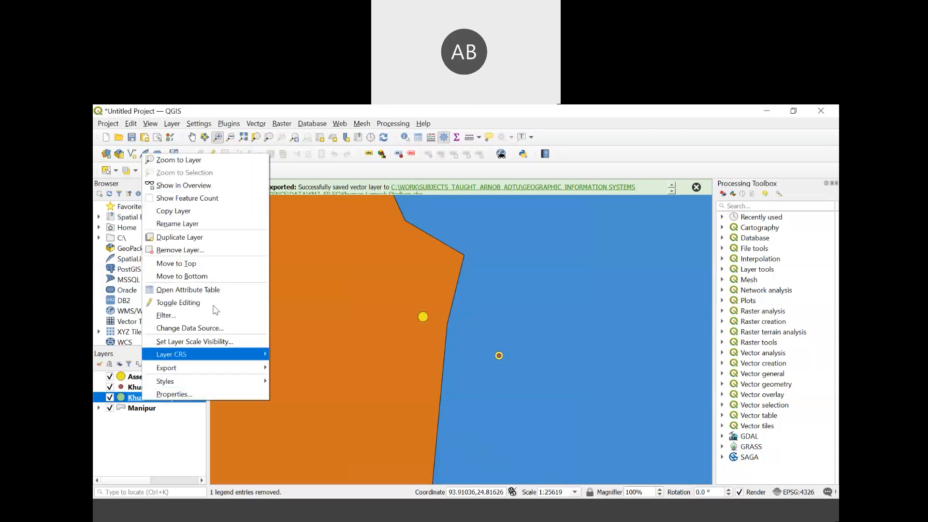
{"action": "left_click", "coordinate": [237, 250]}
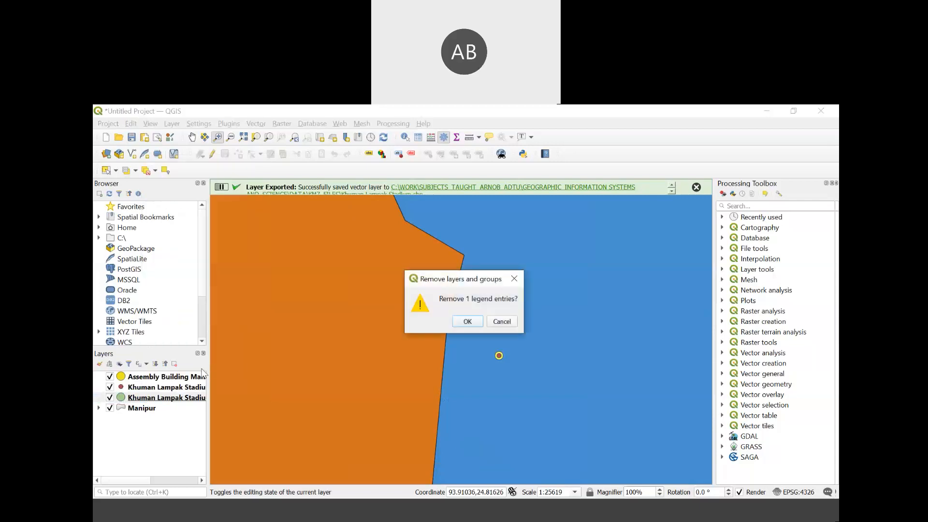
{"action": "left_click", "coordinate": [462, 322]}
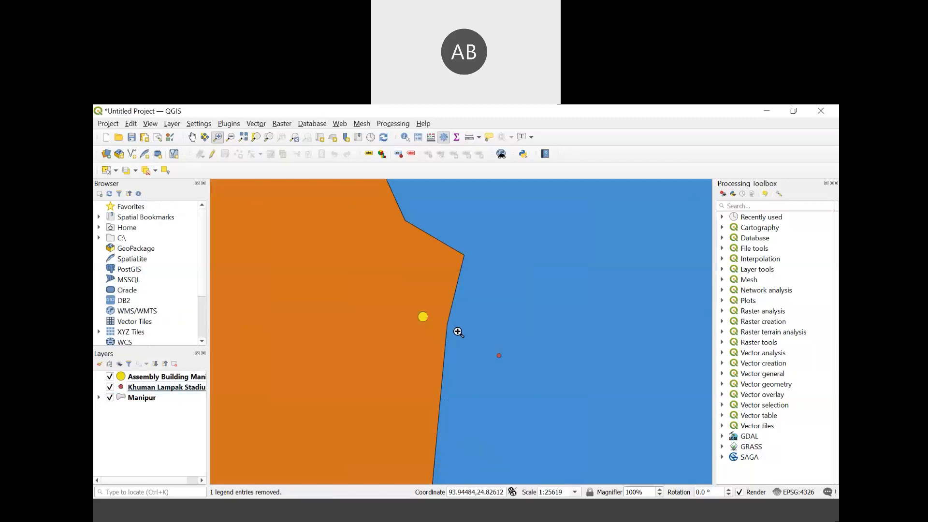
{"action": "scroll", "coordinate": [446, 323], "scroll_direction": "down", "scroll_amount": 4}
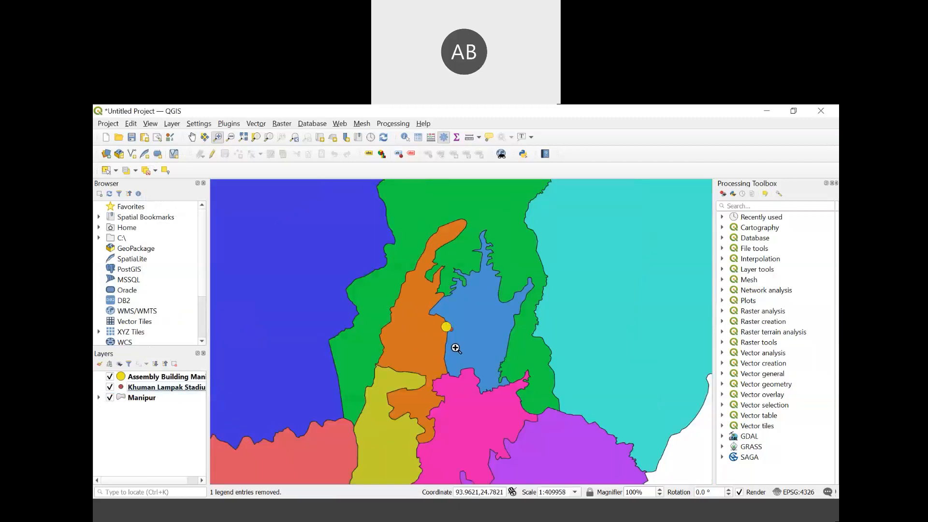
{"action": "scroll", "coordinate": [456, 348], "scroll_direction": "down", "scroll_amount": 1}
{"action": "scroll", "coordinate": [455, 348], "scroll_direction": "up", "scroll_amount": 4}
{"action": "left_click", "coordinate": [192, 138]}
{"action": "left_click_drag", "start_coordinate": [413, 186], "coordinate": [451, 299]}
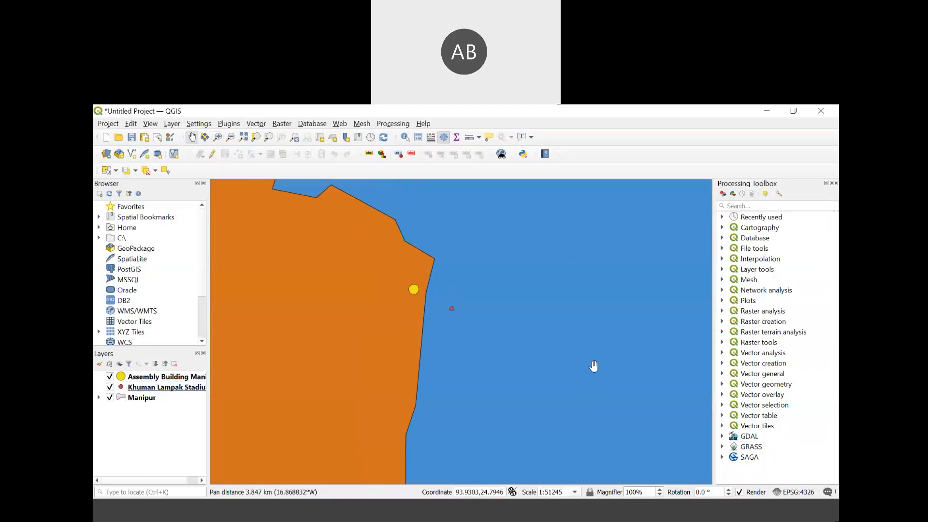
- Save the project as Project_Importing_location_GIS in the folder that contains BOOKS, DATA and REFERENCE
{"action": "left_click", "coordinate": [113, 124]}
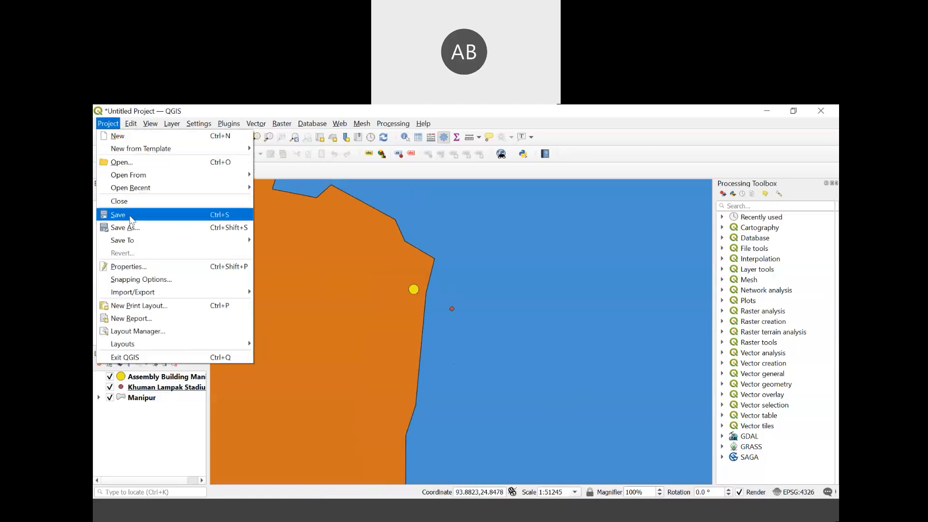
{"action": "left_click", "coordinate": [126, 214]}
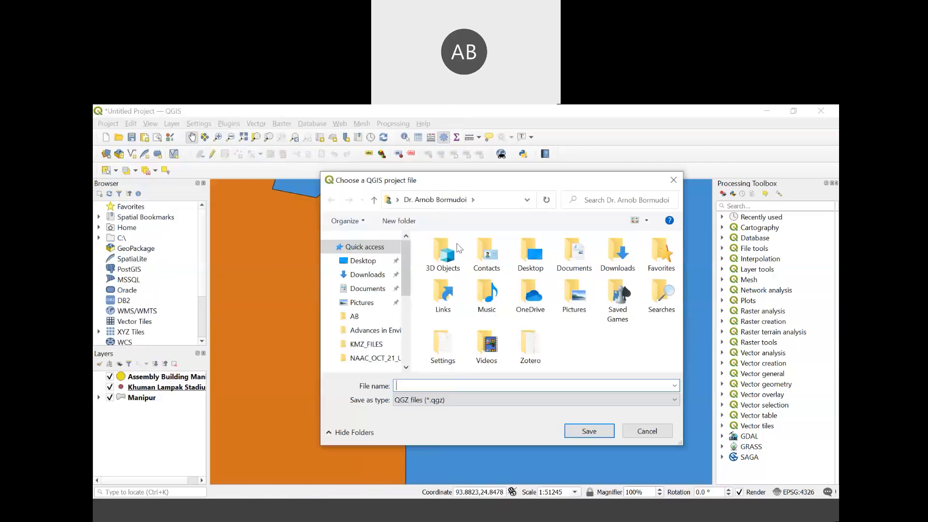
{"action": "mouse_move", "coordinate": [403, 283]}
{"action": "left_mouse_down"}
{"action": "mouse_move", "coordinate": [406, 312]}
{"action": "mouse_move", "coordinate": [406, 293]}
{"action": "left_mouse_up"}
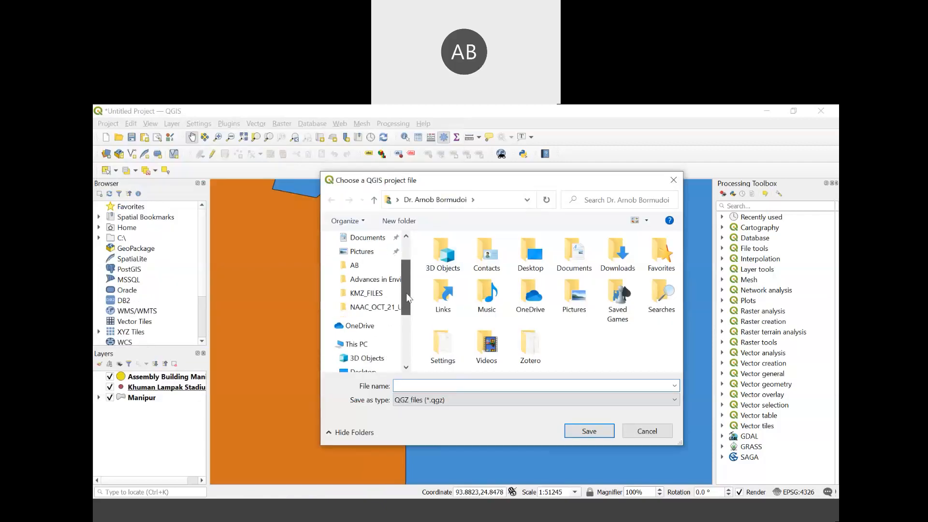
{"action": "left_click", "coordinate": [381, 344]}
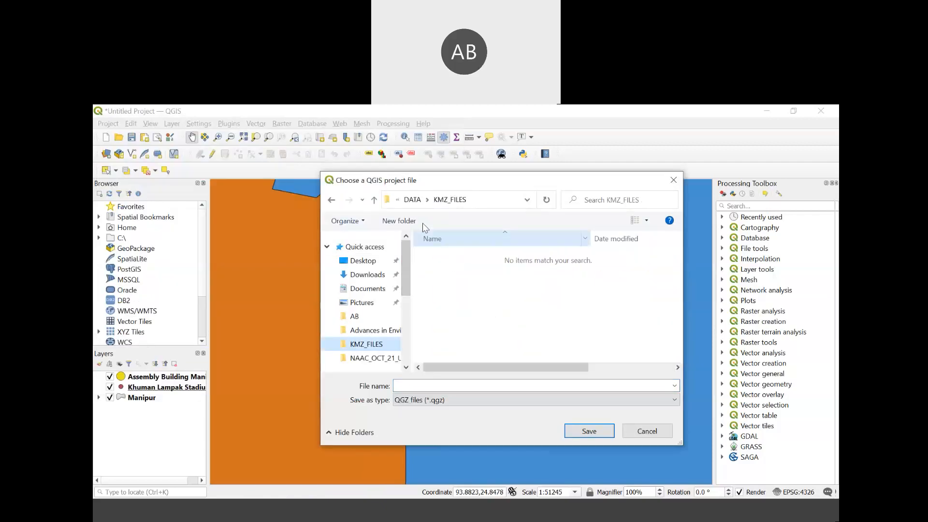
{"action": "left_click", "coordinate": [411, 199]}
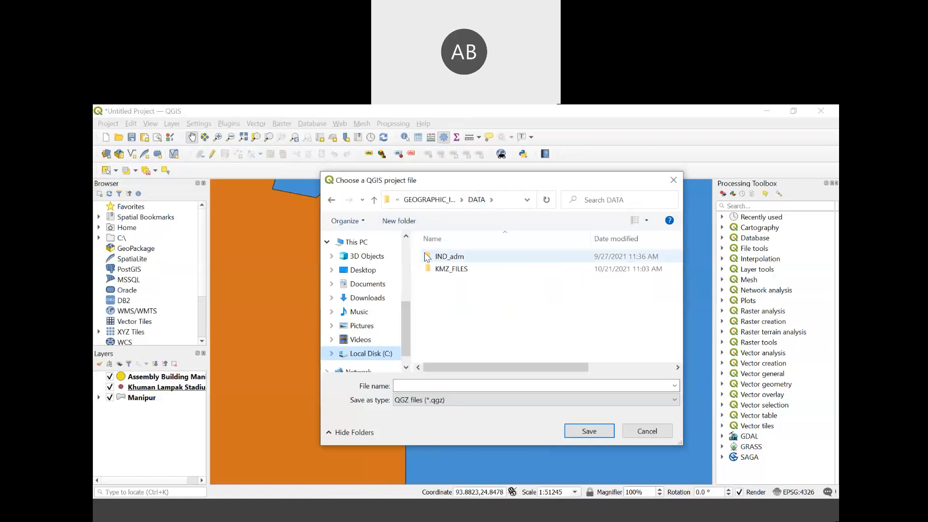
{"action": "left_click", "coordinate": [417, 200]}
{"action": "left_click", "coordinate": [474, 386]}
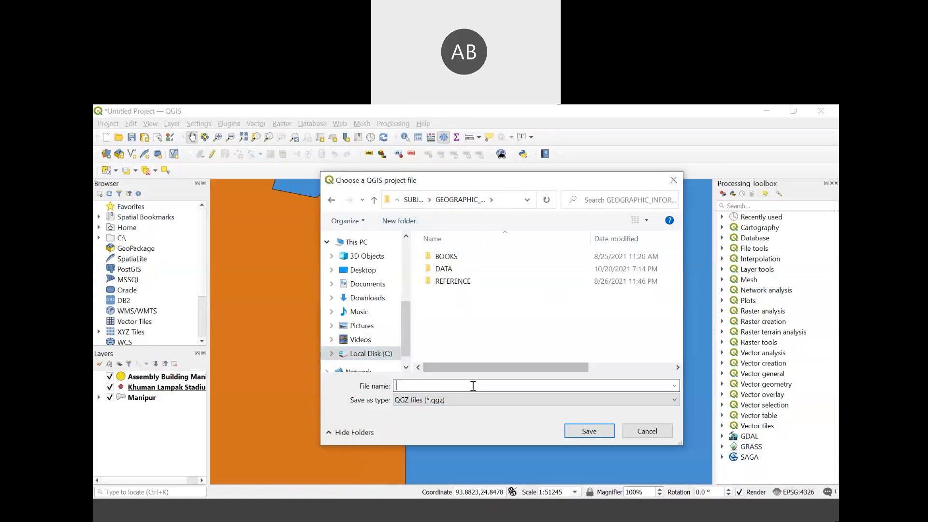
{"action": "type", "text": "Pro"}
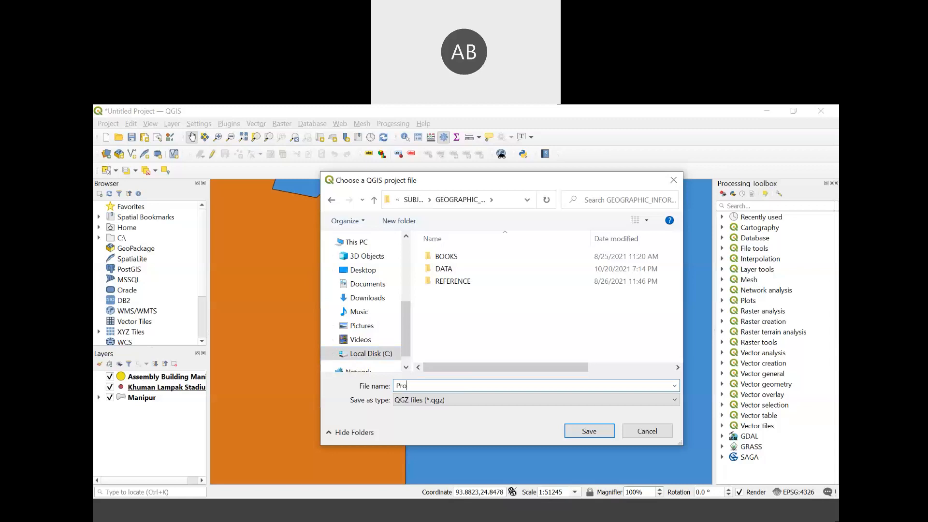
{"action": "type", "text": "ject_Importing_location_GIS"}
{"action": "left_click", "coordinate": [576, 432]}
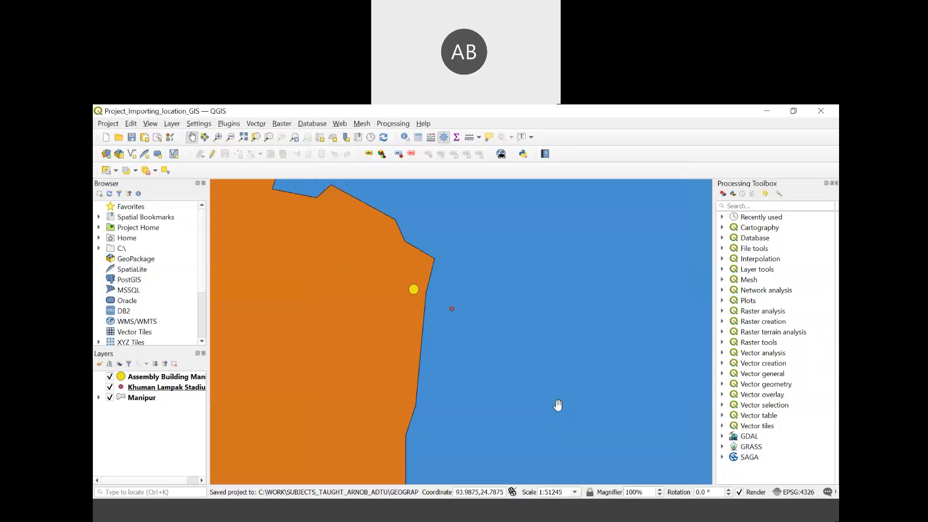
- Set the exported Khuman Lampak Stadium layer's marker to green and increase its size
{"action": "left_click", "coordinate": [120, 389]}
{"action": "right_click", "coordinate": [130, 386]}
{"action": "left_click", "coordinate": [447, 269]}
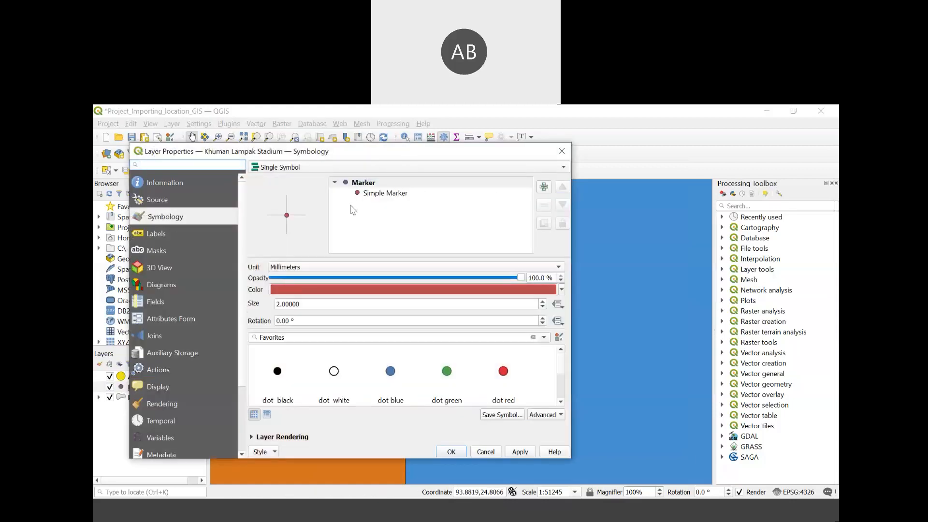
{"action": "left_click", "coordinate": [561, 290]}
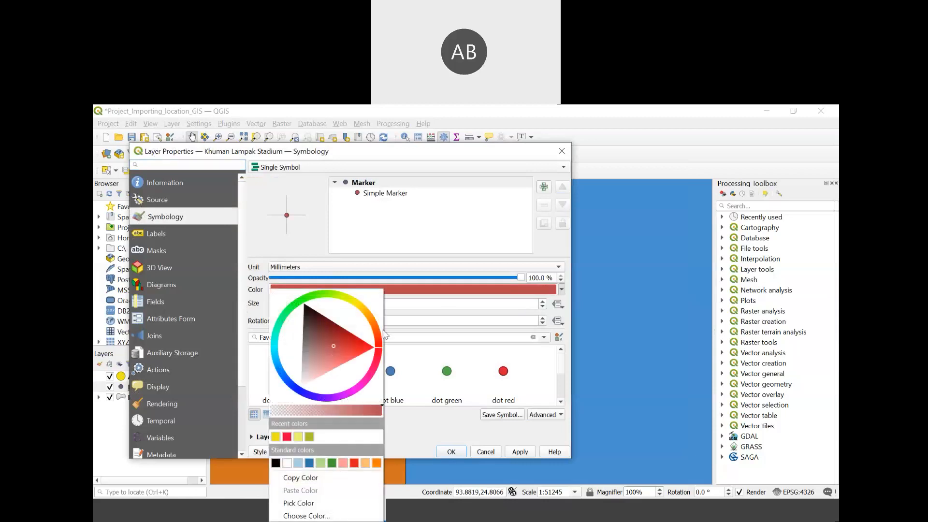
{"action": "left_click", "coordinate": [287, 317]}
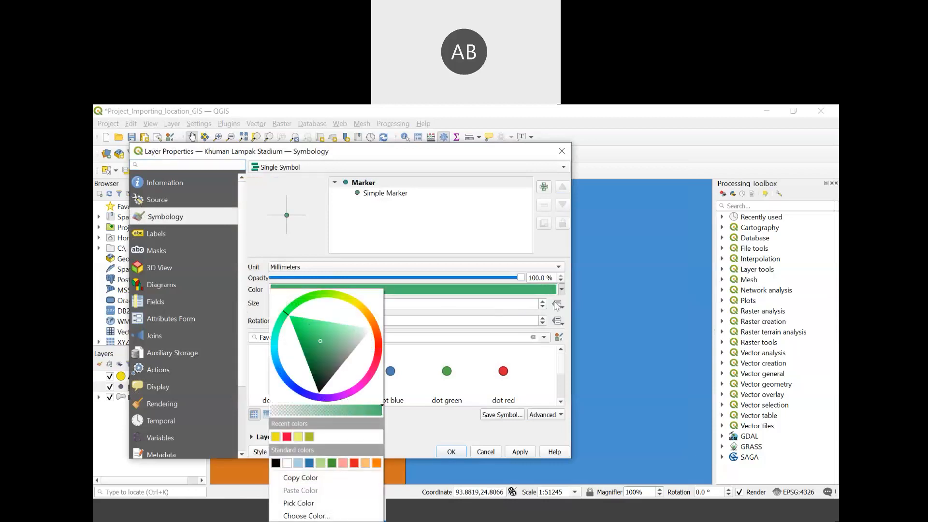
{"action": "left_click", "coordinate": [531, 305]}
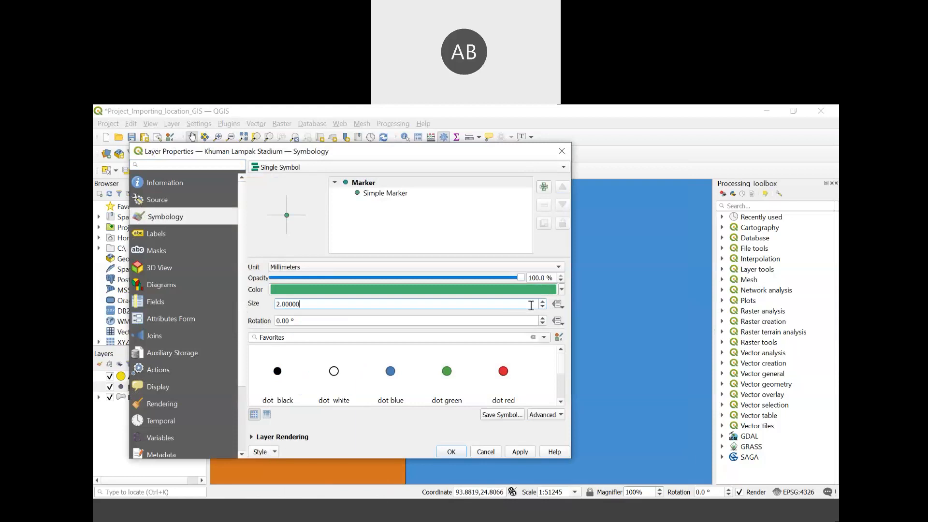
{"action": "left_click", "coordinate": [543, 302]}
{"action": "left_click", "coordinate": [543, 302]}
{"action": "left_click", "coordinate": [543, 302]}
{"action": "left_click", "coordinate": [543, 302]}
{"action": "left_click", "coordinate": [543, 302]}
{"action": "left_click", "coordinate": [542, 302]}
{"action": "left_click", "coordinate": [542, 302]}
{"action": "left_click", "coordinate": [542, 302]}
{"action": "left_click", "coordinate": [517, 450]}
{"action": "left_click", "coordinate": [458, 453]}
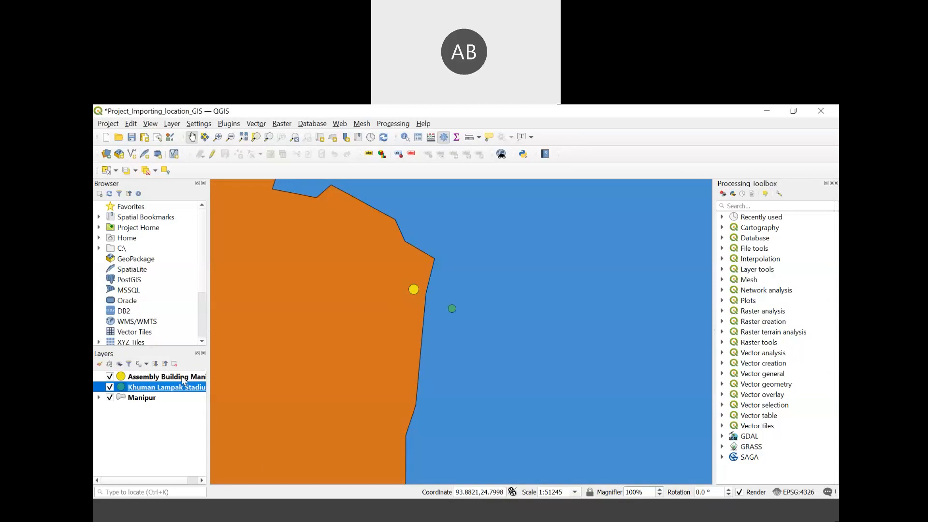
{"action": "scroll", "coordinate": [402, 313], "scroll_direction": "up", "scroll_amount": 5}
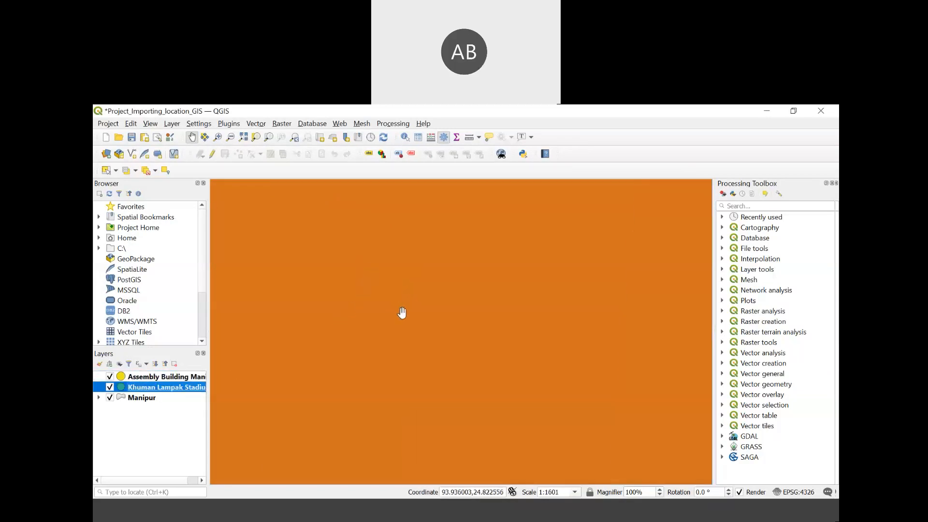
{"action": "scroll", "coordinate": [402, 313], "scroll_direction": "down", "scroll_amount": 10}
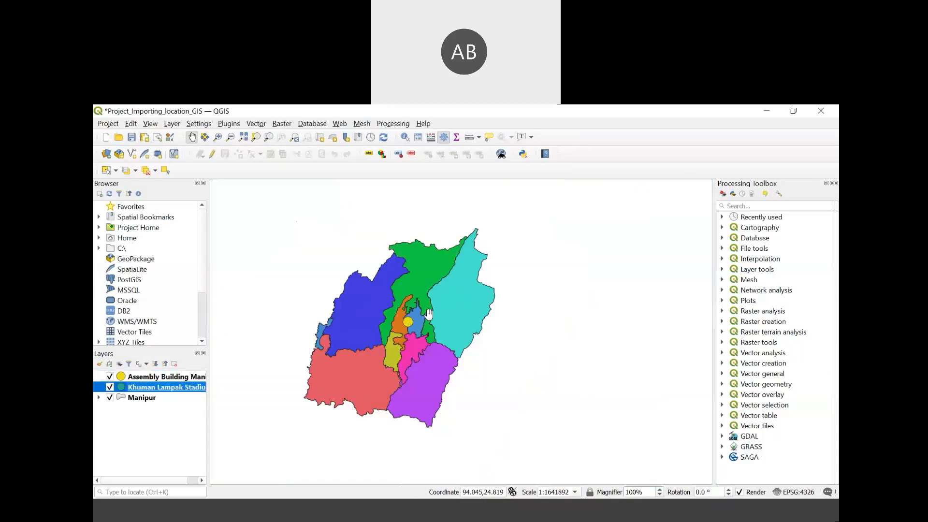
{"action": "scroll", "coordinate": [428, 314], "scroll_direction": "up", "scroll_amount": 4}
{"action": "left_click_drag", "start_coordinate": [358, 311], "coordinate": [542, 255]}
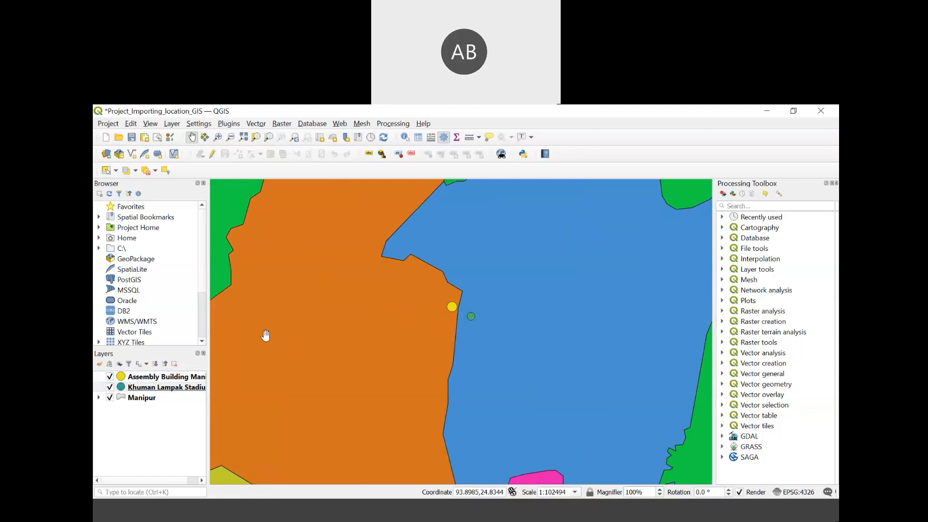
- Open the attribute table of the Assembly Building Manipur layer and reposition its window over the map
{"action": "right_click", "coordinate": [187, 381]}
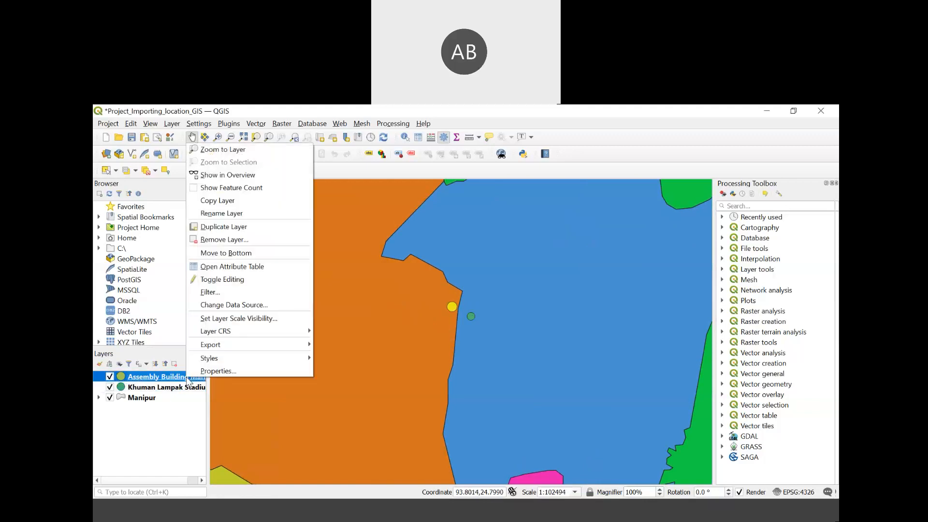
{"action": "left_click", "coordinate": [251, 268]}
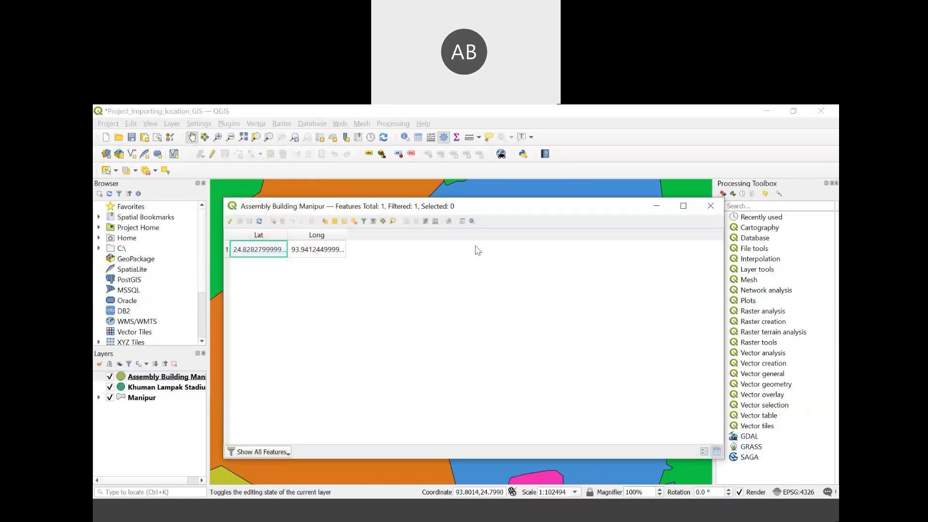
{"action": "left_click_drag", "start_coordinate": [489, 211], "coordinate": [539, 223]}
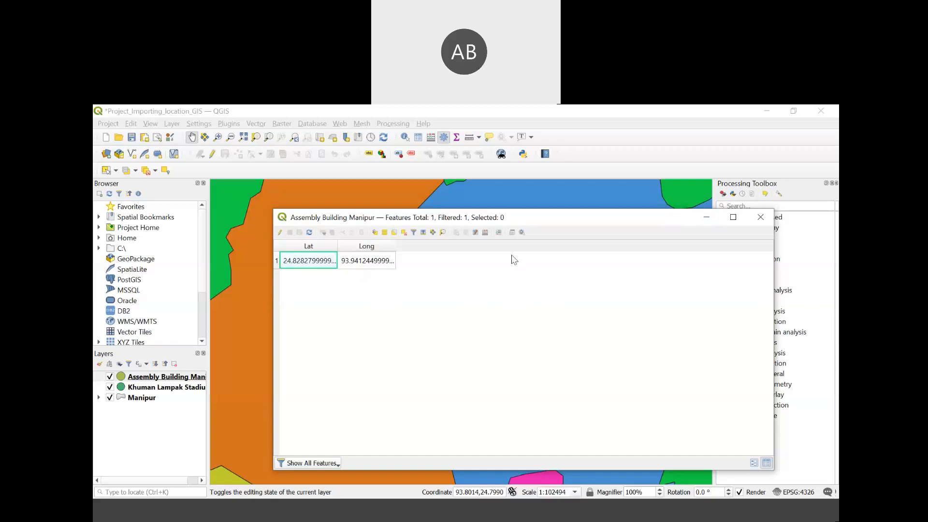
{"action": "left_click_drag", "start_coordinate": [519, 222], "coordinate": [575, 339]}
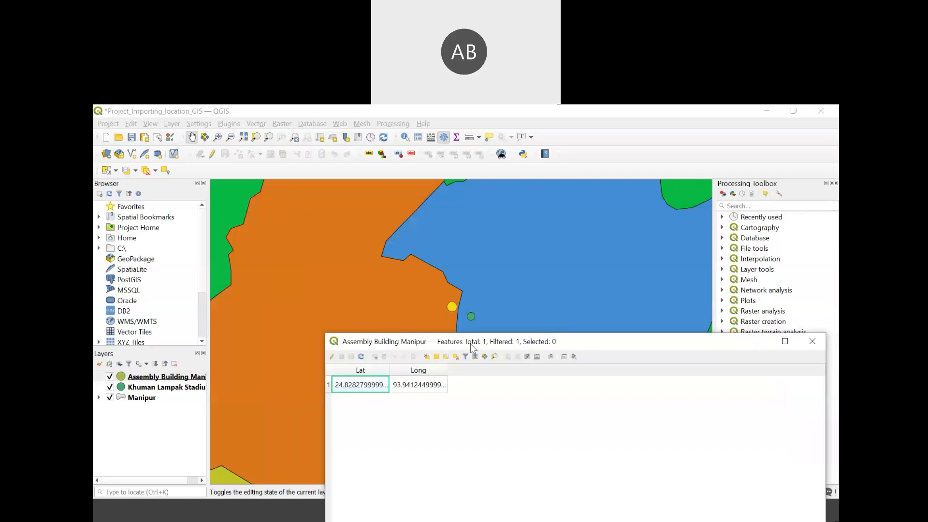
{"action": "left_click_drag", "start_coordinate": [471, 344], "coordinate": [436, 342]}
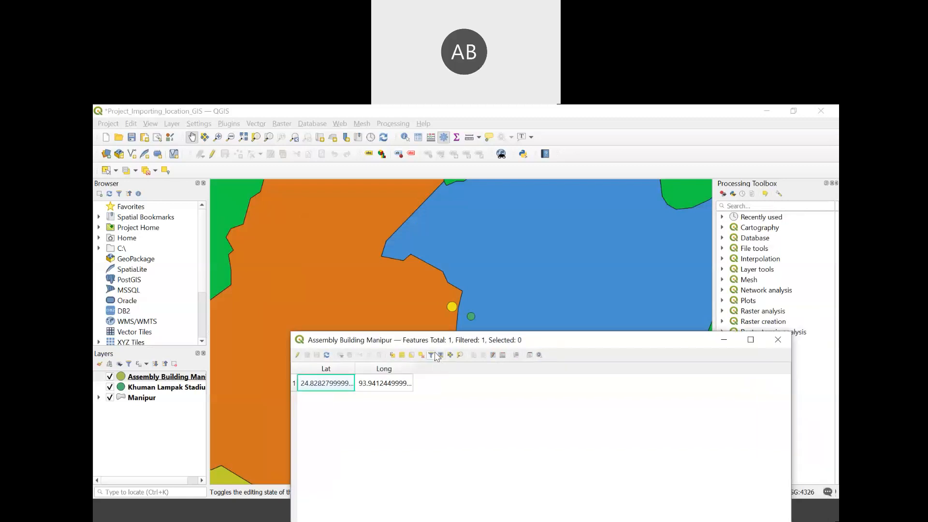
{"action": "left_click_drag", "start_coordinate": [400, 338], "coordinate": [394, 230]}
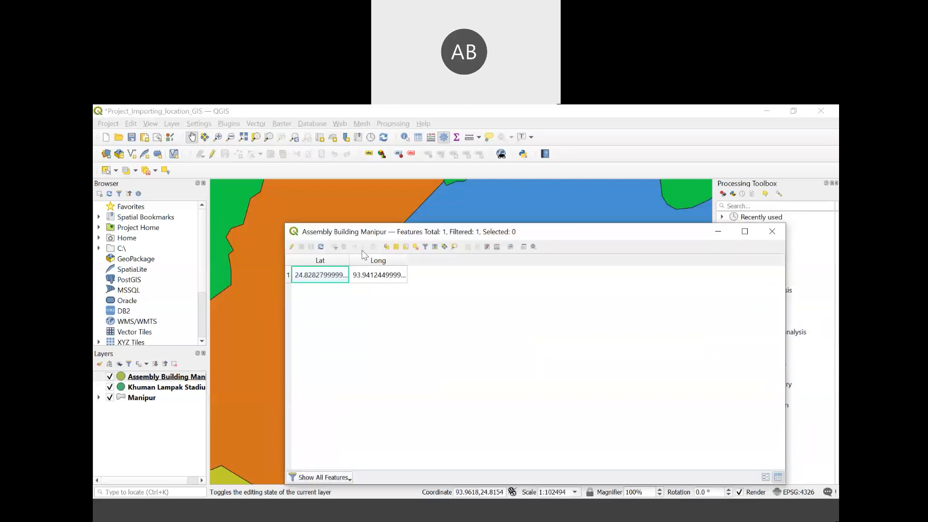
- Enable editing on the Assembly Building Manipur layer and add a Text (string) field called Name with length 10
{"action": "left_click", "coordinate": [290, 247]}
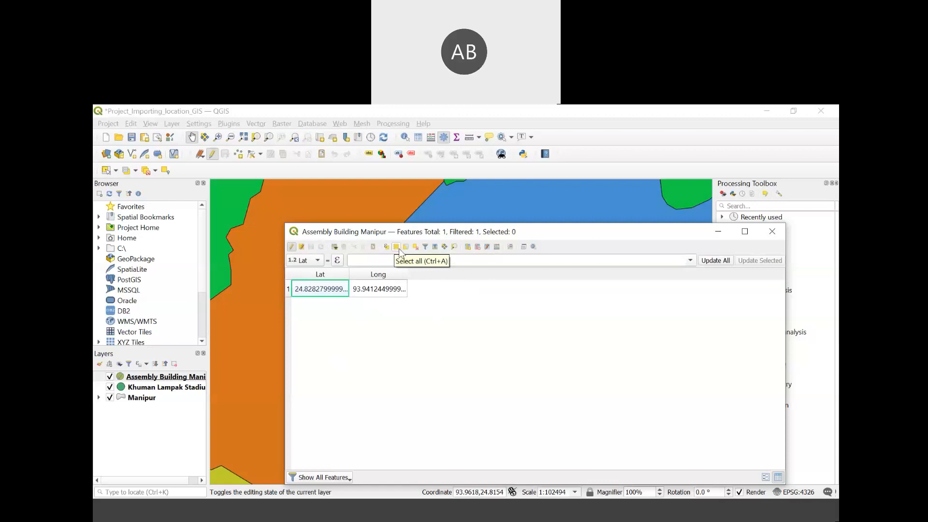
{"action": "left_click", "coordinate": [468, 247]}
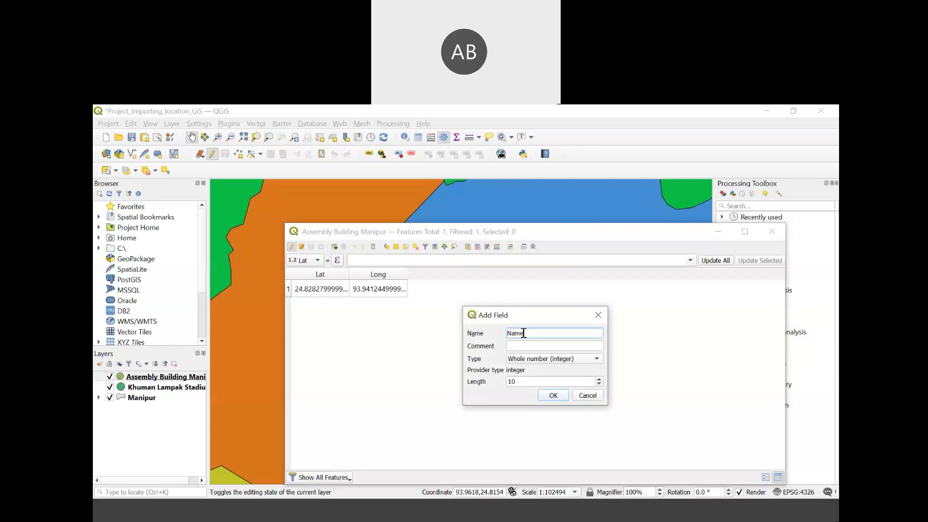
{"action": "left_click", "coordinate": [575, 366]}
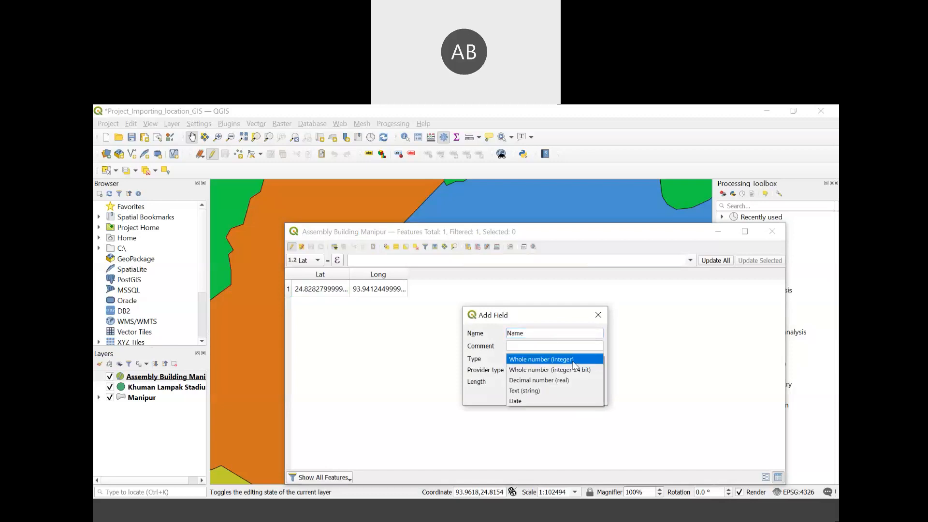
{"action": "left_click", "coordinate": [579, 390]}
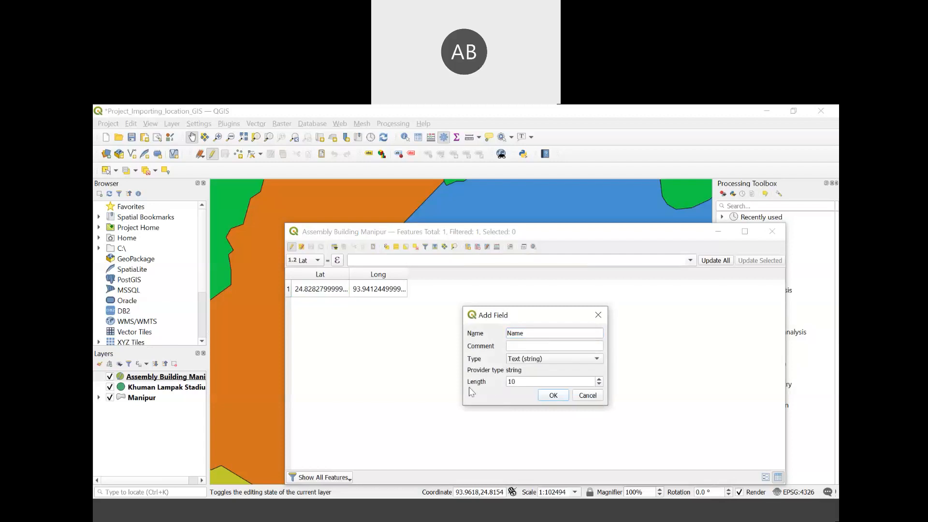
{"action": "left_click", "coordinate": [538, 346]}
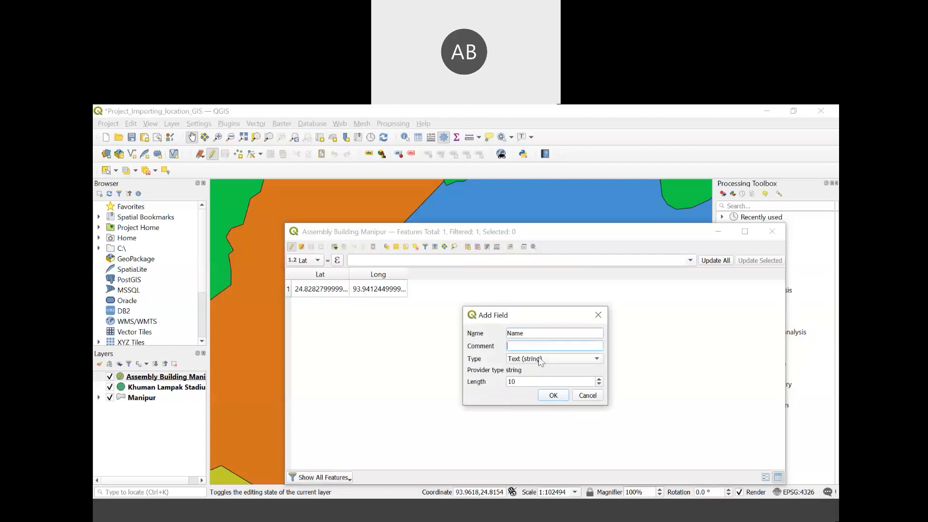
{"action": "left_click", "coordinate": [560, 397]}
- Enter Assembly B as the Name value of the single feature in the Assembly Building Manipur attribute table
{"action": "double_click", "coordinate": [443, 289]}
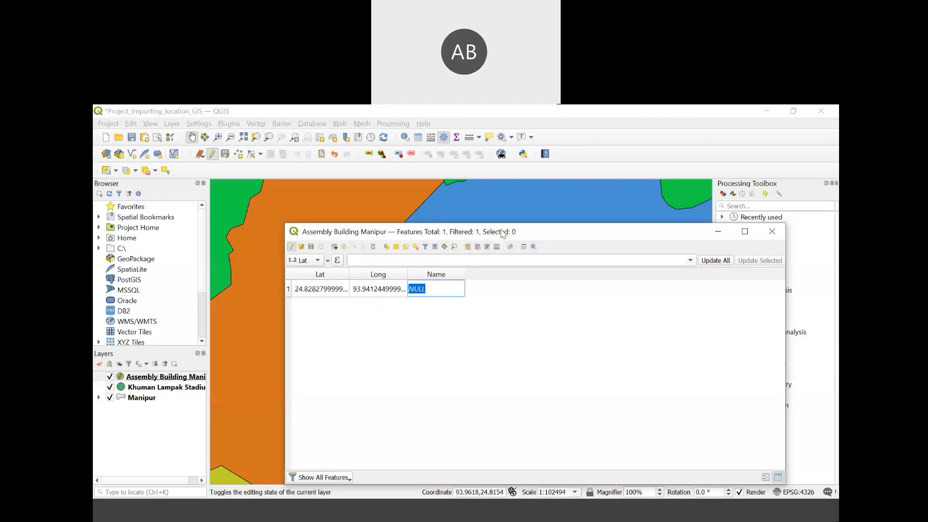
{"action": "left_click_drag", "start_coordinate": [502, 234], "coordinate": [611, 331]}
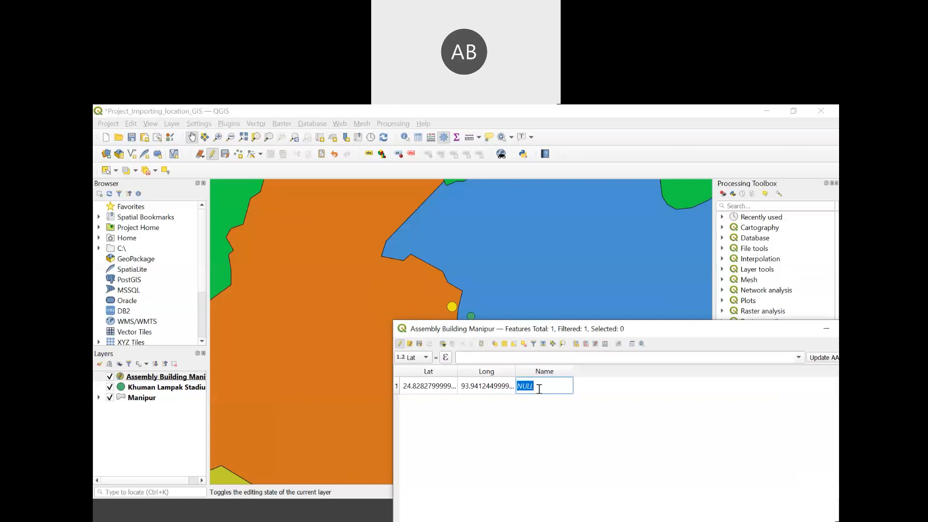
{"action": "type", "text": "Assembly B"}
{"action": "left_click_drag", "start_coordinate": [577, 330], "coordinate": [431, 312]}
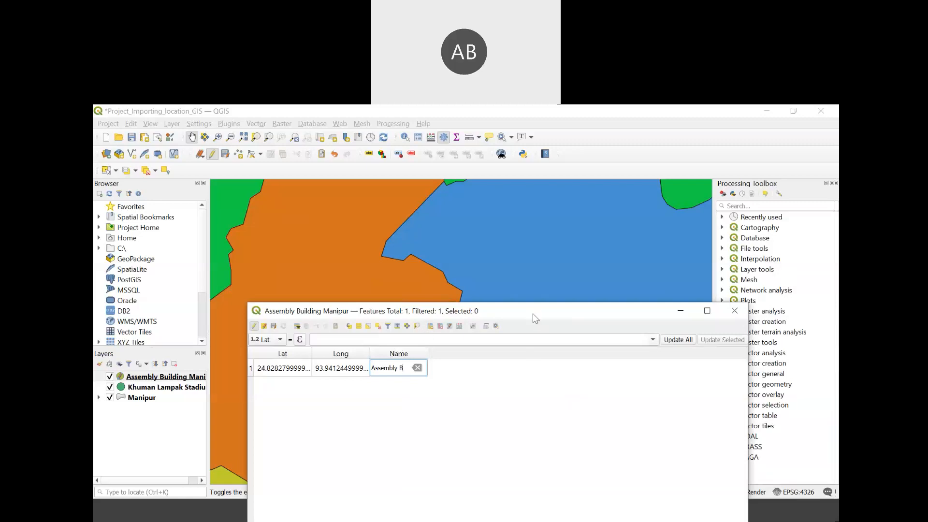
{"action": "left_click_drag", "start_coordinate": [529, 310], "coordinate": [501, 216]}
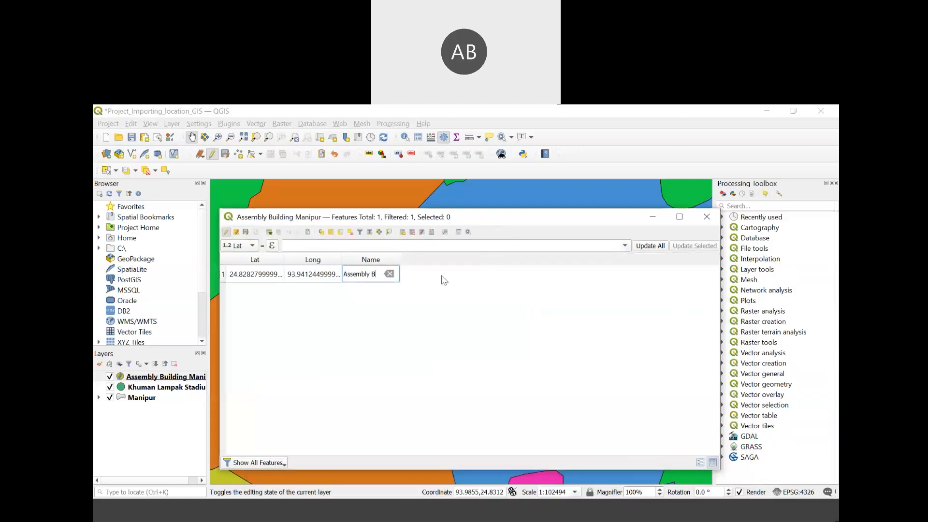
{"action": "left_click", "coordinate": [431, 317]}
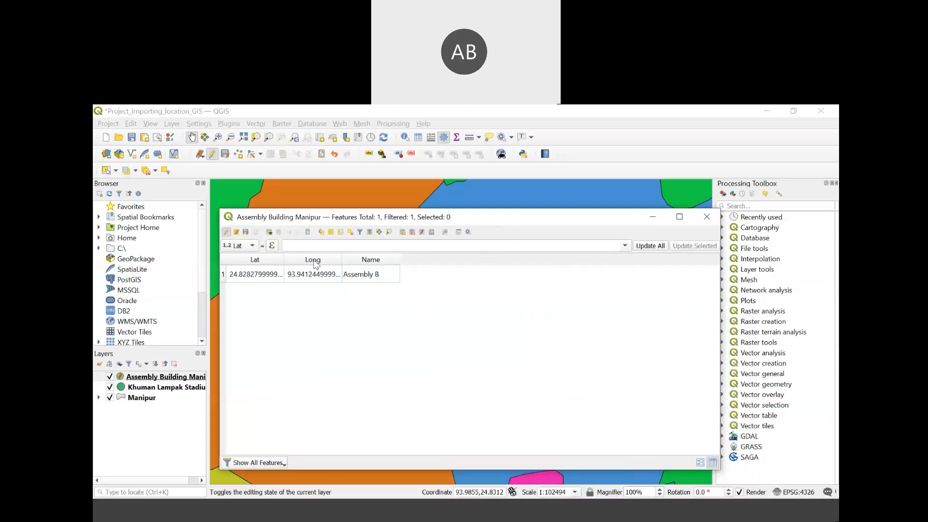
- Stop editing the Assembly Building Manipur layer, save its changes and close the attribute table
{"action": "left_click", "coordinate": [226, 232]}
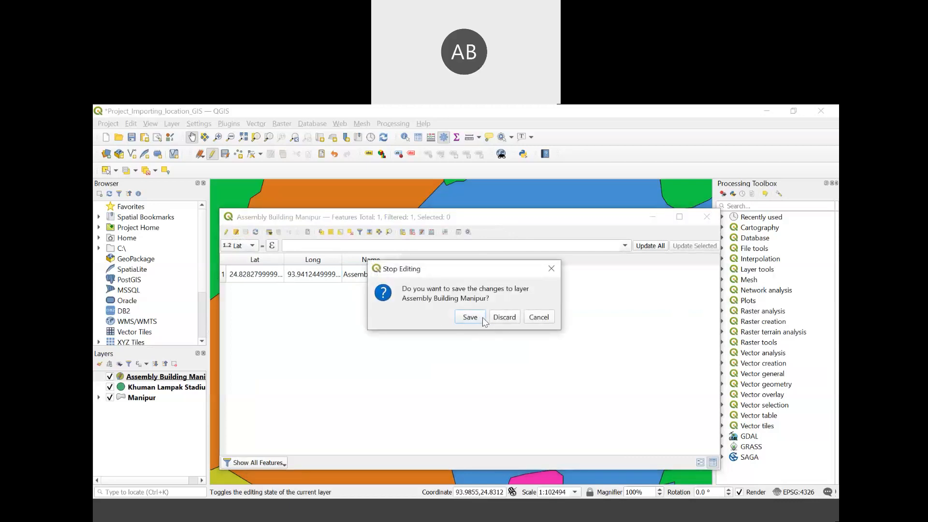
{"action": "left_click", "coordinate": [470, 317]}
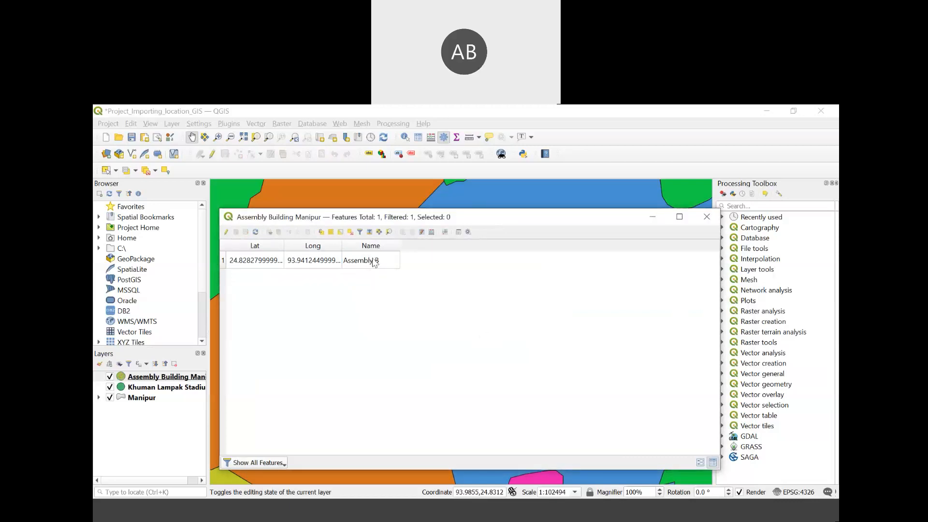
{"action": "left_click", "coordinate": [707, 217]}
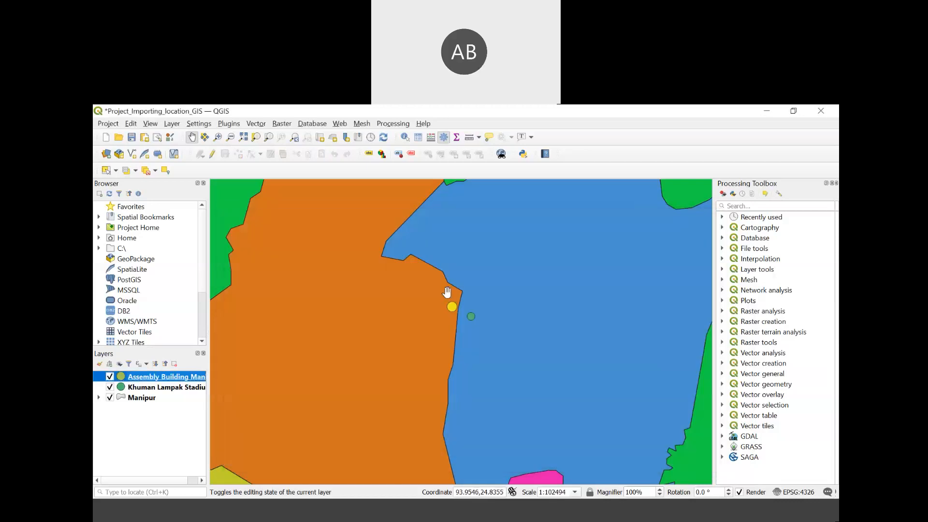
- Open the attribute table of the Khuman Lampak Stadium layer and fit the Name column to show the full entry
{"action": "left_click", "coordinate": [171, 389]}
{"action": "right_click", "coordinate": [172, 391]}
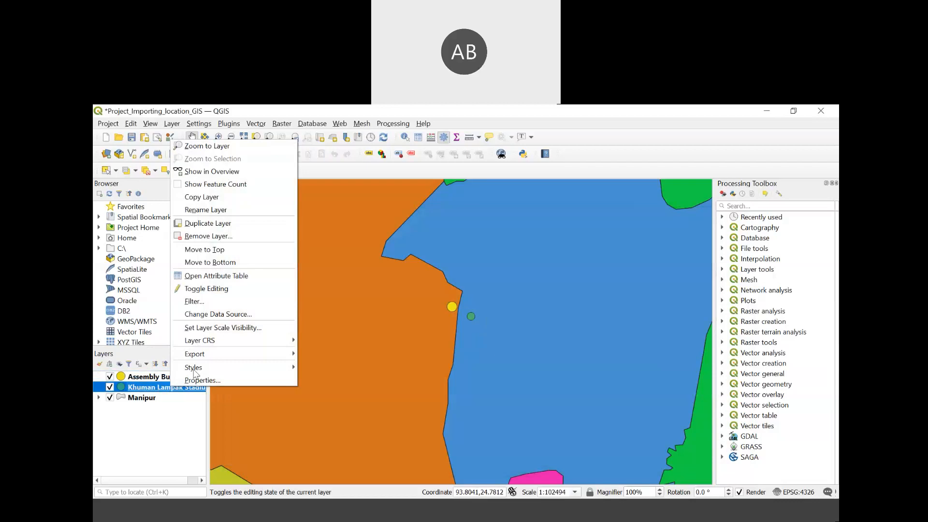
{"action": "left_click", "coordinate": [232, 276]}
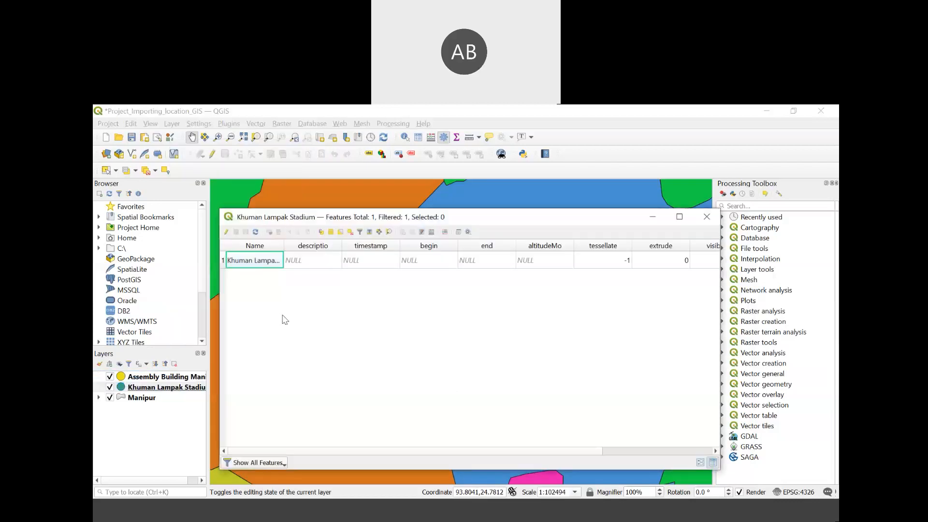
{"action": "double_click", "coordinate": [284, 245]}
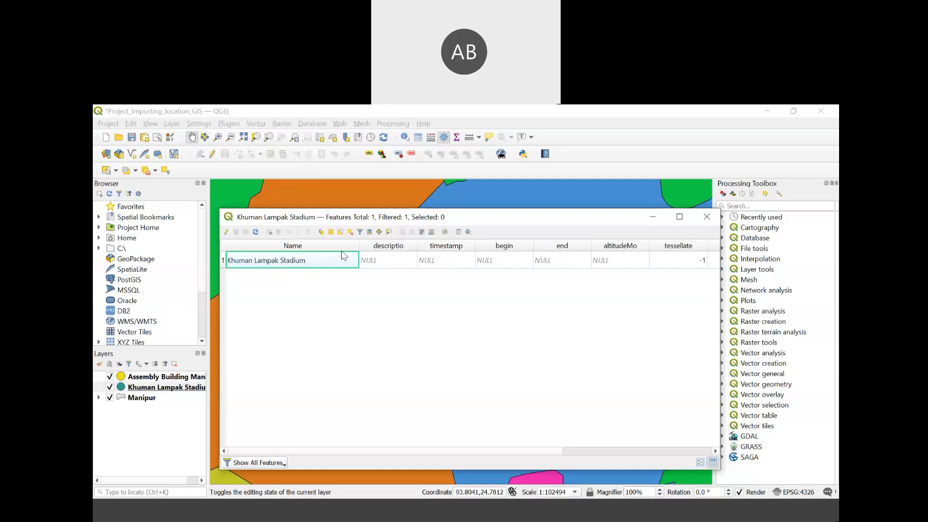
{"action": "left_click_drag", "start_coordinate": [359, 248], "coordinate": [326, 248]}
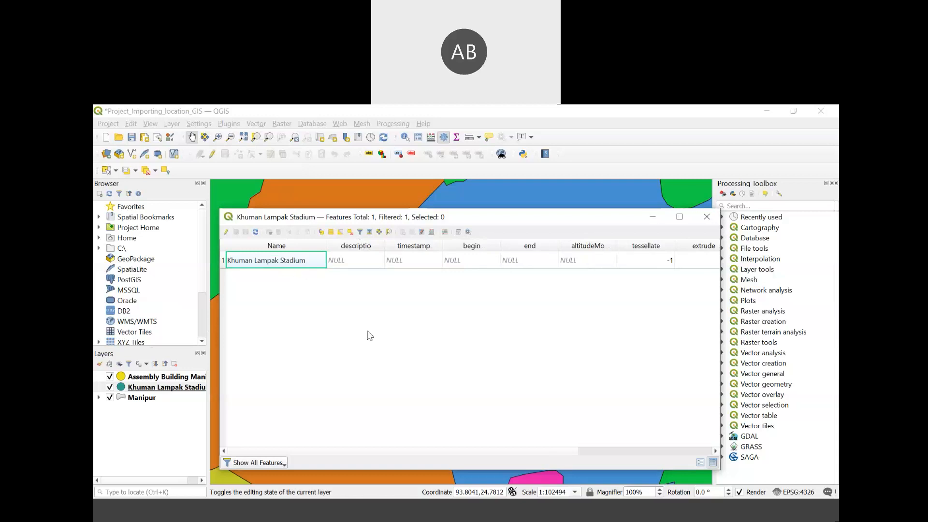
- Look through all attribute columns of the Khuman Lampak Stadium layer to see which fields are unnecessary
{"action": "left_click_drag", "start_coordinate": [312, 454], "coordinate": [573, 302]}
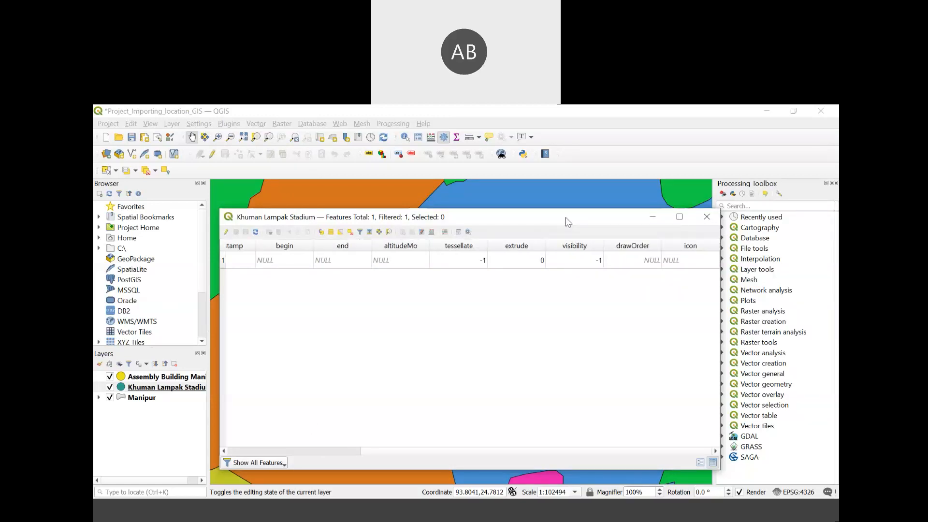
{"action": "left_click_drag", "start_coordinate": [566, 218], "coordinate": [563, 194]}
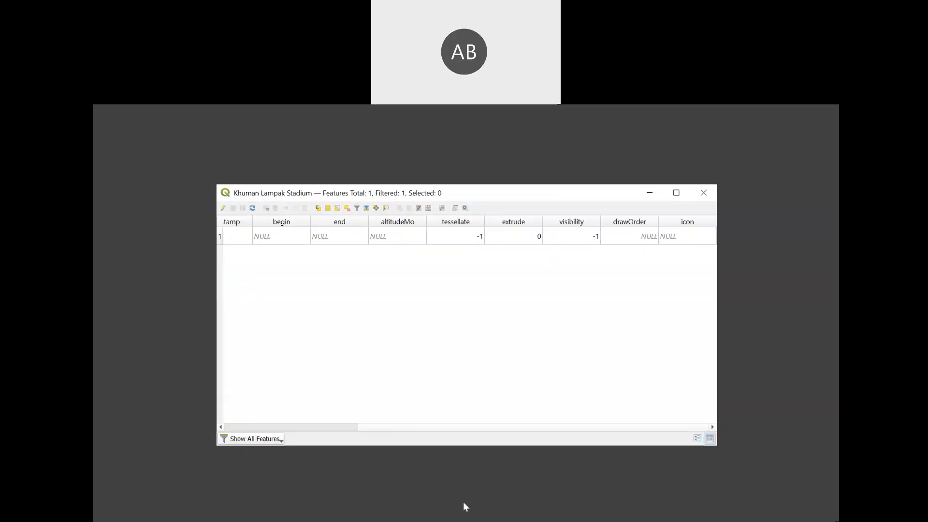
{"action": "left_click", "coordinate": [360, 505]}
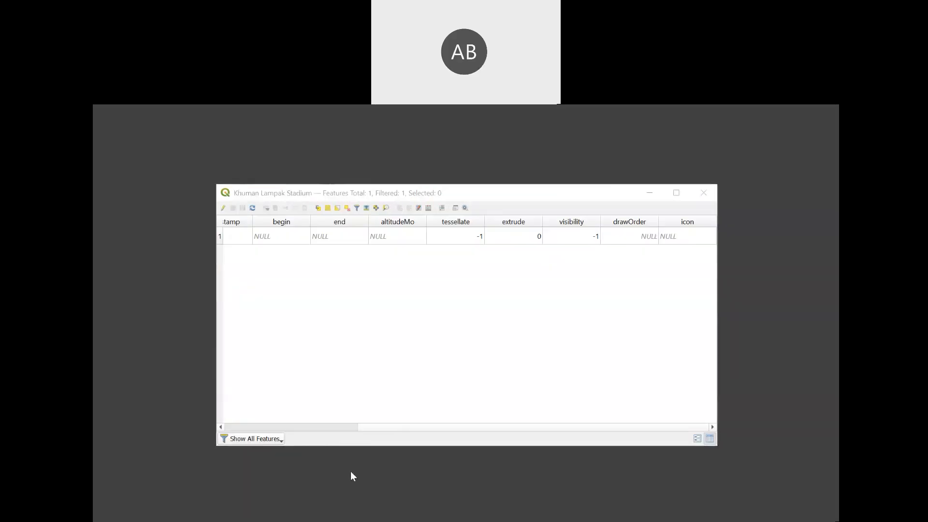
{"action": "left_click", "coordinate": [358, 513]}
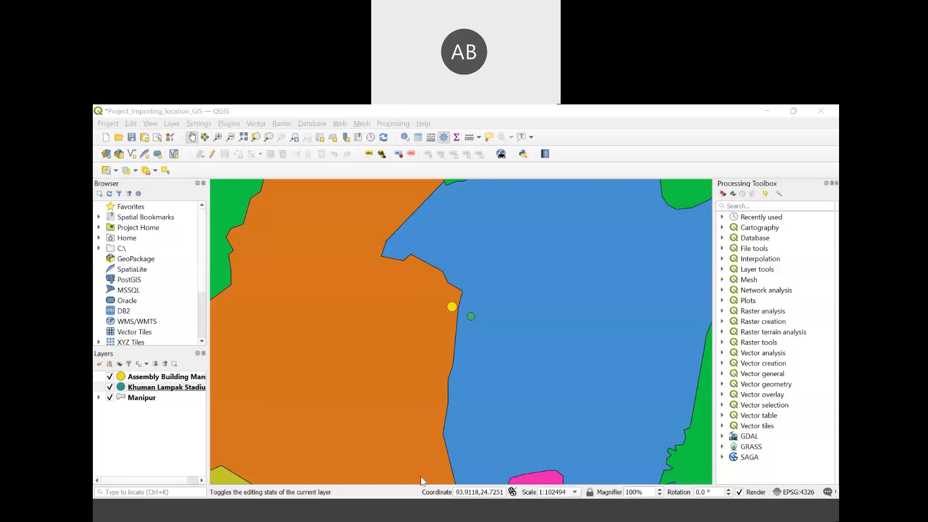
{"action": "left_click_drag", "start_coordinate": [539, 195], "coordinate": [569, 201]}
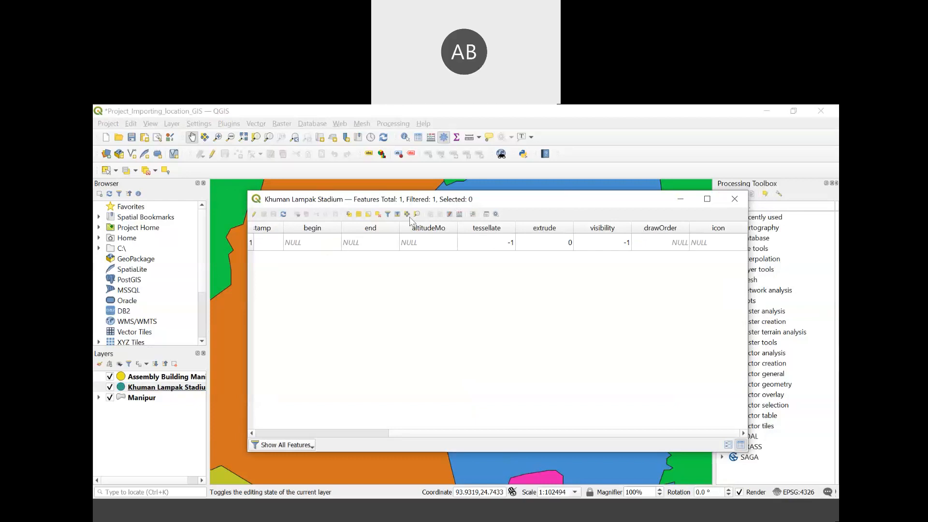
{"action": "left_click", "coordinate": [378, 433]}
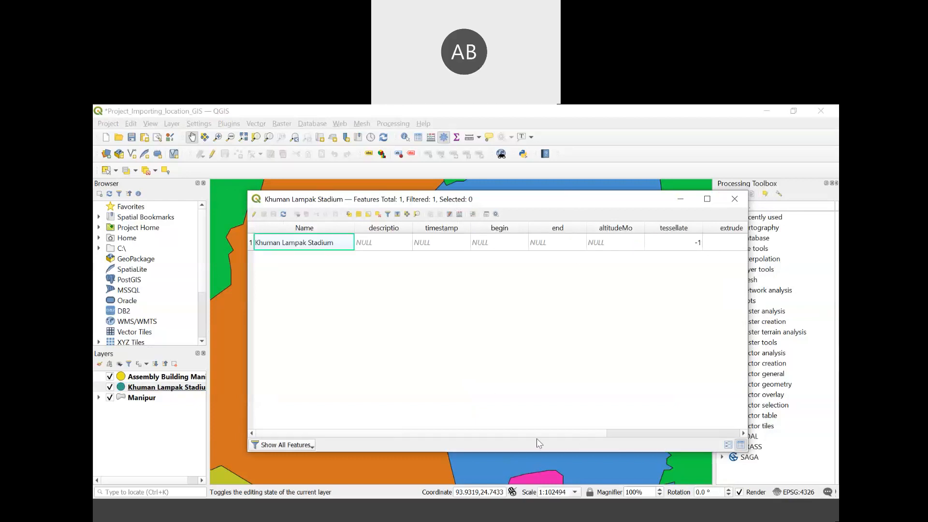
{"action": "left_click_drag", "start_coordinate": [454, 438], "coordinate": [355, 406]}
{"action": "left_click", "coordinate": [399, 232]}
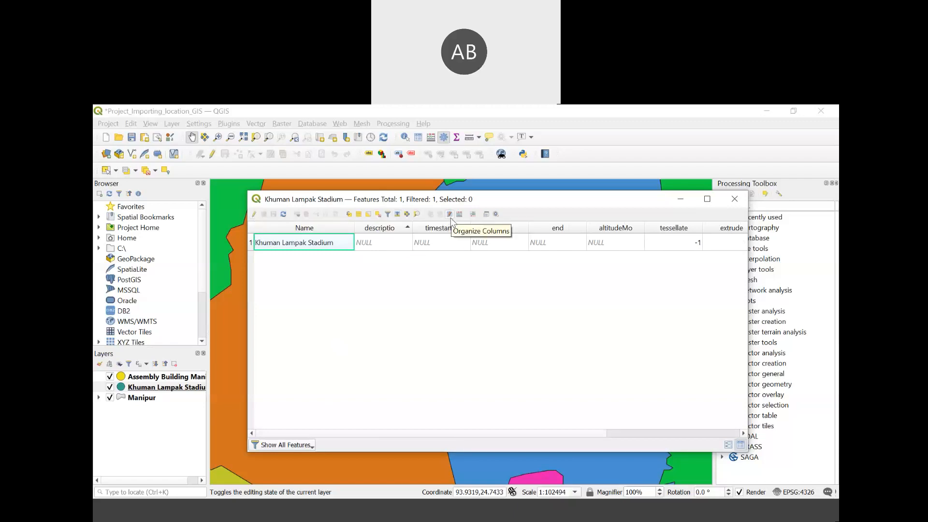
- Enable editing on the Khuman Lampak Stadium layer and delete the fields descriptio, timestamp, begin, end, altitudeMo, tessellate, extrude, visibility, drawOrder and icon
{"action": "left_click", "coordinate": [255, 215]}
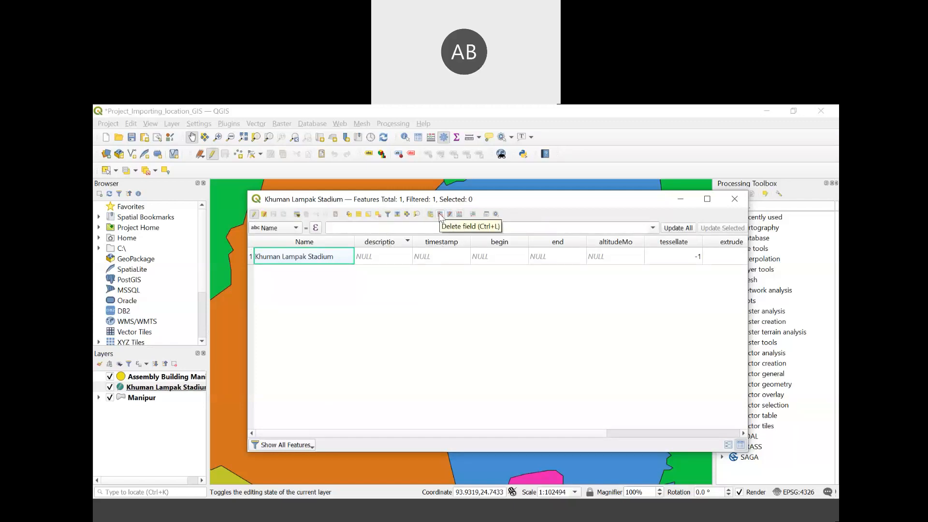
{"action": "left_click", "coordinate": [402, 243]}
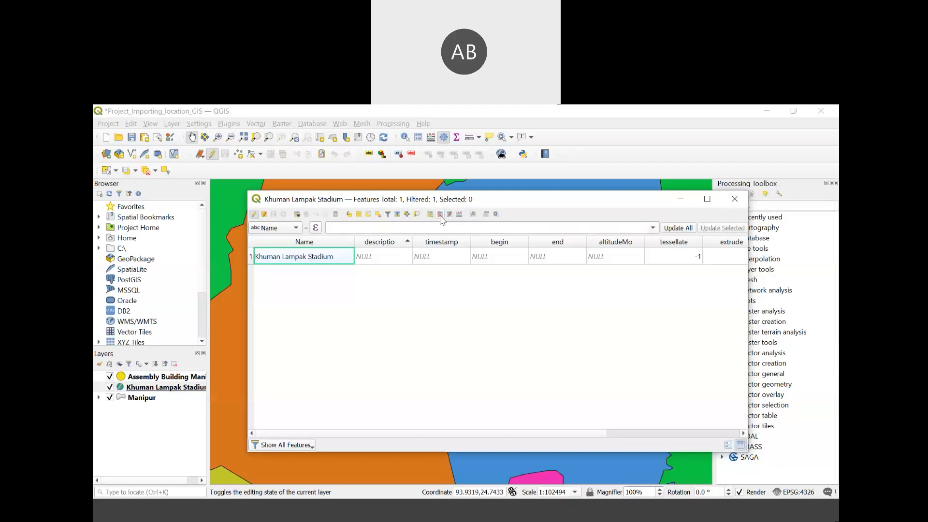
{"action": "left_click", "coordinate": [440, 215]}
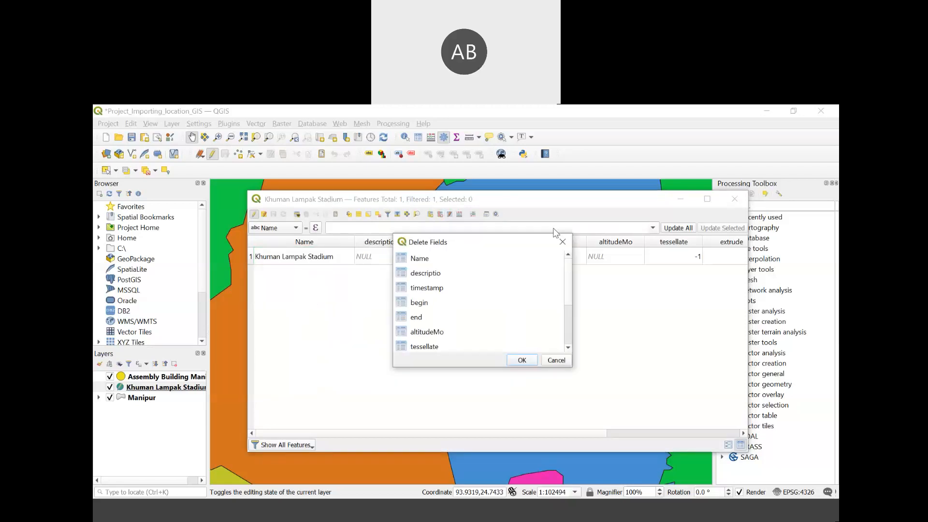
{"action": "left_click", "coordinate": [453, 267]}
{"action": "left_click", "coordinate": [457, 277], "text": "ctrl"}
{"action": "left_click", "coordinate": [453, 293], "text": "ctrl"}
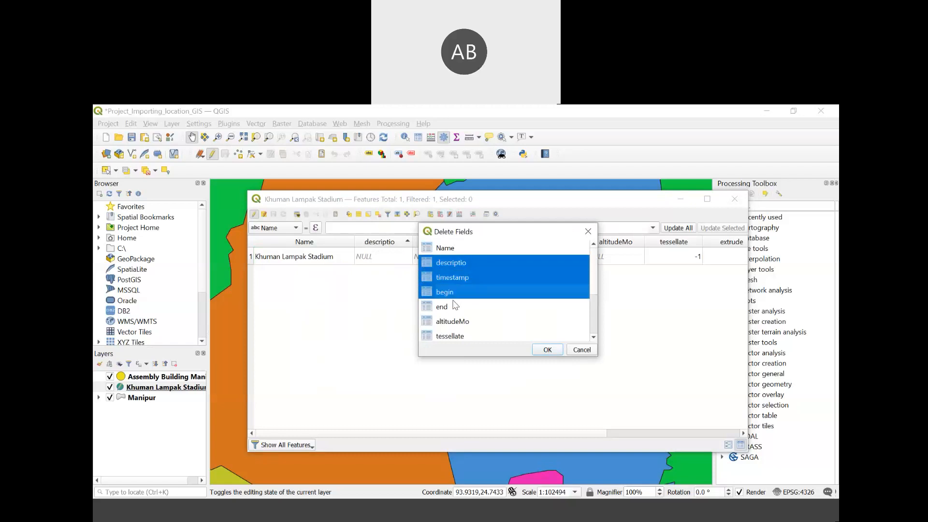
{"action": "left_click", "coordinate": [452, 308], "text": "ctrl"}
{"action": "left_click", "coordinate": [455, 322], "text": "ctrl"}
{"action": "left_click", "coordinate": [457, 337], "text": "ctrl"}
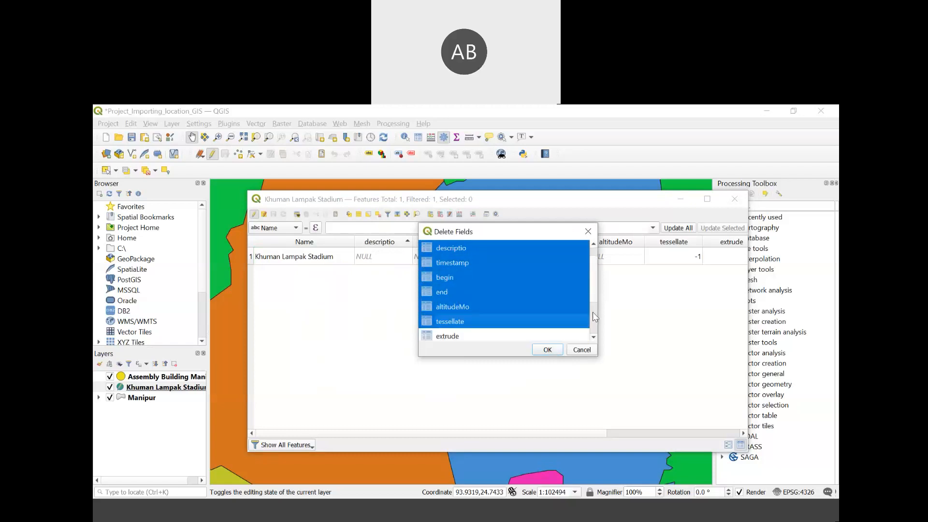
{"action": "scroll", "coordinate": [593, 314], "scroll_direction": "down", "scroll_amount": 2}
{"action": "left_click", "coordinate": [452, 278], "text": "ctrl"}
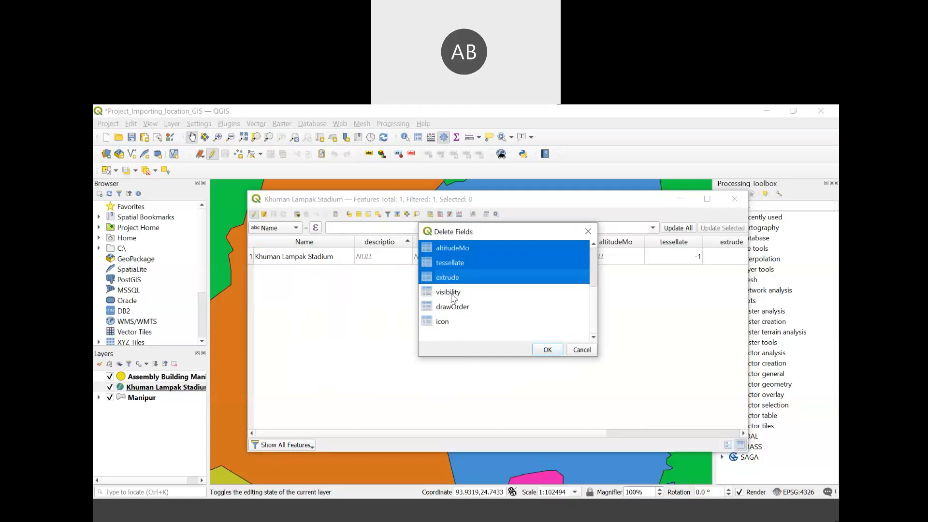
{"action": "left_click", "coordinate": [453, 293], "text": "ctrl"}
{"action": "left_click", "coordinate": [452, 307], "text": "ctrl"}
{"action": "left_click", "coordinate": [449, 322], "text": "ctrl"}
{"action": "left_click", "coordinate": [540, 351]}
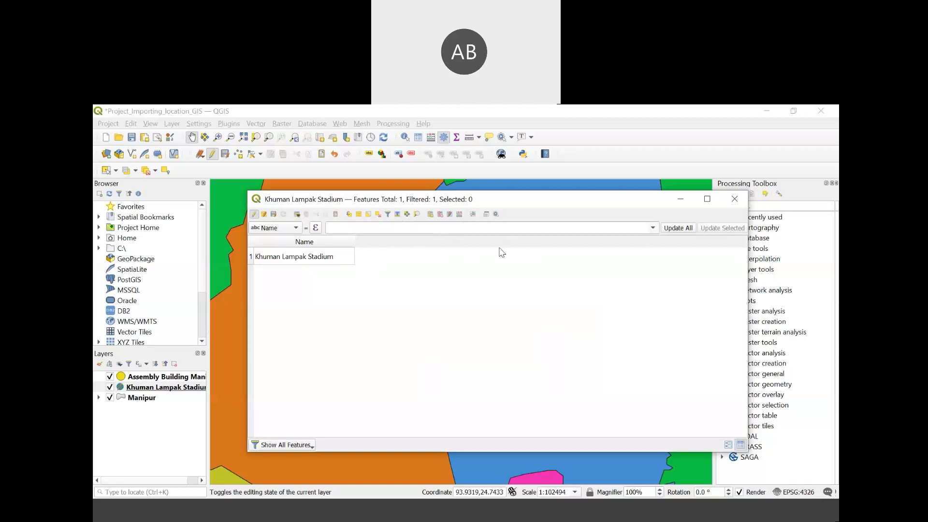
- Add a Decimal number (real) field called Lat with length 10 and precision 5 to the Khuman Lampak Stadium layer
{"action": "left_click", "coordinate": [430, 214]}
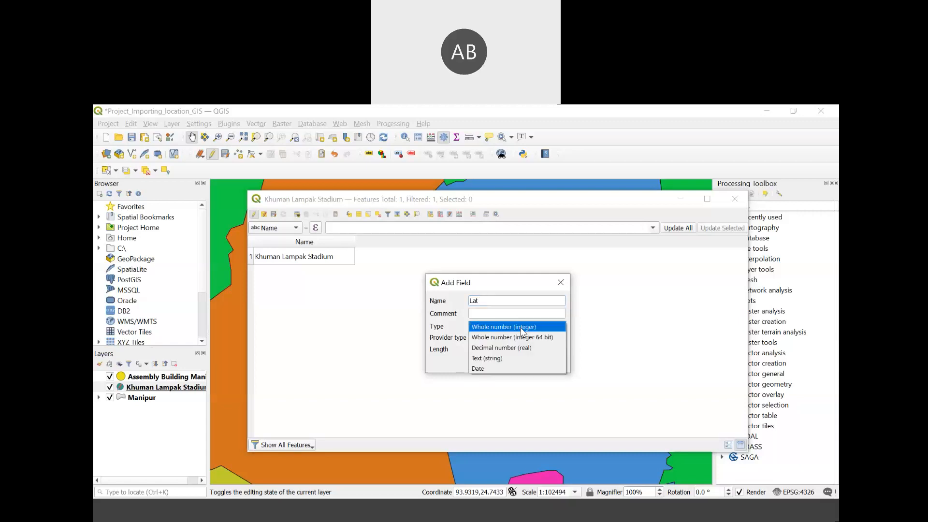
{"action": "left_click", "coordinate": [532, 348]}
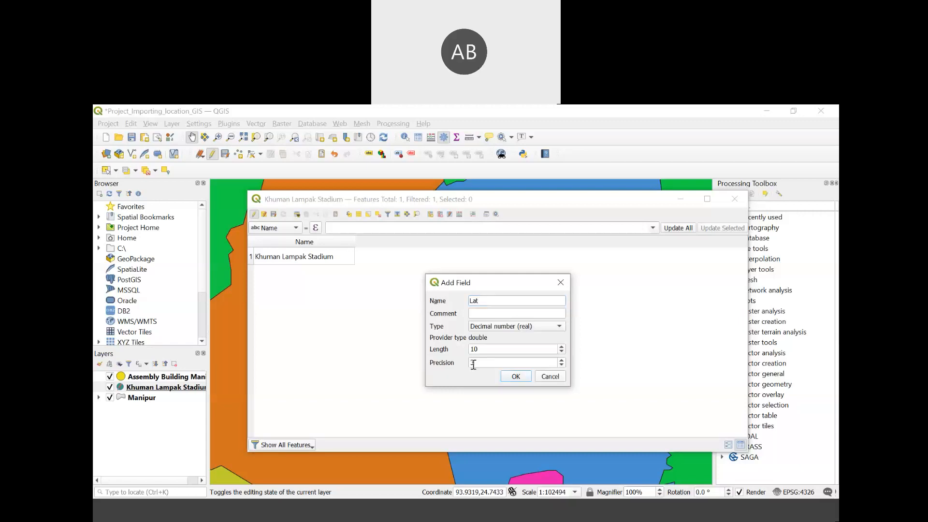
{"action": "left_click", "coordinate": [561, 359]}
{"action": "left_click", "coordinate": [562, 360]}
{"action": "left_click", "coordinate": [508, 363]}
{"action": "left_click", "coordinate": [515, 376]}
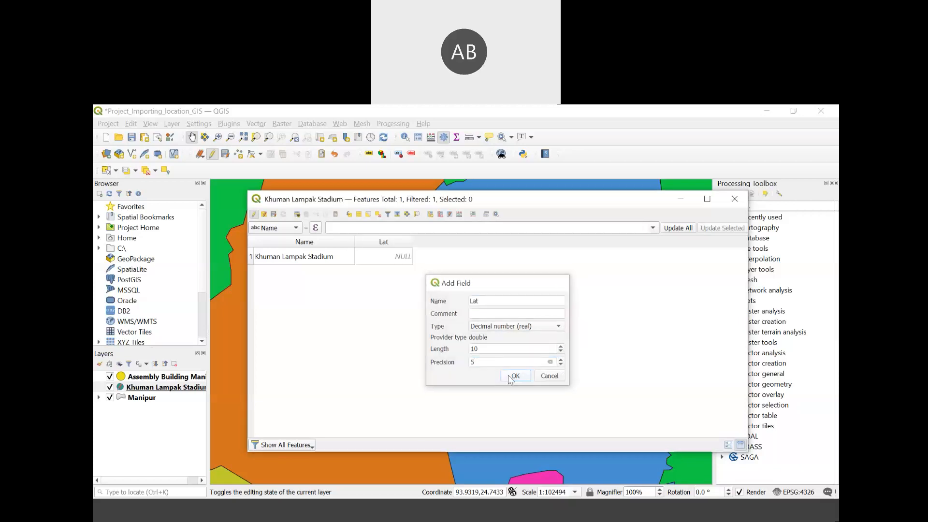
- Add a Decimal number (real) field called Long with length 10 to the Khuman Lampak Stadium layer
{"action": "left_click", "coordinate": [428, 215]}
{"action": "type", "text": "Long"}
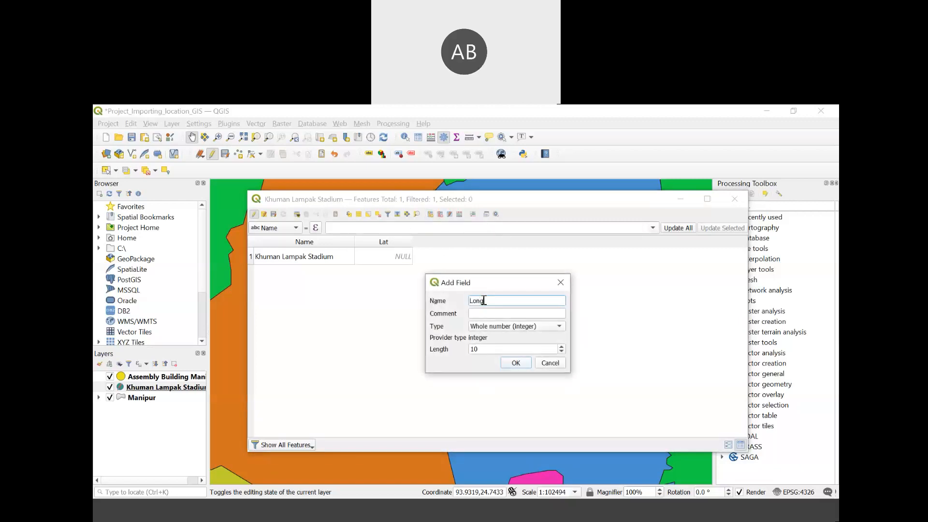
{"action": "left_click", "coordinate": [555, 329]}
{"action": "left_click", "coordinate": [546, 346]}
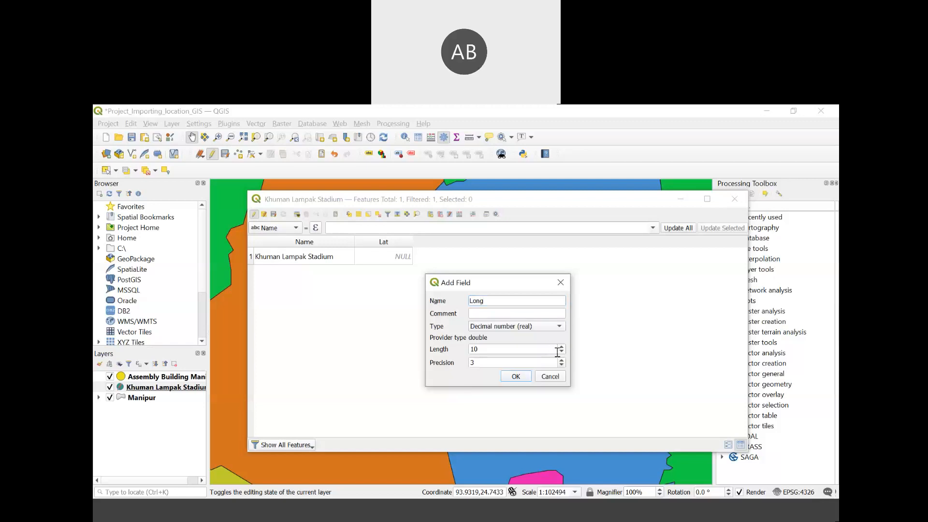
{"action": "left_click", "coordinate": [516, 376]}
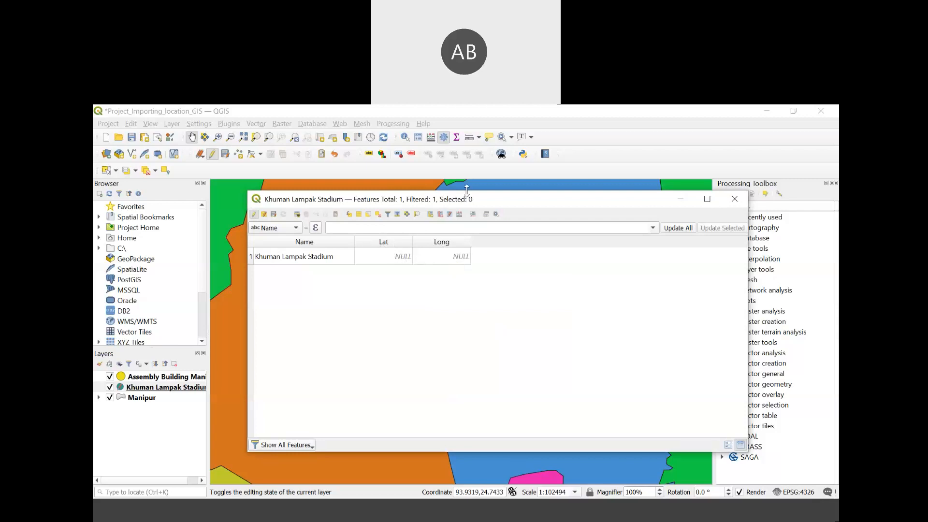
- Fill the existing Lat field of the Khuman Lampak Stadium layer using the Field Calculator with the geometry expression $y
{"action": "left_click_drag", "start_coordinate": [469, 200], "coordinate": [495, 193]}
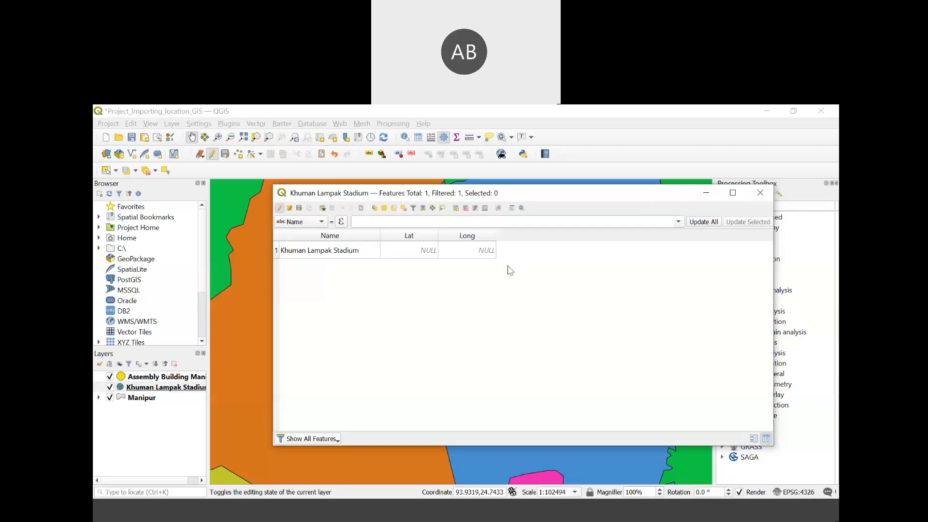
{"action": "left_click_drag", "start_coordinate": [497, 193], "coordinate": [502, 220]}
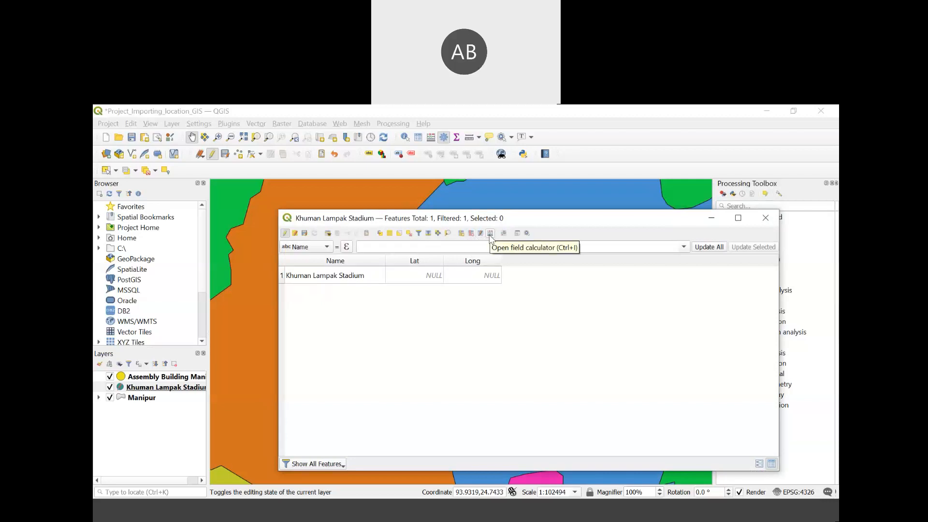
{"action": "left_click", "coordinate": [490, 233]}
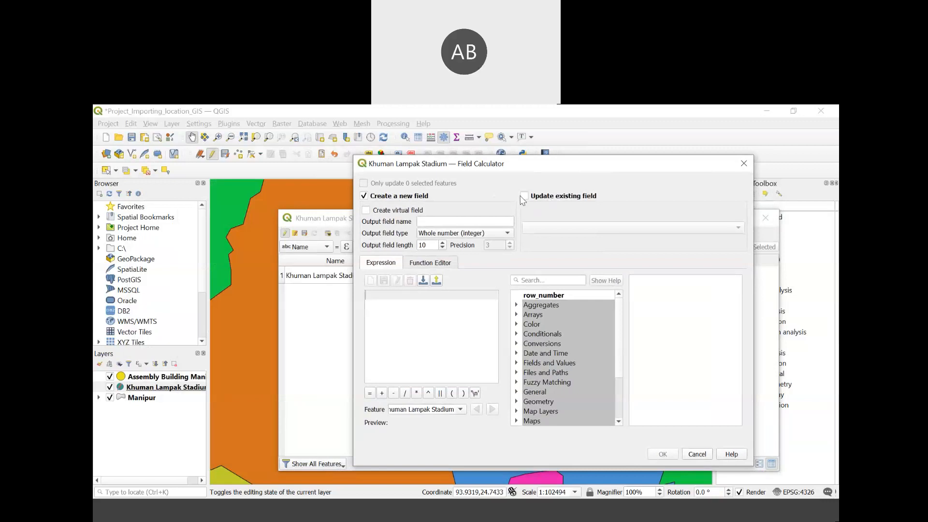
{"action": "left_click", "coordinate": [525, 197]}
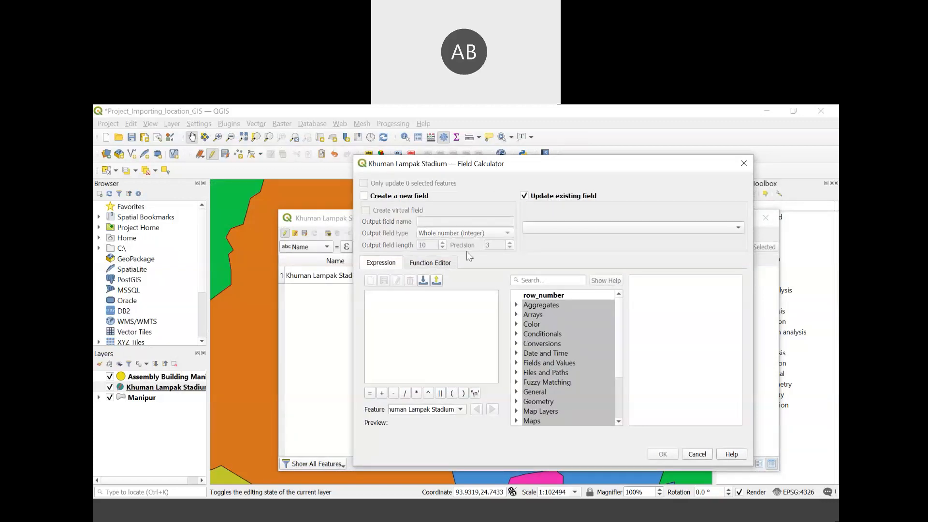
{"action": "left_click", "coordinate": [557, 233]}
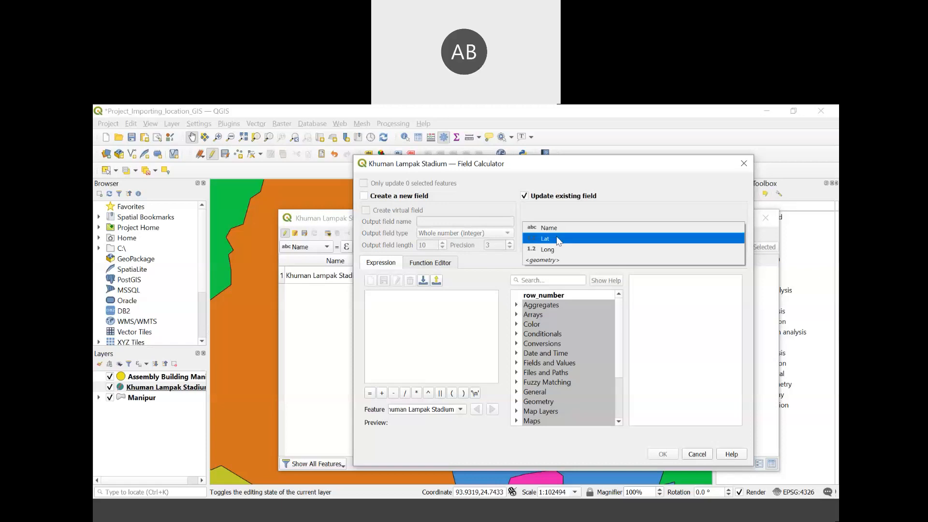
{"action": "left_click", "coordinate": [558, 239]}
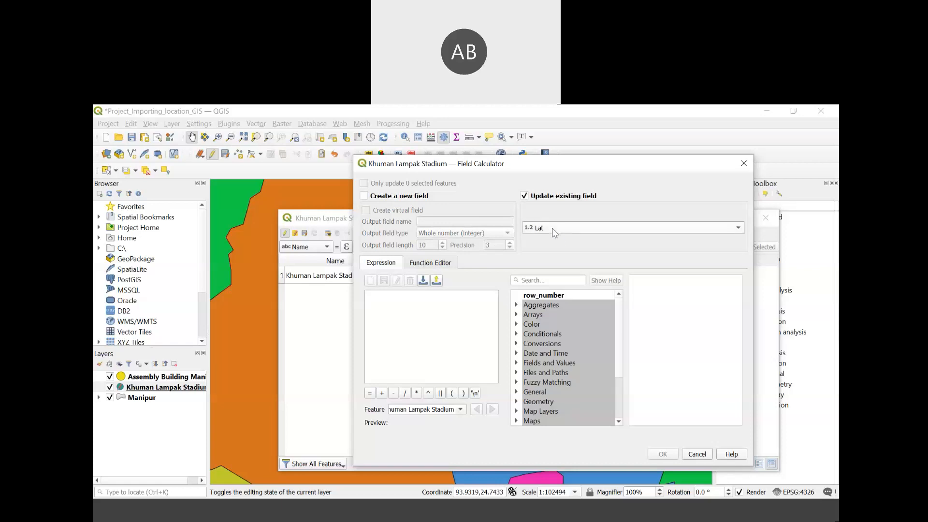
{"action": "left_click_drag", "start_coordinate": [619, 328], "coordinate": [624, 381]}
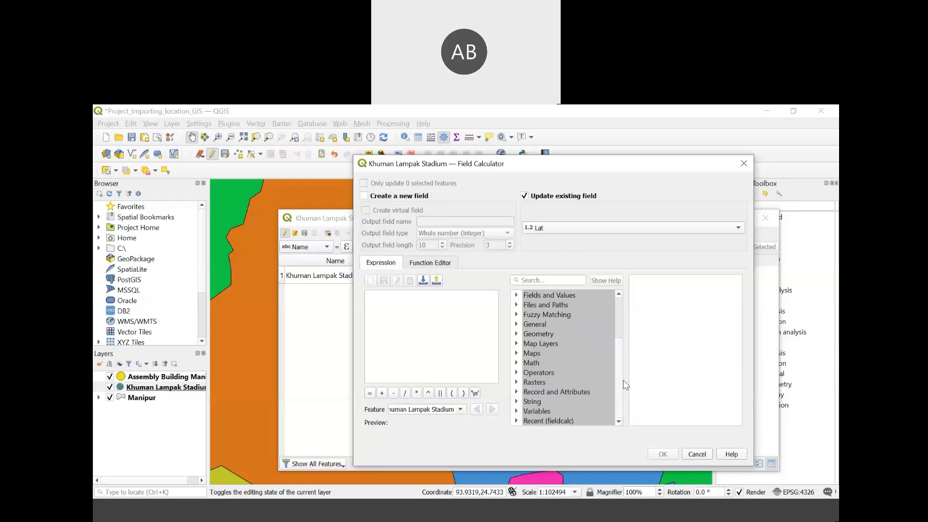
{"action": "left_click", "coordinate": [517, 334]}
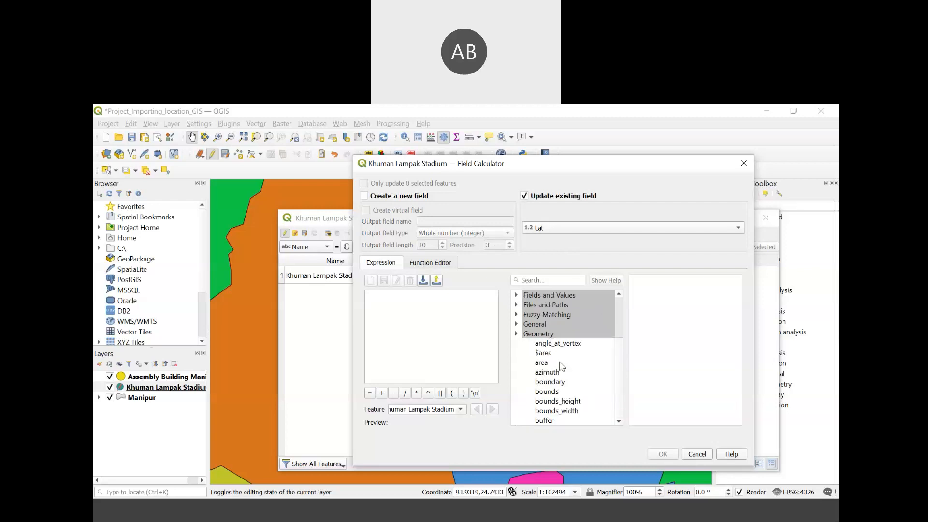
{"action": "left_click_drag", "start_coordinate": [619, 313], "coordinate": [630, 406]}
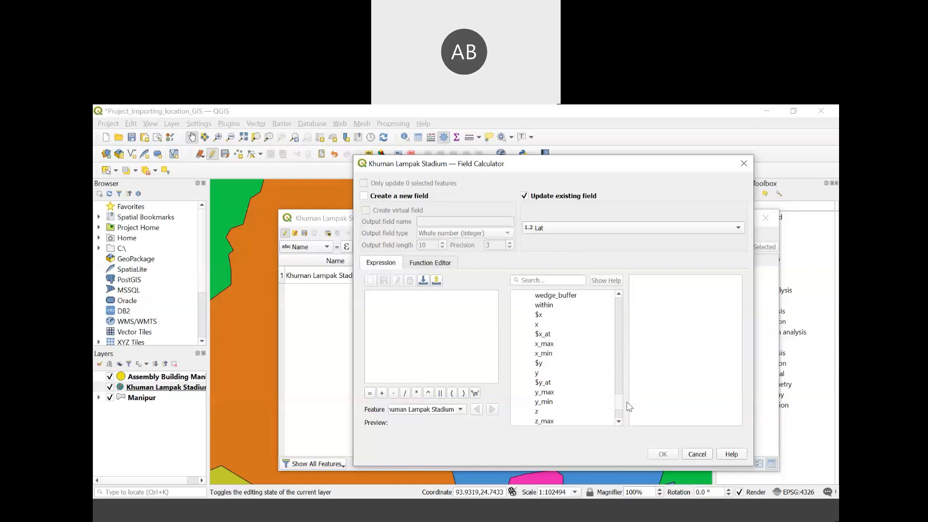
{"action": "left_click", "coordinate": [542, 367]}
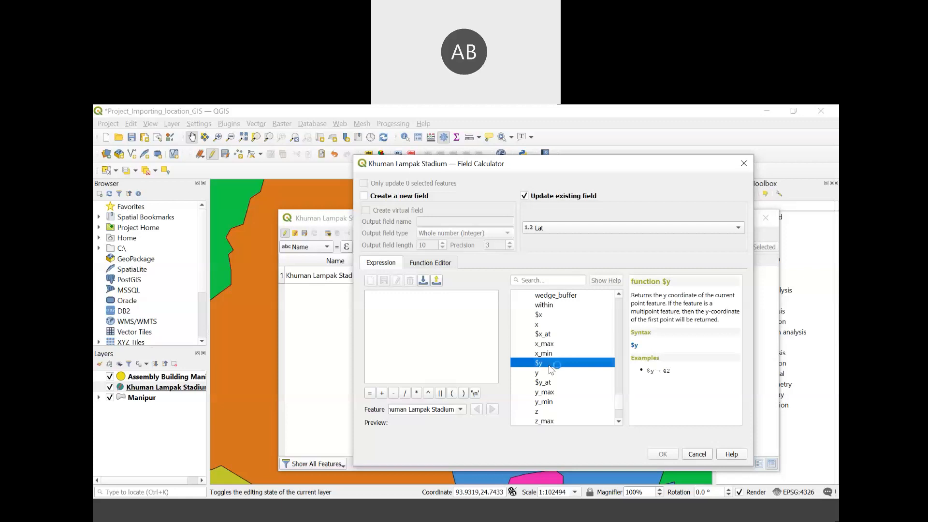
{"action": "double_click", "coordinate": [550, 364]}
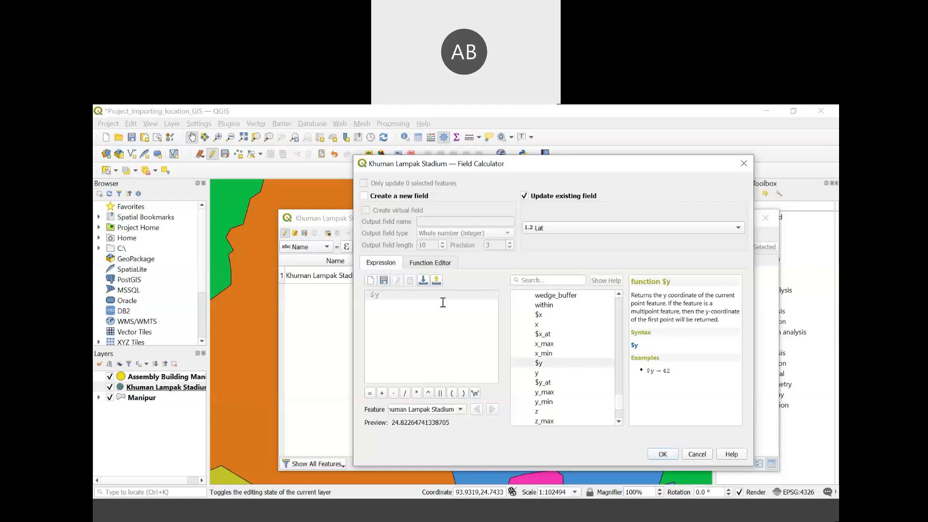
{"action": "left_click", "coordinate": [653, 453]}
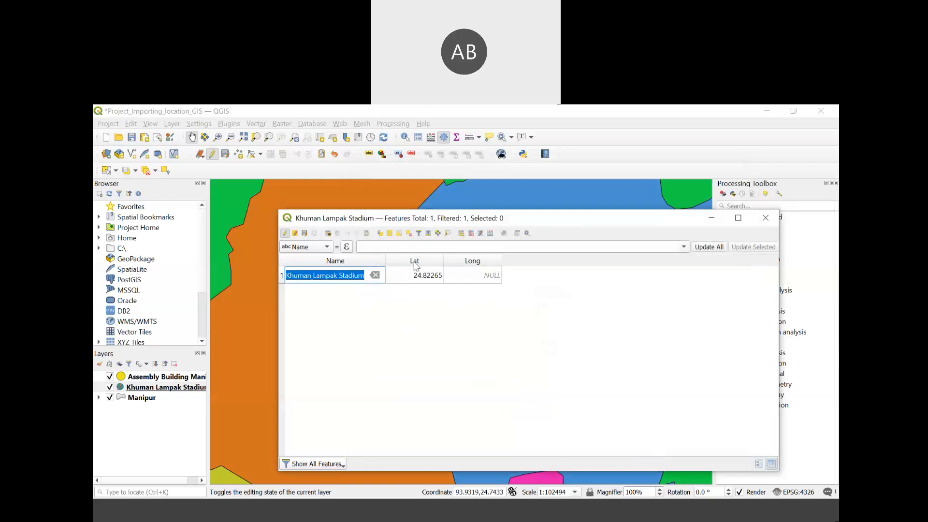
- Fill the existing Long field of the Khuman Lampak Stadium layer using the Field Calculator with the geometry expression $x
{"action": "left_click", "coordinate": [459, 264]}
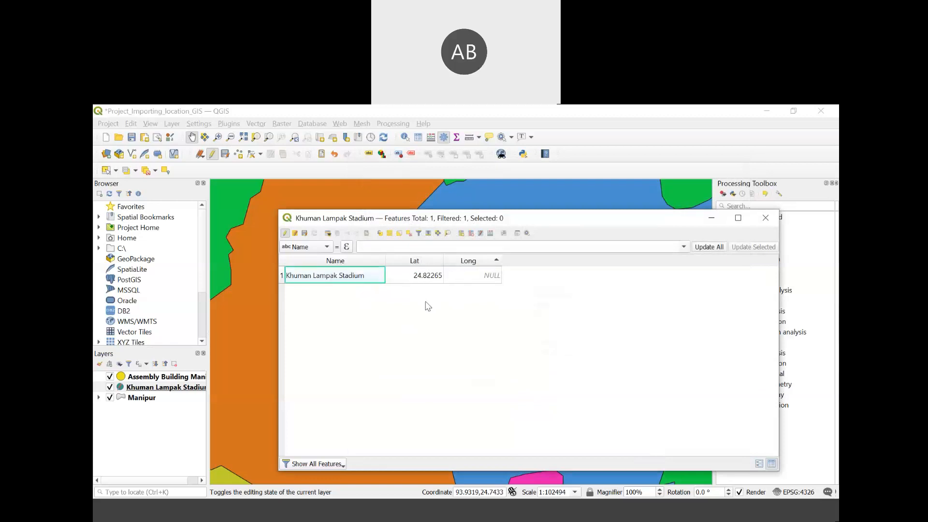
{"action": "left_click", "coordinate": [491, 234]}
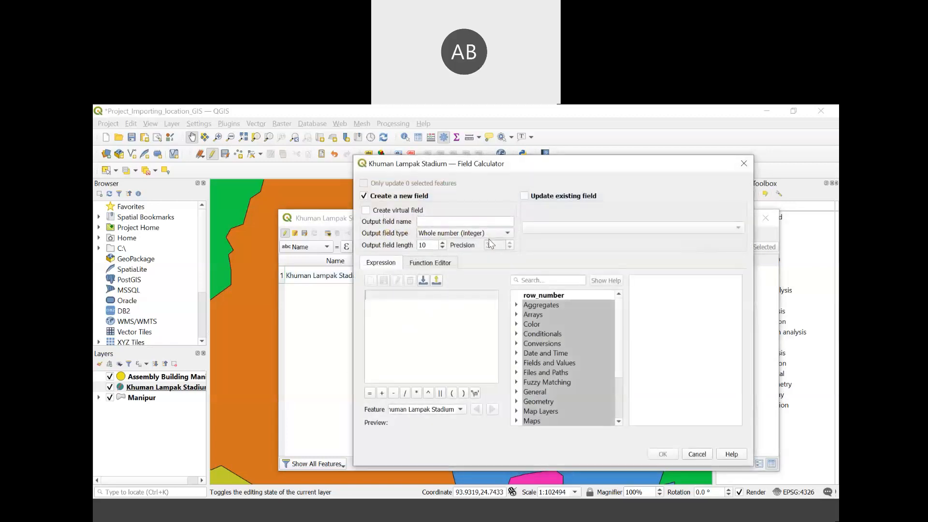
{"action": "left_click", "coordinate": [528, 199]}
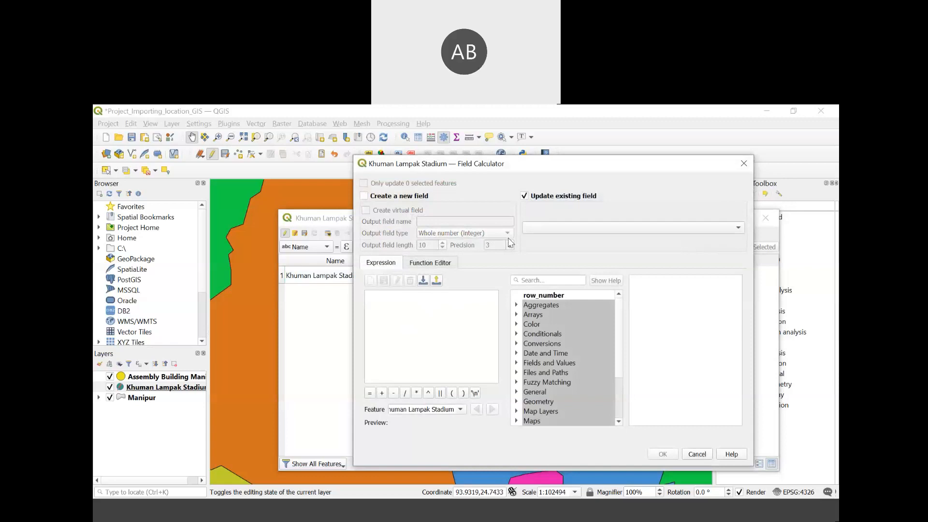
{"action": "left_click", "coordinate": [537, 231]}
{"action": "left_click", "coordinate": [544, 250]}
{"action": "scroll", "coordinate": [621, 346], "scroll_direction": "down", "scroll_amount": 2}
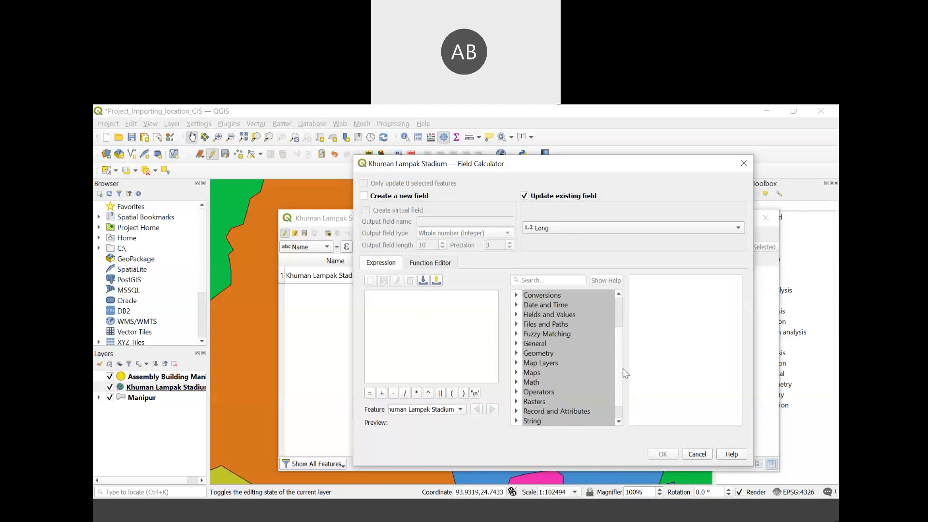
{"action": "left_click", "coordinate": [517, 354]}
{"action": "left_click_drag", "start_coordinate": [619, 309], "coordinate": [613, 408]}
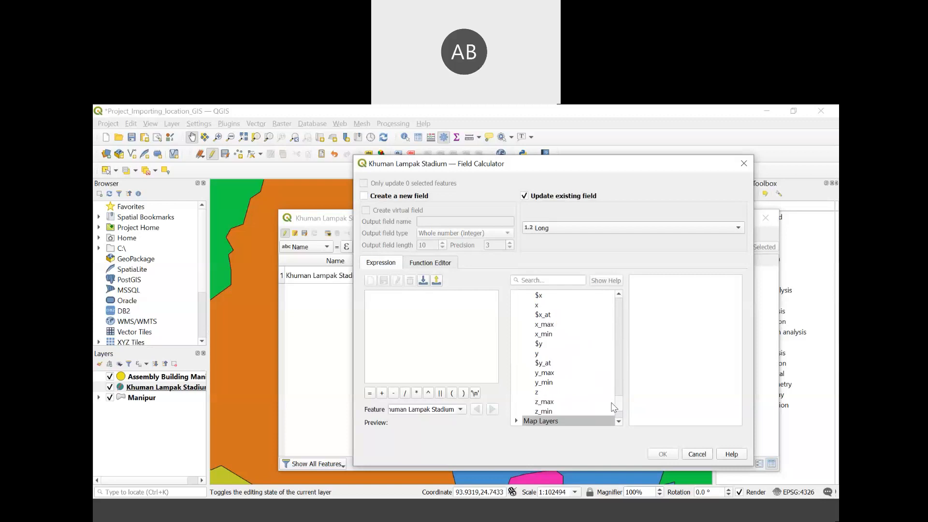
{"action": "double_click", "coordinate": [538, 296]}
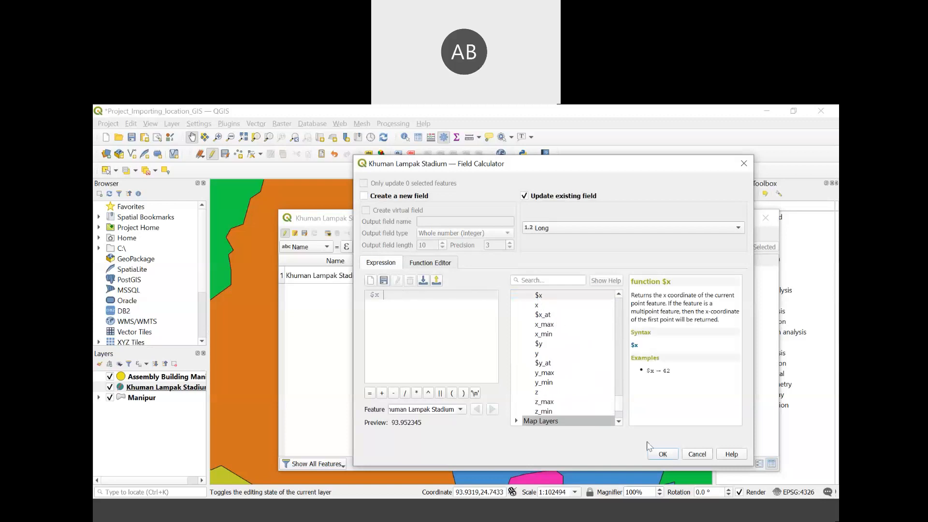
{"action": "left_click", "coordinate": [660, 456]}
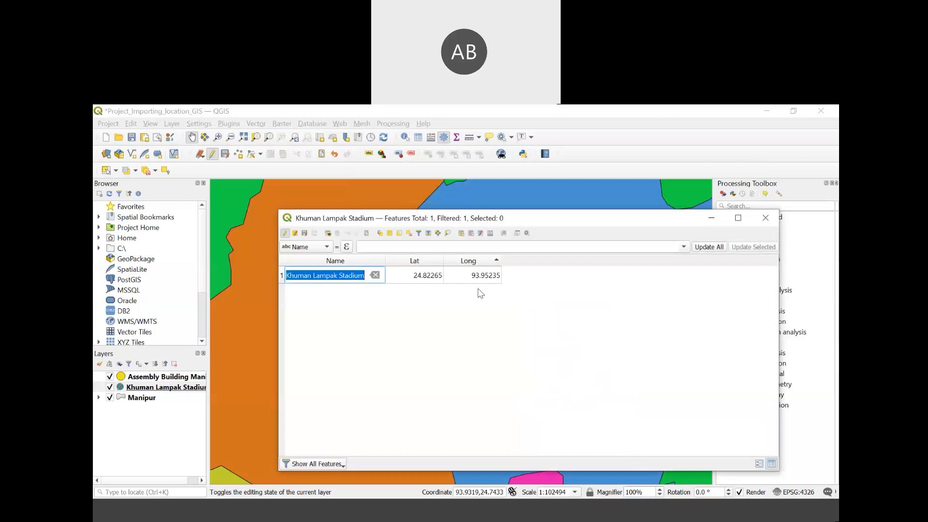
- Stop editing the Khuman Lampak Stadium layer with its changes saved, and save the project
{"action": "left_click", "coordinate": [285, 236]}
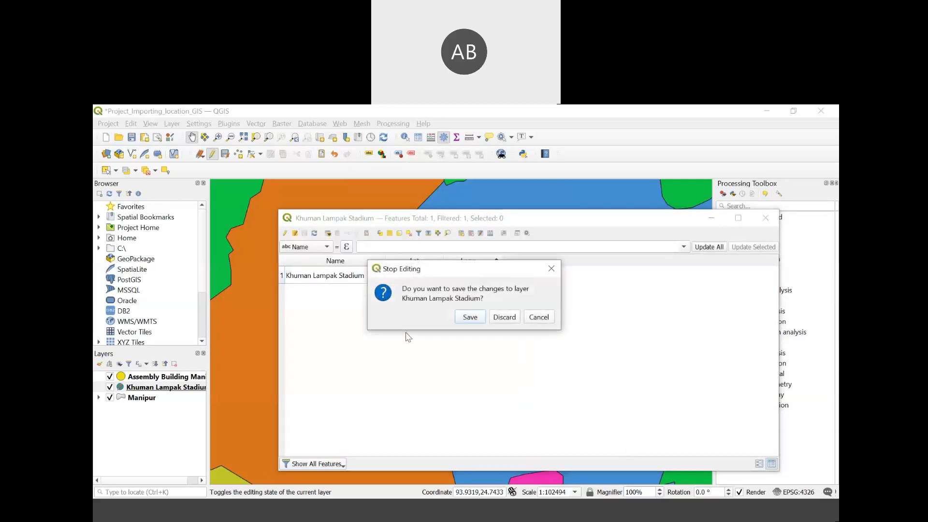
{"action": "left_click", "coordinate": [473, 318]}
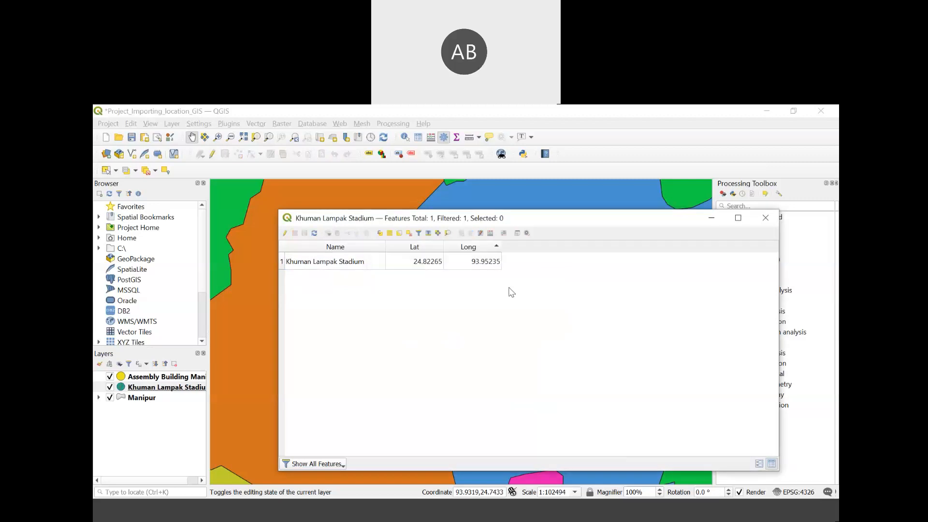
{"action": "left_click", "coordinate": [766, 218]}
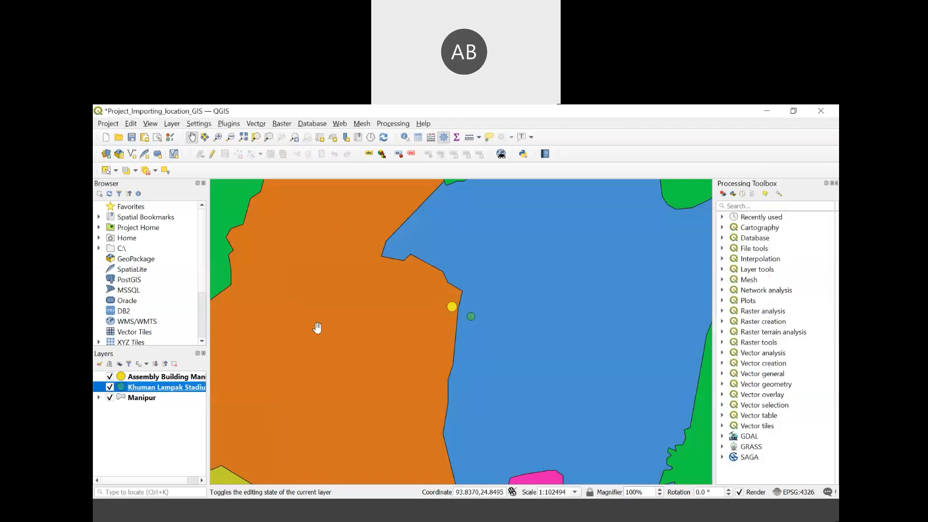
{"action": "left_click", "coordinate": [132, 138]}
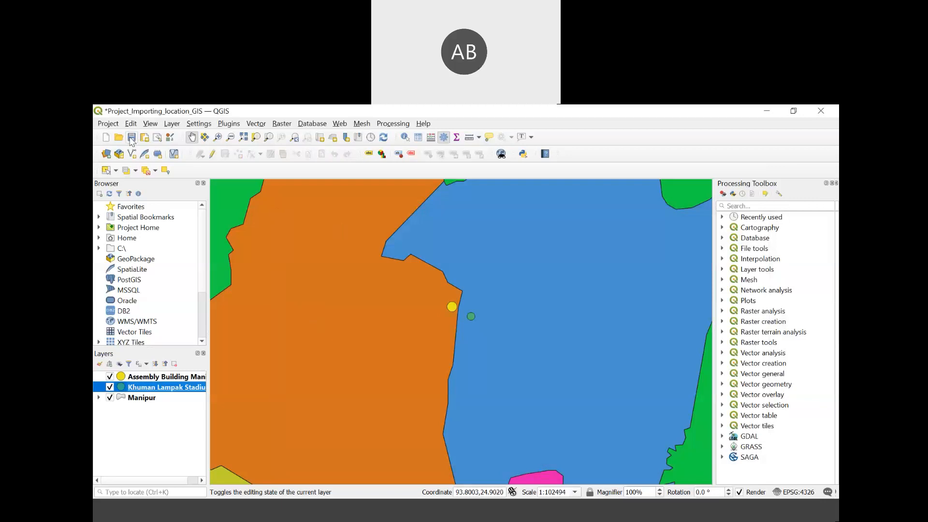
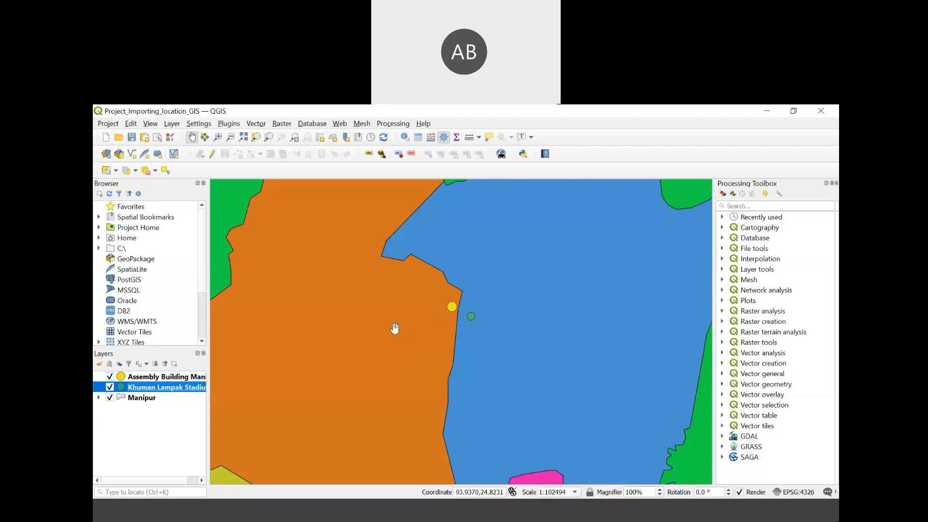
- Set the marker size of the Khuman Lampak Stadium layer to 4 millimetres
{"action": "double_click", "coordinate": [121, 389]}
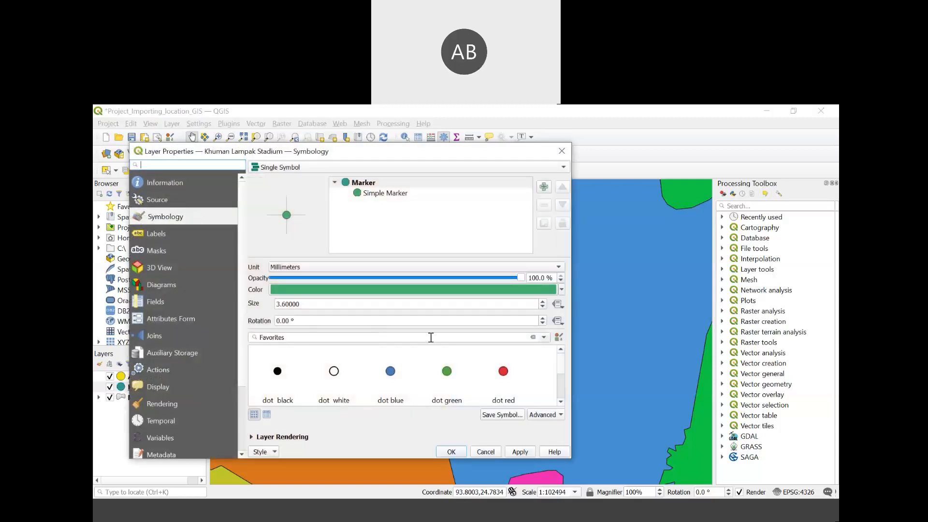
{"action": "left_click", "coordinate": [543, 302]}
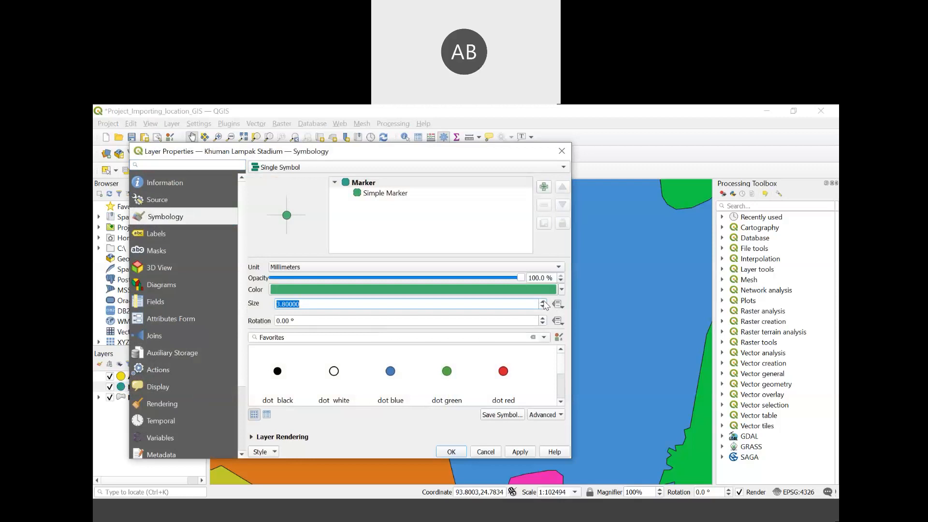
{"action": "left_click", "coordinate": [520, 451]}
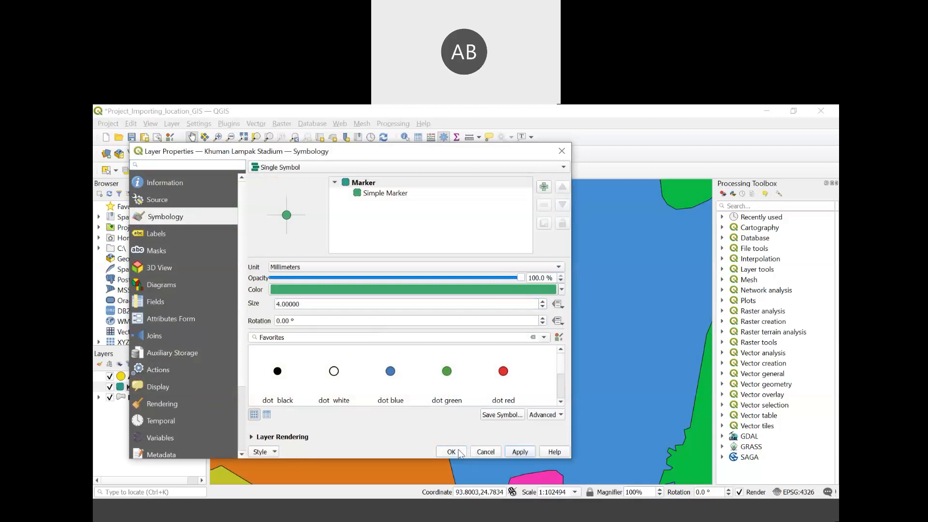
{"action": "left_click", "coordinate": [459, 452]}
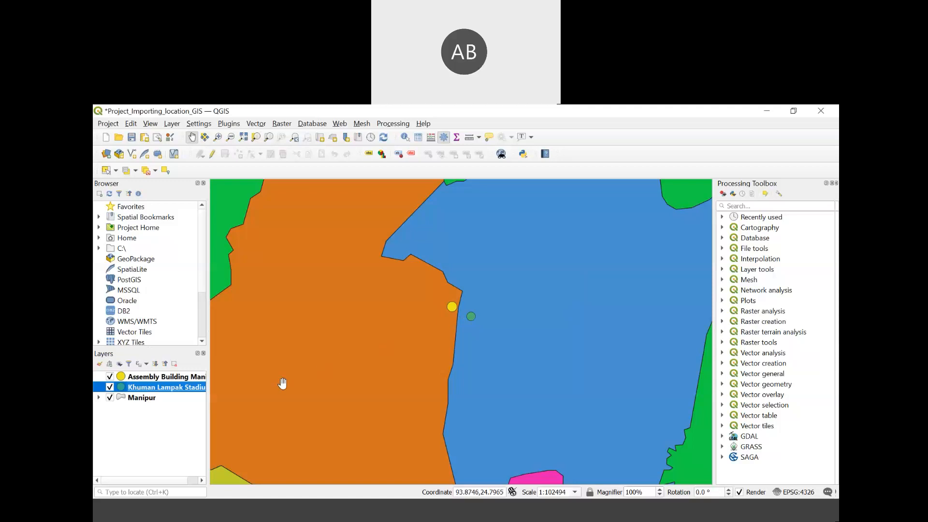
{"action": "left_click", "coordinate": [181, 378]}
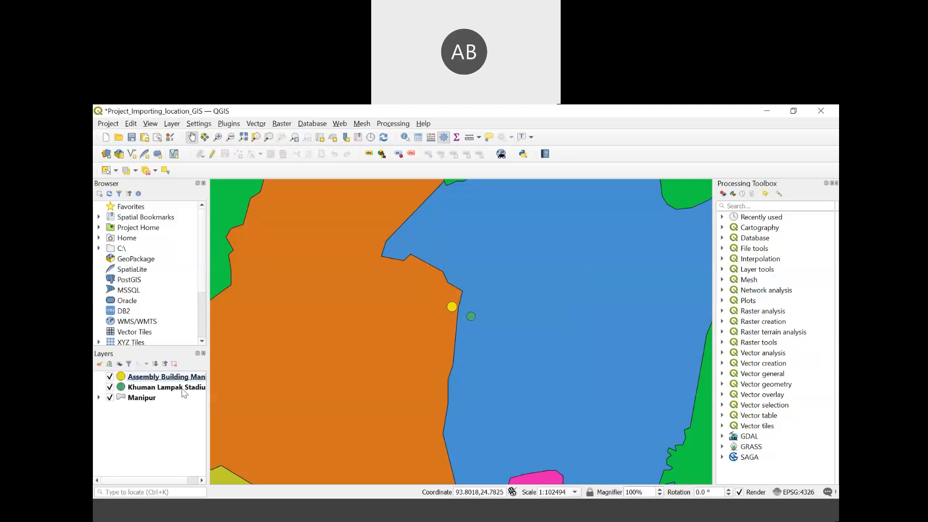
{"action": "left_click", "coordinate": [183, 390]}
{"action": "left_click", "coordinate": [177, 412]}
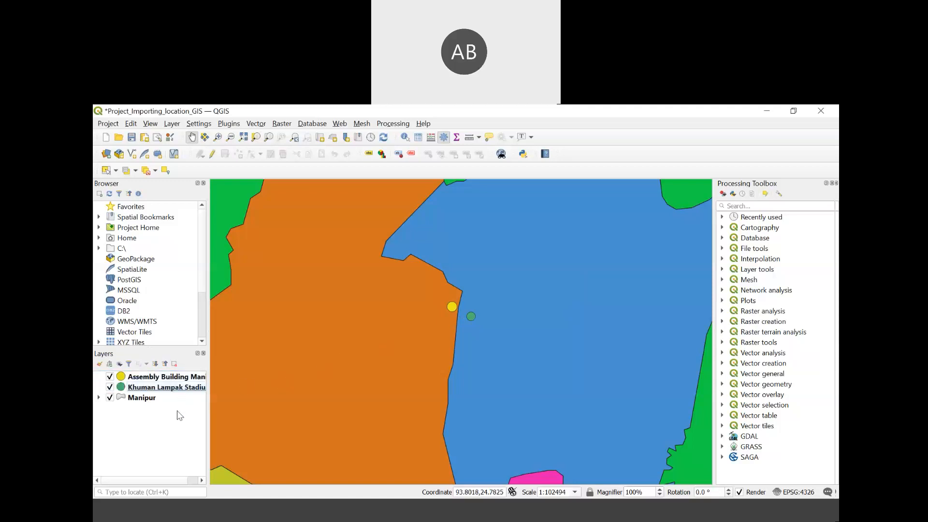
- Turn on single labels for the Assembly Building Manipur layer using the Name field as the label value
{"action": "right_click", "coordinate": [190, 379]}
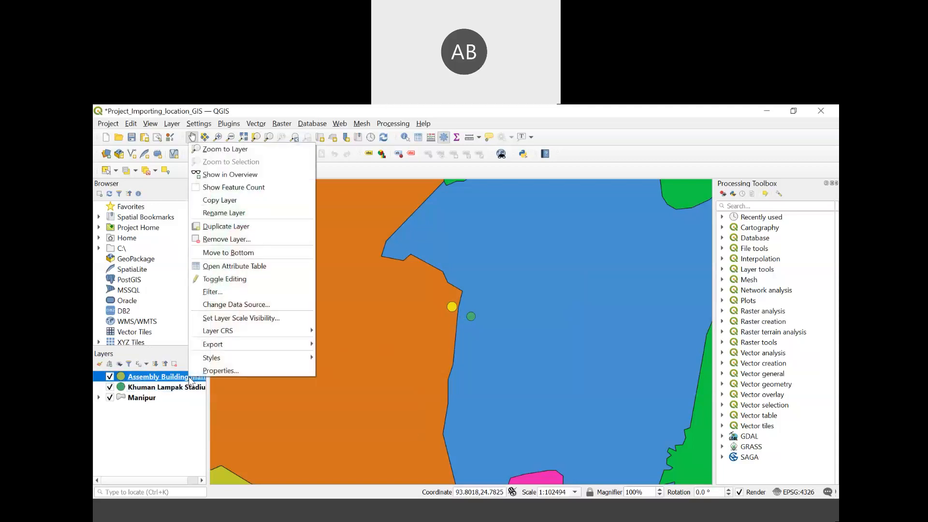
{"action": "left_click", "coordinate": [218, 370]}
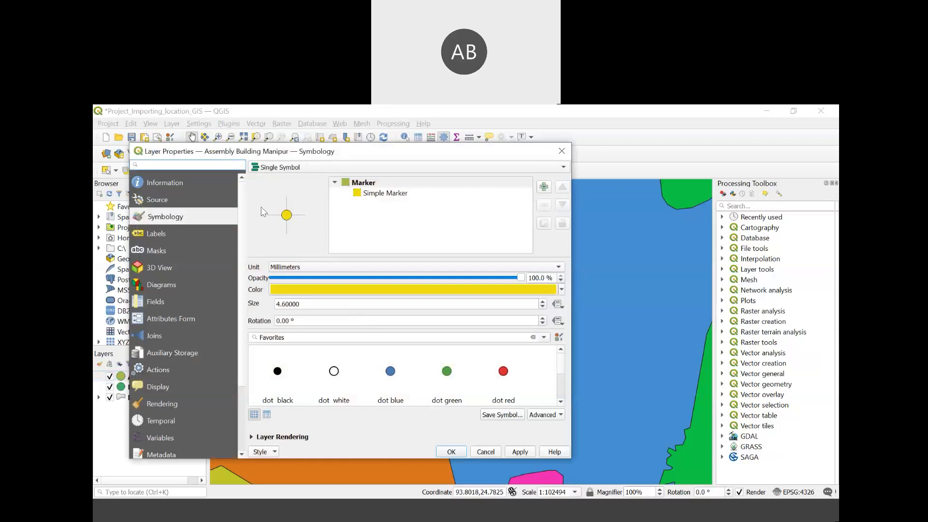
{"action": "left_click_drag", "start_coordinate": [314, 150], "coordinate": [360, 137]}
{"action": "left_click", "coordinate": [218, 220]}
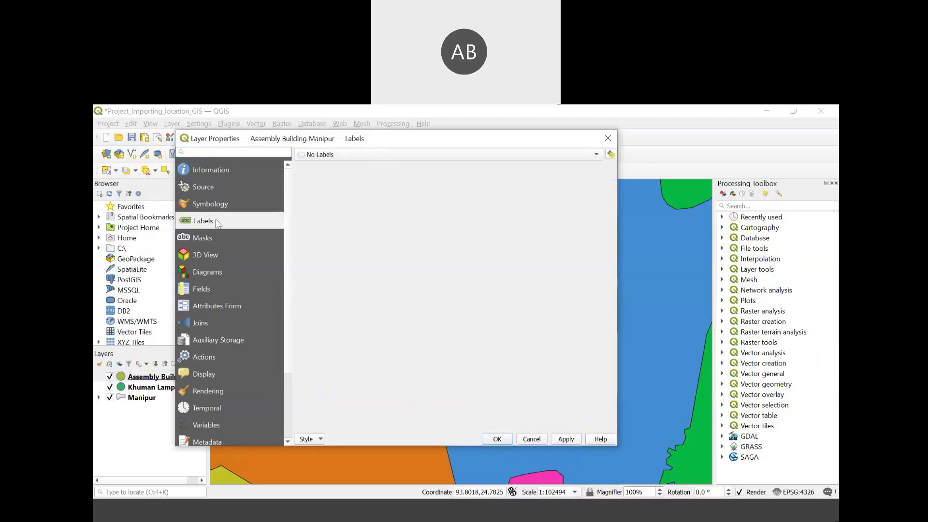
{"action": "left_click_drag", "start_coordinate": [427, 138], "coordinate": [336, 122]}
{"action": "left_click", "coordinate": [354, 139]}
{"action": "left_click", "coordinate": [358, 149]}
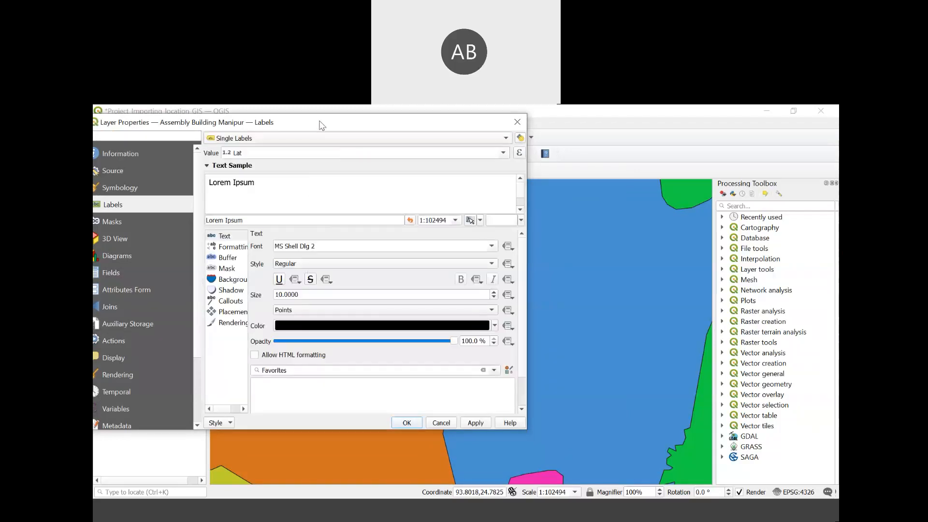
{"action": "left_click_drag", "start_coordinate": [321, 124], "coordinate": [446, 161]}
{"action": "left_click", "coordinate": [627, 189]}
{"action": "left_click", "coordinate": [503, 232]}
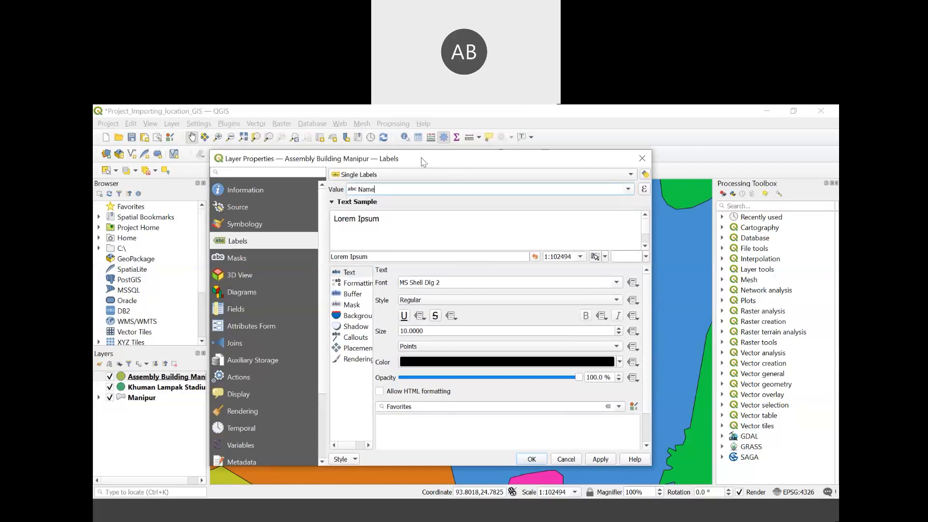
{"action": "left_click_drag", "start_coordinate": [498, 160], "coordinate": [722, 305]}
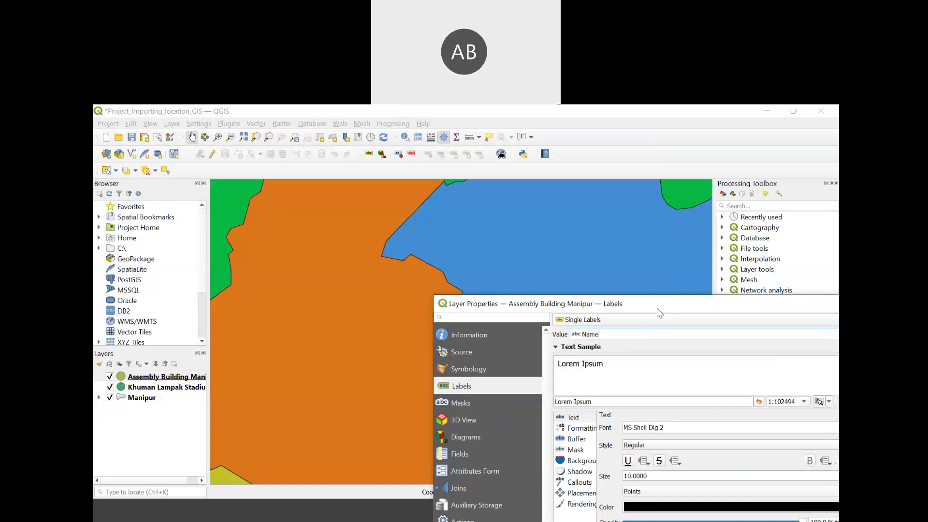
{"action": "left_click_drag", "start_coordinate": [658, 313], "coordinate": [480, 189]}
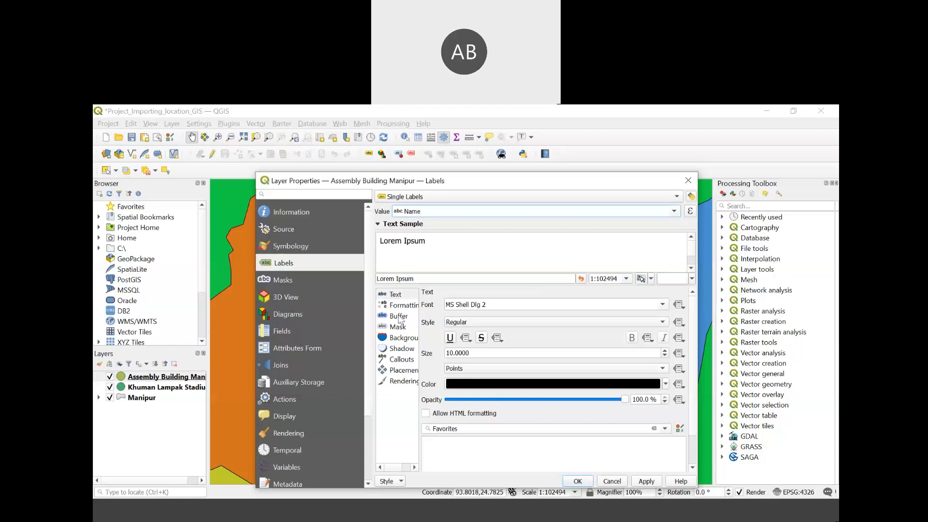
- Set the label text size of the Assembly Building Manipur layer to 6 points and apply the labels to the map
{"action": "left_click", "coordinate": [665, 356]}
{"action": "left_click", "coordinate": [665, 357]}
{"action": "left_click", "coordinate": [665, 356]}
{"action": "left_click", "coordinate": [665, 356]}
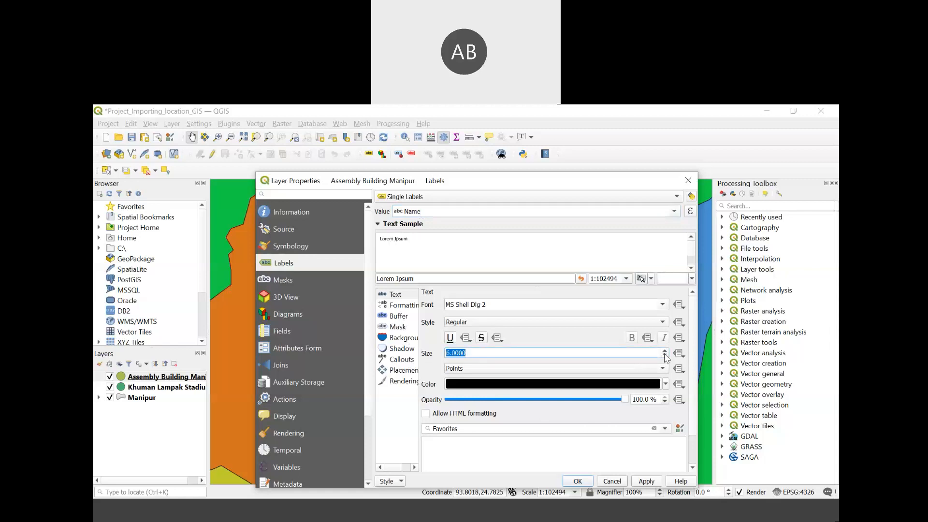
{"action": "left_click", "coordinate": [646, 481]}
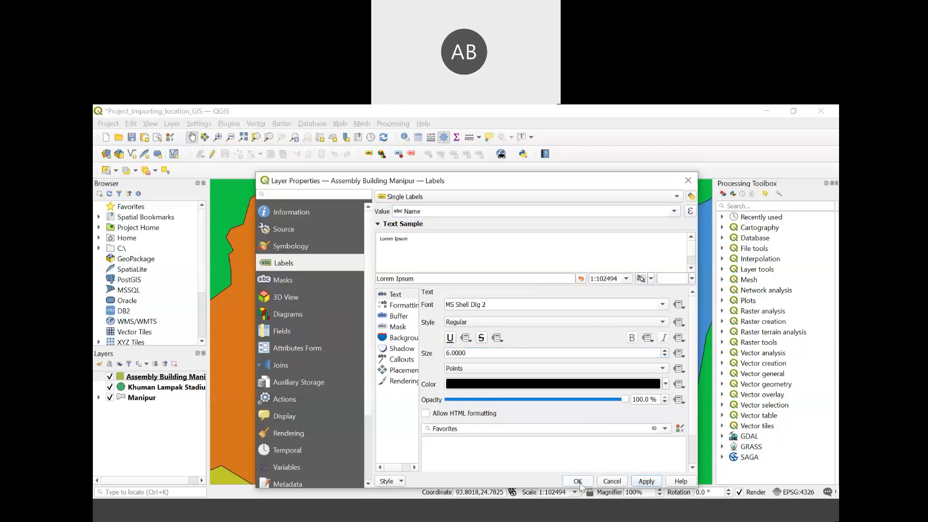
{"action": "left_click", "coordinate": [577, 481]}
- Set the label text size of the Assembly Building Manipur layer to 12 points
{"action": "scroll", "coordinate": [471, 310], "scroll_direction": "up", "scroll_amount": 5}
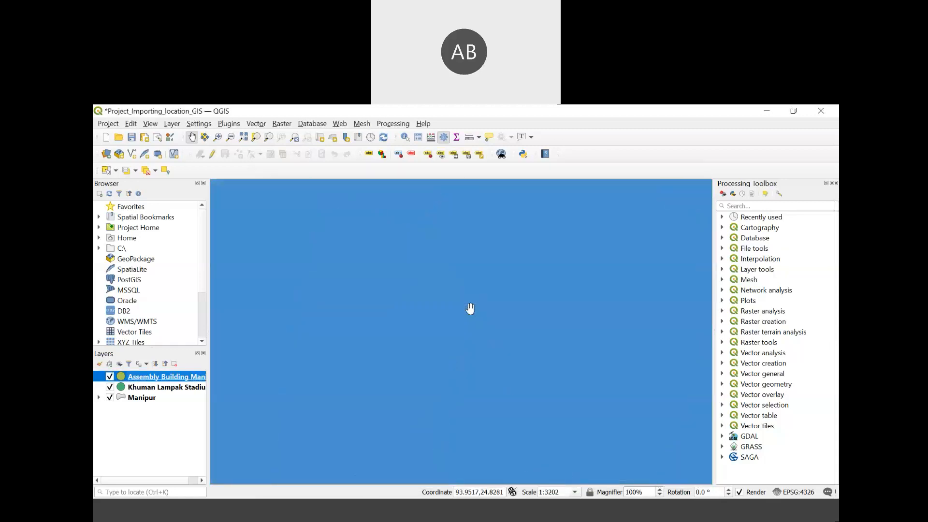
{"action": "scroll", "coordinate": [470, 308], "scroll_direction": "down", "scroll_amount": 2}
{"action": "left_click_drag", "start_coordinate": [371, 327], "coordinate": [489, 309]}
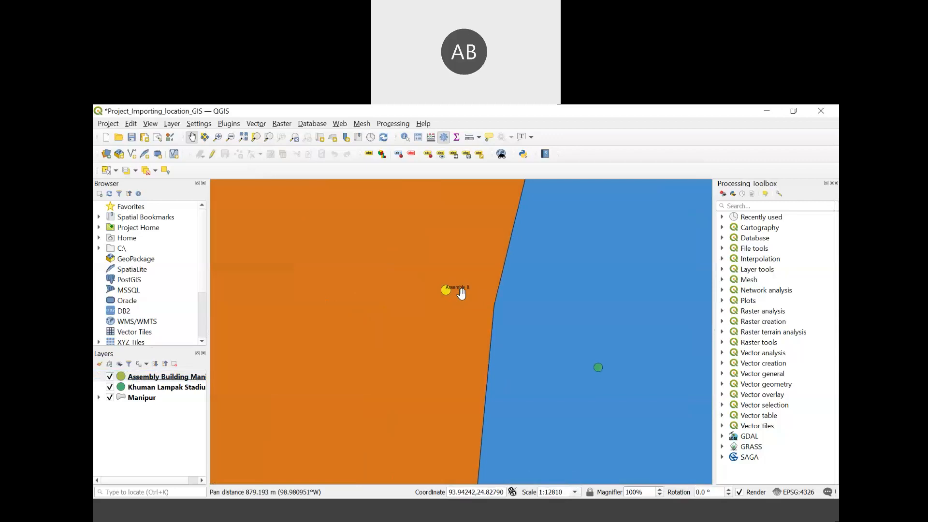
{"action": "right_click", "coordinate": [167, 379]}
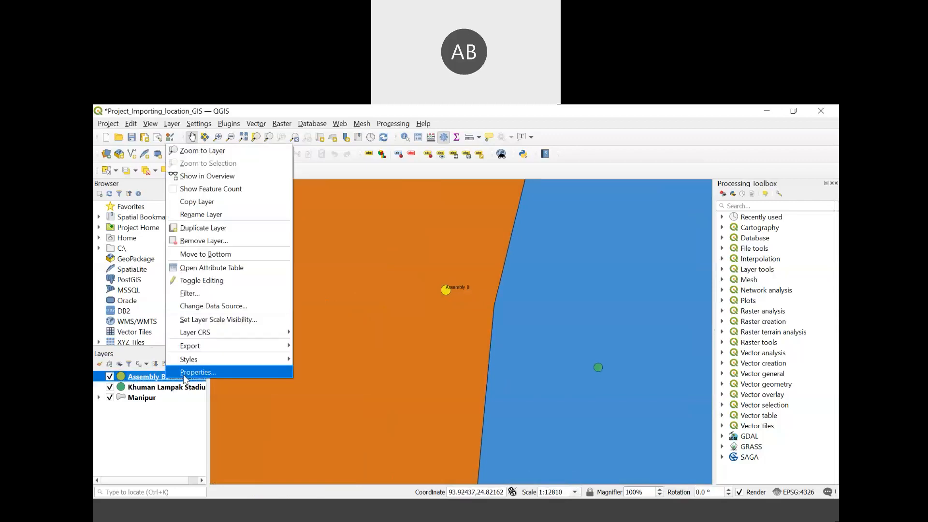
{"action": "left_click", "coordinate": [184, 373]}
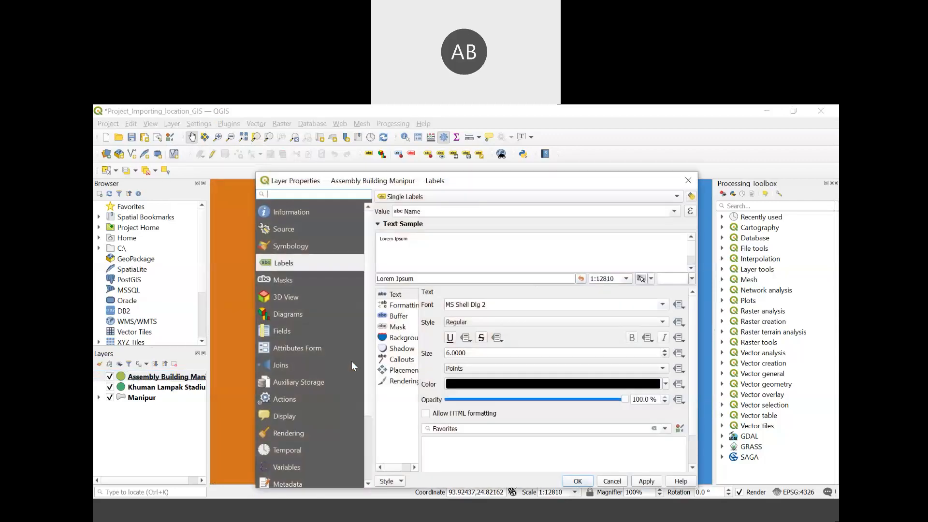
{"action": "scroll", "coordinate": [667, 354], "scroll_direction": "up", "scroll_amount": 5}
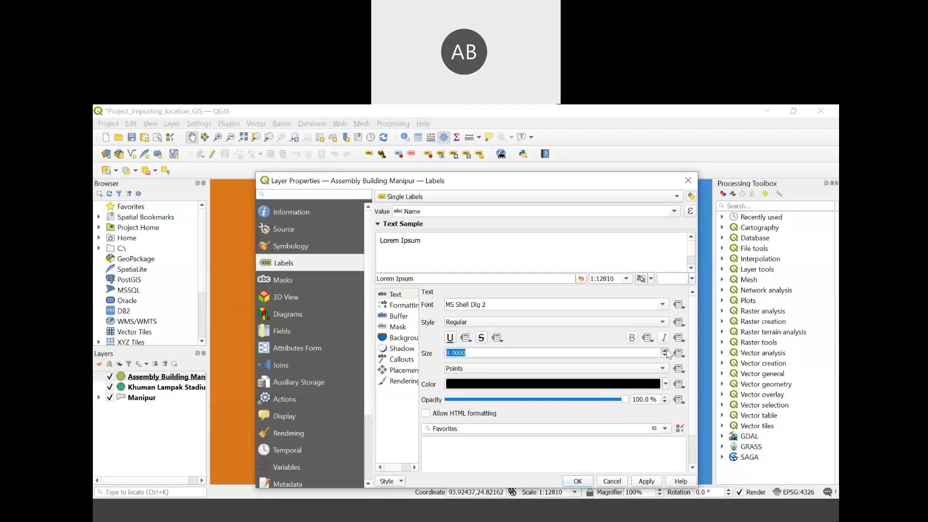
{"action": "left_click", "coordinate": [665, 351]}
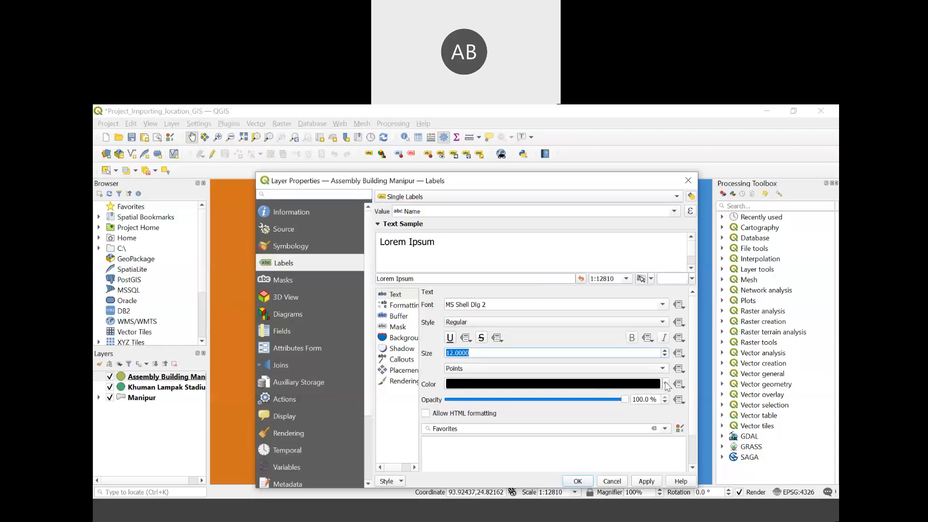
{"action": "left_click", "coordinate": [646, 481]}
{"action": "left_click", "coordinate": [582, 482]}
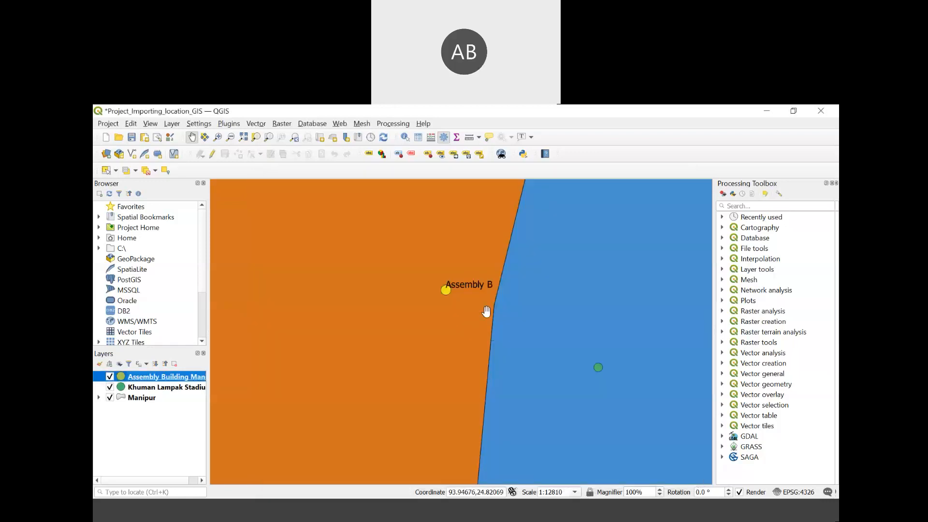
- Turn on single labels for the Khuman Lampak Stadium layer using the Name field and apply them to the map
{"action": "left_click_drag", "start_coordinate": [466, 296], "coordinate": [418, 290]}
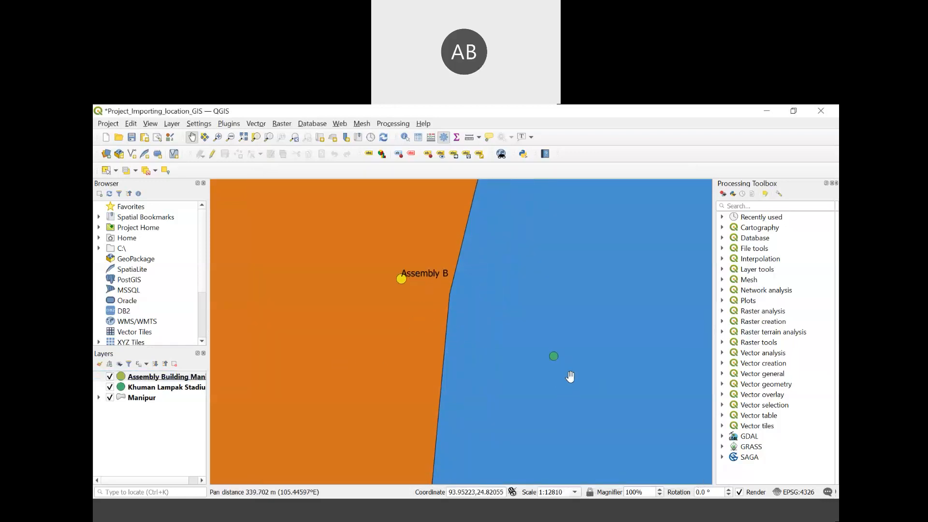
{"action": "left_click", "coordinate": [155, 388]}
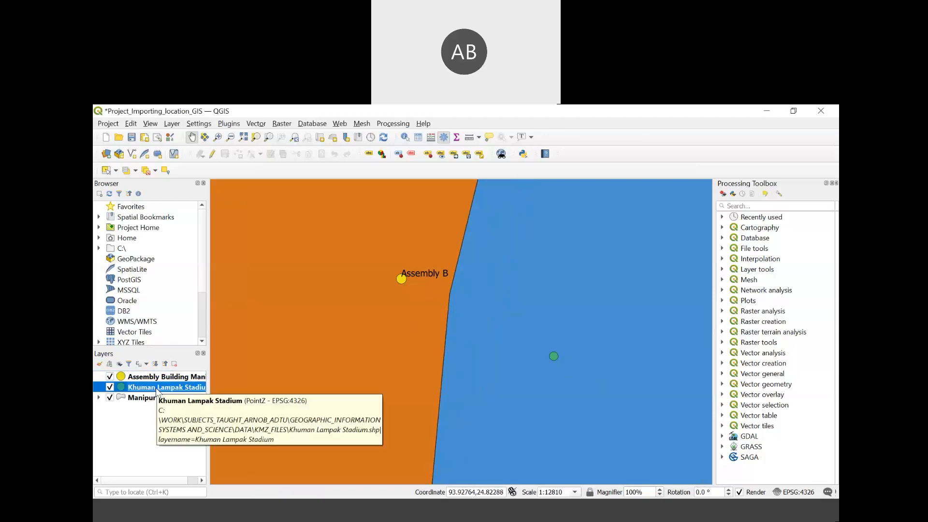
{"action": "right_click", "coordinate": [156, 389]}
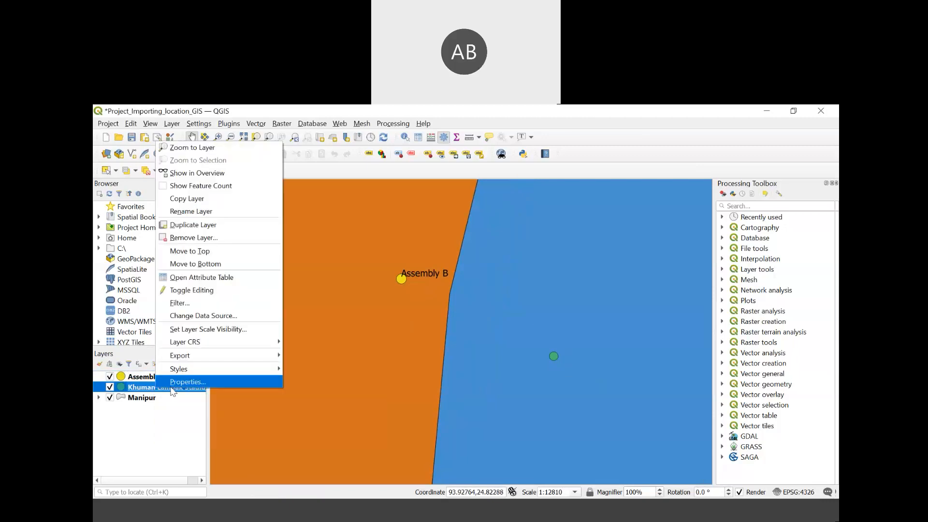
{"action": "left_click", "coordinate": [172, 387]}
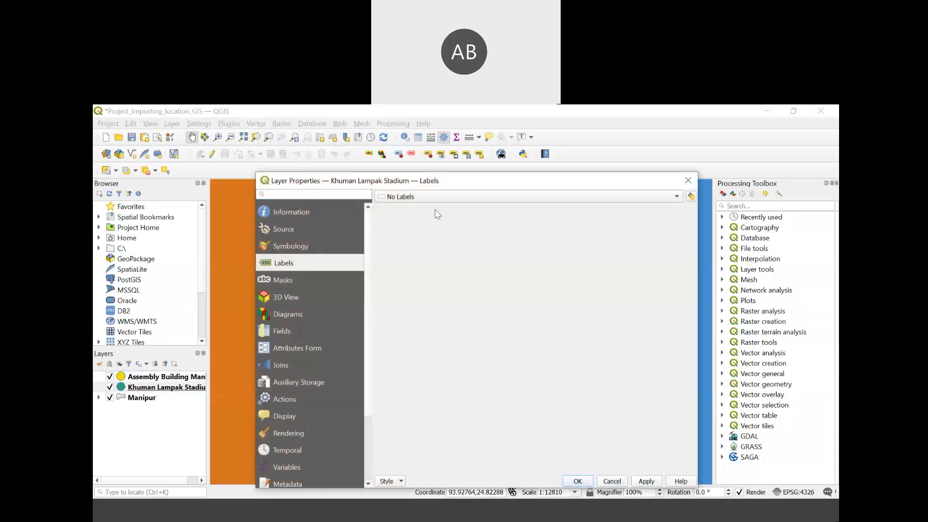
{"action": "left_click", "coordinate": [451, 197]}
{"action": "left_click", "coordinate": [453, 208]}
{"action": "left_click_drag", "start_coordinate": [458, 183], "coordinate": [306, 120]}
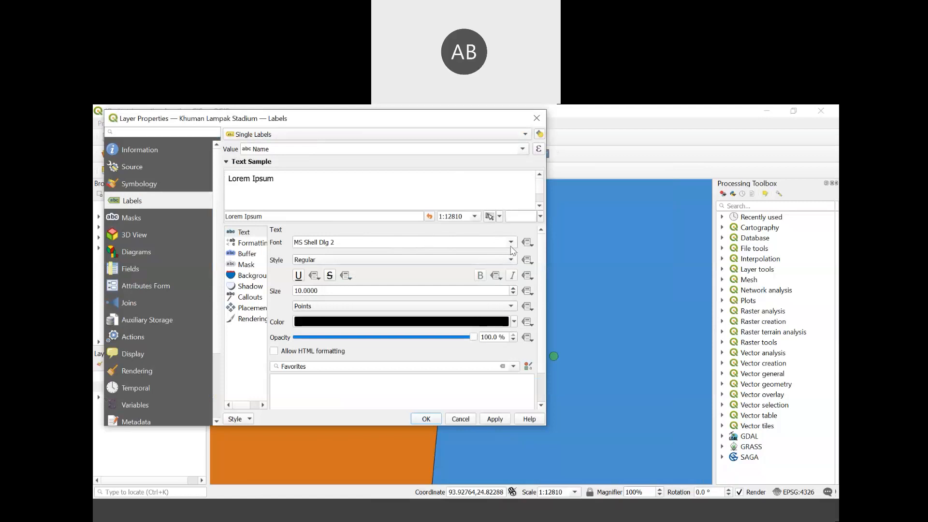
{"action": "left_click", "coordinate": [526, 149]}
{"action": "left_click", "coordinate": [306, 165]}
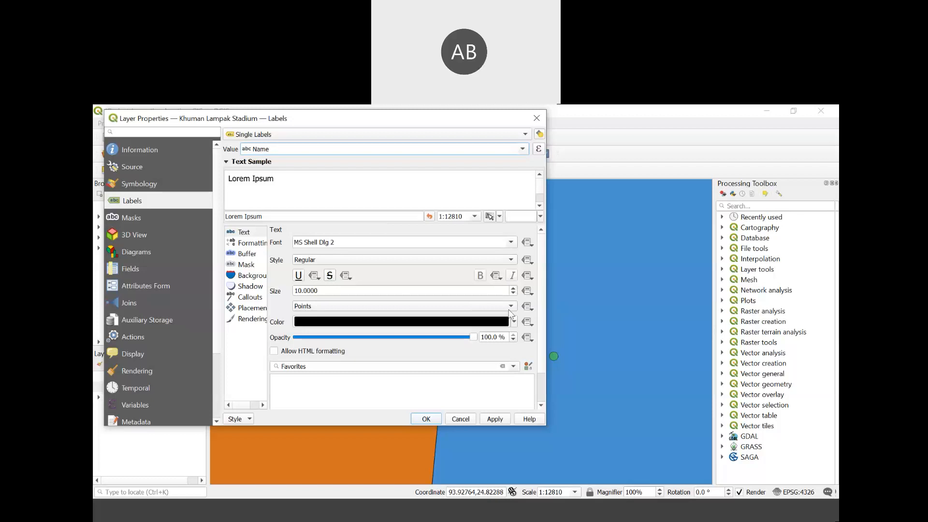
{"action": "left_click", "coordinate": [247, 265]}
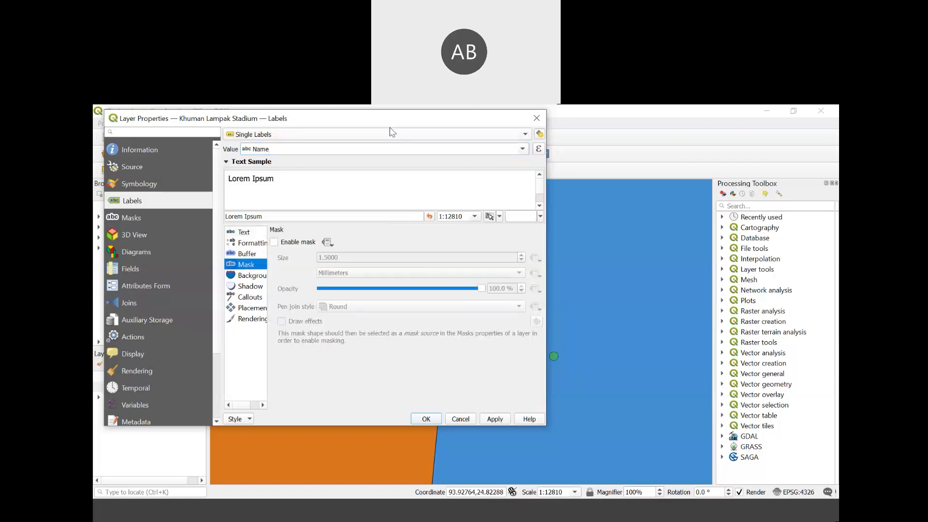
{"action": "left_click_drag", "start_coordinate": [356, 118], "coordinate": [234, 132]}
{"action": "left_click", "coordinate": [402, 441]}
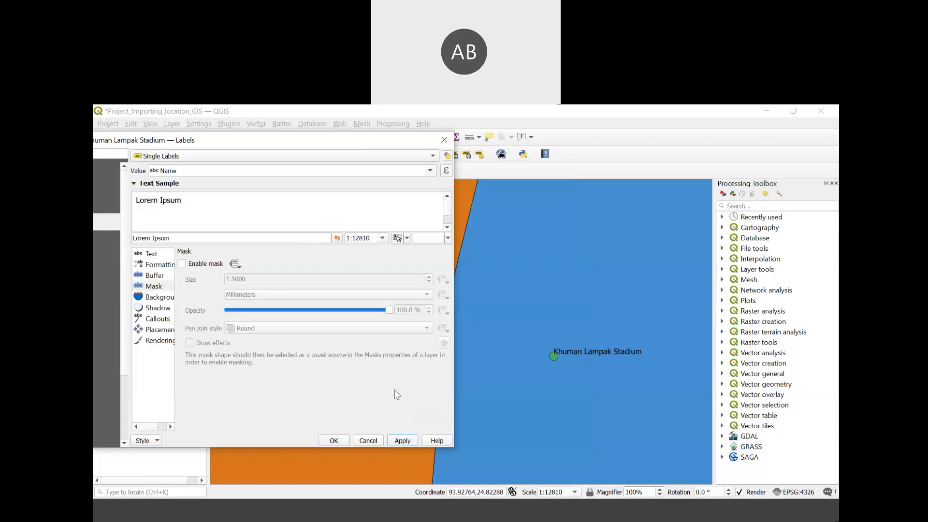
{"action": "left_click", "coordinate": [333, 440]}
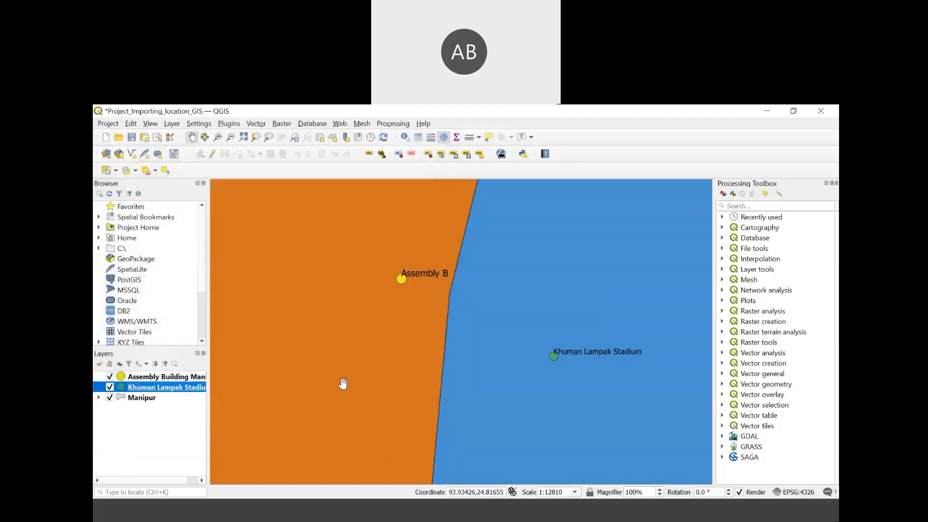
- Enlarge the label text of the Khuman Lampak Stadium layer to match the size of the Assembly Building Manipur label
{"action": "scroll", "coordinate": [429, 337], "scroll_direction": "up", "scroll_amount": 1}
{"action": "scroll", "coordinate": [428, 338], "scroll_direction": "down", "scroll_amount": 3}
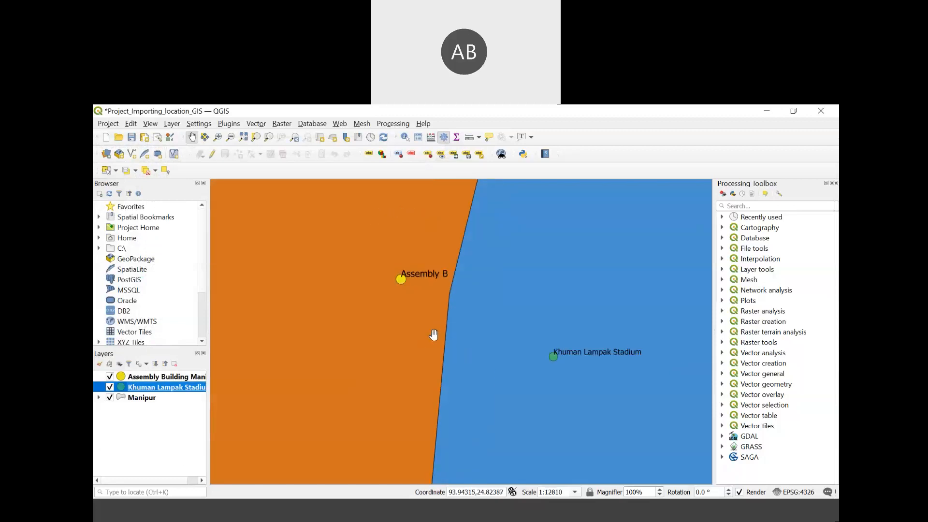
{"action": "right_click", "coordinate": [165, 387]}
{"action": "left_click", "coordinate": [195, 381]}
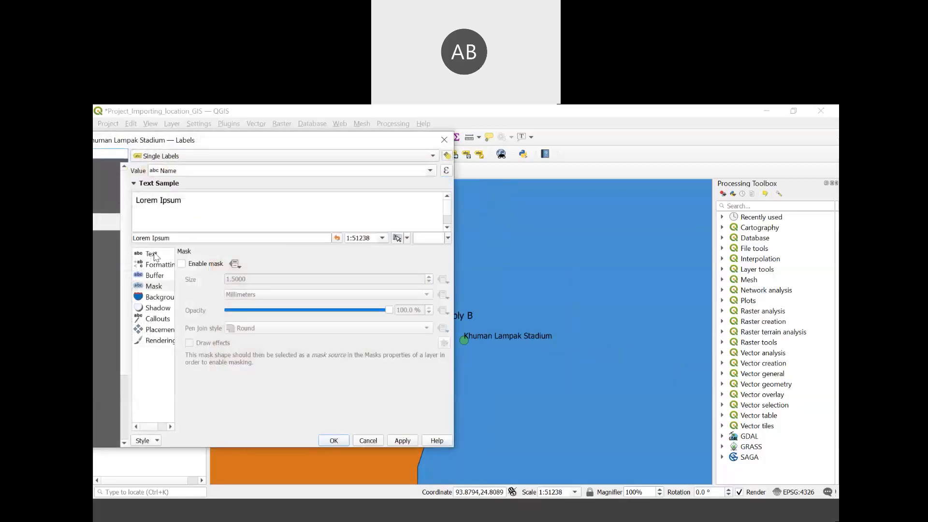
{"action": "left_click", "coordinate": [156, 255]}
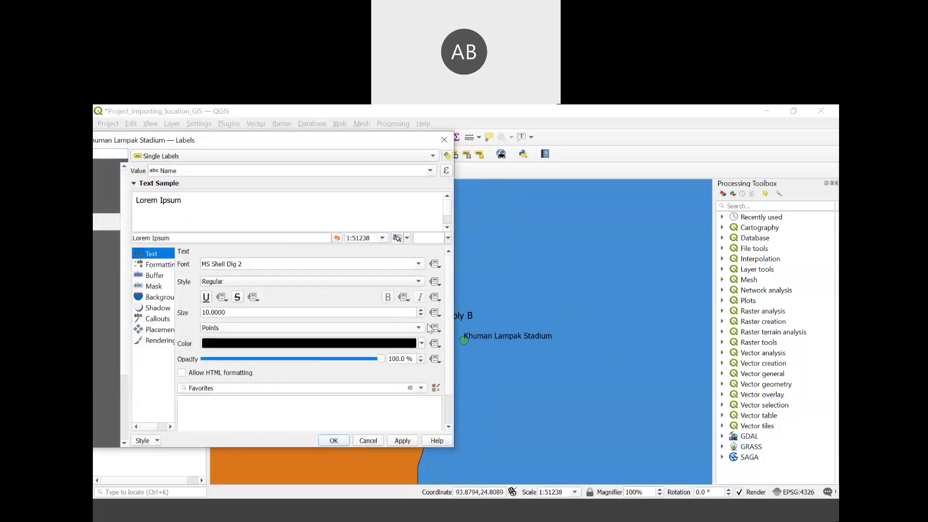
{"action": "double_click", "coordinate": [422, 310]}
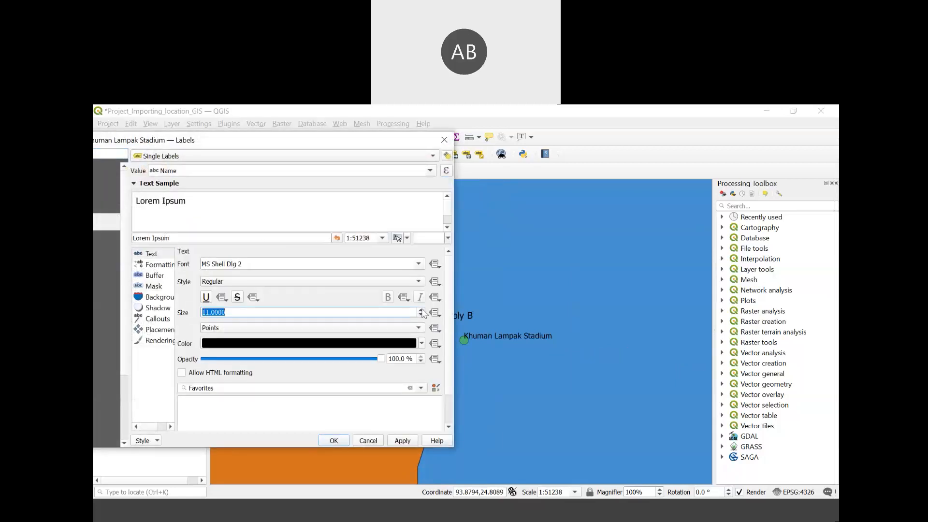
{"action": "left_click", "coordinate": [407, 441]}
{"action": "left_click", "coordinate": [333, 441]}
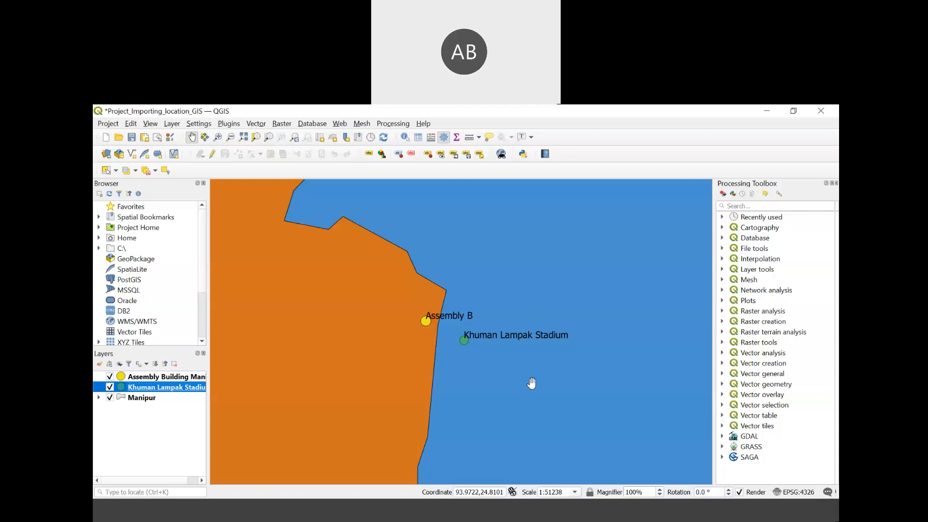
- Examine the two labelled points on the Manipur district map at state-wide and close-up scales
{"action": "scroll", "coordinate": [530, 387], "scroll_direction": "down", "scroll_amount": 4}
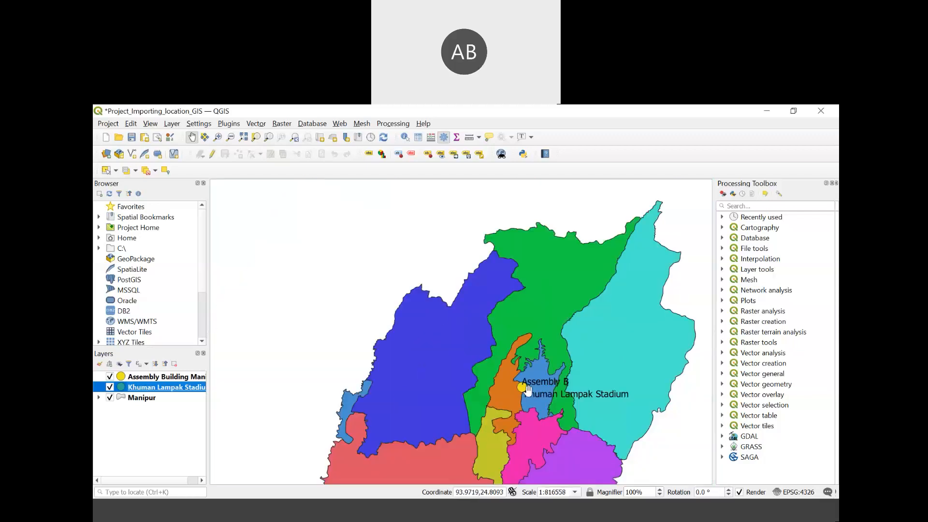
{"action": "left_click_drag", "start_coordinate": [508, 401], "coordinate": [438, 349]}
{"action": "scroll", "coordinate": [423, 366], "scroll_direction": "down", "scroll_amount": 1}
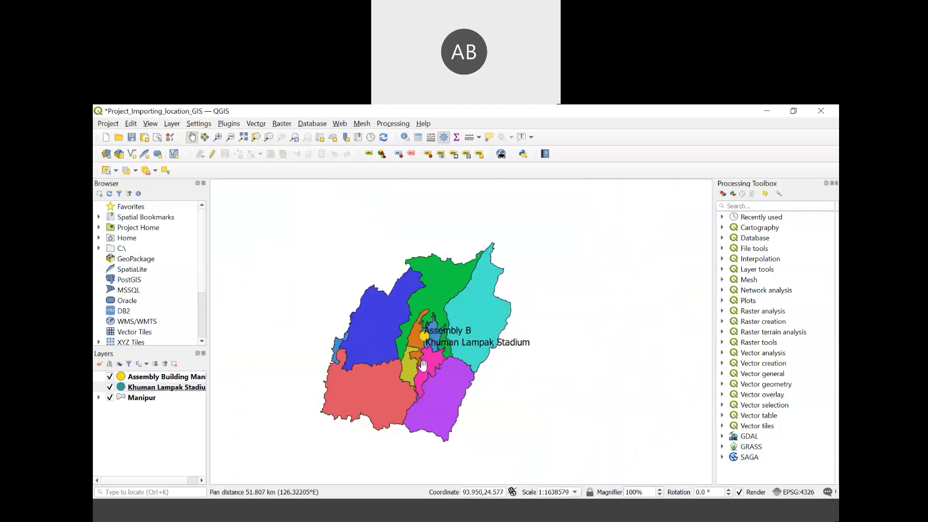
{"action": "scroll", "coordinate": [422, 357], "scroll_direction": "up", "scroll_amount": 2}
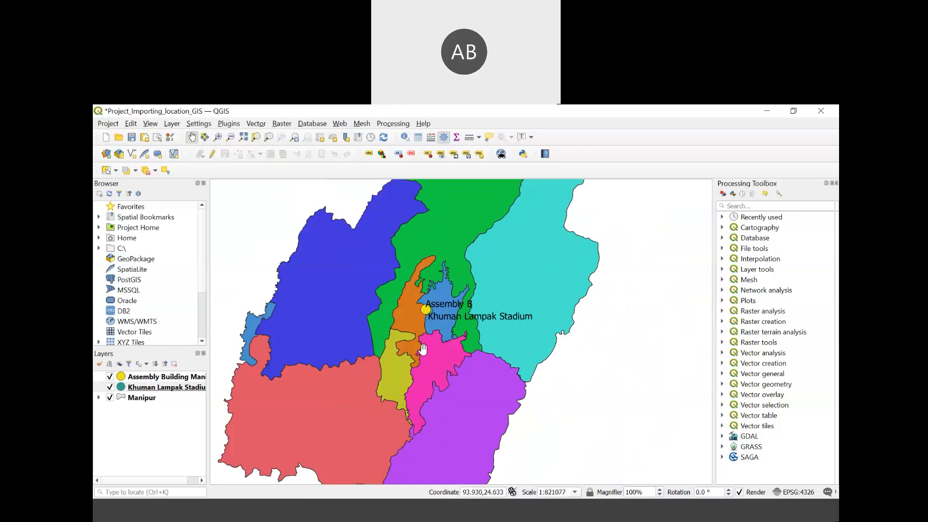
{"action": "left_click_drag", "start_coordinate": [437, 296], "coordinate": [436, 333]}
{"action": "scroll", "coordinate": [436, 332], "scroll_direction": "up", "scroll_amount": 1}
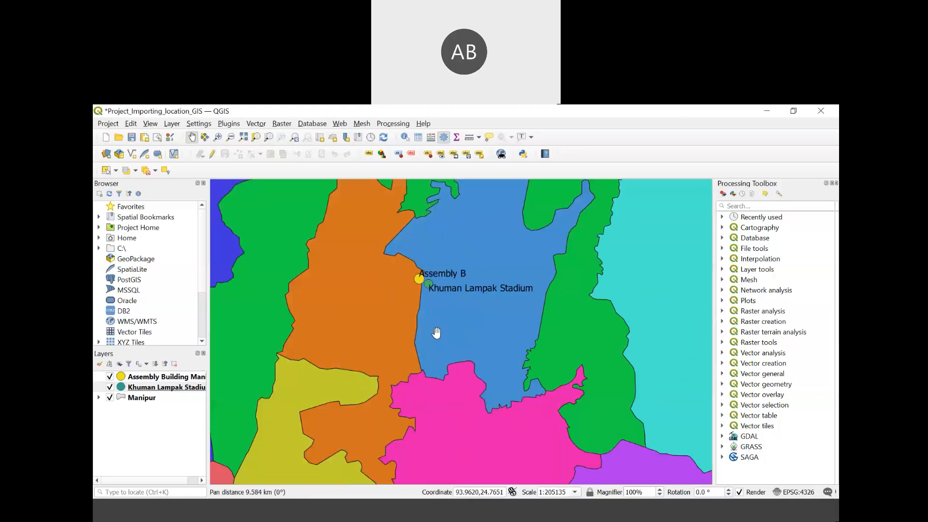
{"action": "scroll", "coordinate": [437, 334], "scroll_direction": "up", "scroll_amount": 1}
{"action": "left_click_drag", "start_coordinate": [439, 266], "coordinate": [447, 367]}
{"action": "scroll", "coordinate": [448, 343], "scroll_direction": "up", "scroll_amount": 1}
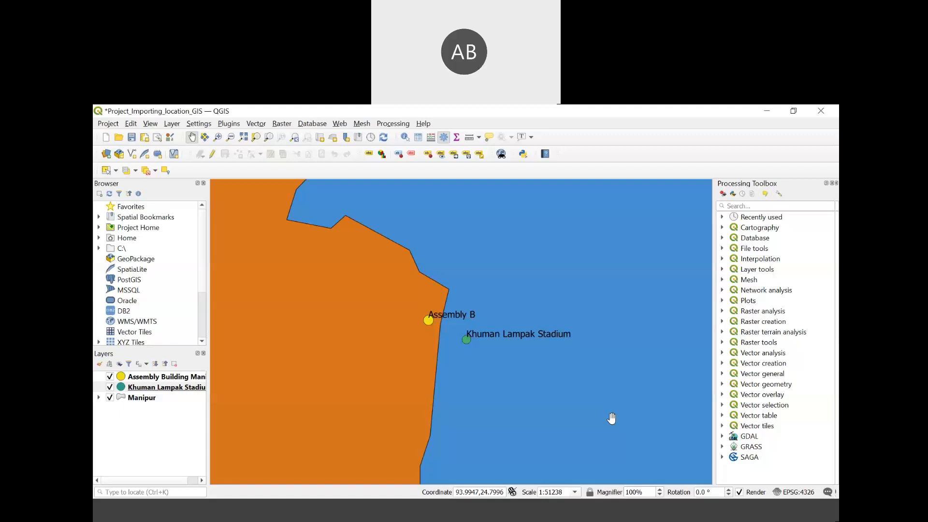
{"action": "left_click", "coordinate": [170, 126]}
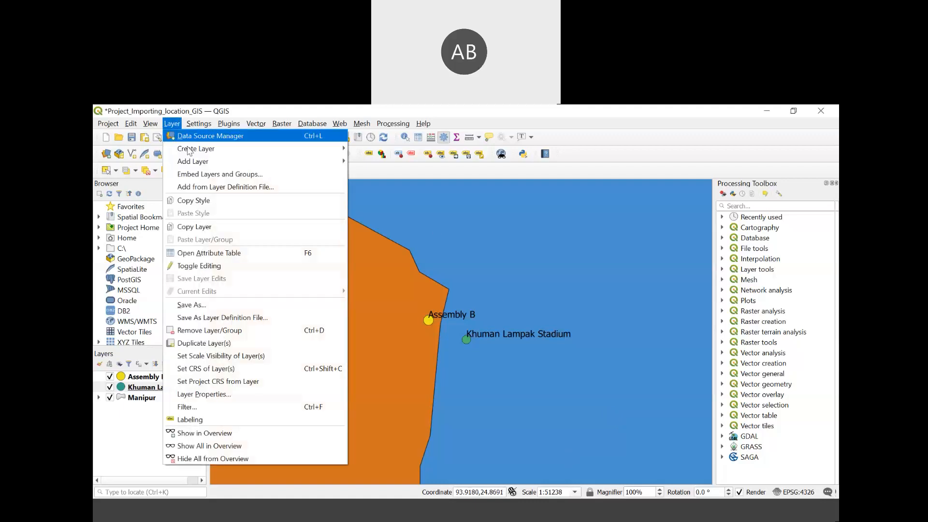
{"action": "mouse_move", "coordinate": [193, 161]}
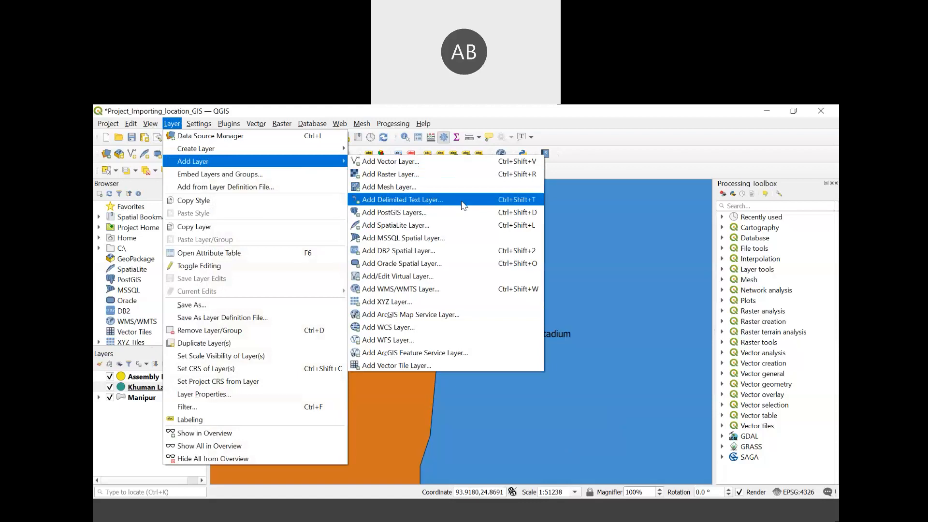
{"action": "left_click", "coordinate": [618, 122]}
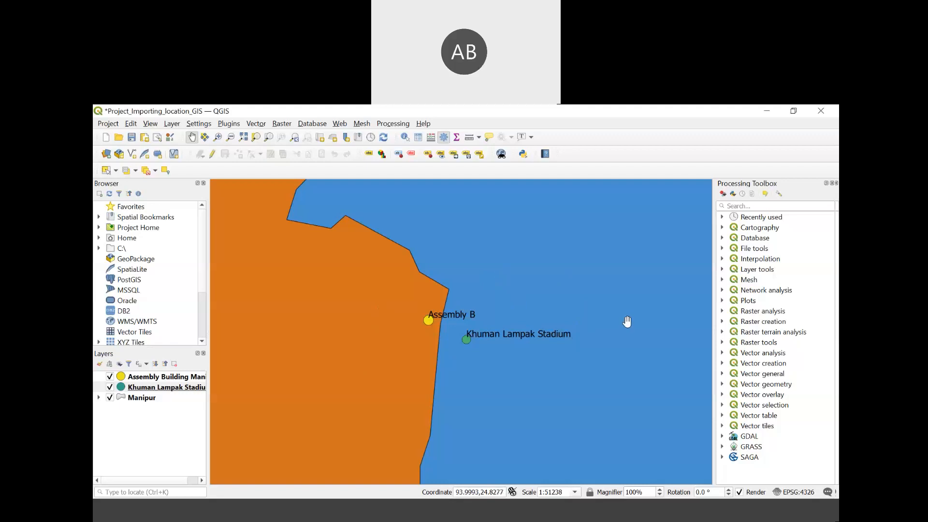
- Review the two point layers and the Manipur layer, examining both labelled locations across the state and beside the district boundary between them
{"action": "left_click", "coordinate": [170, 379]}
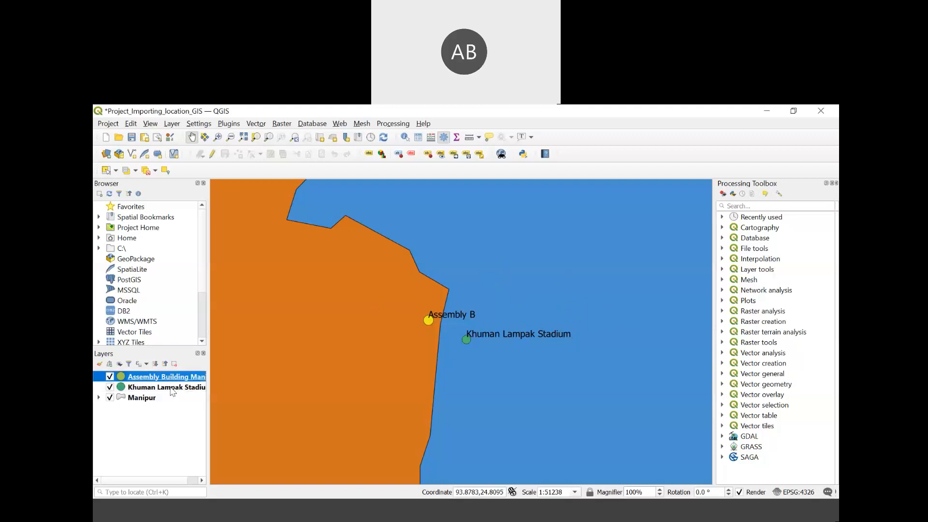
{"action": "left_click", "coordinate": [169, 389]}
{"action": "left_click", "coordinate": [154, 400]}
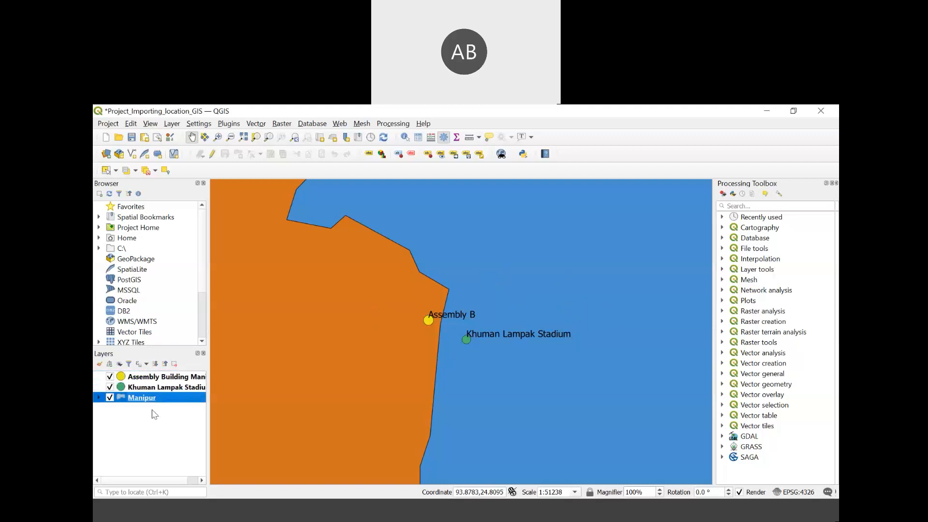
{"action": "scroll", "coordinate": [404, 342], "scroll_direction": "down", "scroll_amount": 2}
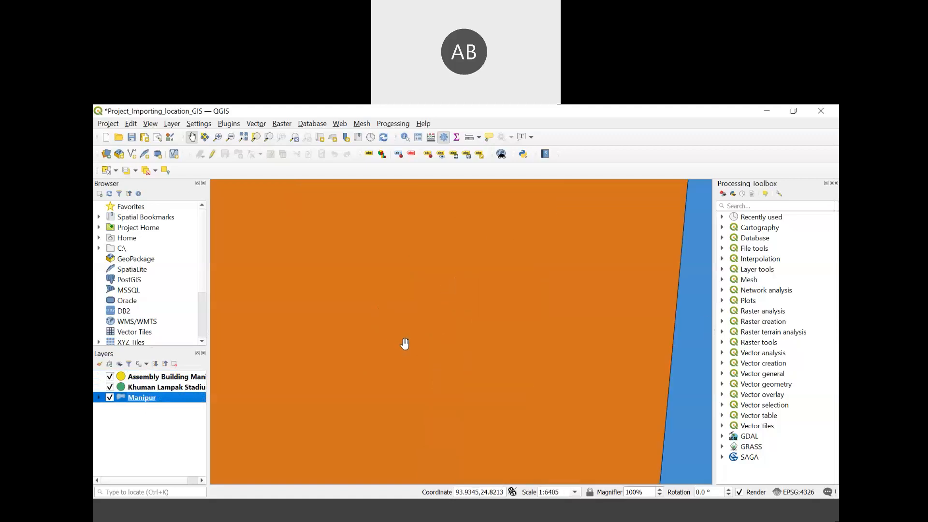
{"action": "scroll", "coordinate": [404, 342], "scroll_direction": "down", "scroll_amount": 3}
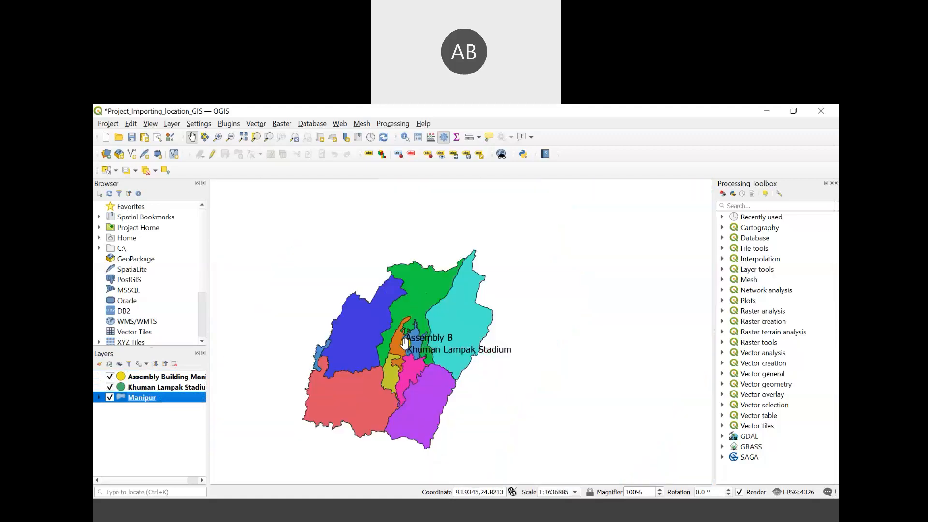
{"action": "left_click_drag", "start_coordinate": [425, 326], "coordinate": [434, 315]}
{"action": "scroll", "coordinate": [414, 323], "scroll_direction": "up", "scroll_amount": 3}
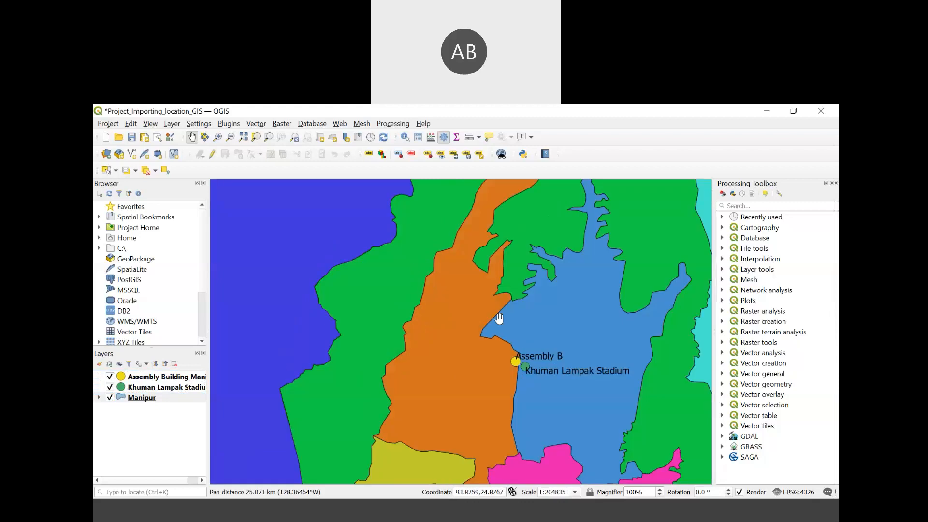
{"action": "left_click_drag", "start_coordinate": [498, 318], "coordinate": [417, 292]}
{"action": "scroll", "coordinate": [409, 306], "scroll_direction": "up", "scroll_amount": 2}
{"action": "left_click_drag", "start_coordinate": [534, 374], "coordinate": [420, 291]}
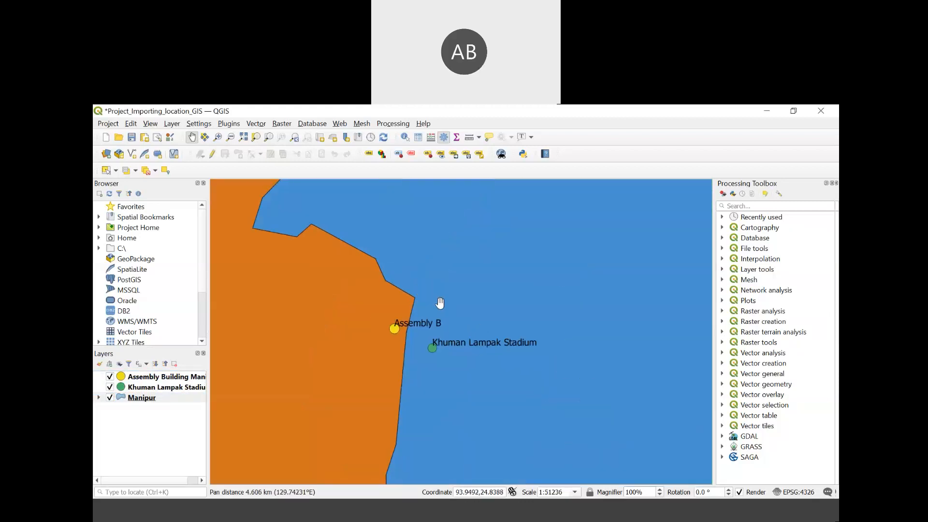
{"action": "scroll", "coordinate": [428, 306], "scroll_direction": "up", "scroll_amount": 1}
{"action": "left_click_drag", "start_coordinate": [416, 307], "coordinate": [461, 298]}
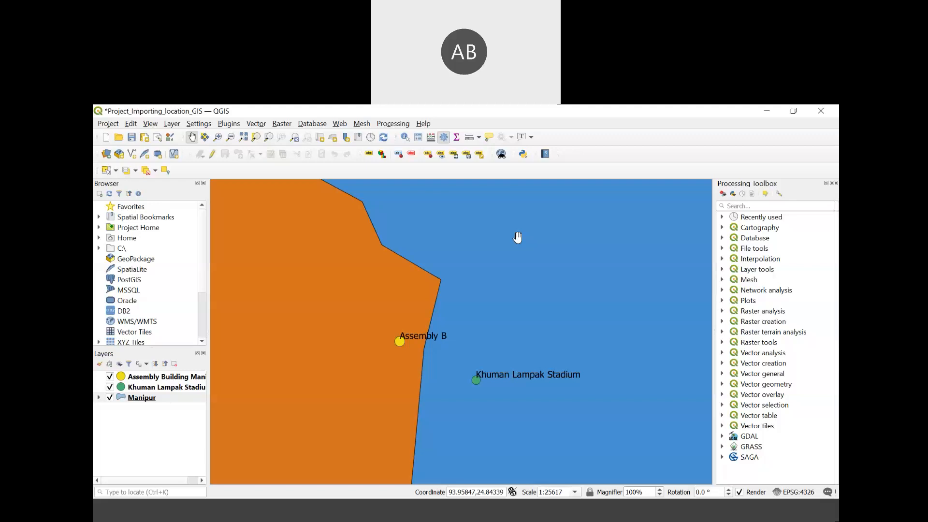
{"action": "left_click", "coordinate": [383, 125]}
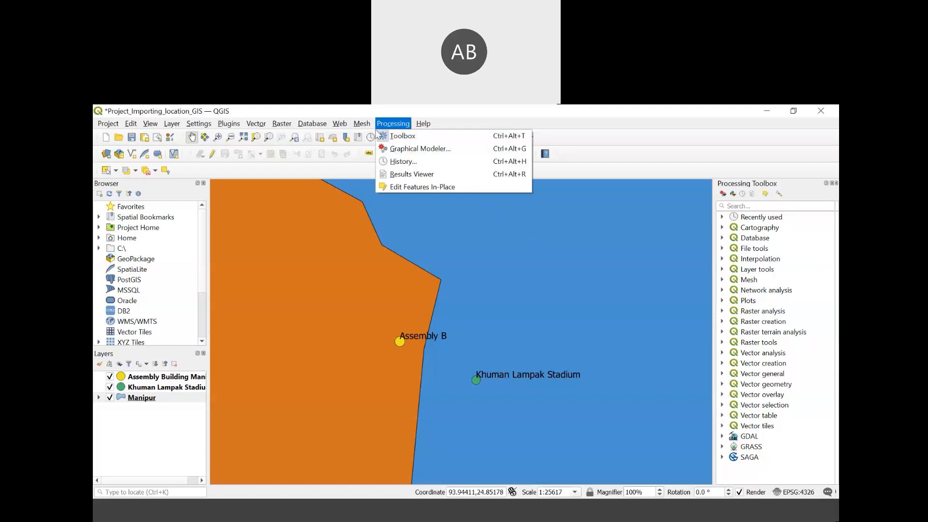
{"action": "mouse_move", "coordinate": [261, 126]}
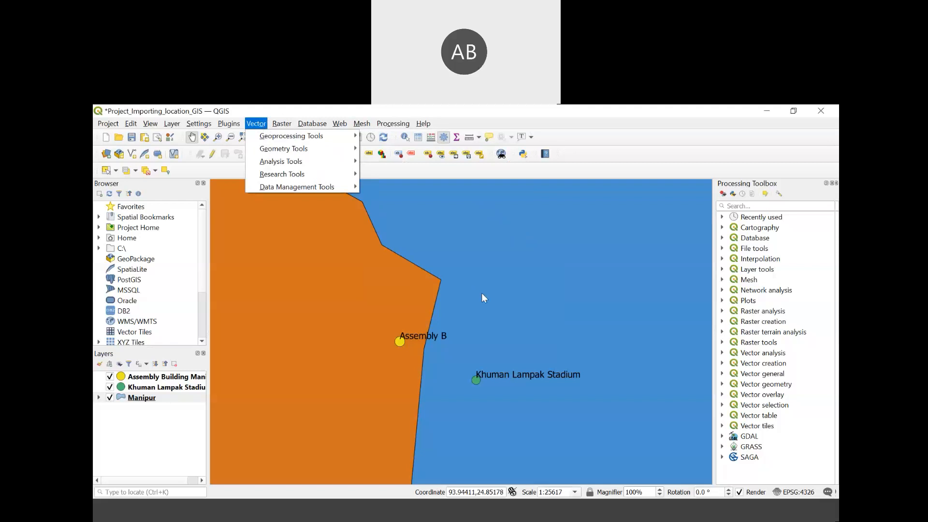
{"action": "left_click", "coordinate": [480, 336]}
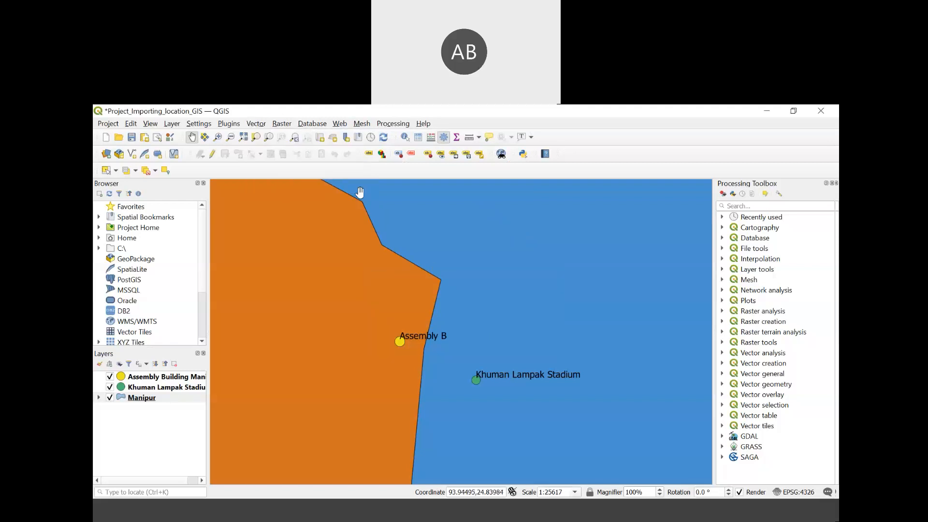
{"action": "left_click", "coordinate": [265, 125]}
{"action": "mouse_move", "coordinate": [262, 138]}
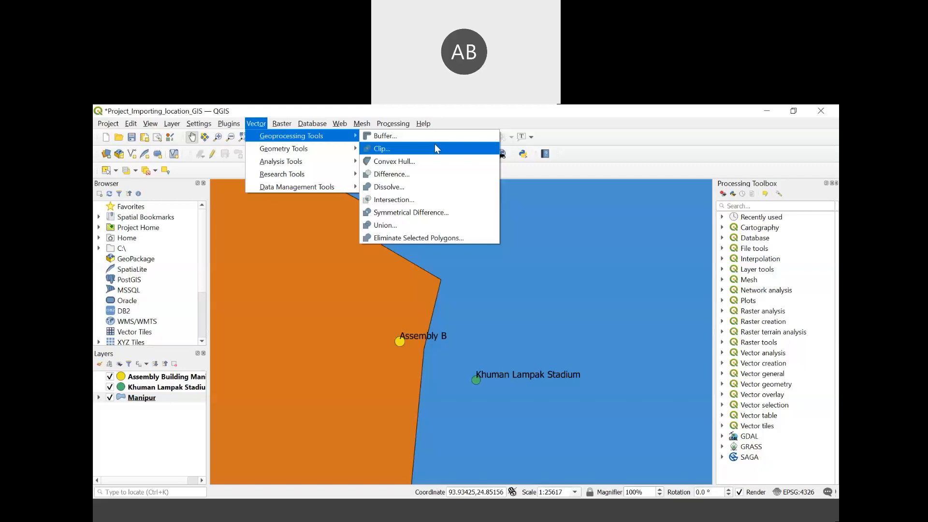
{"action": "left_click", "coordinate": [797, 143]}
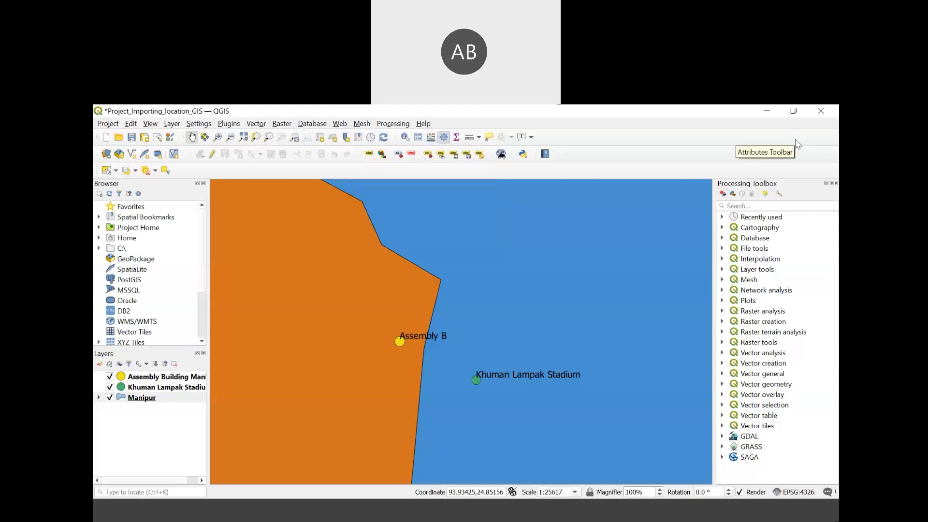